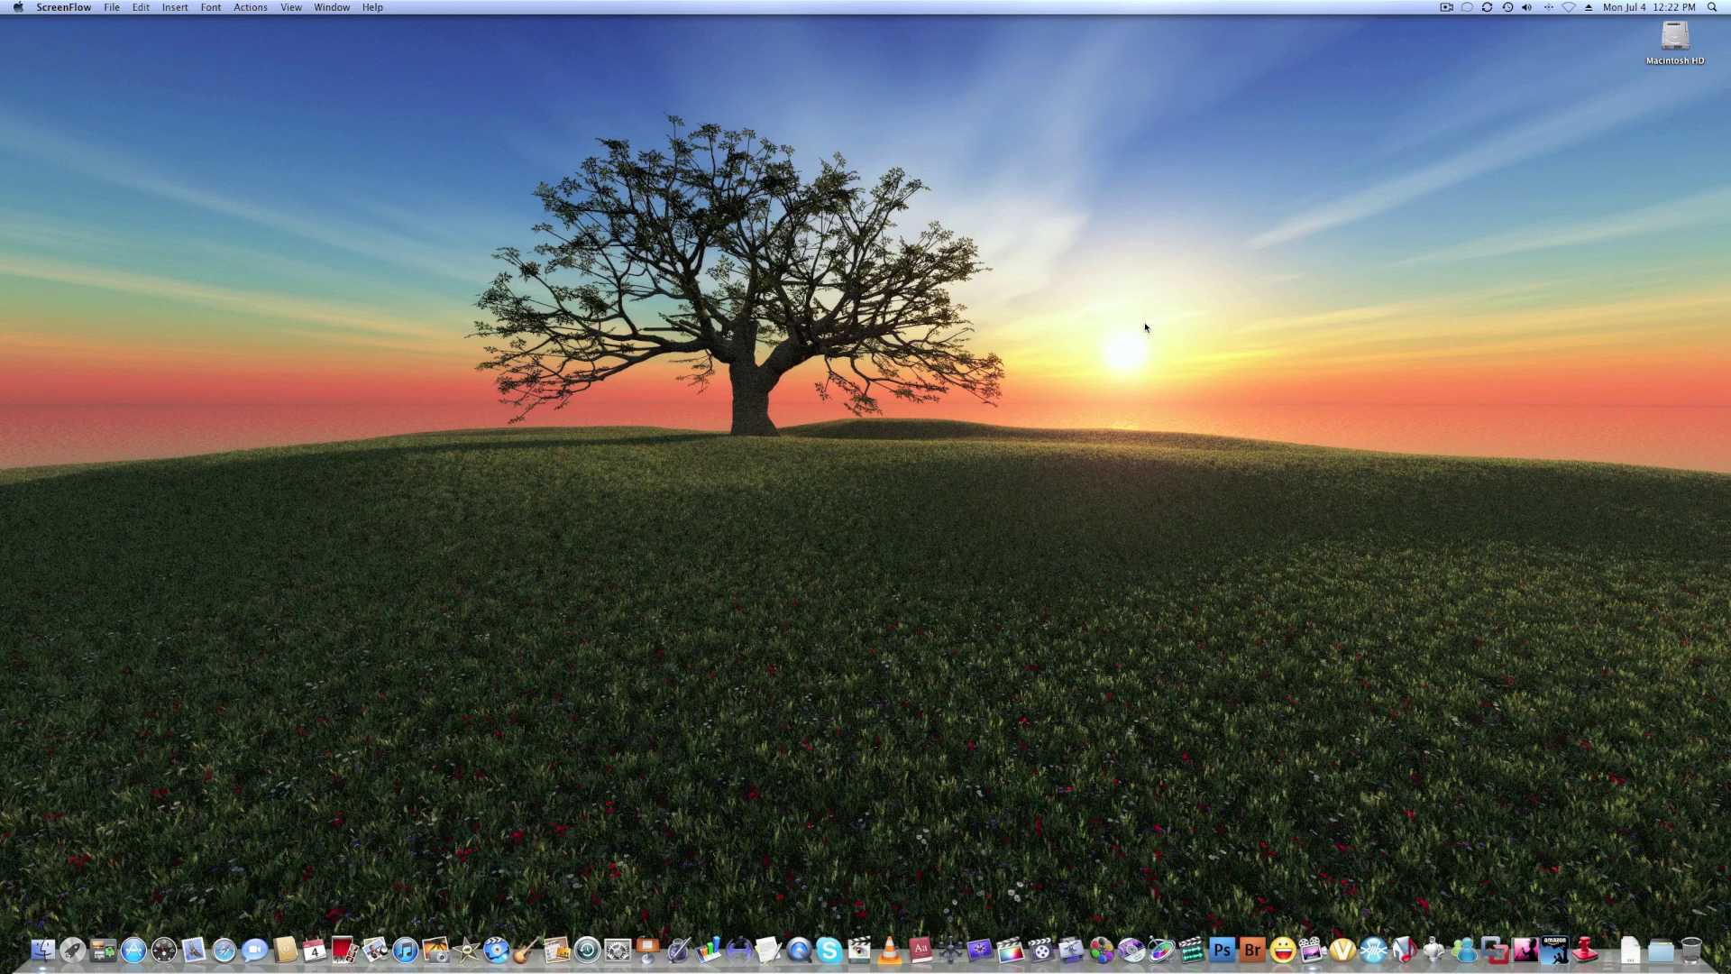
Step: Open About This Mac, then the full system details window, and centre it on screen
{"action": "left_click", "coordinate": [7, 6]}
{"action": "left_click", "coordinate": [41, 25]}
{"action": "left_click", "coordinate": [864, 379]}
{"action": "left_click_drag", "start_coordinate": [918, 153], "coordinate": [836, 399]}
Step: Browse the Displays, Storage, Memory, Support and Service details, then close the window
{"action": "left_click", "coordinate": [644, 417]}
{"action": "left_click", "coordinate": [690, 418]}
{"action": "left_click", "coordinate": [719, 419]}
{"action": "left_click", "coordinate": [919, 420]}
{"action": "left_click", "coordinate": [961, 418]}
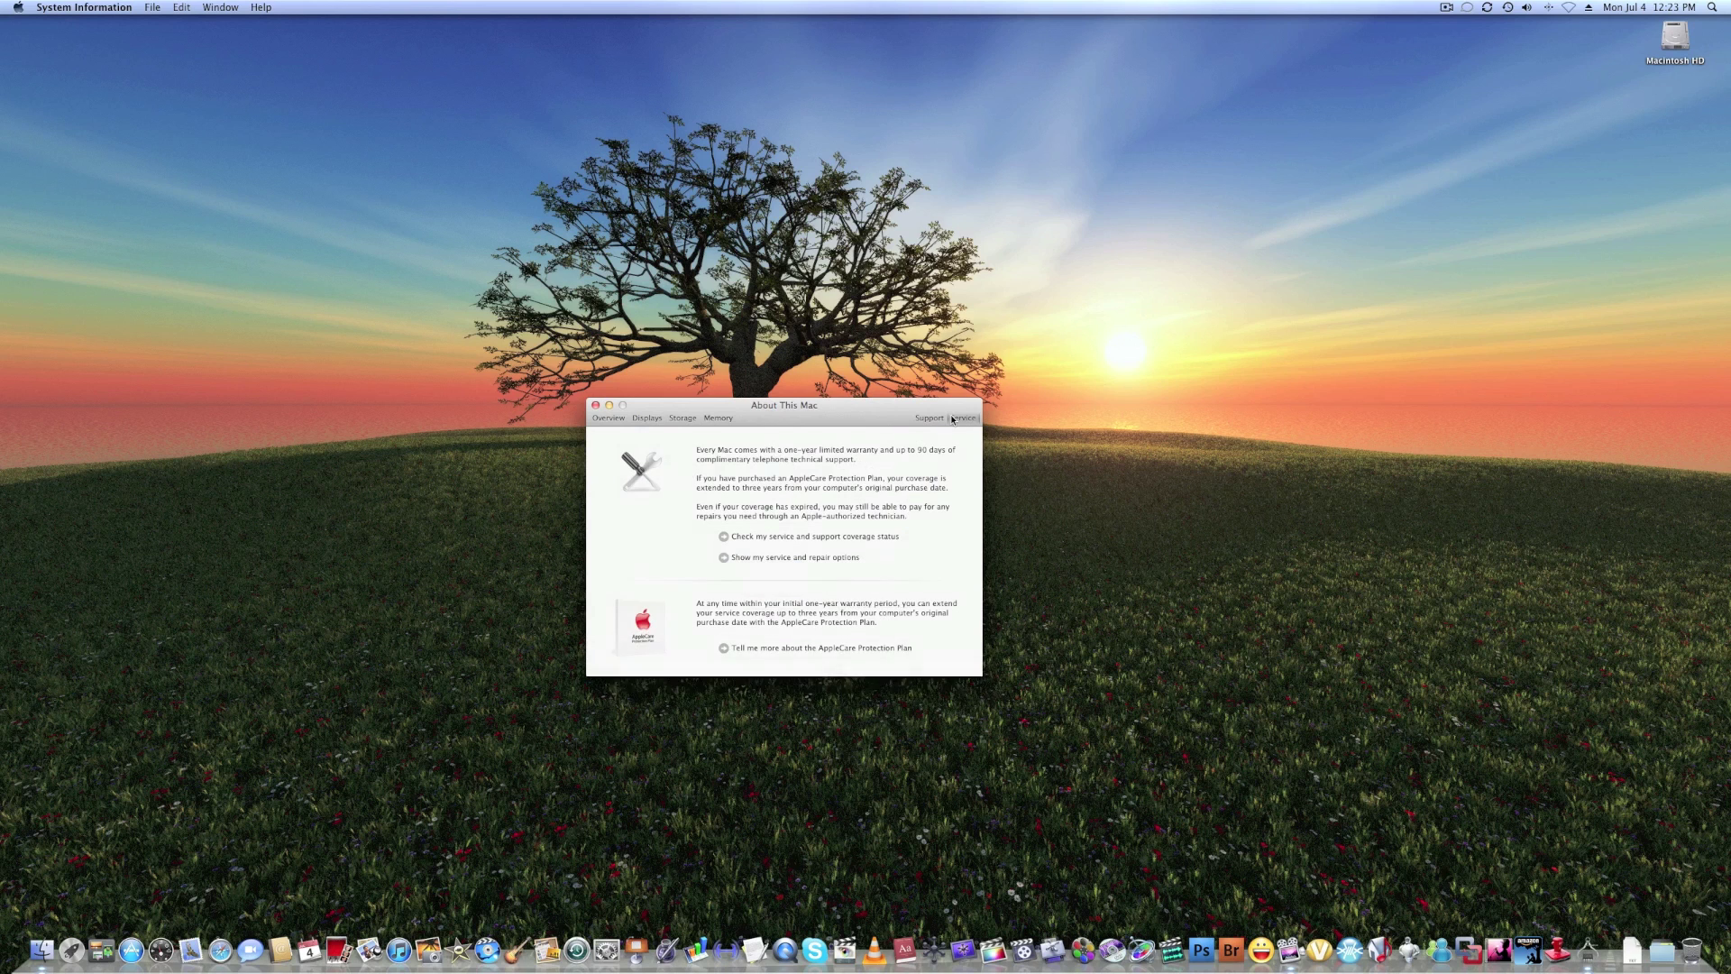
{"action": "left_click", "coordinate": [595, 405]}
Step: Open a Finder window showing the Applications folder
{"action": "left_click", "coordinate": [43, 949]}
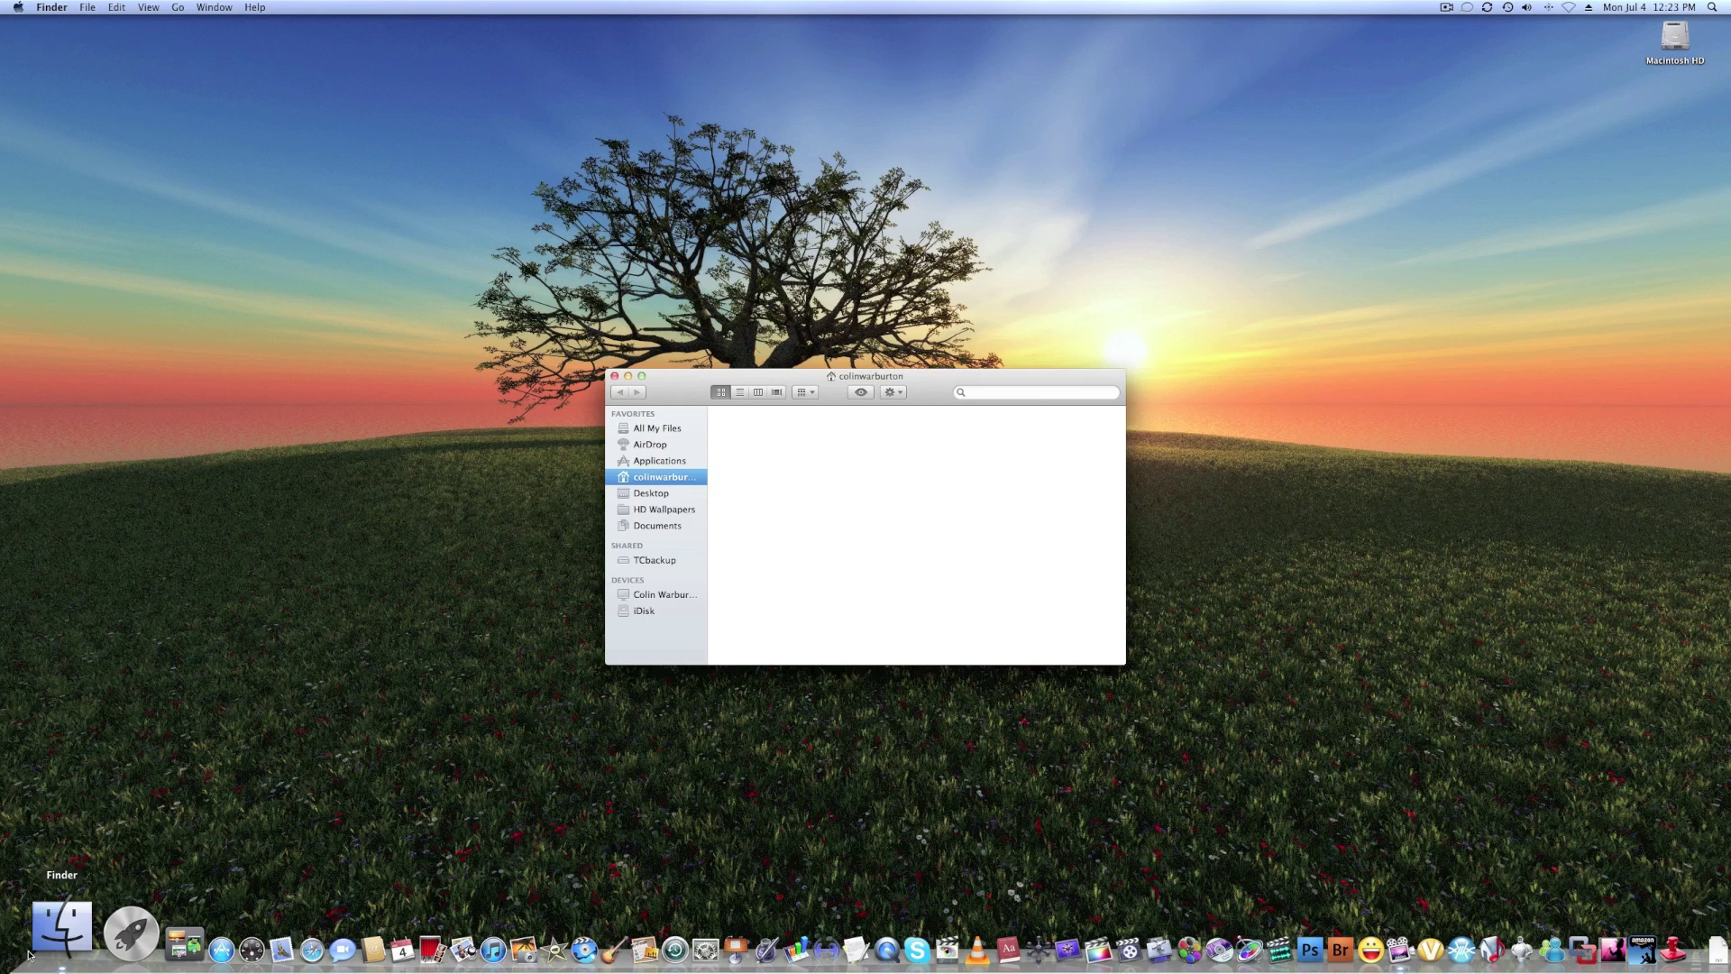
{"action": "left_click", "coordinate": [659, 430]}
{"action": "left_click", "coordinate": [659, 460]}
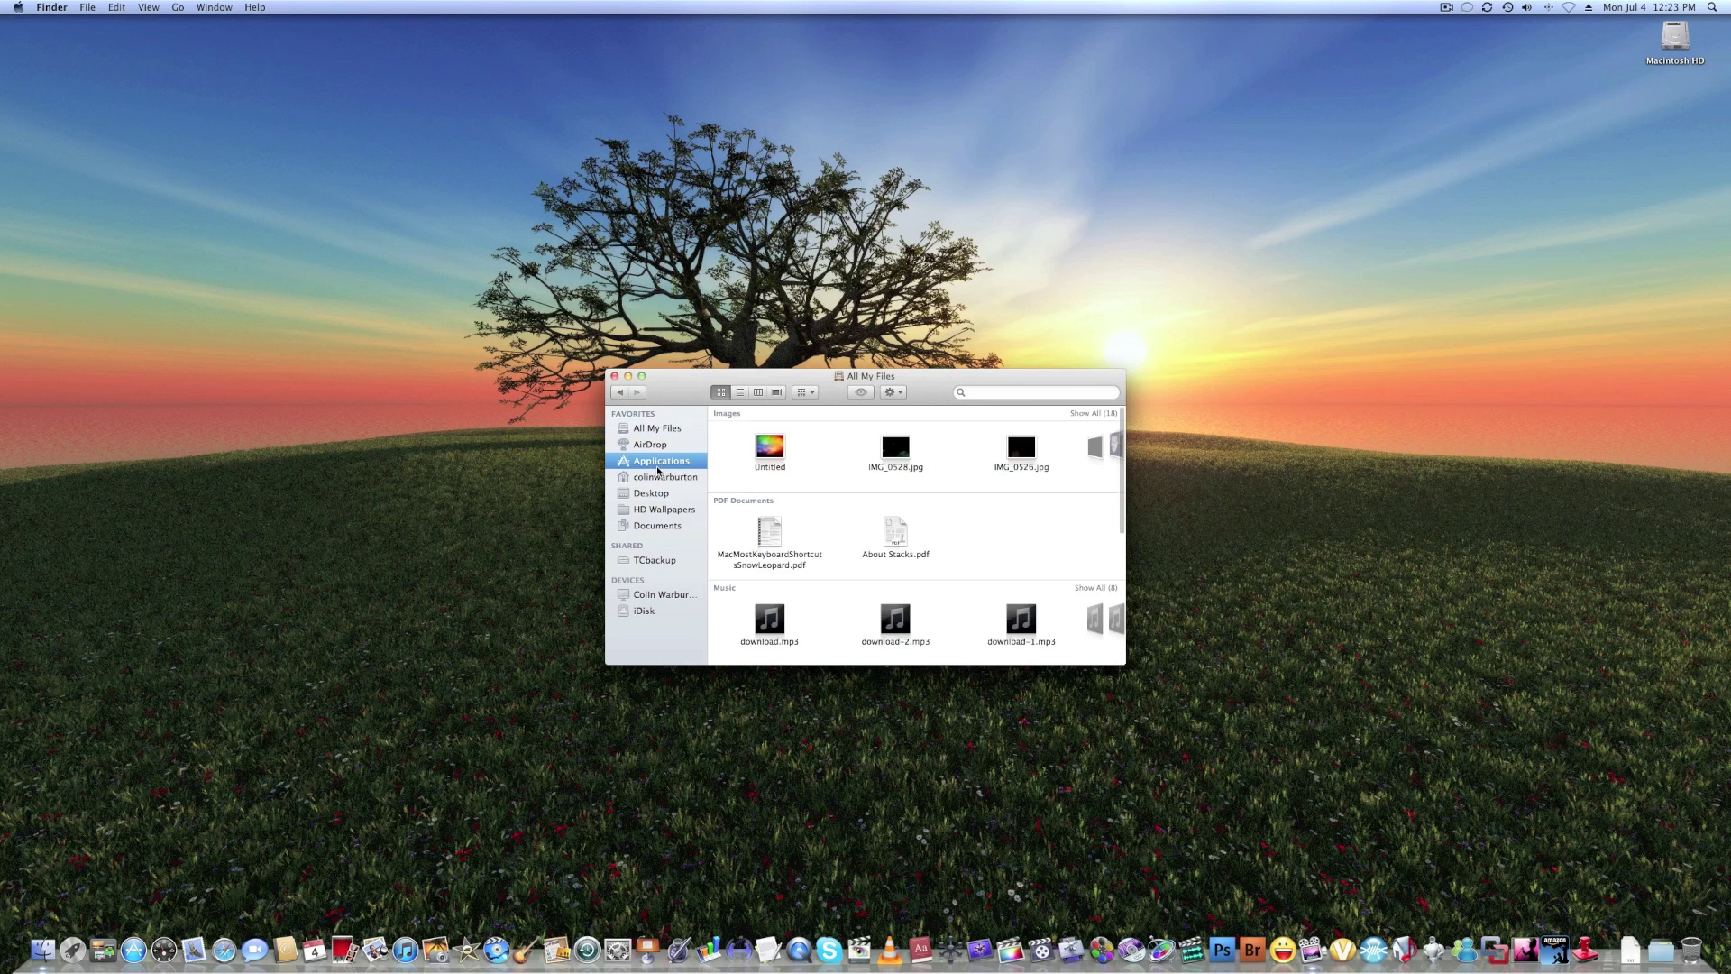
{"action": "scroll", "coordinate": [722, 439], "scroll_direction": "up", "scroll_amount": 10}
Step: Arrange the Applications icons by Label and scroll through the groups
{"action": "right_click", "coordinate": [721, 439]}
{"action": "mouse_move", "coordinate": [775, 512]}
{"action": "left_click", "coordinate": [906, 576]}
{"action": "scroll", "coordinate": [790, 455], "scroll_direction": "right", "scroll_amount": 10}
{"action": "scroll", "coordinate": [789, 455], "scroll_direction": "right", "scroll_amount": 15}
{"action": "scroll", "coordinate": [790, 455], "scroll_direction": "right", "scroll_amount": 10}
{"action": "scroll", "coordinate": [790, 455], "scroll_direction": "left", "scroll_amount": 20}
{"action": "scroll", "coordinate": [785, 454], "scroll_direction": "left", "scroll_amount": 3}
Step: Set the arrangement back to None and close the Applications window
{"action": "right_click", "coordinate": [736, 455]}
{"action": "mouse_move", "coordinate": [811, 517]}
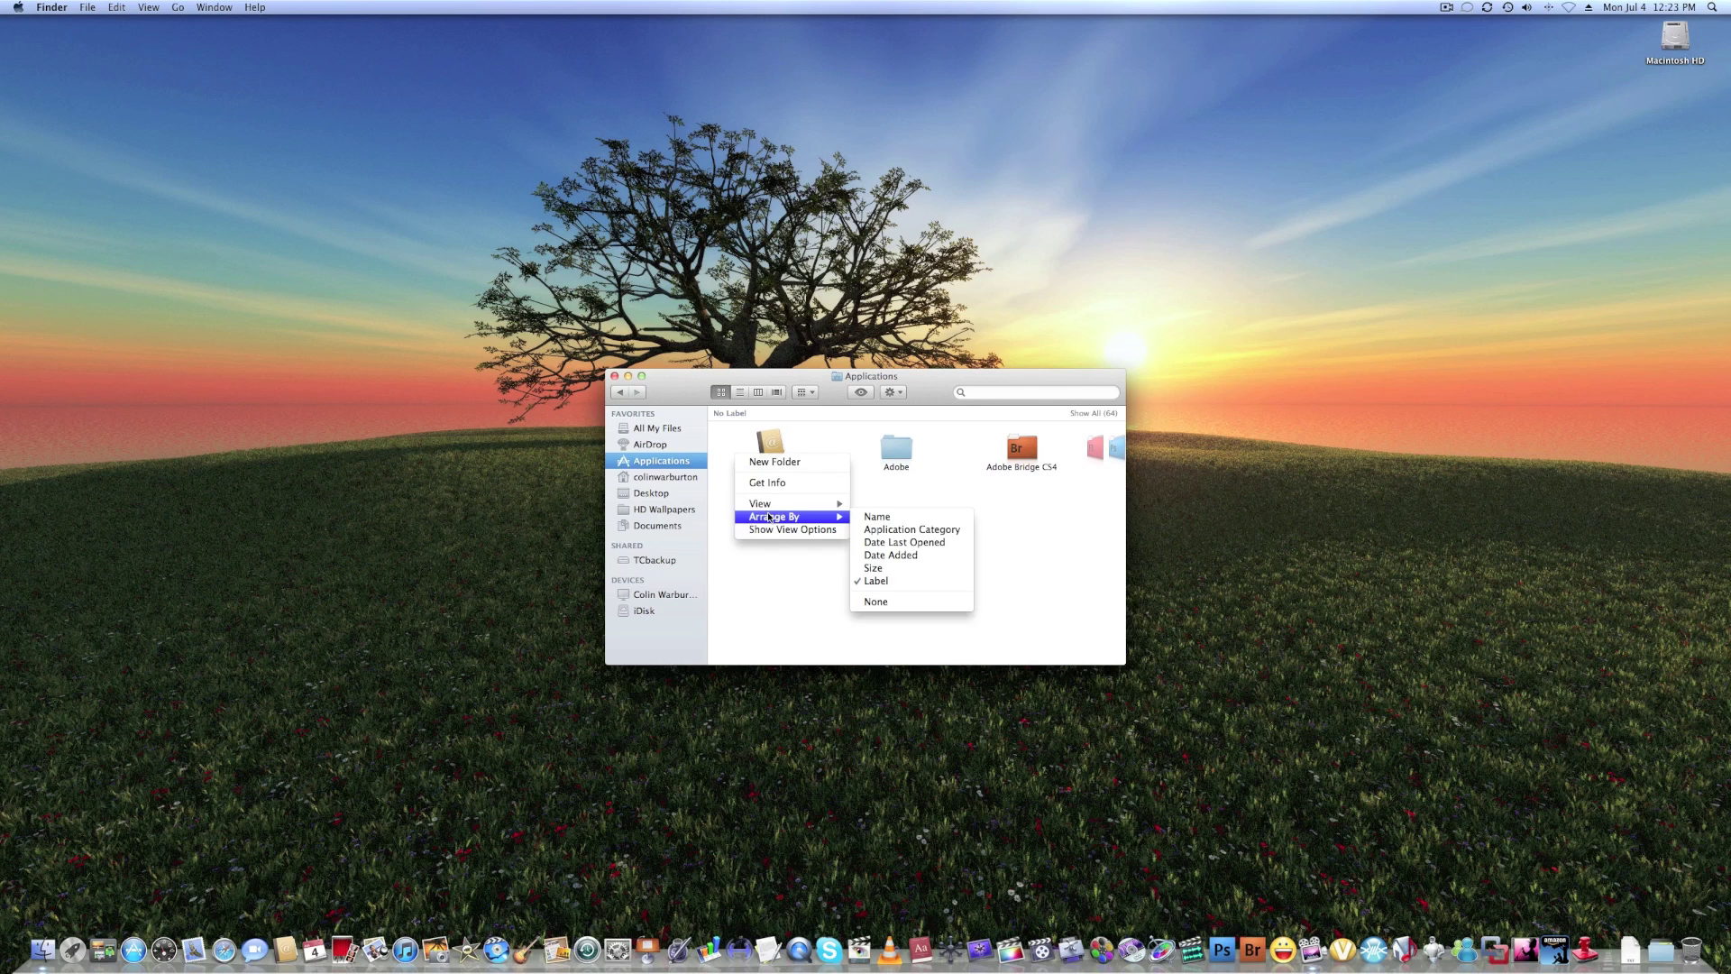
{"action": "left_click", "coordinate": [867, 601]}
{"action": "left_click", "coordinate": [615, 375]}
Step: Launch VLC from Launchpad's second page, then quit it from its Dock icon
{"action": "left_click", "coordinate": [74, 961]}
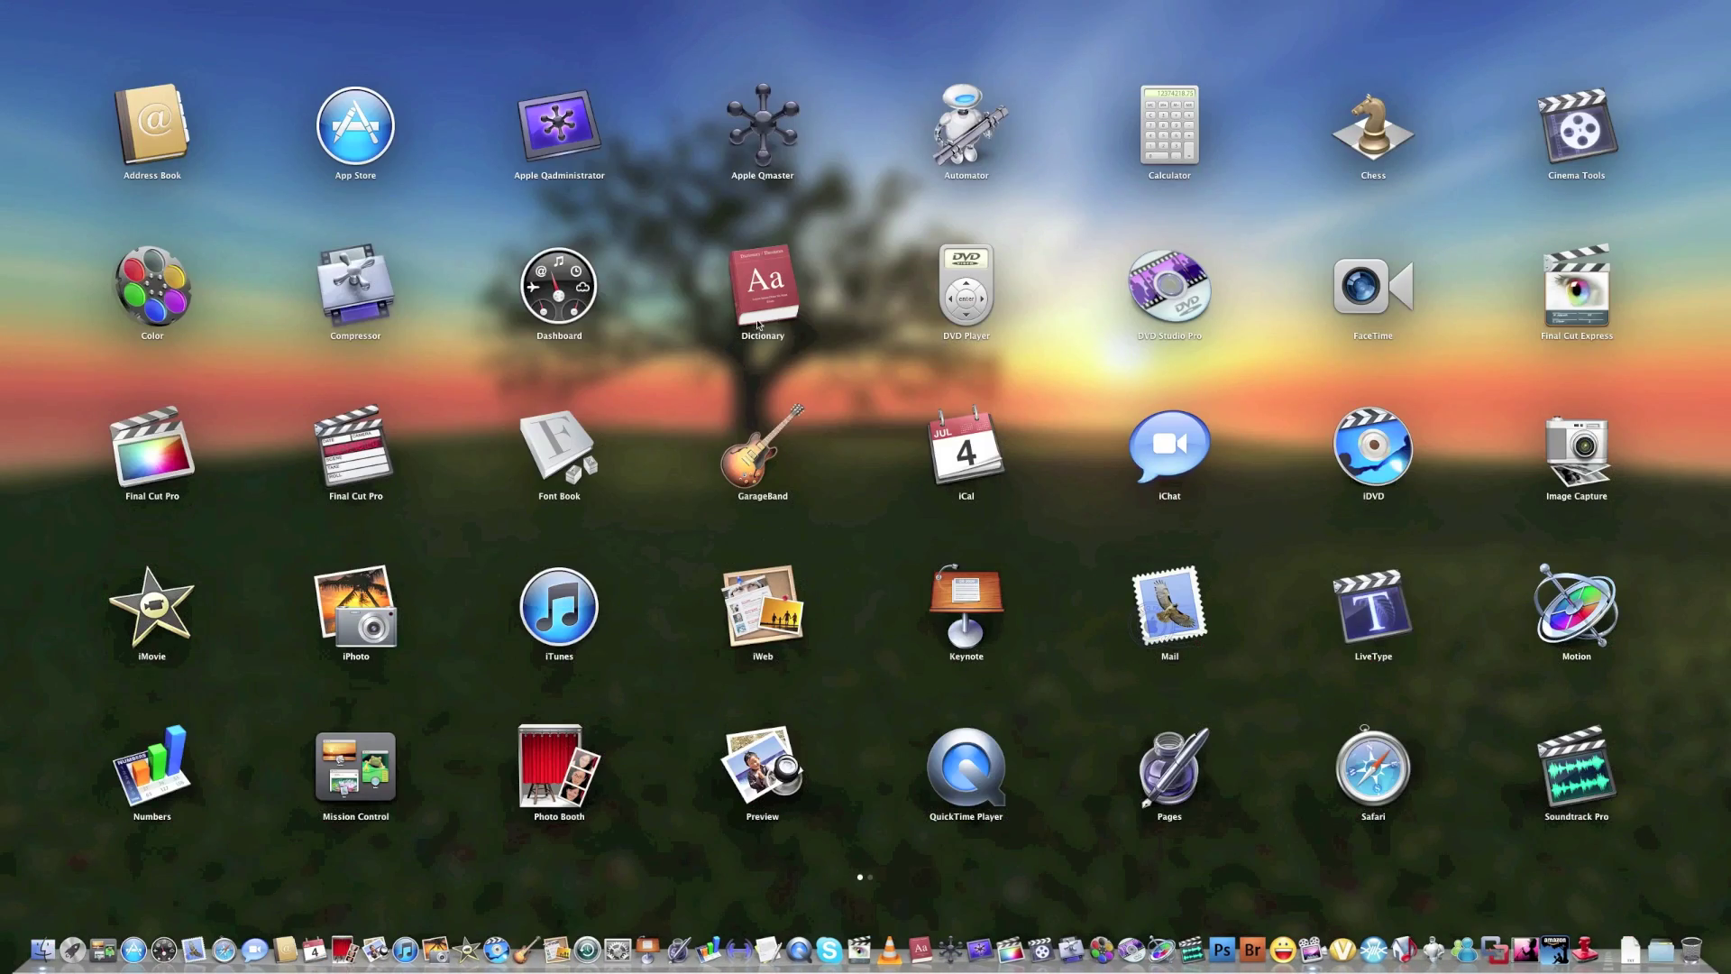
{"action": "scroll", "coordinate": [760, 325], "scroll_direction": "right", "scroll_amount": 3}
{"action": "scroll", "coordinate": [775, 347], "scroll_direction": "left", "scroll_amount": 3}
{"action": "scroll", "coordinate": [759, 343], "scroll_direction": "right", "scroll_amount": 3}
{"action": "scroll", "coordinate": [759, 342], "scroll_direction": "left", "scroll_amount": 3}
{"action": "scroll", "coordinate": [759, 342], "scroll_direction": "right", "scroll_amount": 3}
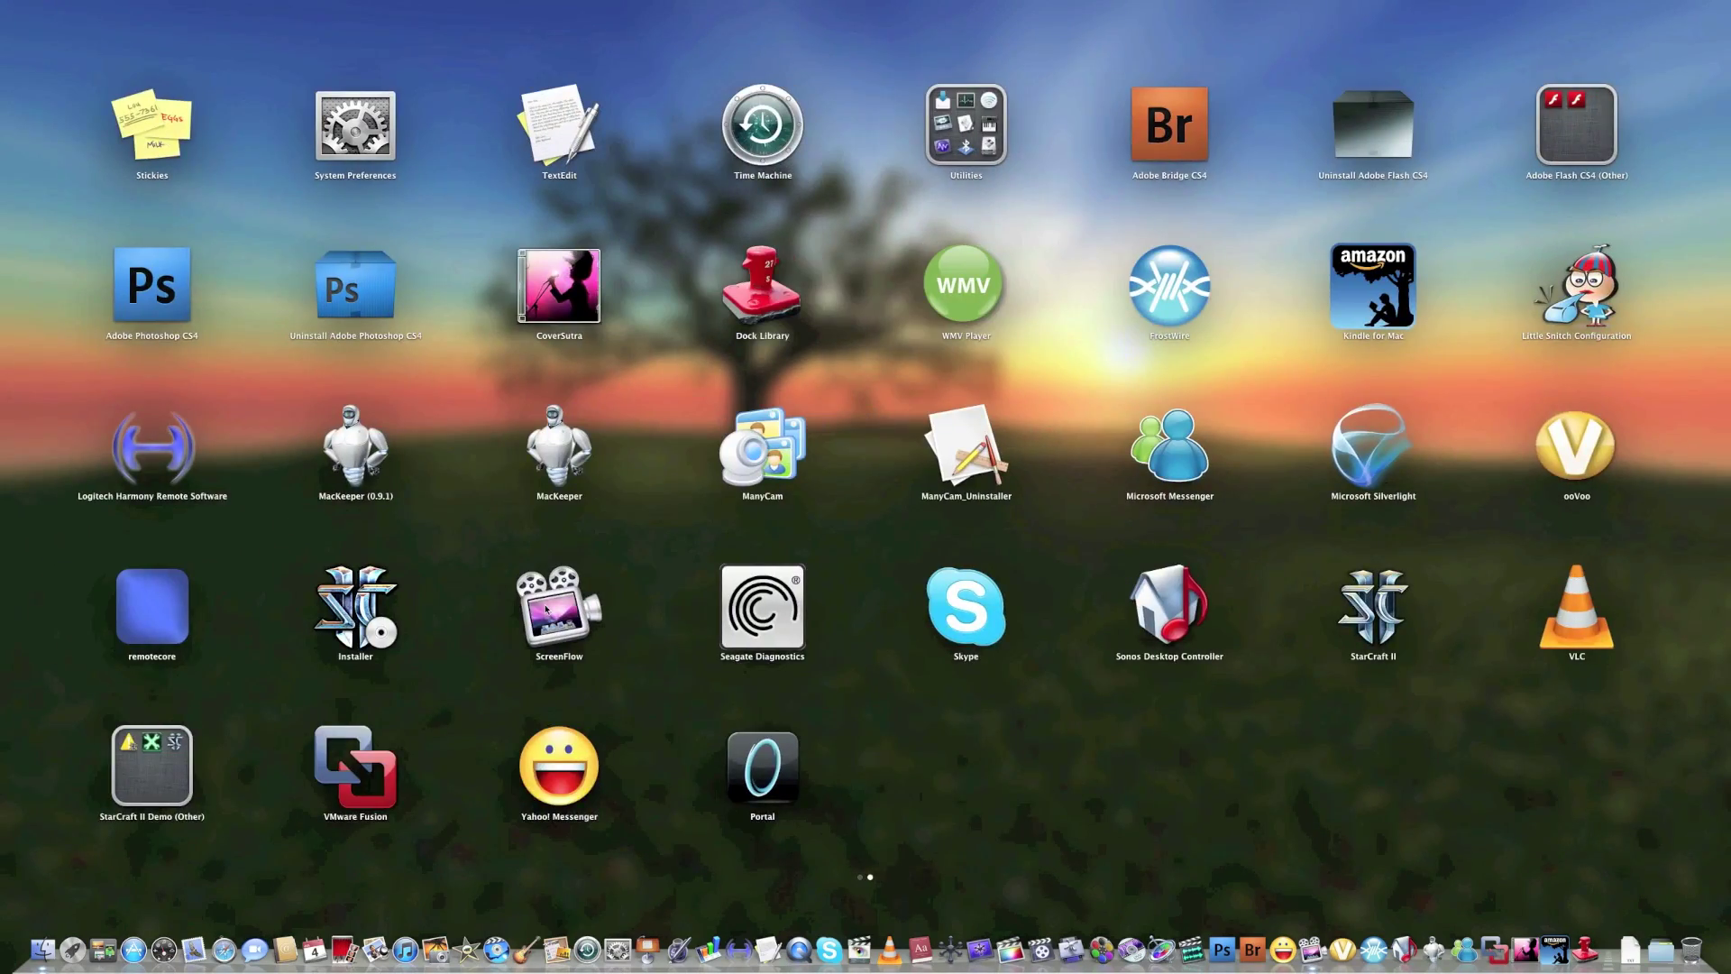
{"action": "left_click", "coordinate": [1583, 630]}
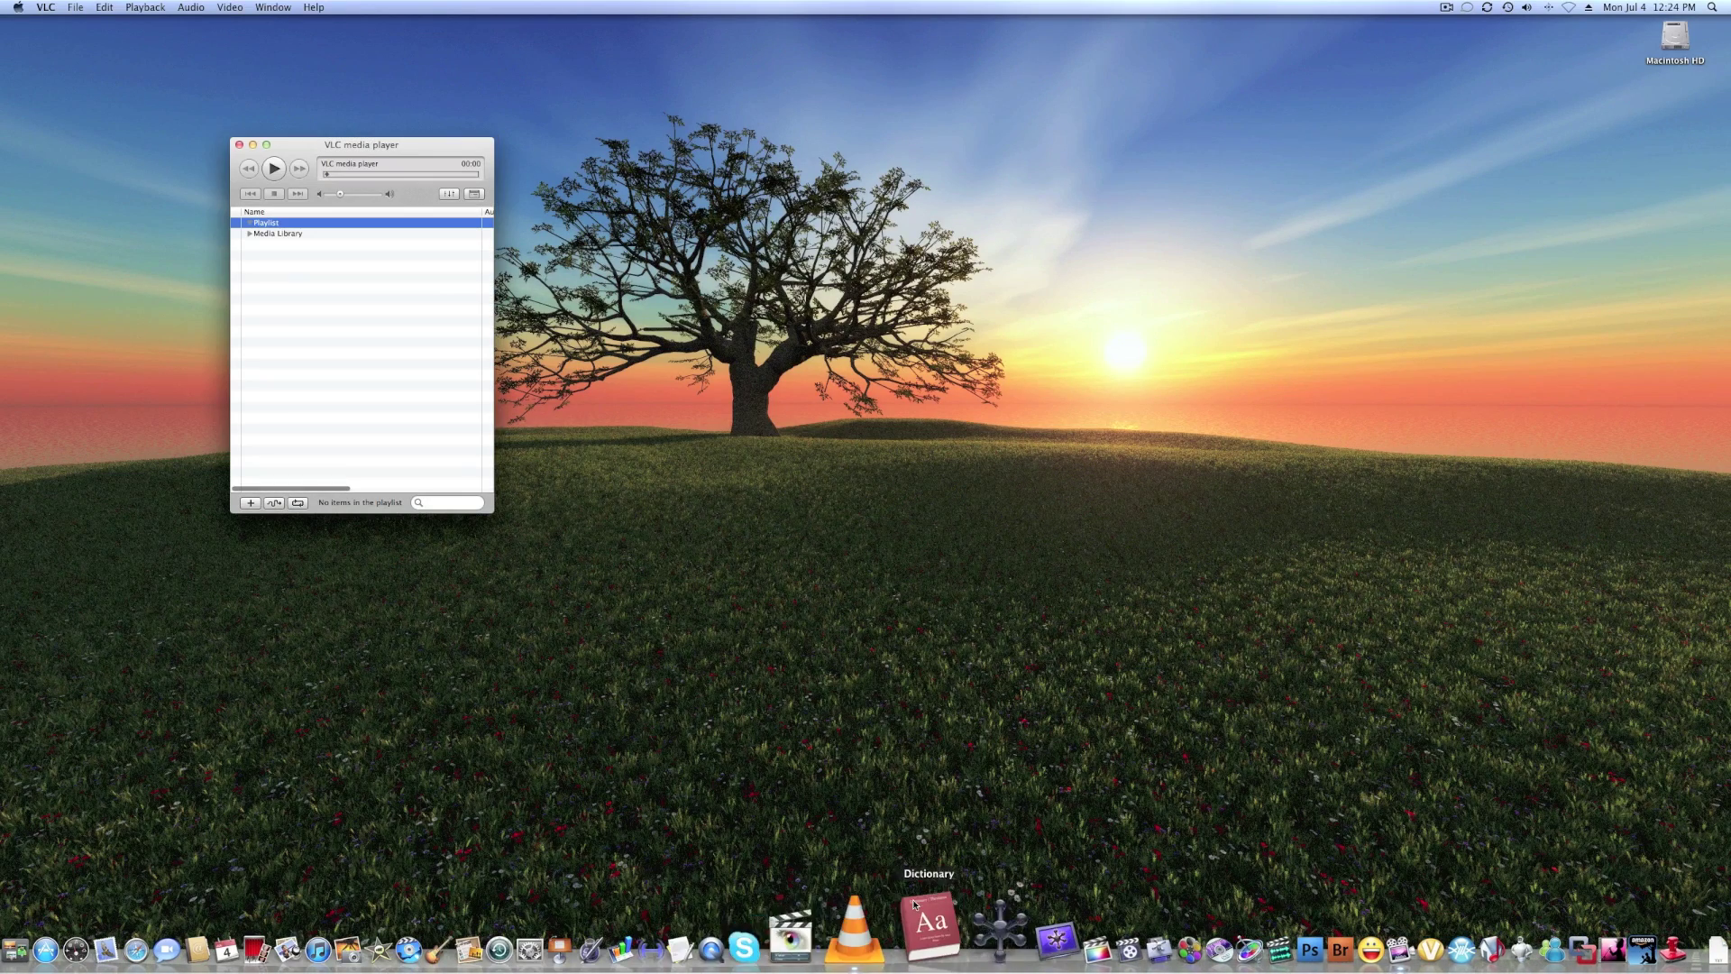
{"action": "right_click", "coordinate": [880, 912]}
{"action": "left_click", "coordinate": [902, 871]}
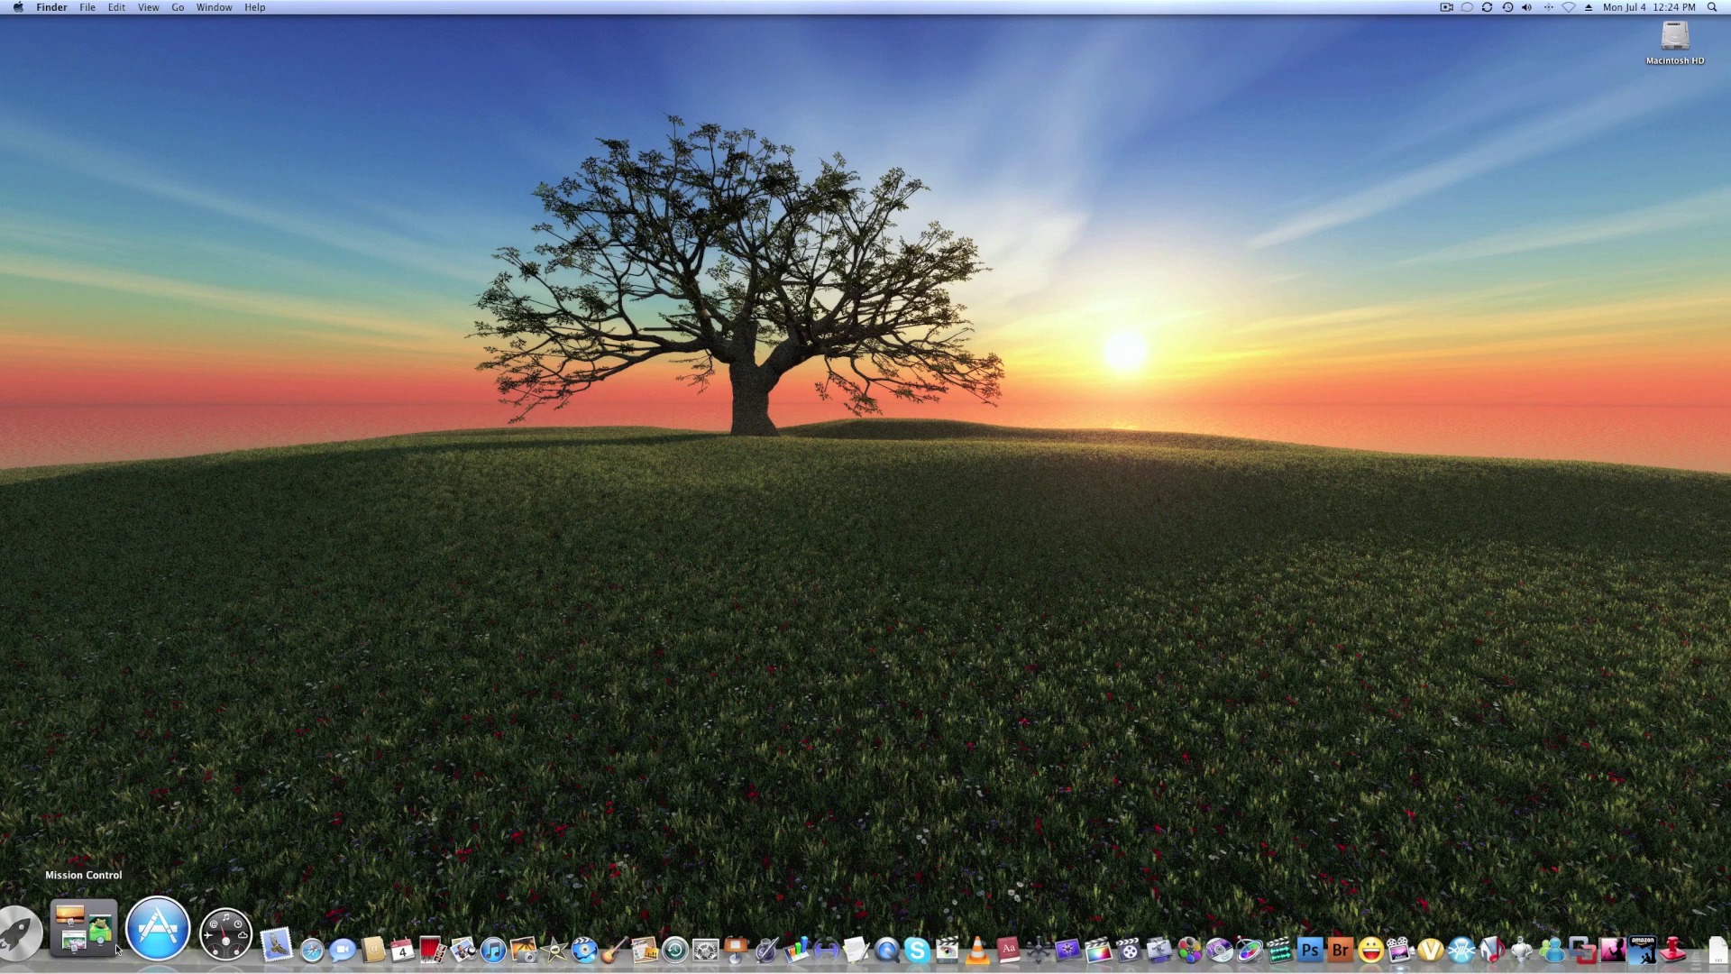
Step: Launch Safari and Numbers, then bring Safari forward through Mission Control
{"action": "left_click", "coordinate": [225, 940]}
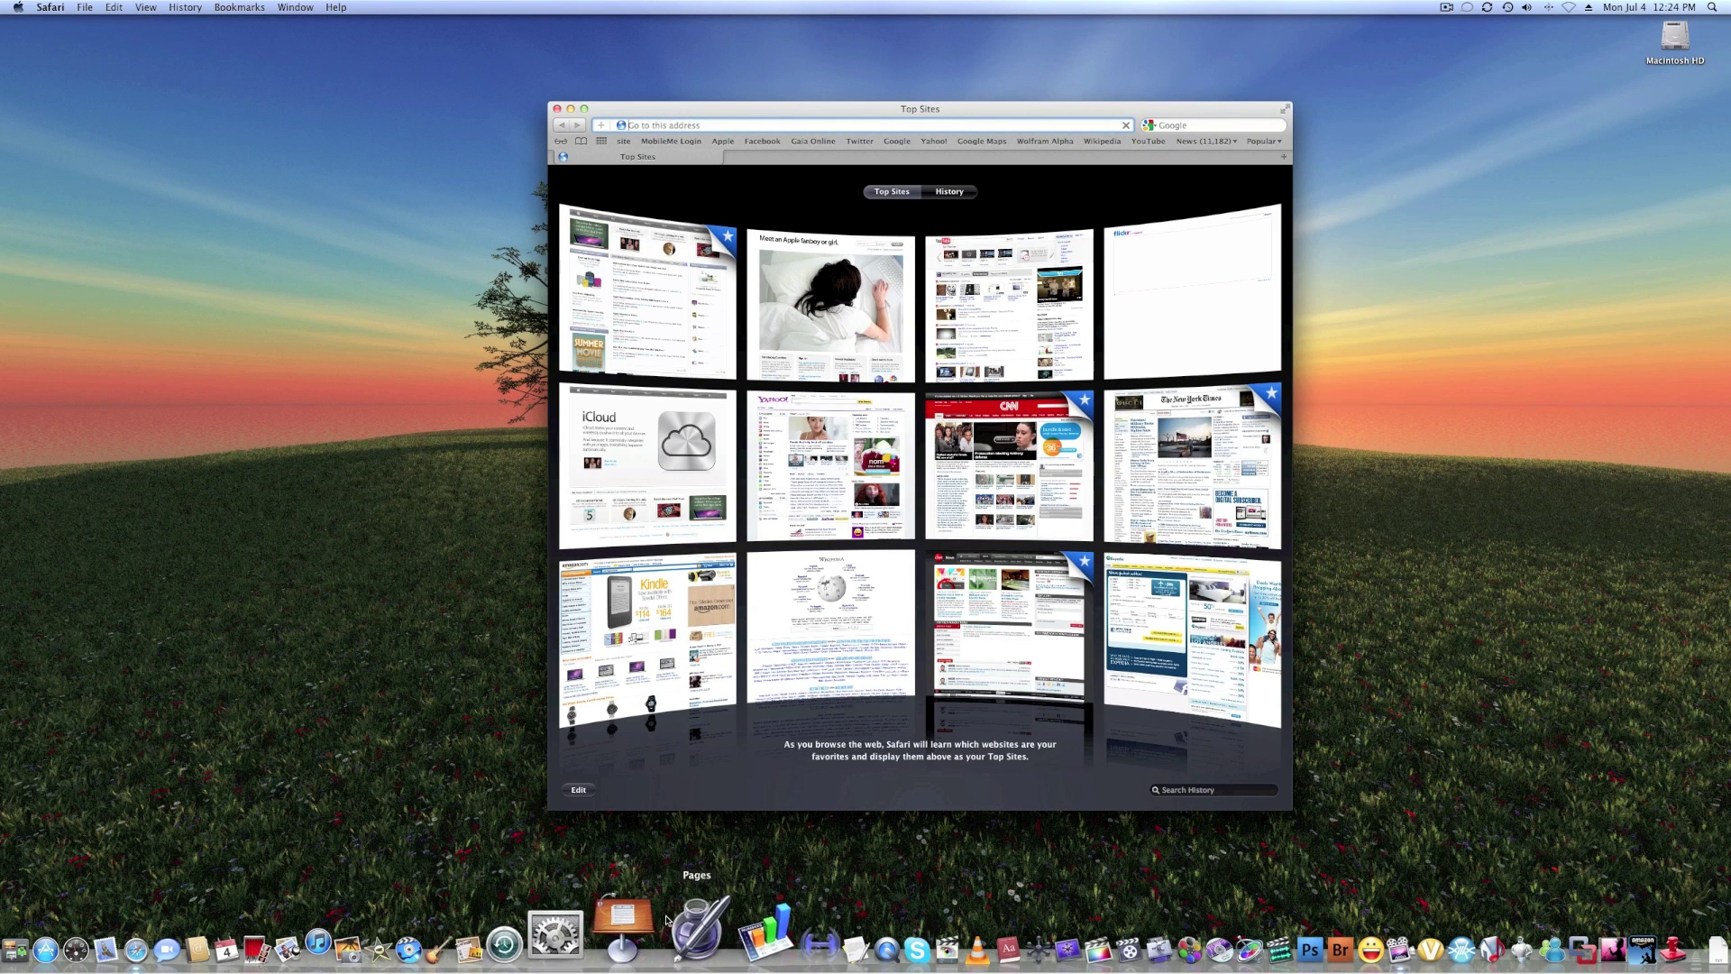
{"action": "left_click", "coordinate": [710, 926]}
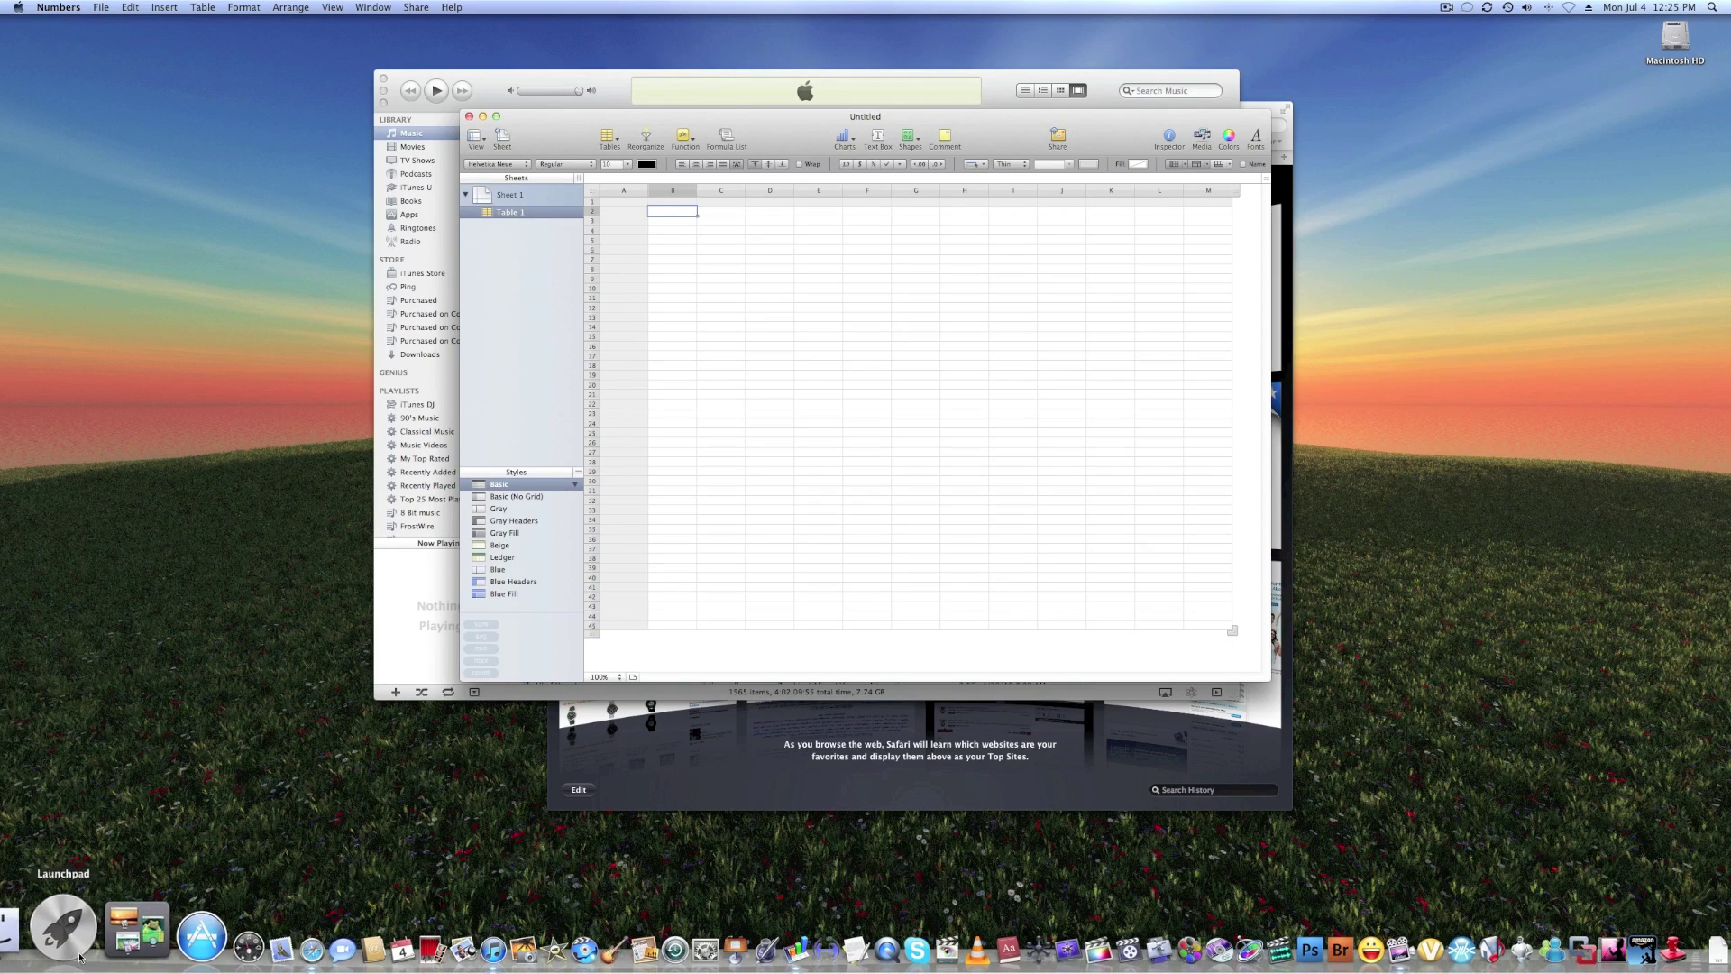
{"action": "left_click", "coordinate": [108, 946]}
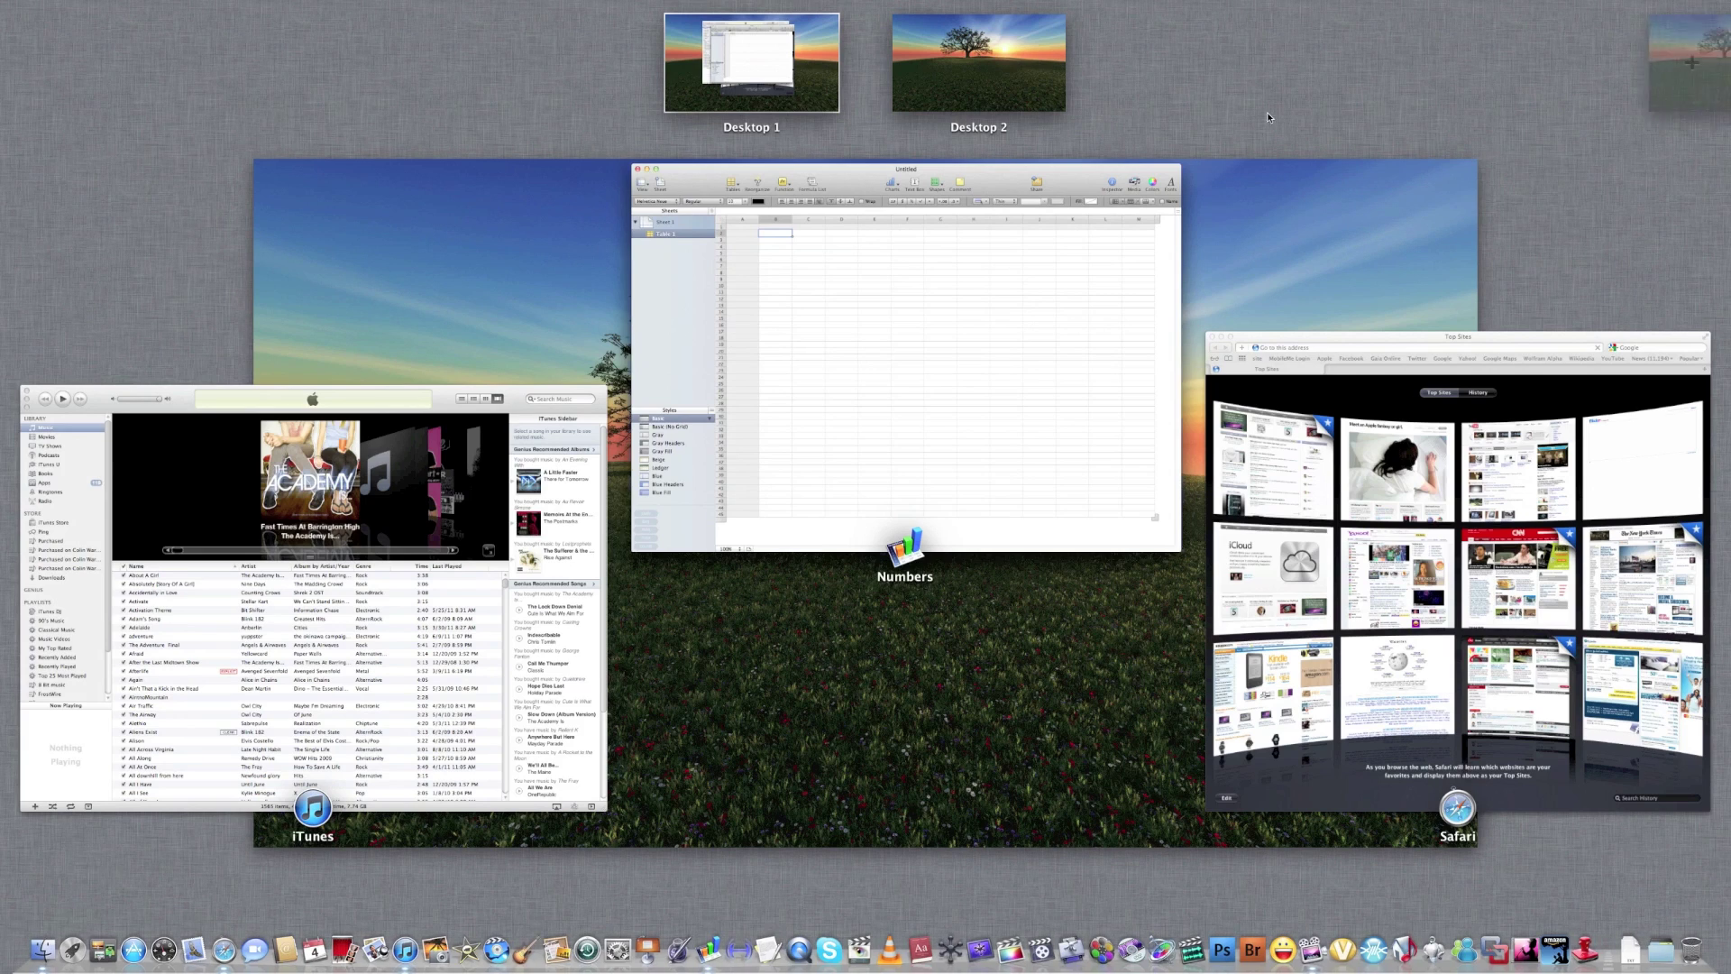
{"action": "left_click", "coordinate": [1351, 491]}
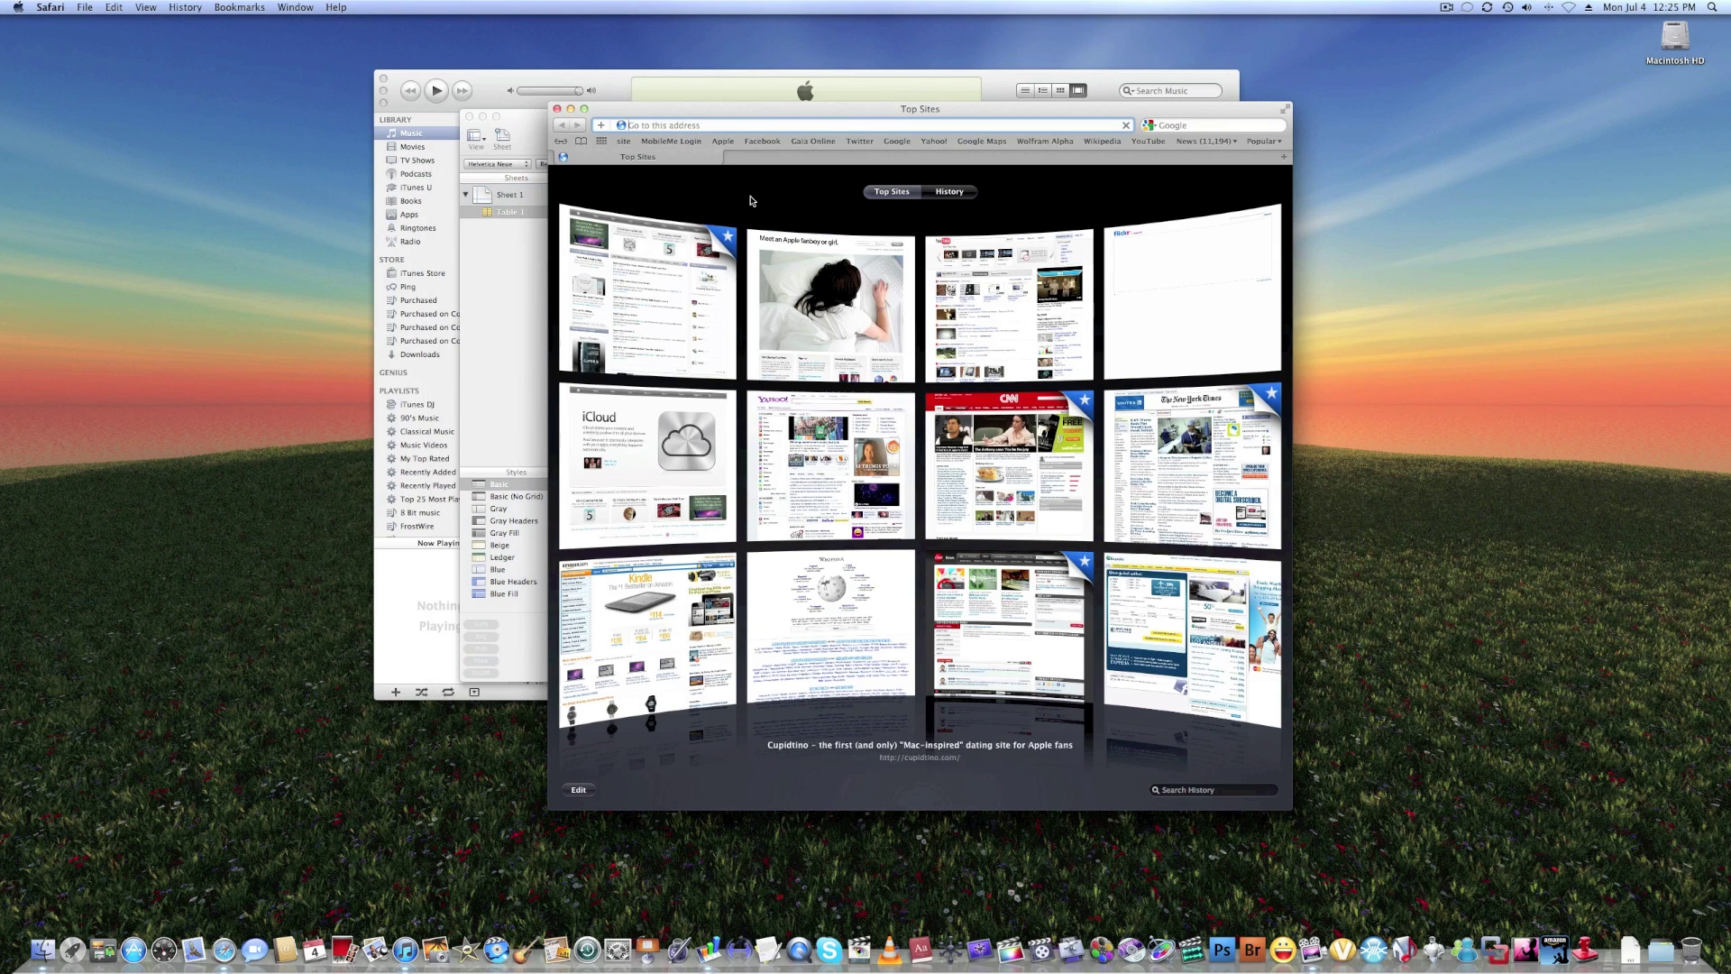
Step: Load Google, open Google Maps in a new tab, and split it into its own window
{"action": "left_click", "coordinate": [895, 141]}
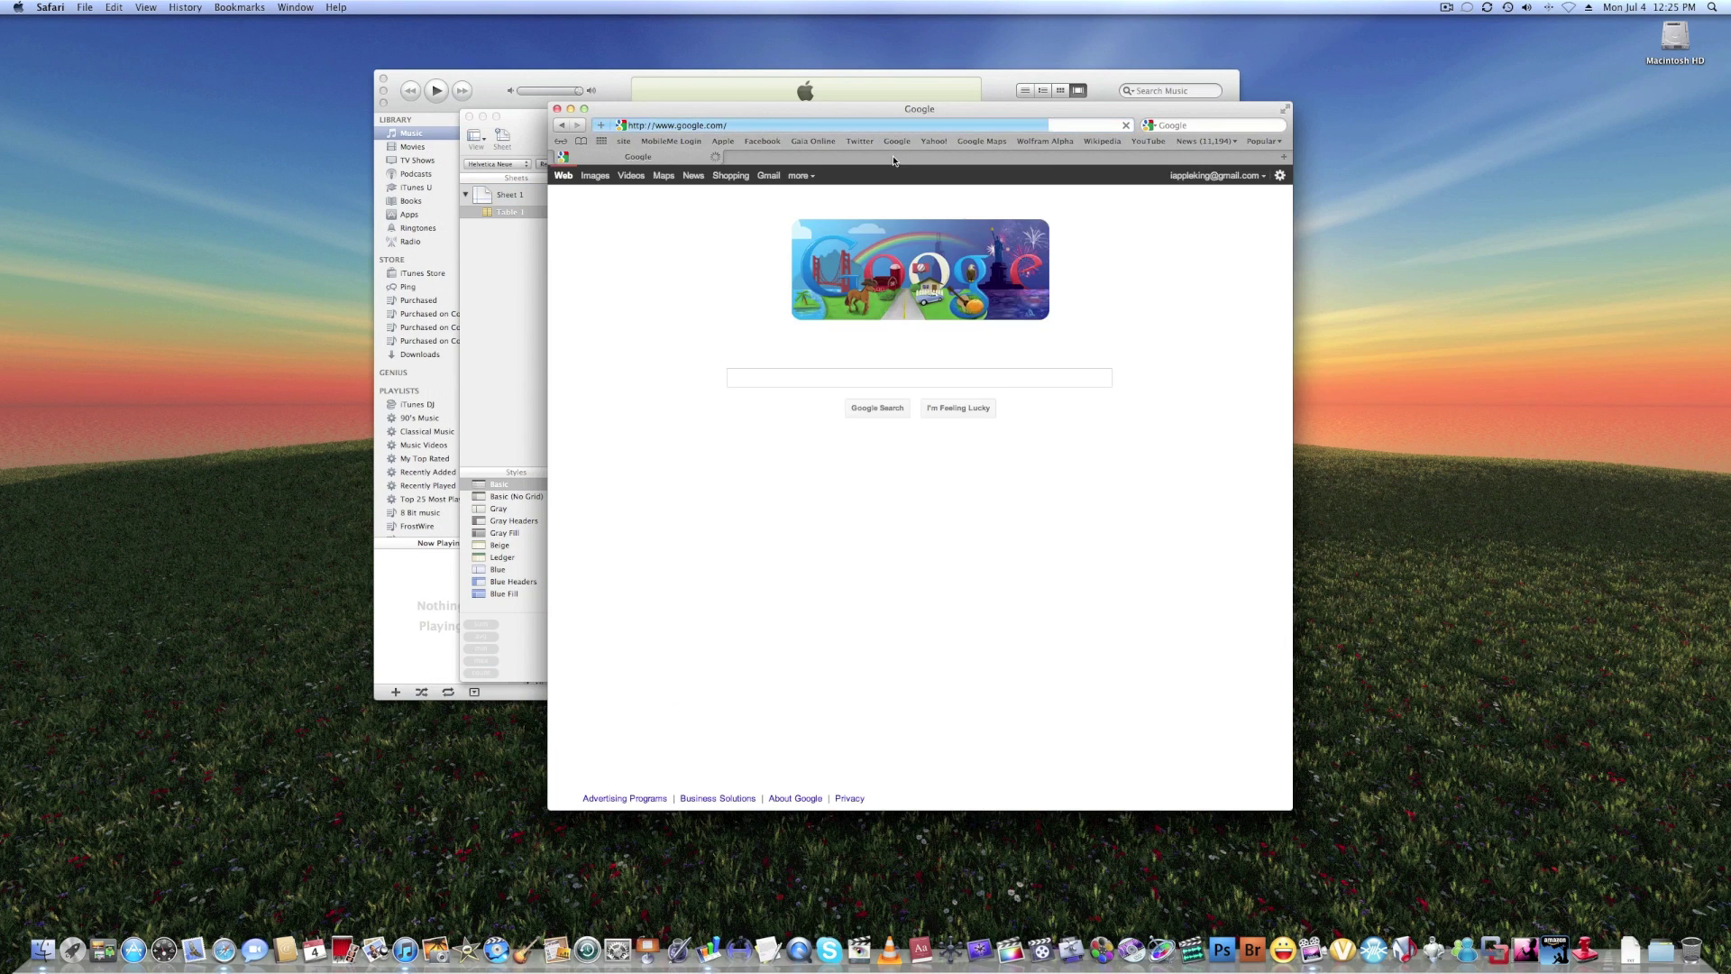
{"action": "key", "text": "super+t"}
{"action": "left_click", "coordinate": [994, 142]}
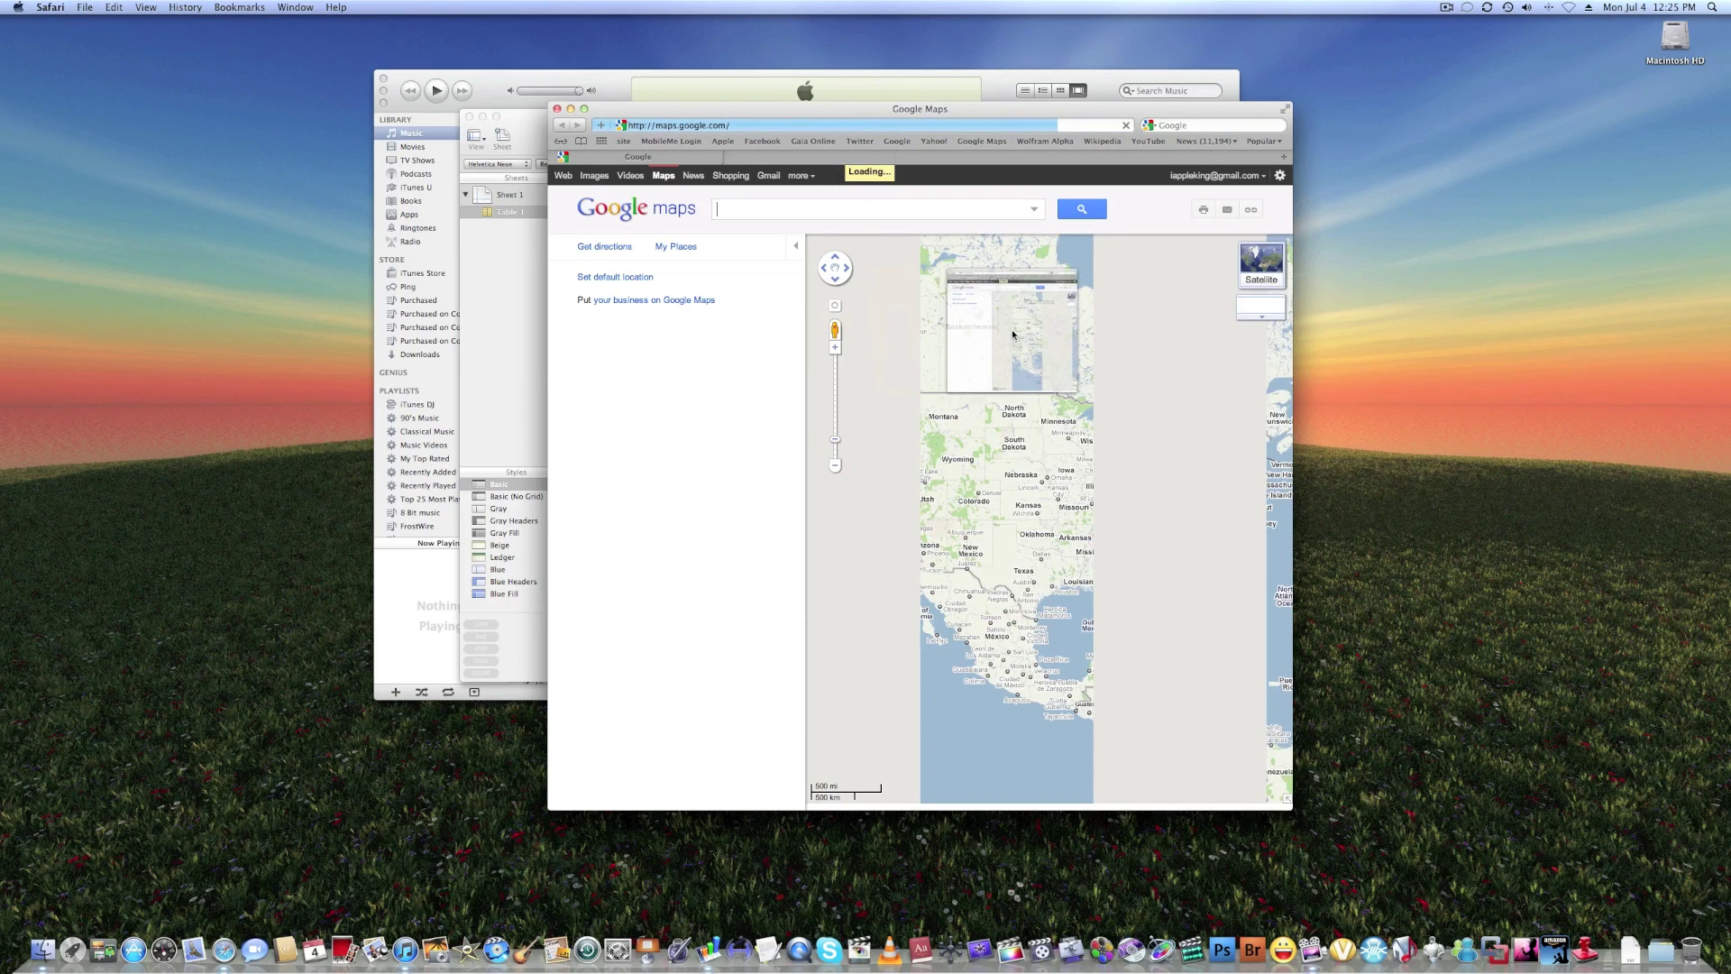
{"action": "left_click_drag", "start_coordinate": [1008, 332], "coordinate": [901, 451]}
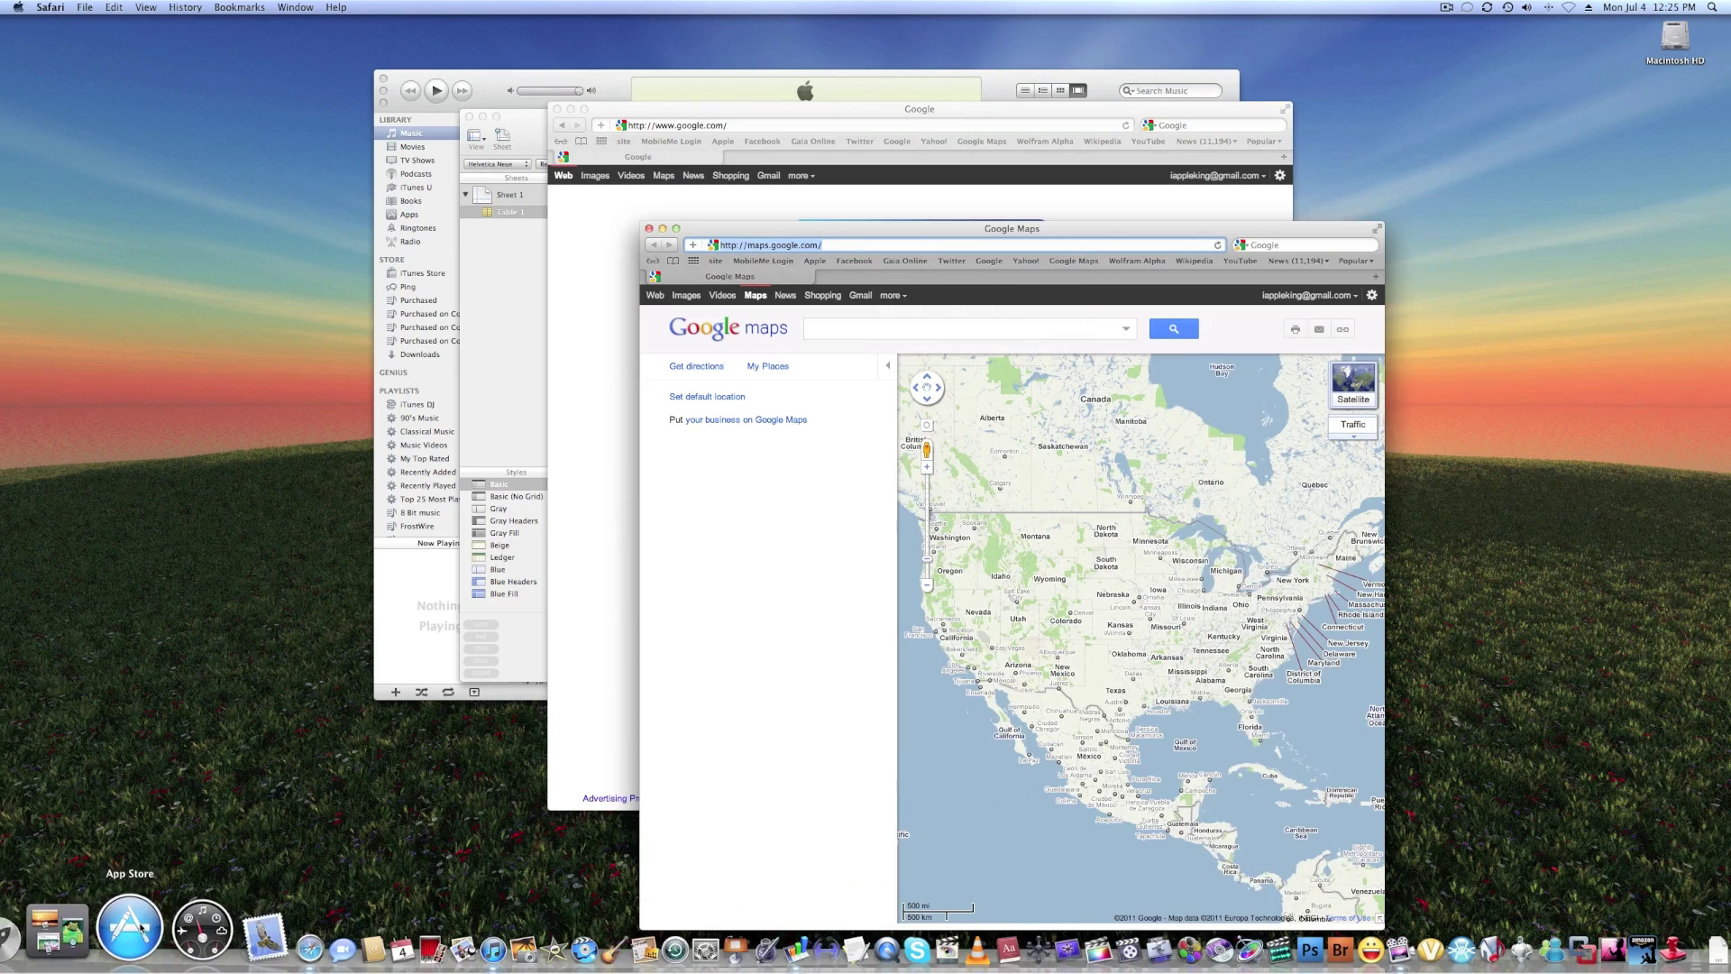
{"action": "left_click", "coordinate": [115, 926]}
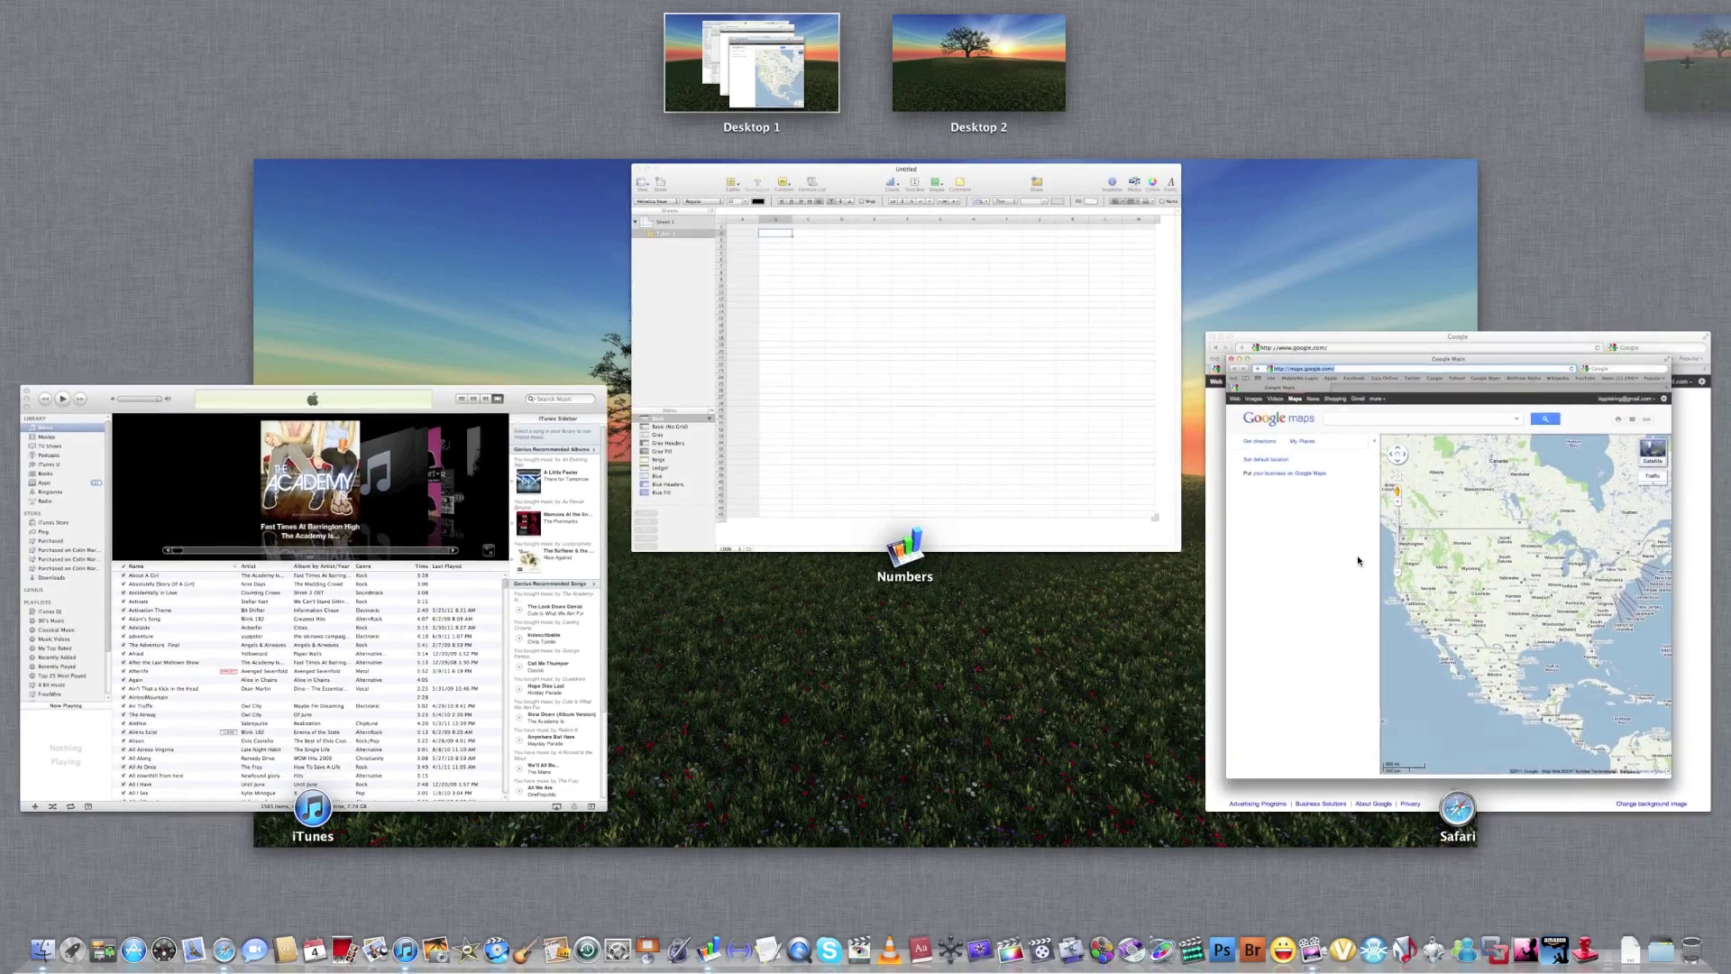
Step: Move the Numbers, Google Maps, Safari and iTunes windows onto separate desktops, then switch to Desktop 2
{"action": "left_click_drag", "start_coordinate": [868, 201], "coordinate": [1072, 56]}
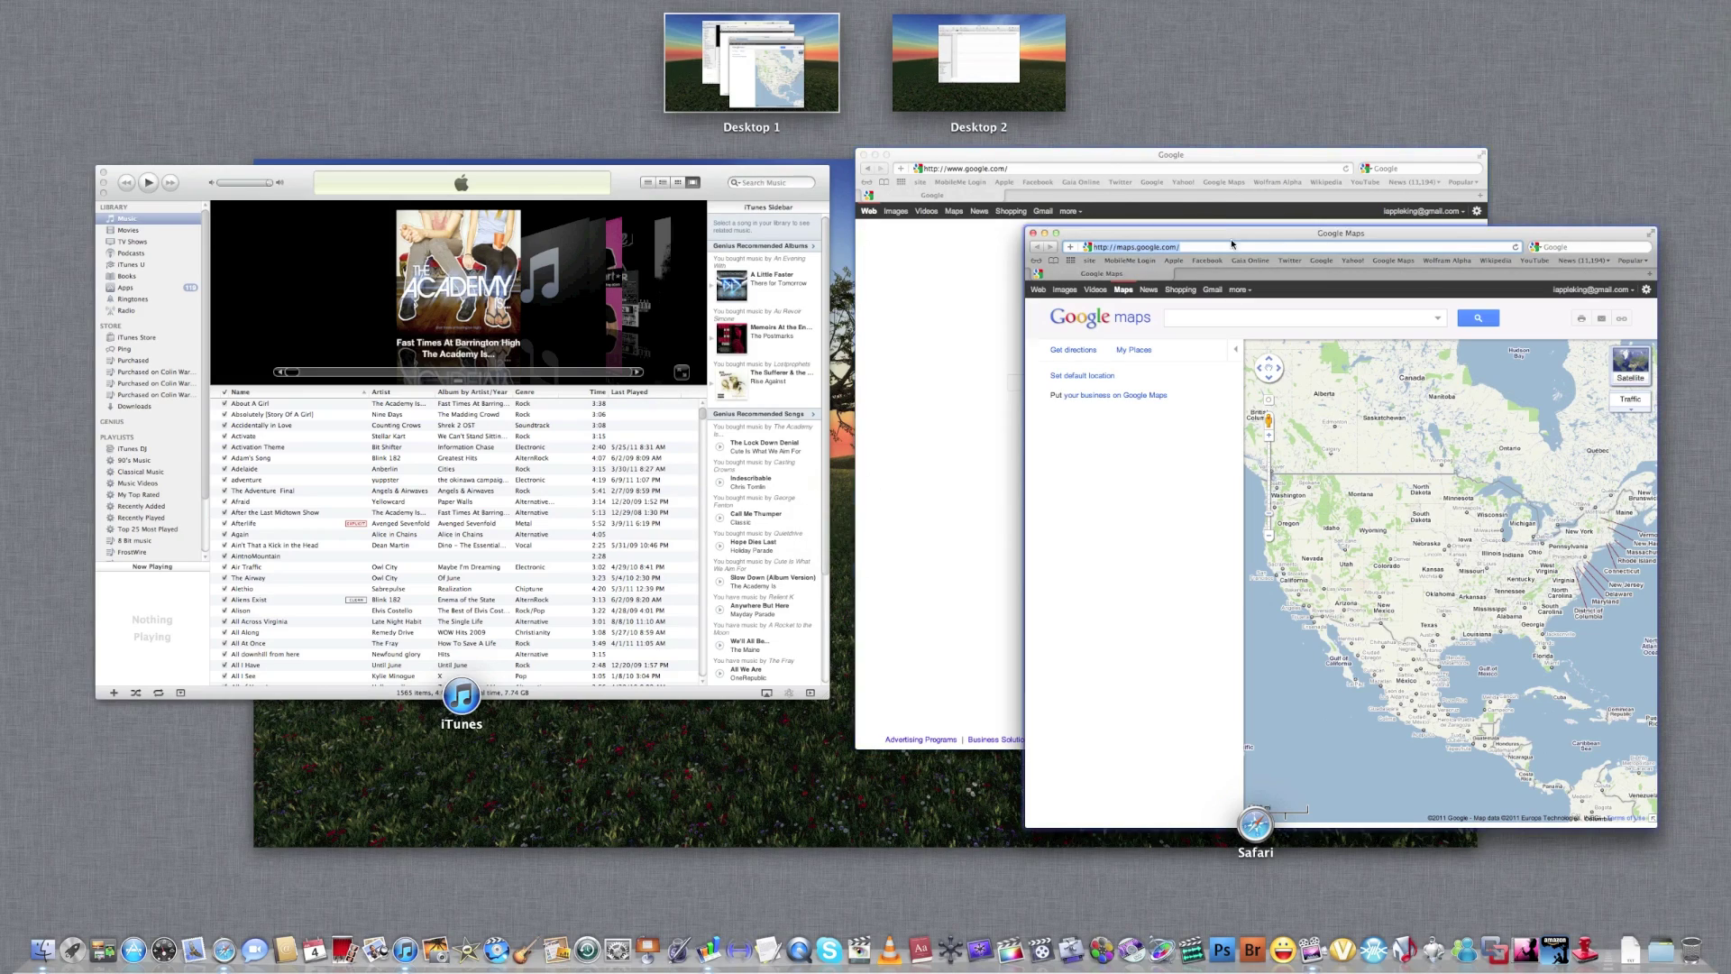
{"action": "left_click_drag", "start_coordinate": [1081, 242], "coordinate": [1686, 63]}
{"action": "left_click_drag", "start_coordinate": [1479, 216], "coordinate": [1093, 63]}
{"action": "left_click_drag", "start_coordinate": [1172, 176], "coordinate": [1667, 46]}
{"action": "left_click", "coordinate": [772, 84]}
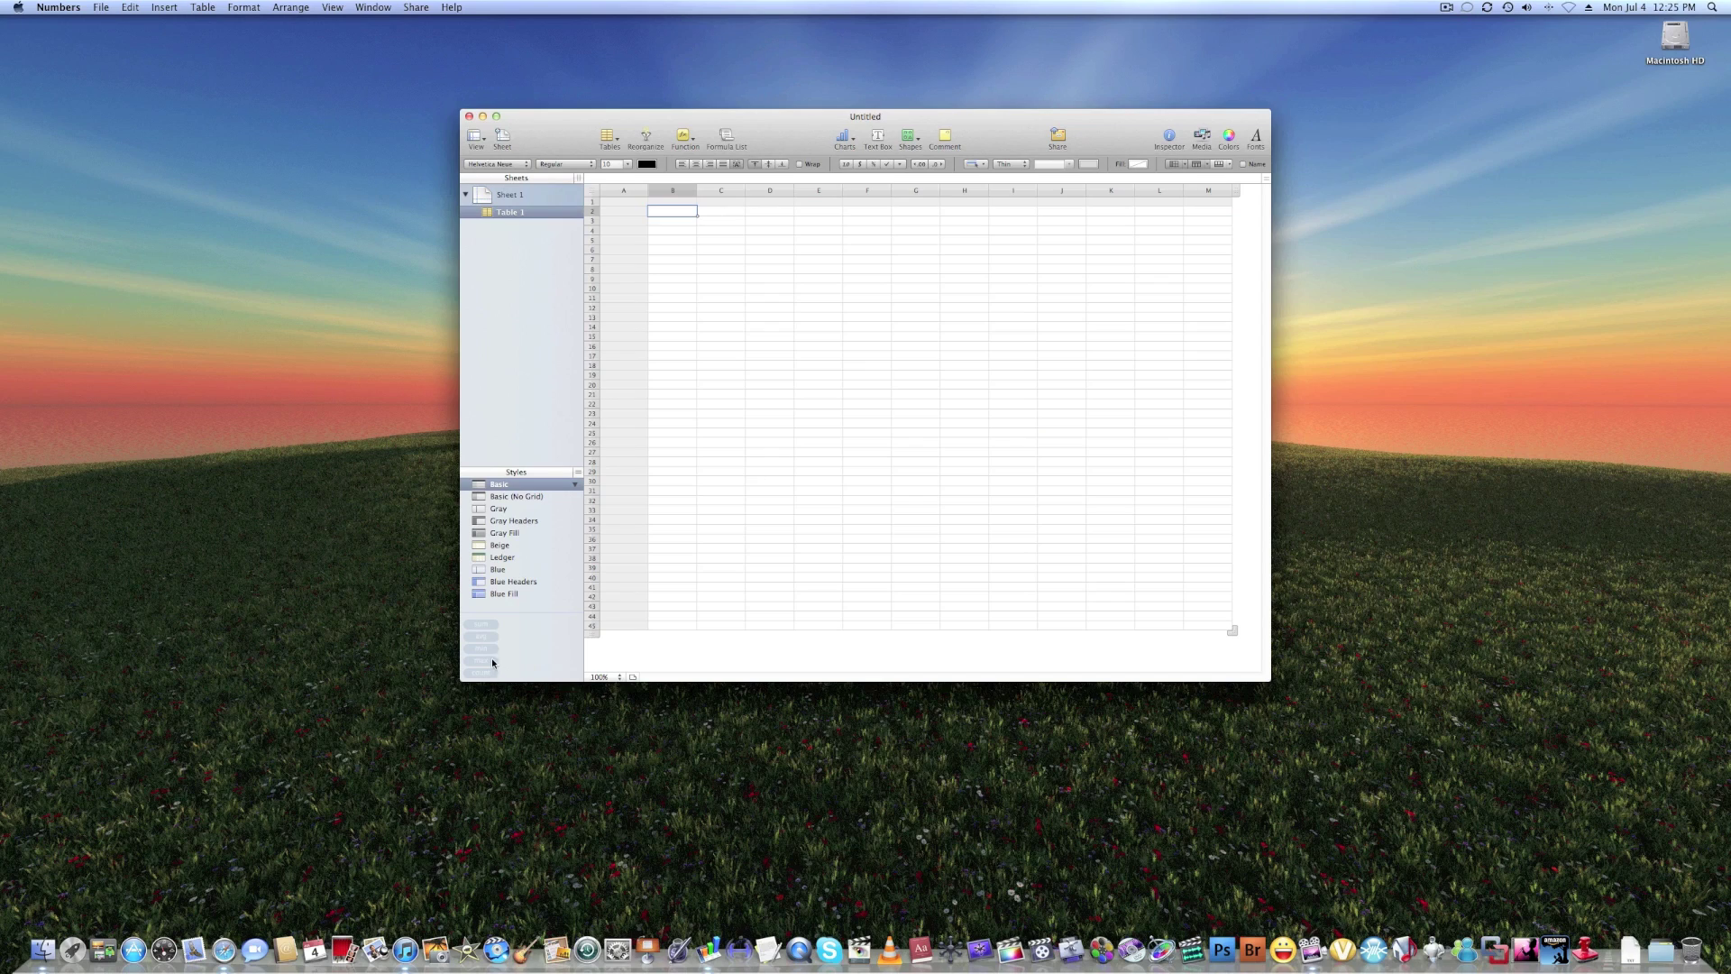
Step: Move Numbers to Desktop 1, shift the Safari windows between desktops, and switch to the empty Desktop 2
{"action": "key", "text": "ctrl+Up"}
{"action": "left_click_drag", "start_coordinate": [992, 259], "coordinate": [562, 45]}
{"action": "left_click", "coordinate": [1000, 81]}
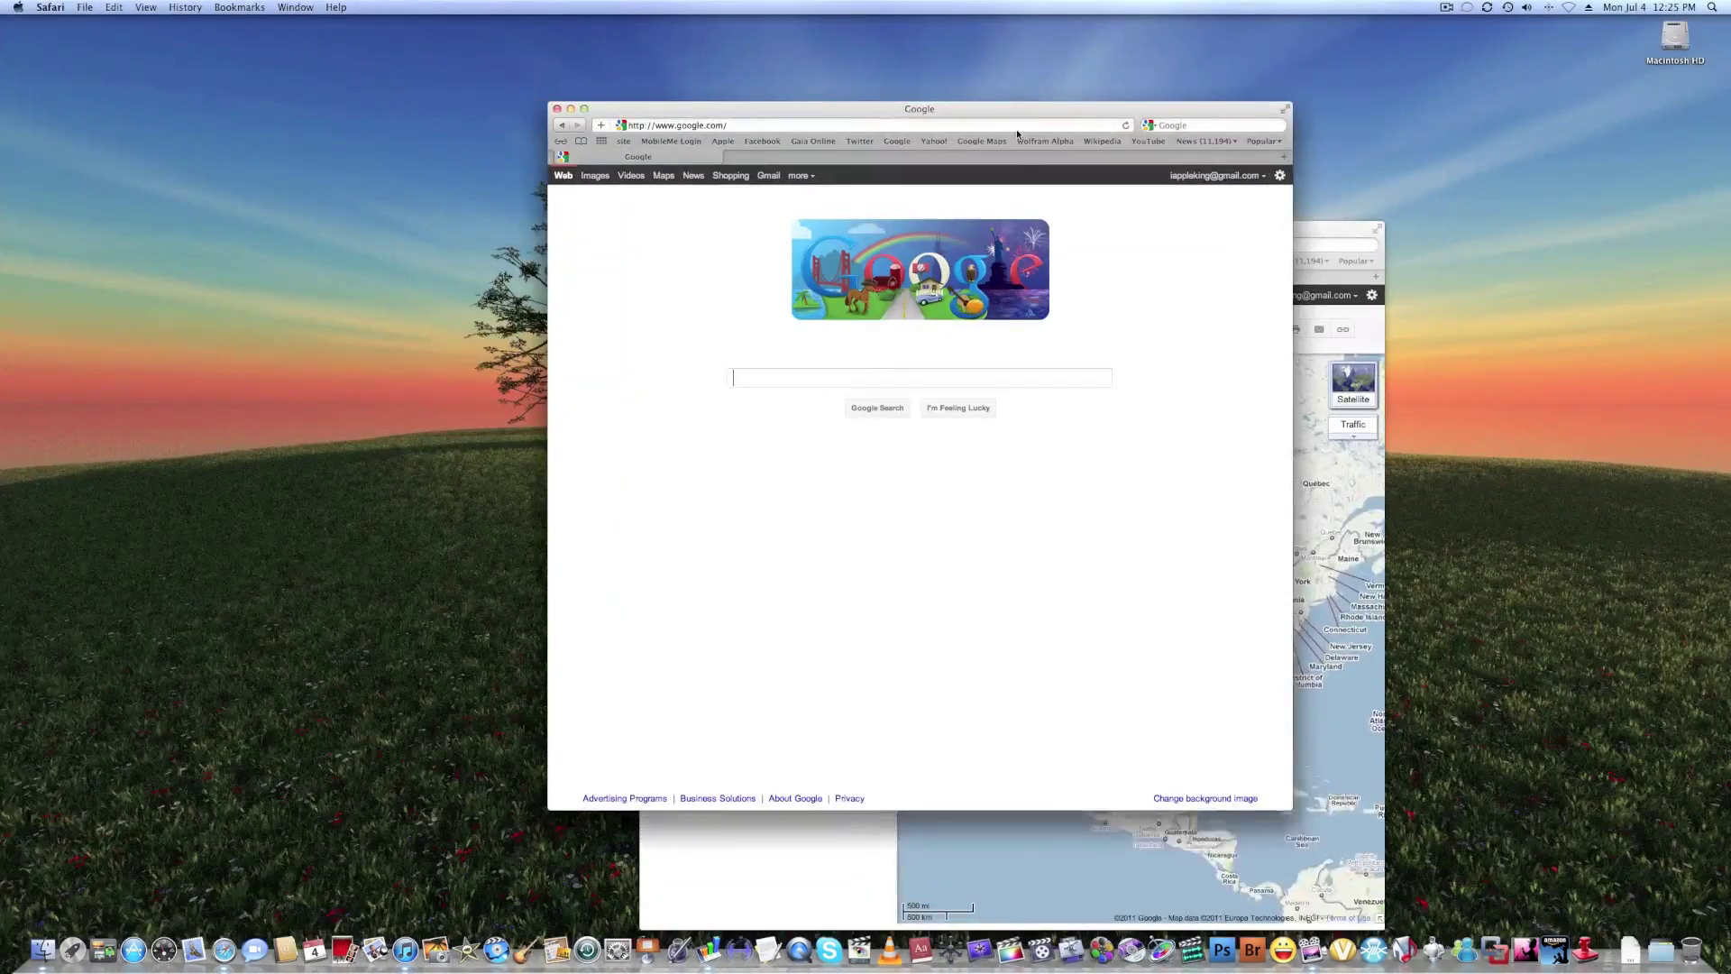
{"action": "key", "text": "F2"}
{"action": "key", "text": "ctrl+Up"}
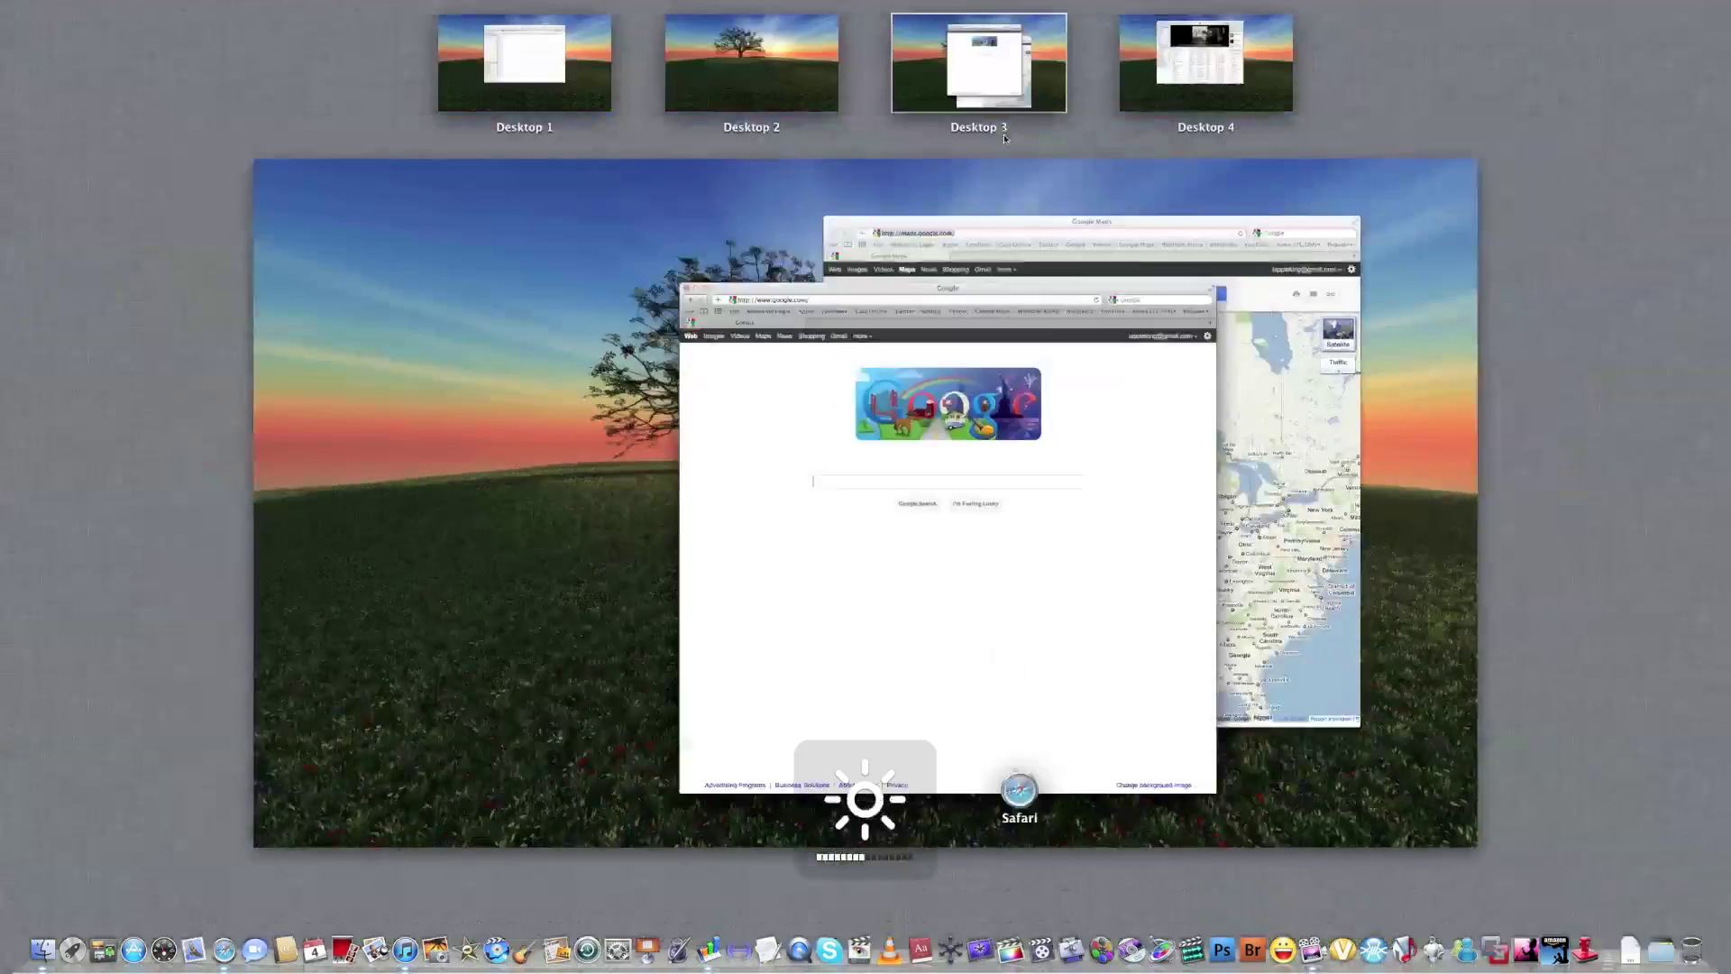
{"action": "left_click_drag", "start_coordinate": [1016, 247], "coordinate": [706, 236]}
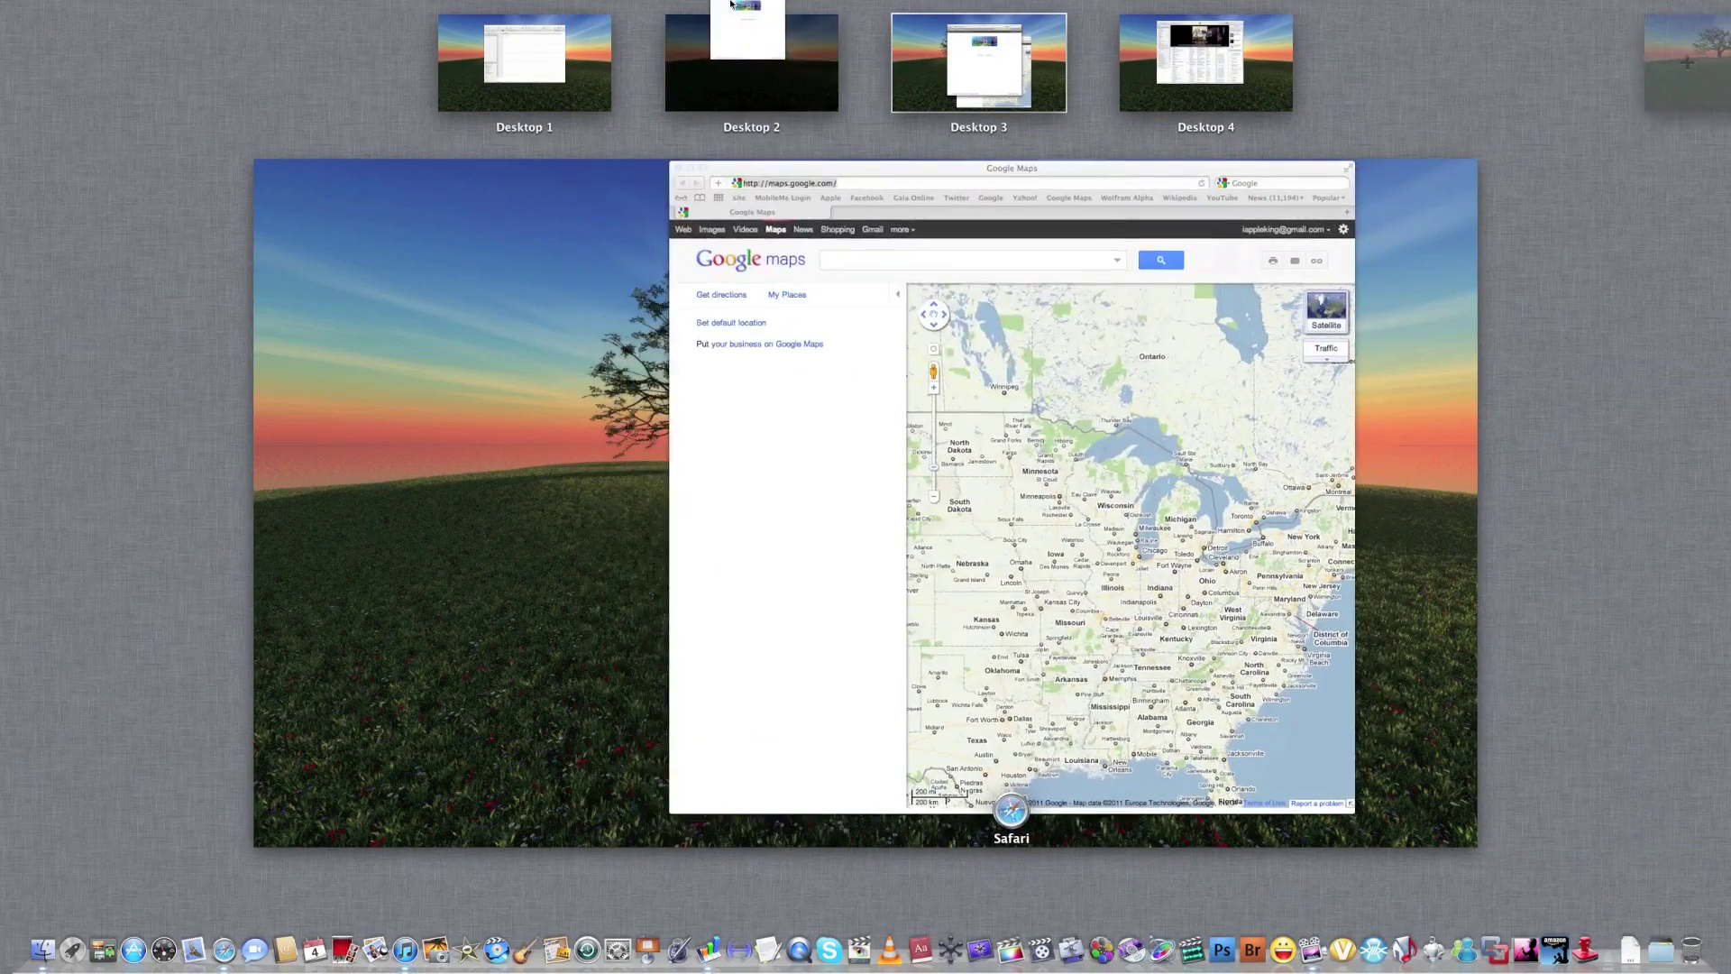
{"action": "left_click_drag", "start_coordinate": [708, 379], "coordinate": [721, 144]}
{"action": "left_click", "coordinate": [750, 63]}
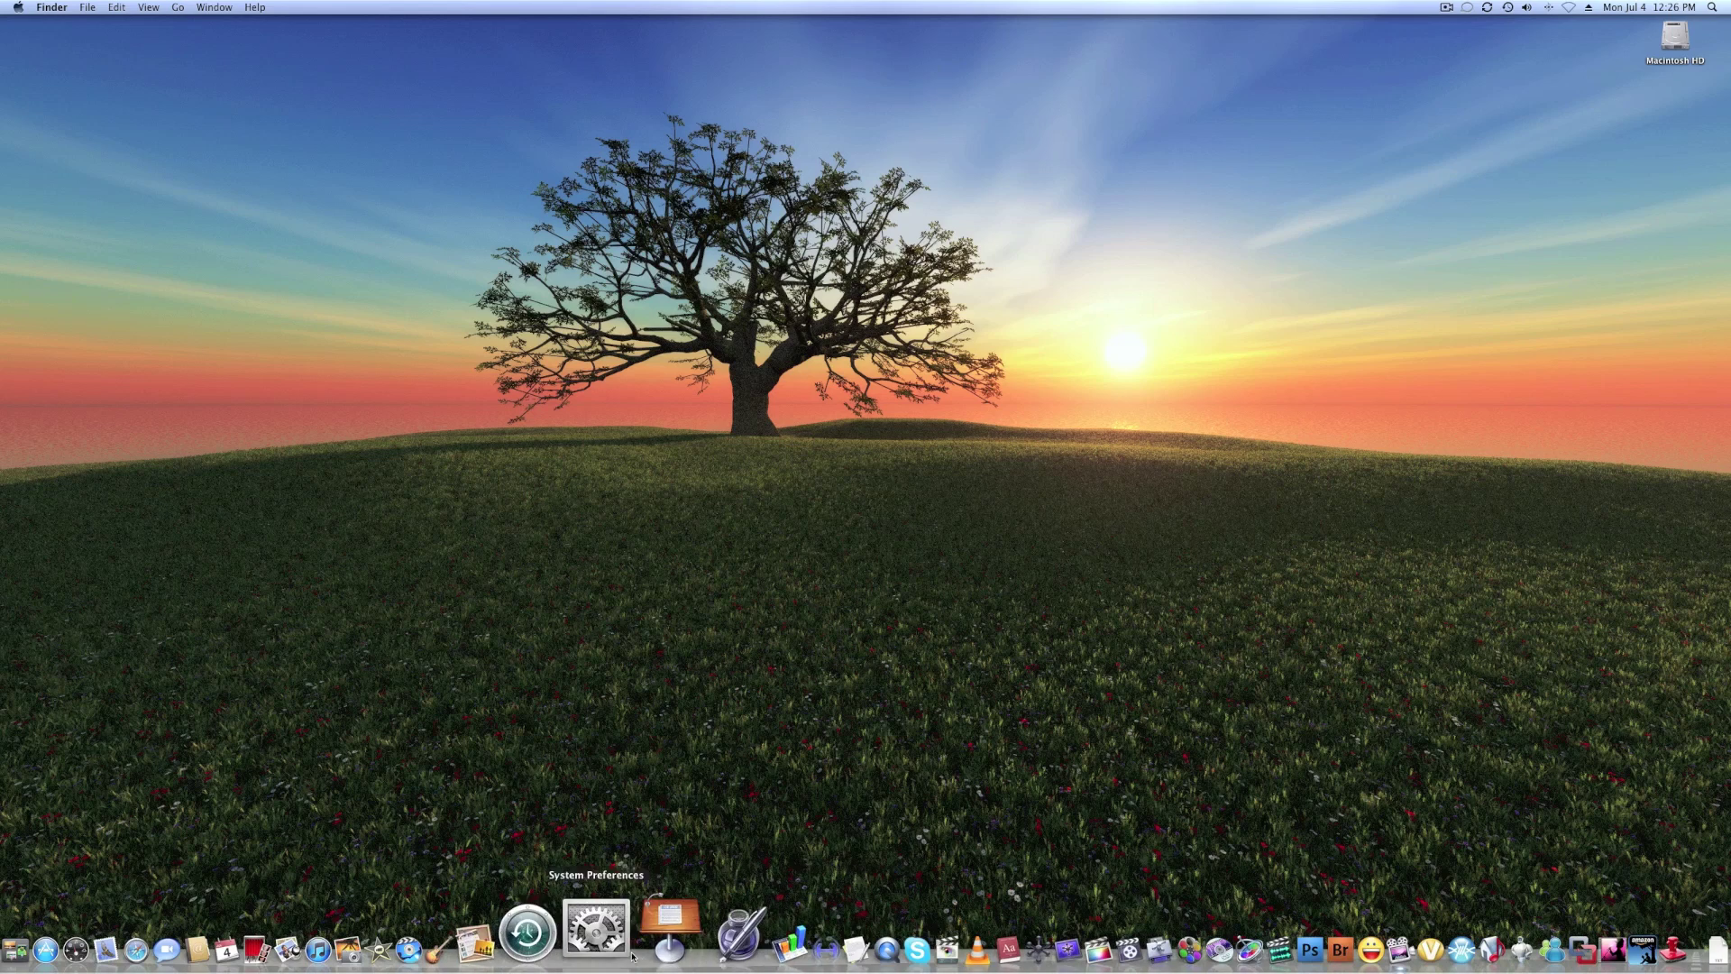
Step: In Mission Control preferences, stop showing Dashboard as a space
{"action": "left_click", "coordinate": [630, 947]}
{"action": "left_click", "coordinate": [809, 316]}
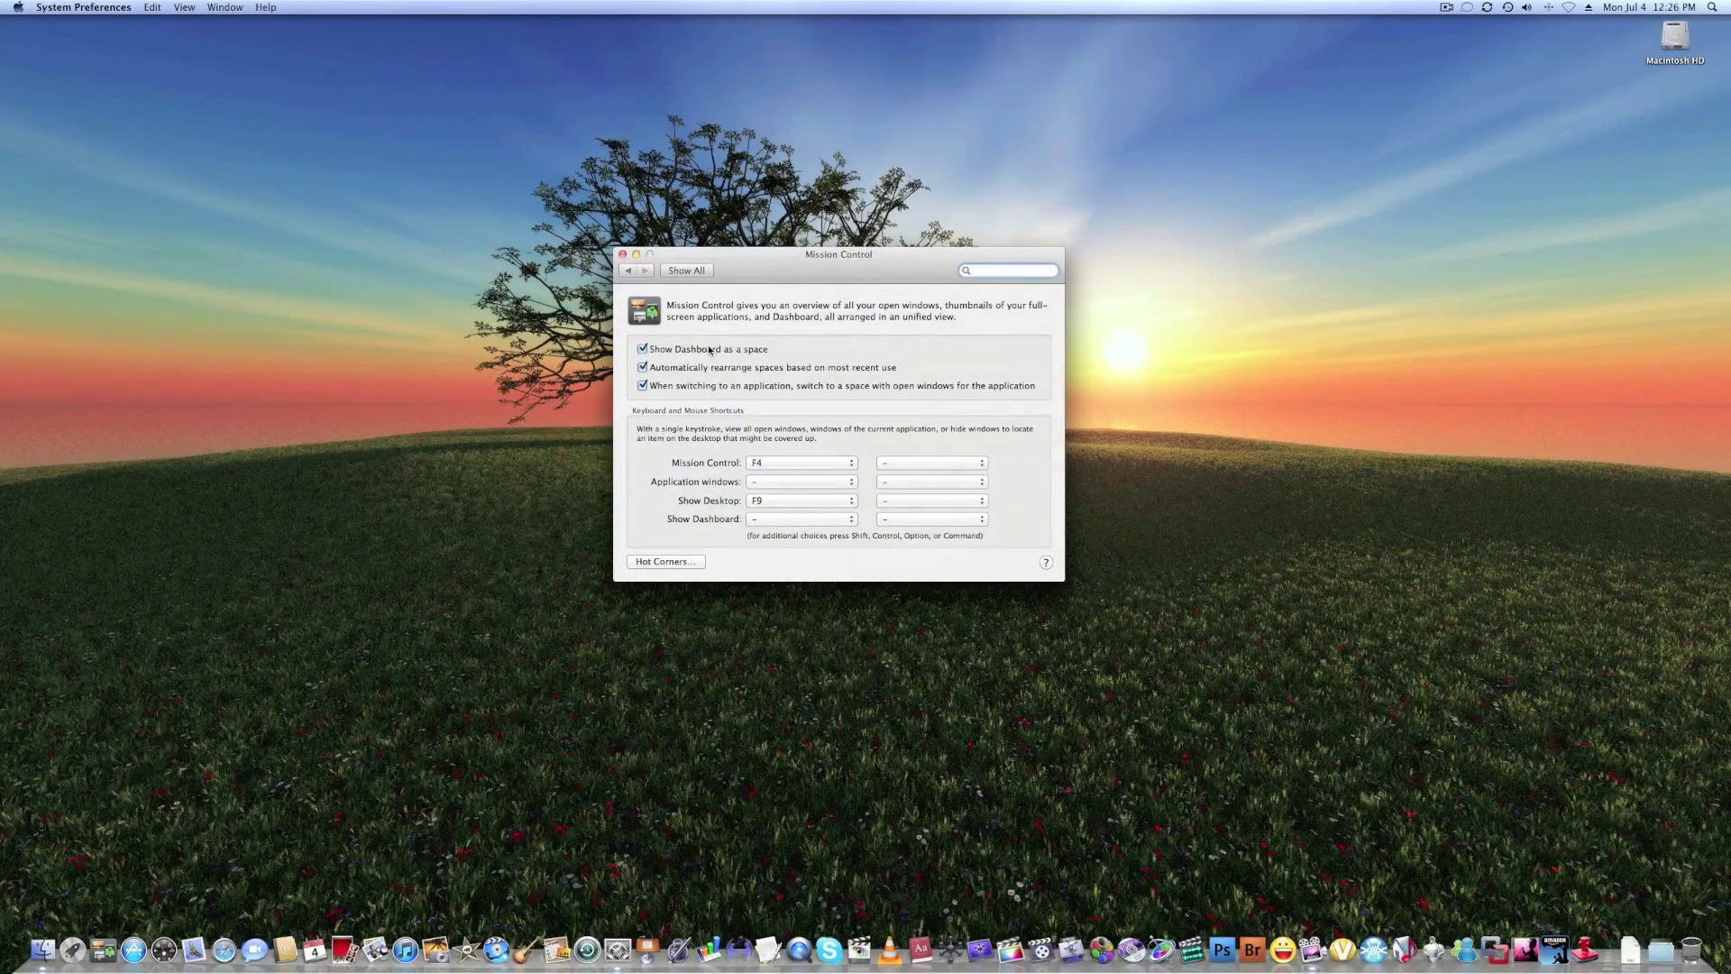
{"action": "left_click", "coordinate": [698, 352]}
{"action": "key", "text": "ctrl+Right"}
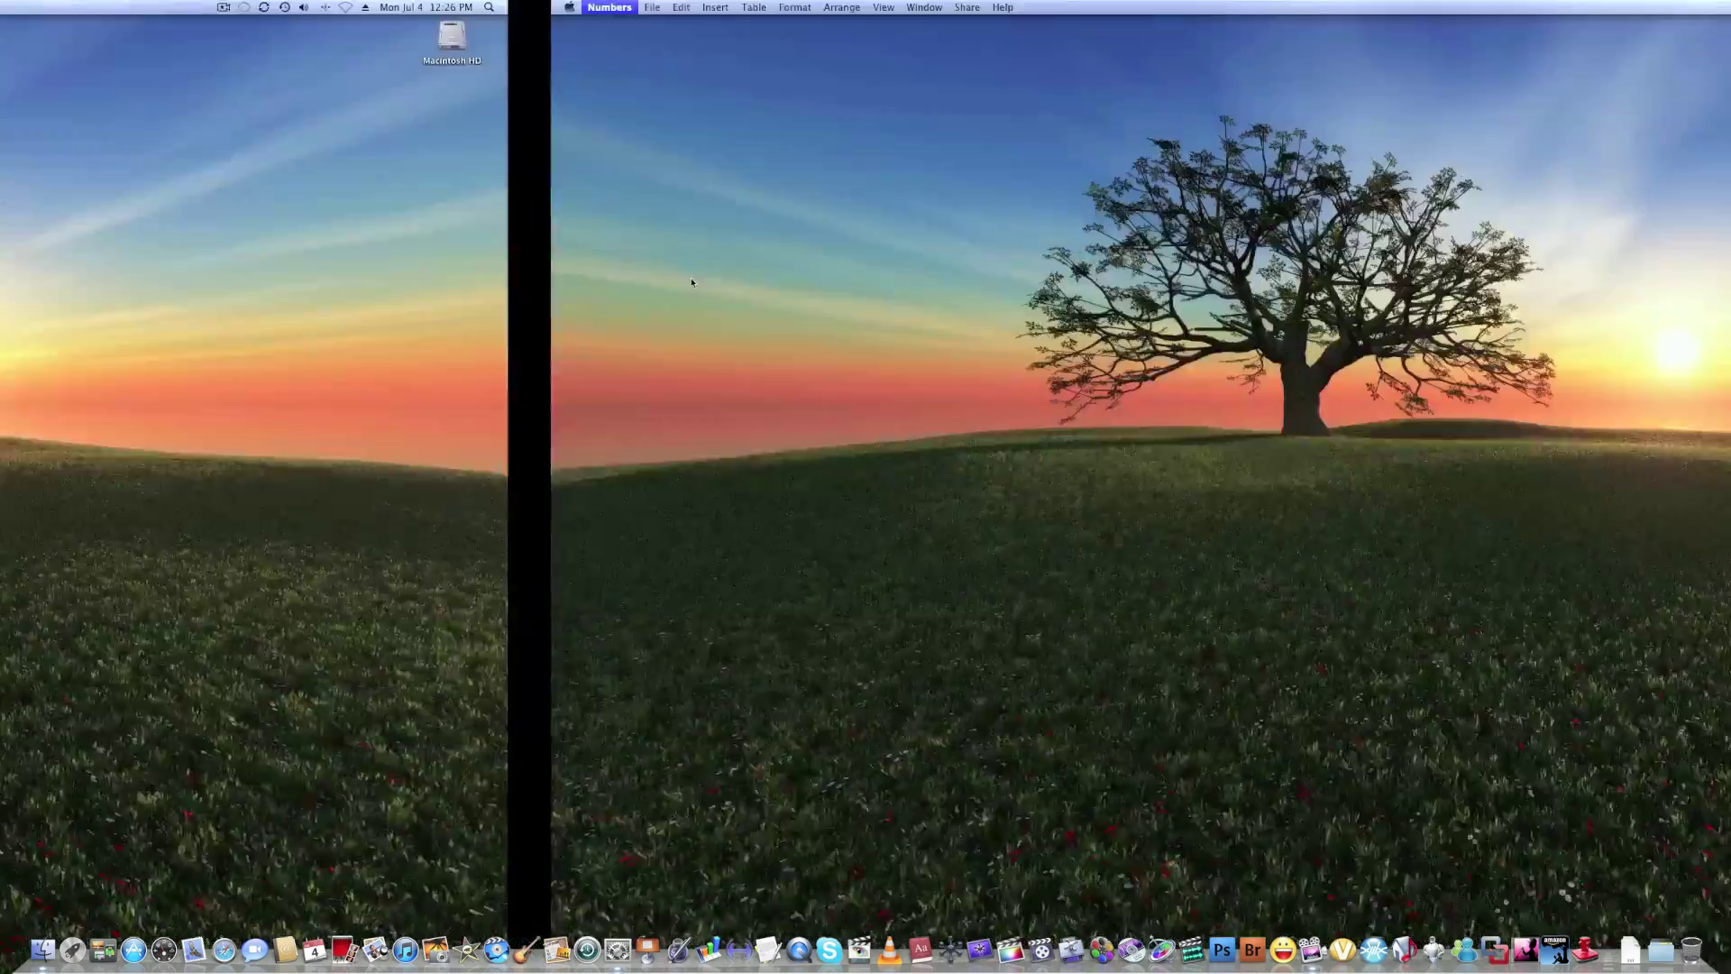
{"action": "key", "text": "ctrl+Left"}
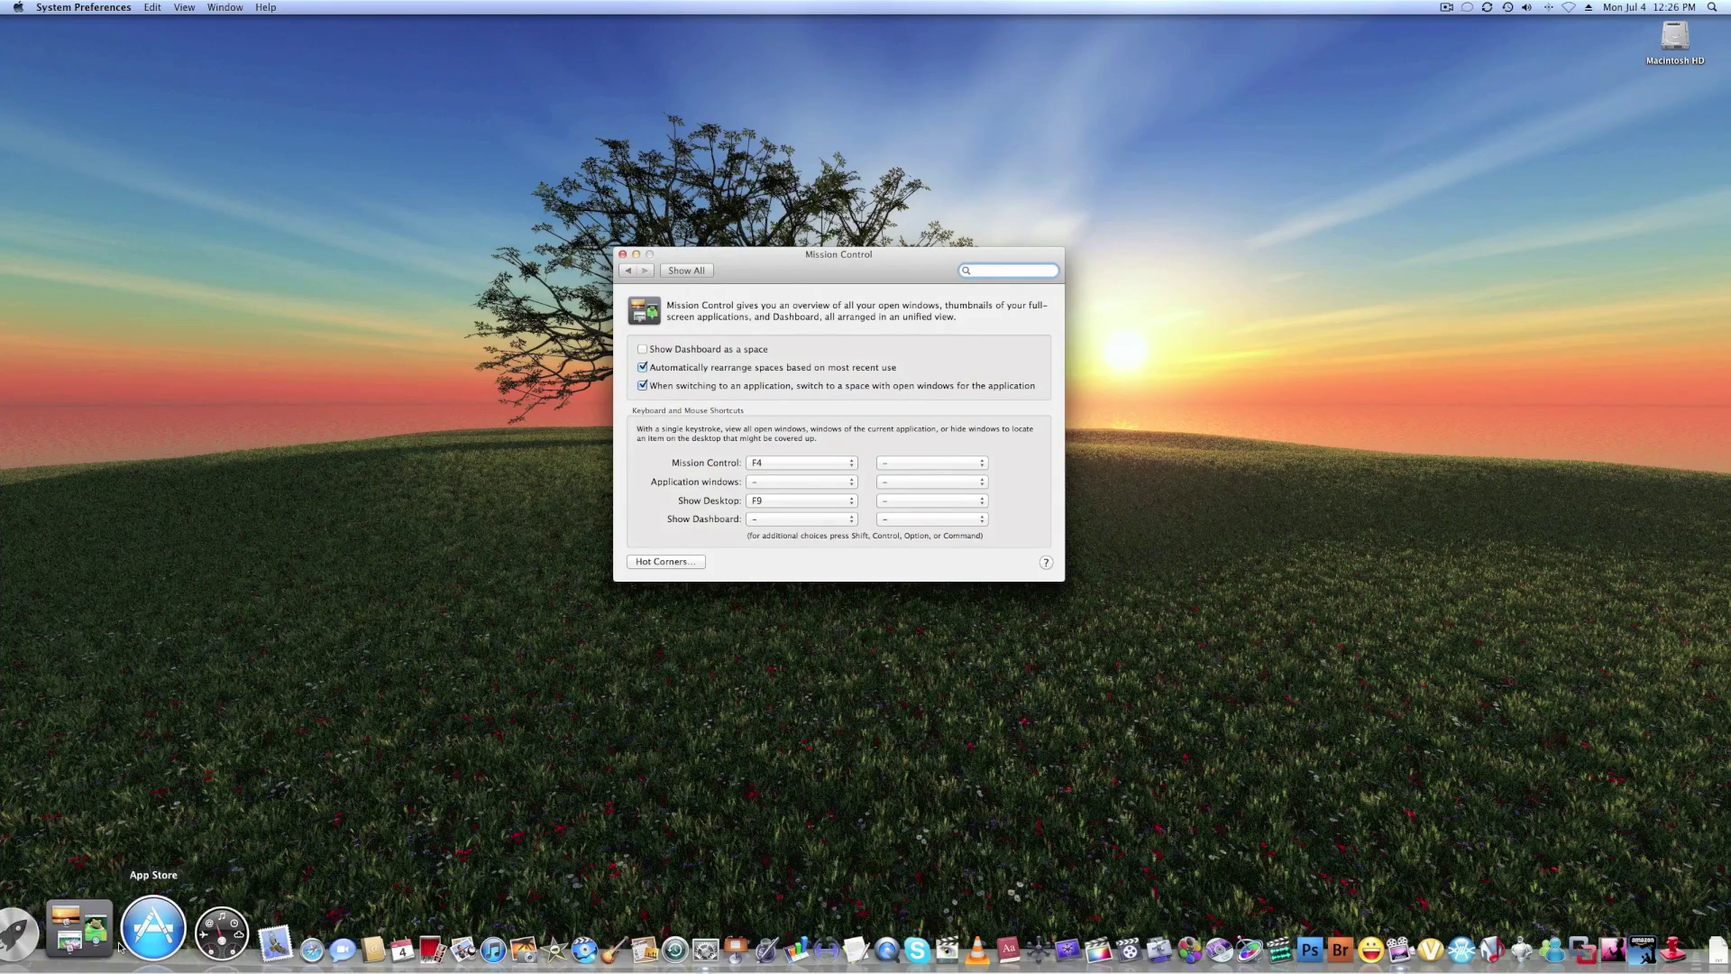
Step: Remove Desktop 3 and the second desktop, leaving a single desktop
{"action": "key", "text": "F4"}
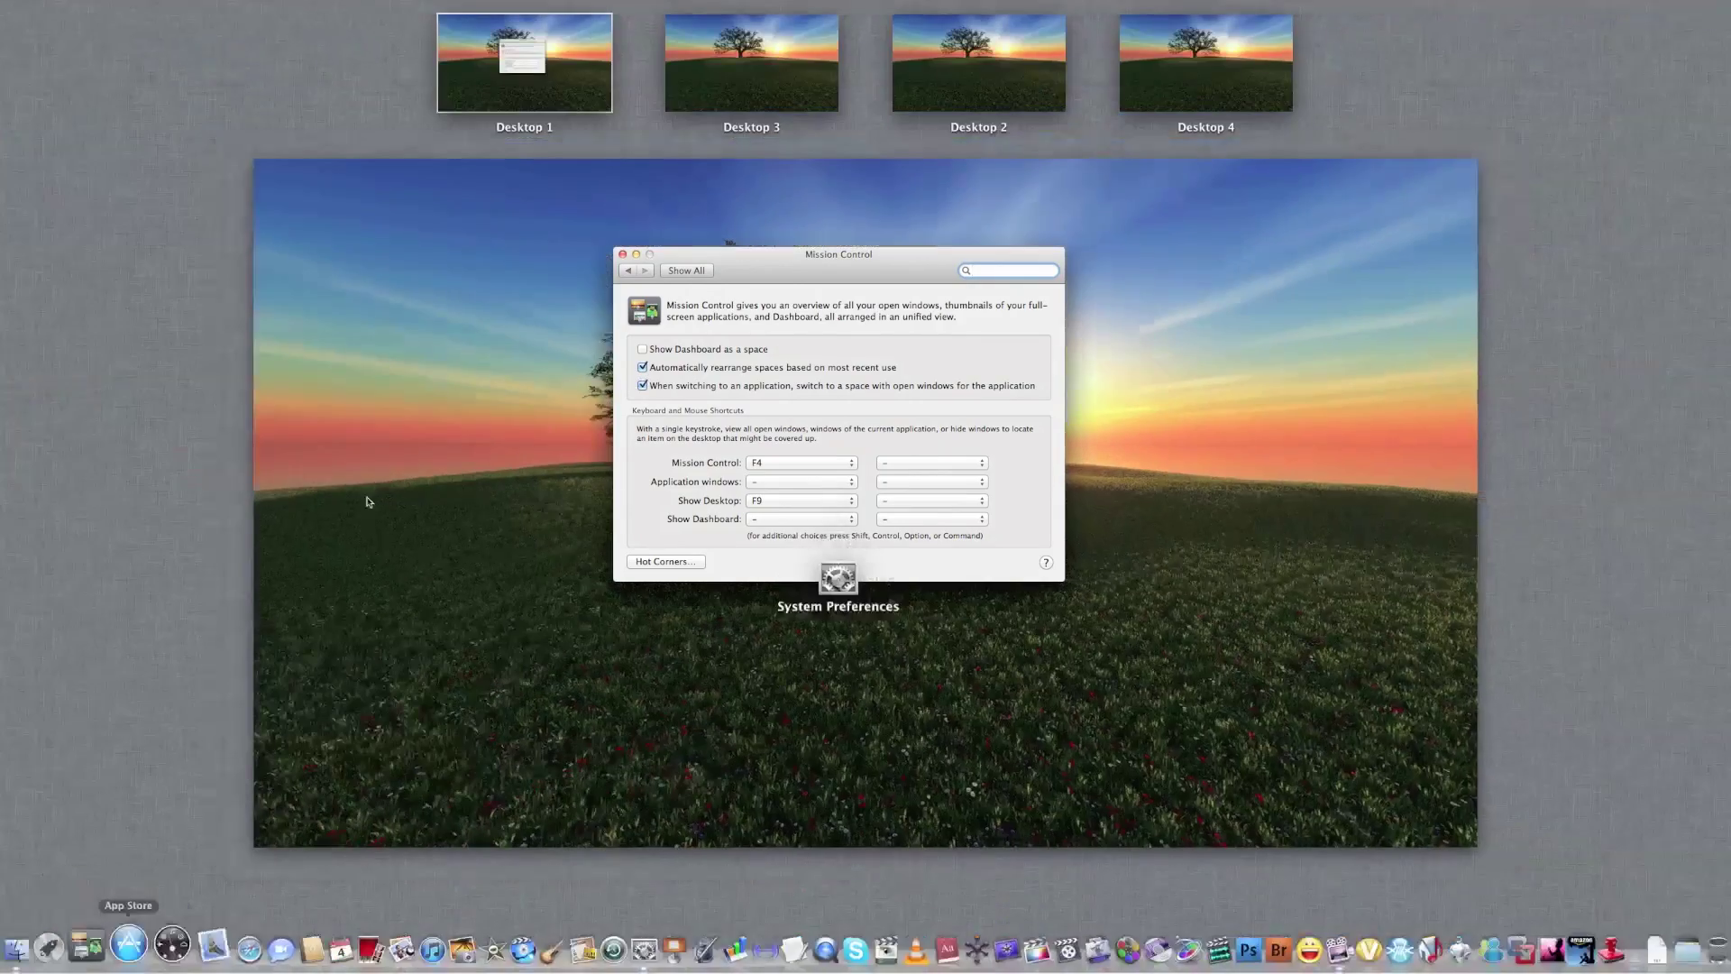
{"action": "left_click", "coordinate": [665, 15]}
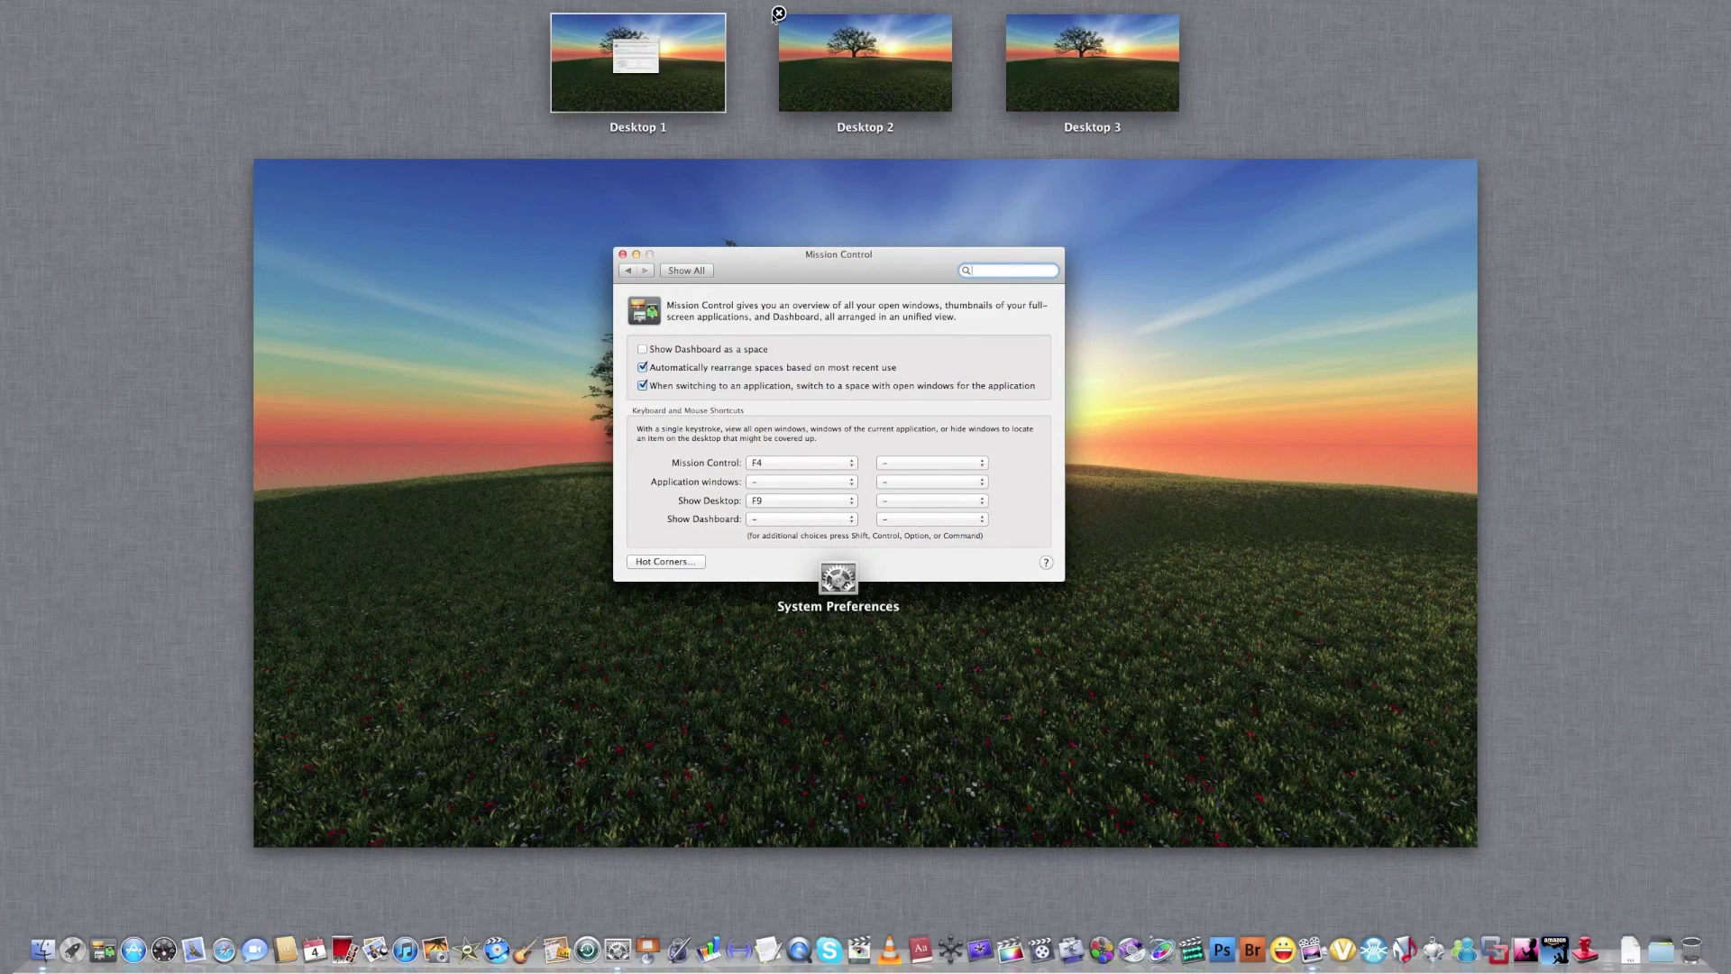
{"action": "left_click", "coordinate": [778, 13]}
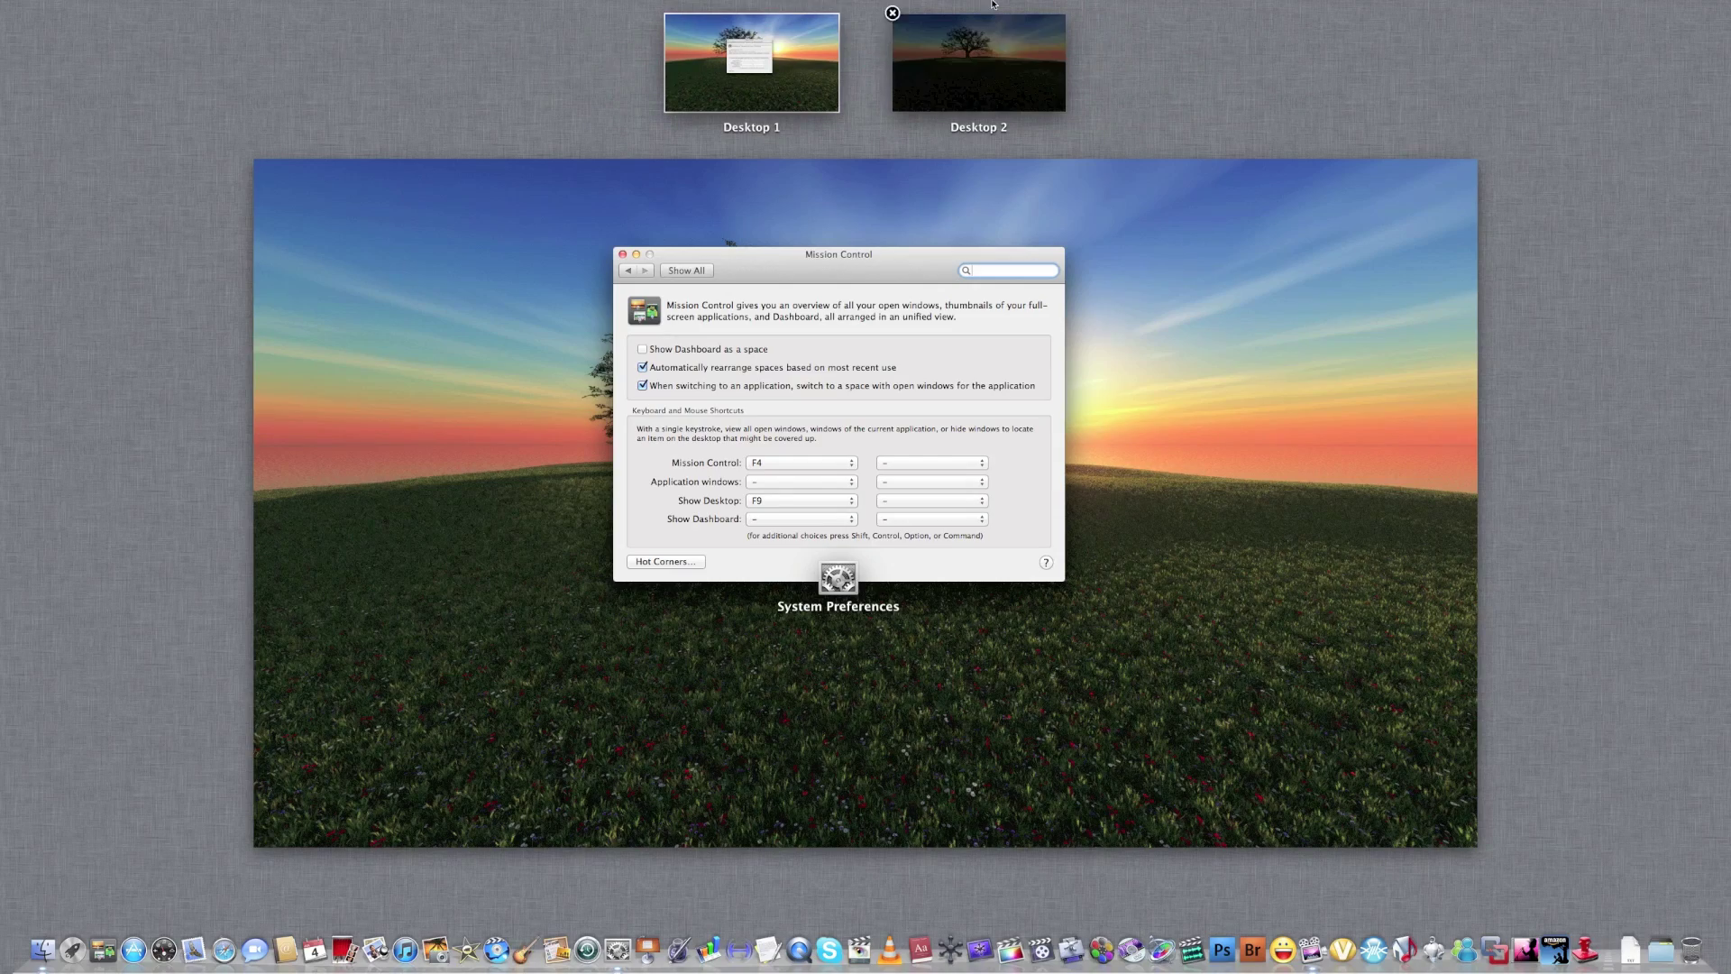
{"action": "left_click", "coordinate": [894, 15]}
{"action": "key", "text": "F4"}
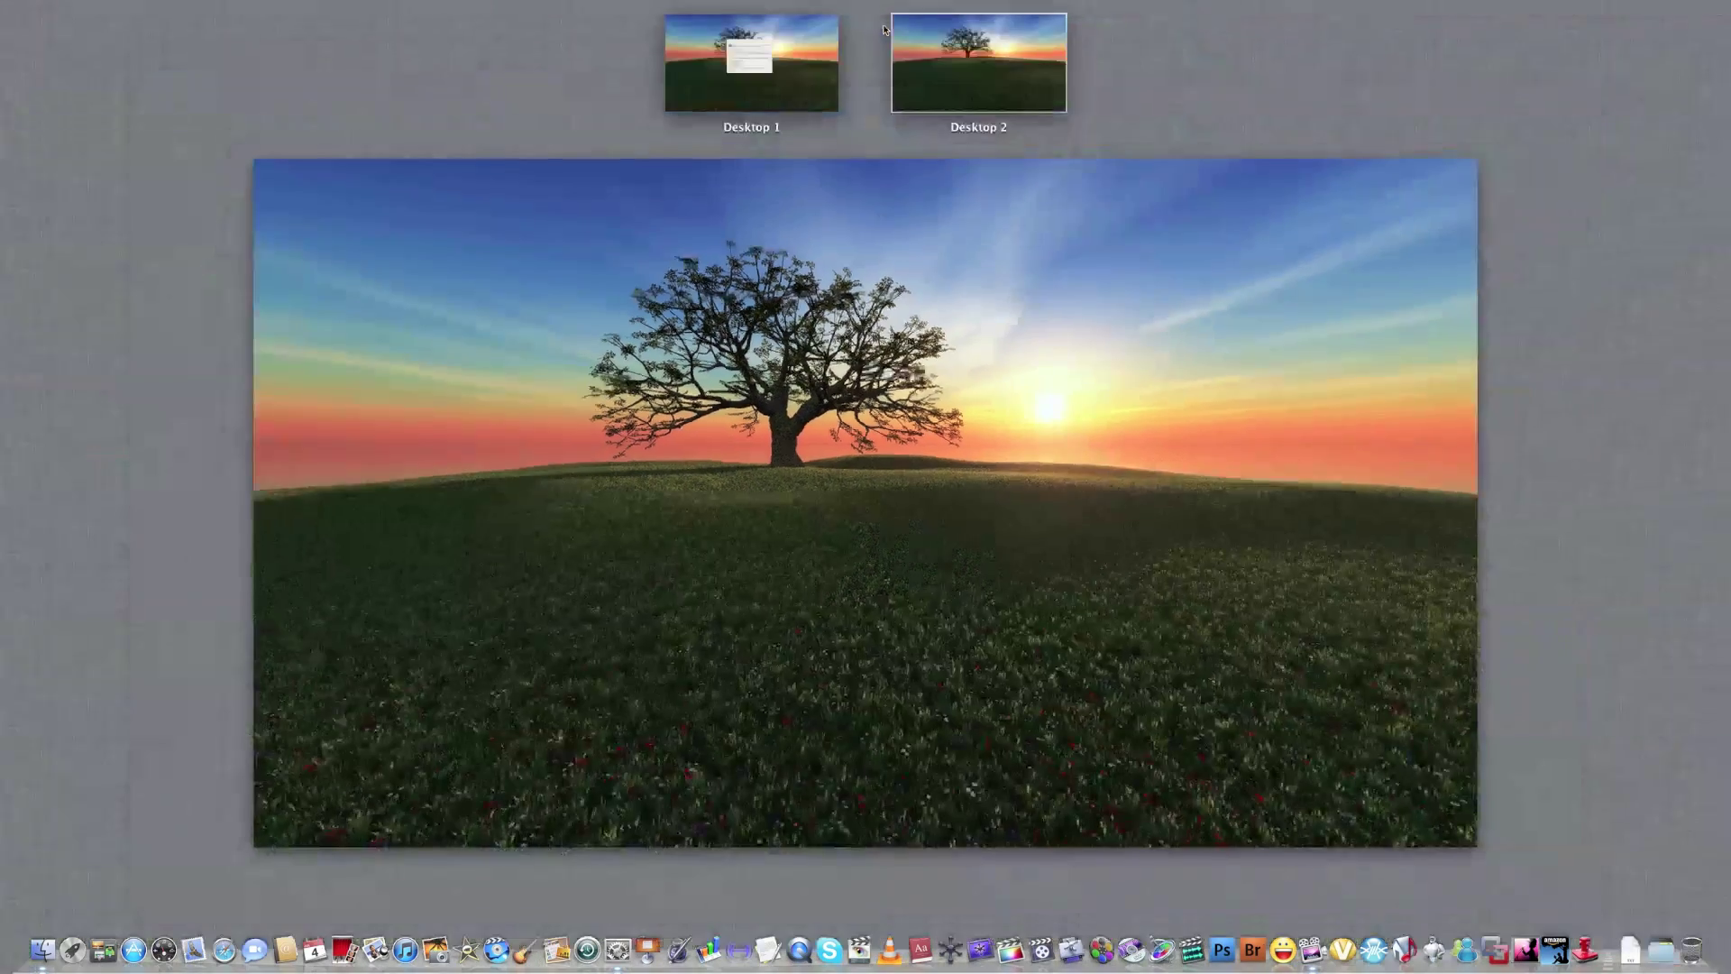
{"action": "mouse_move", "coordinate": [943, 4]}
{"action": "left_click", "coordinate": [892, 13]}
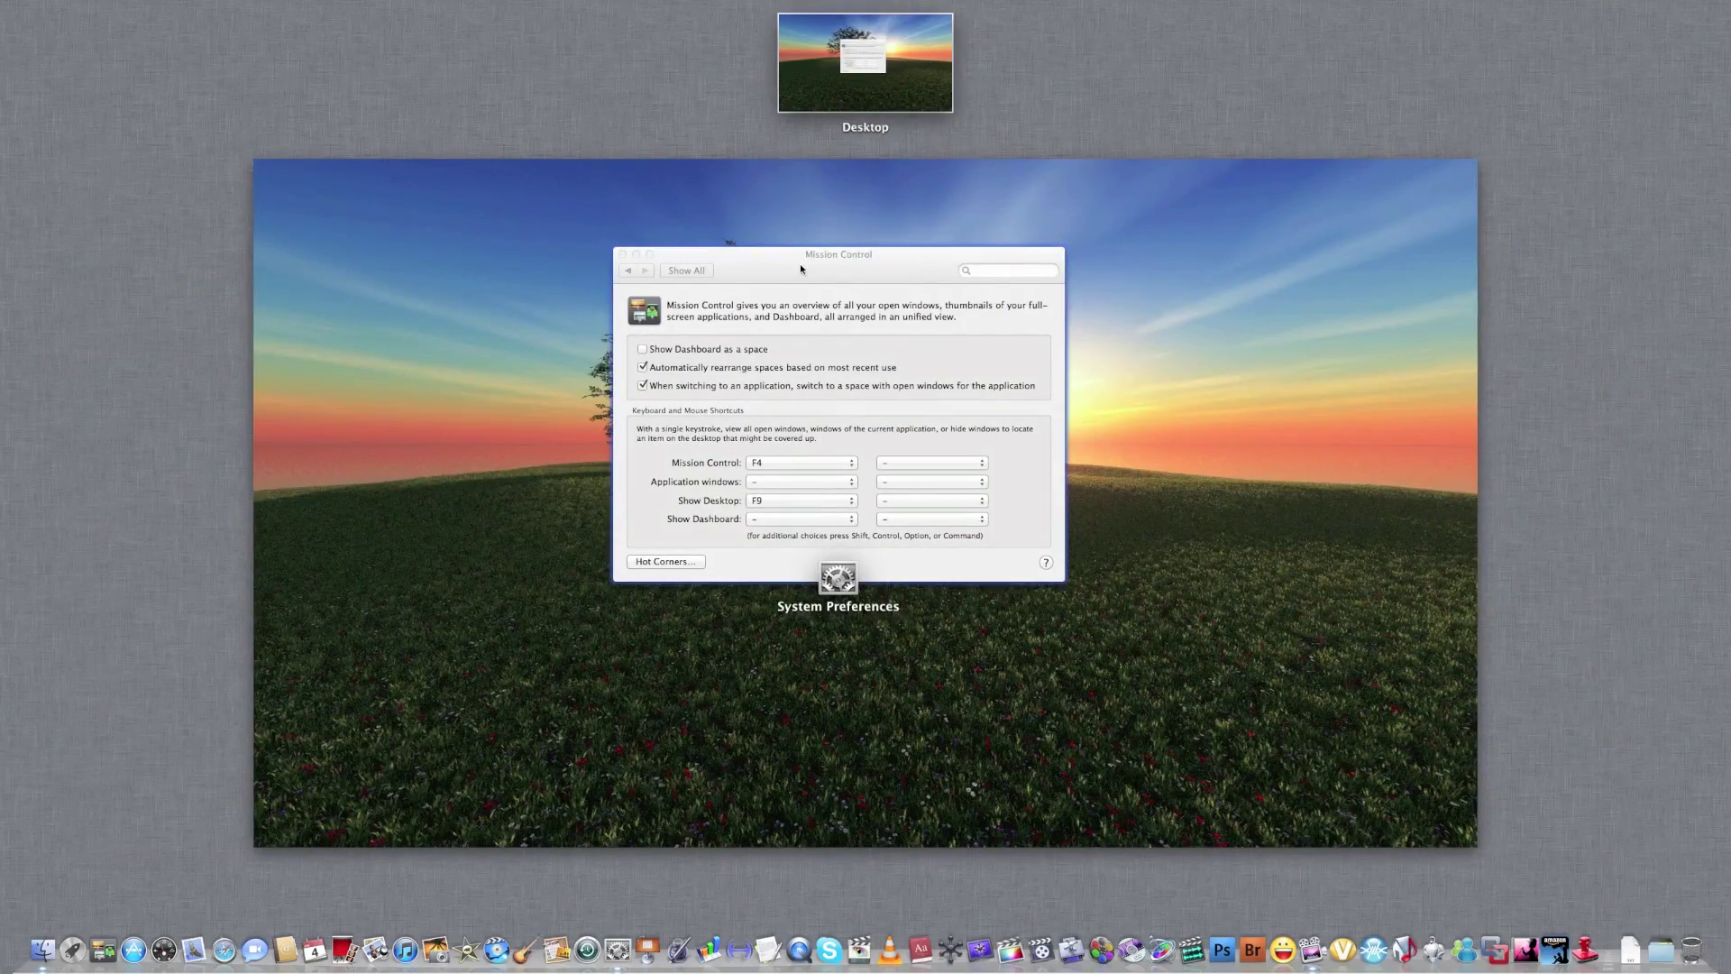
Step: Go back to all preference panes and close System Preferences
{"action": "left_click", "coordinate": [805, 245]}
{"action": "left_click", "coordinate": [685, 269]}
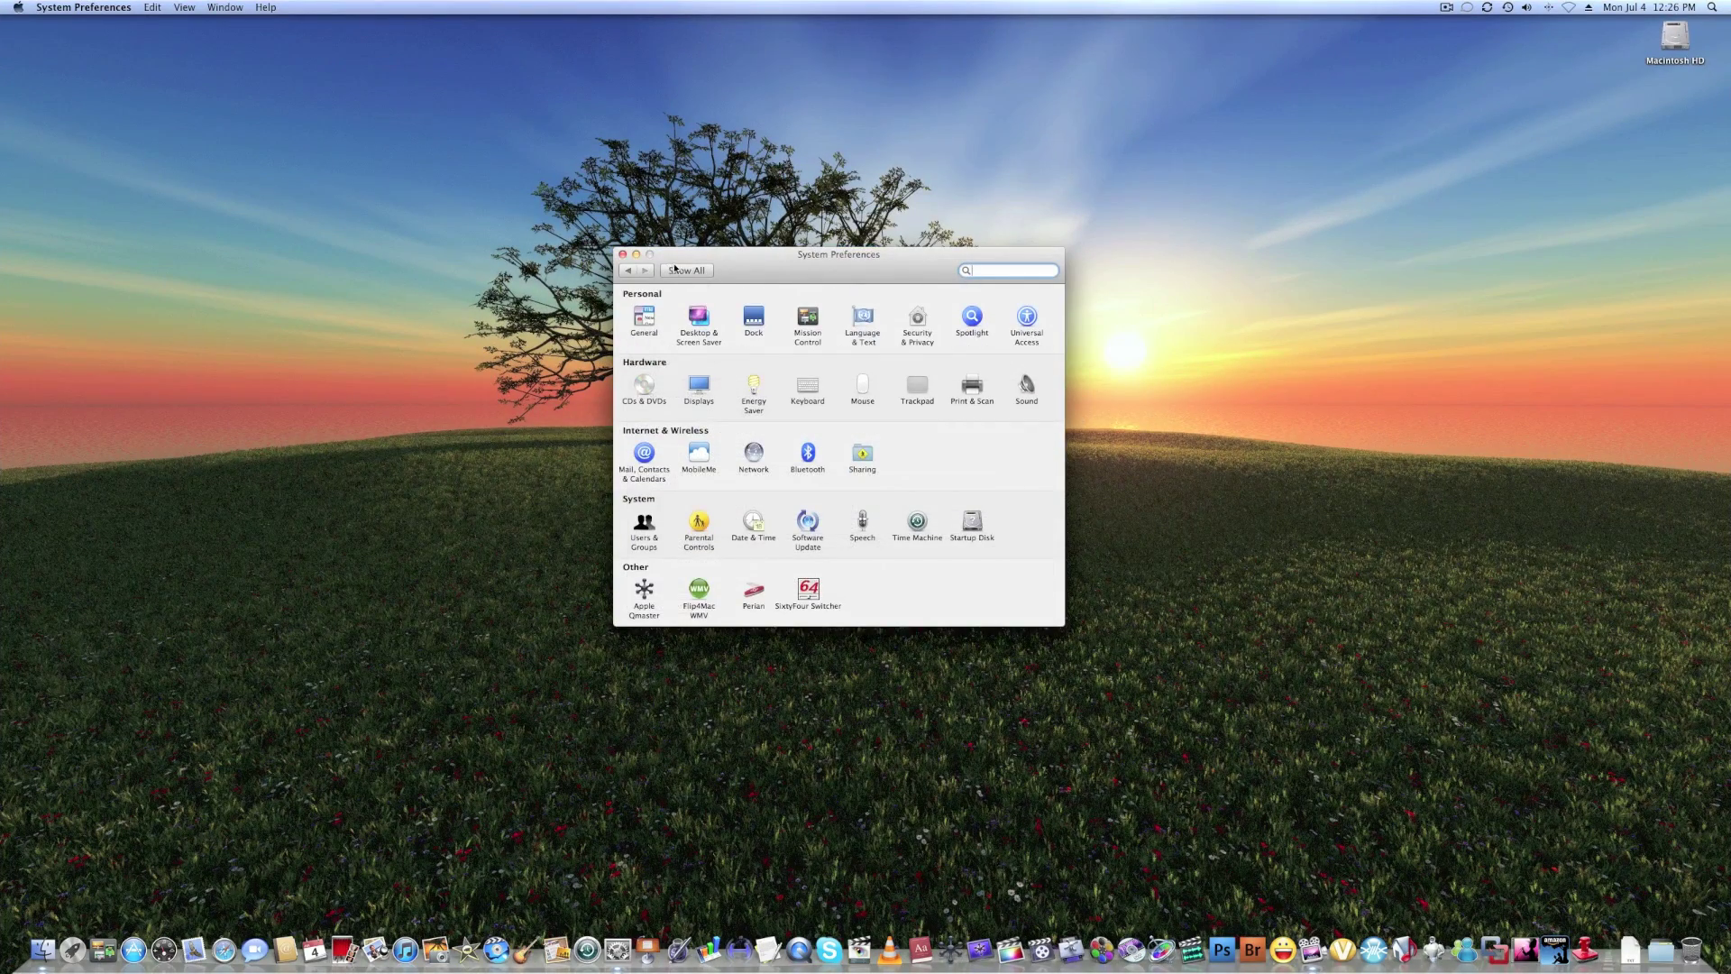
{"action": "left_click", "coordinate": [623, 255]}
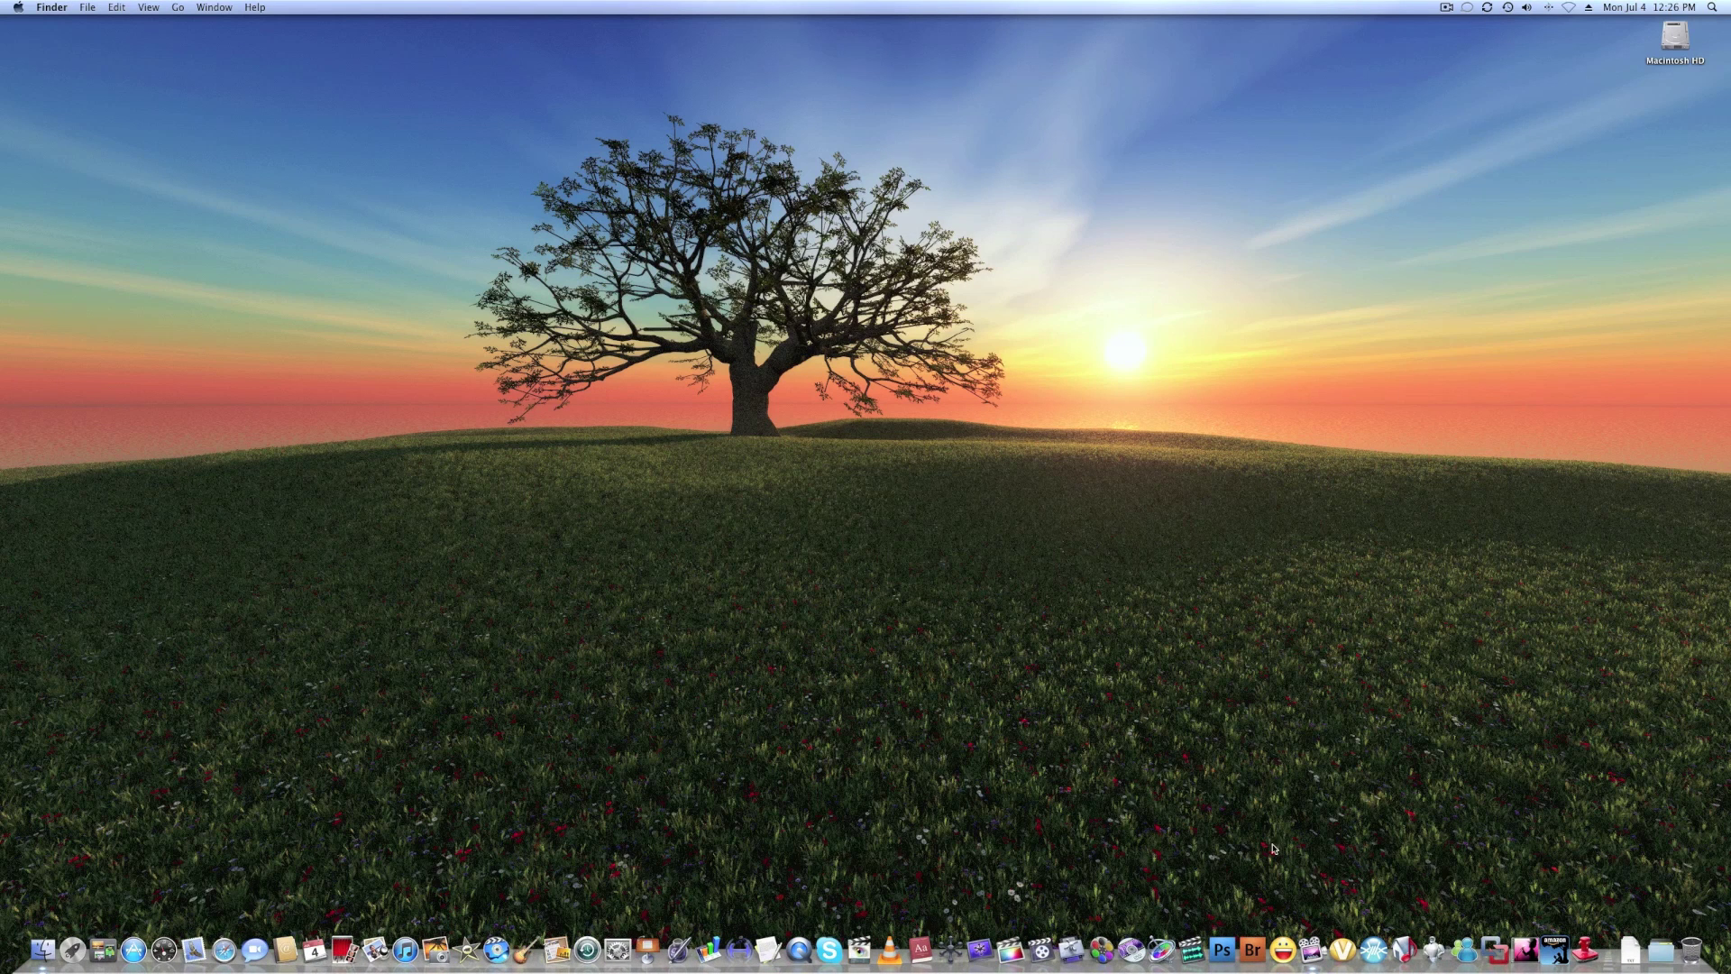
Step: Open twitter.html copy 2.txt from the Documents stack and widen its window
{"action": "left_click", "coordinate": [1624, 932]}
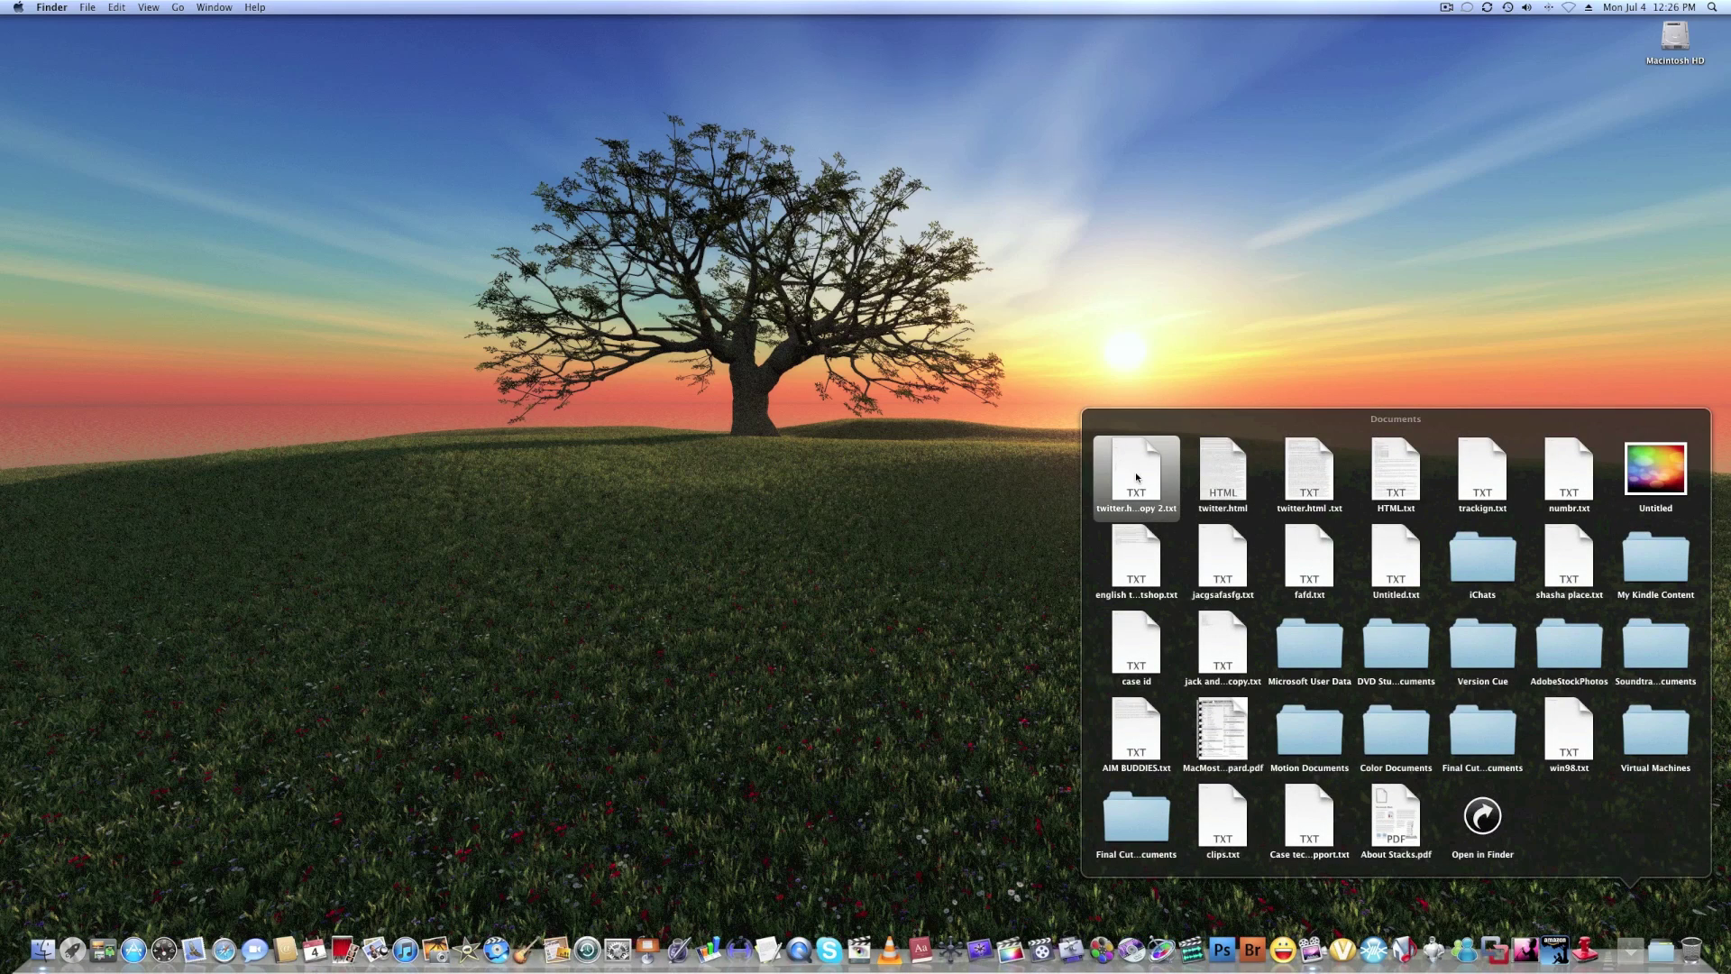
{"action": "left_click", "coordinate": [1154, 474]}
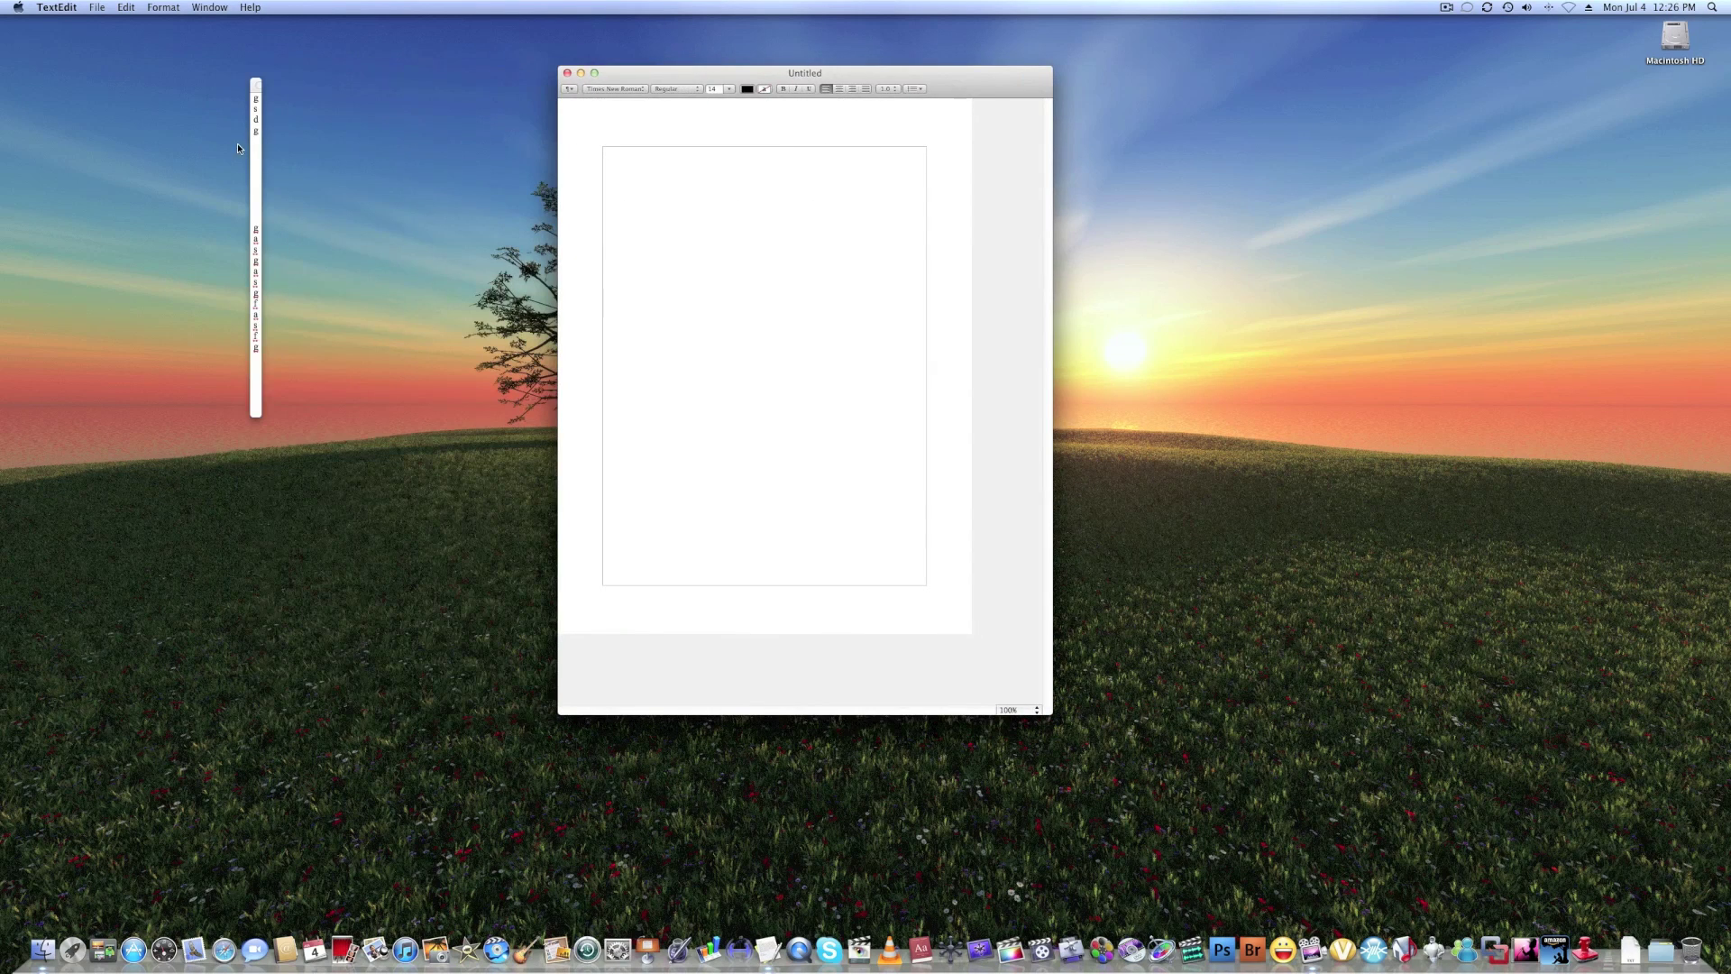
{"action": "left_click", "coordinate": [261, 403]}
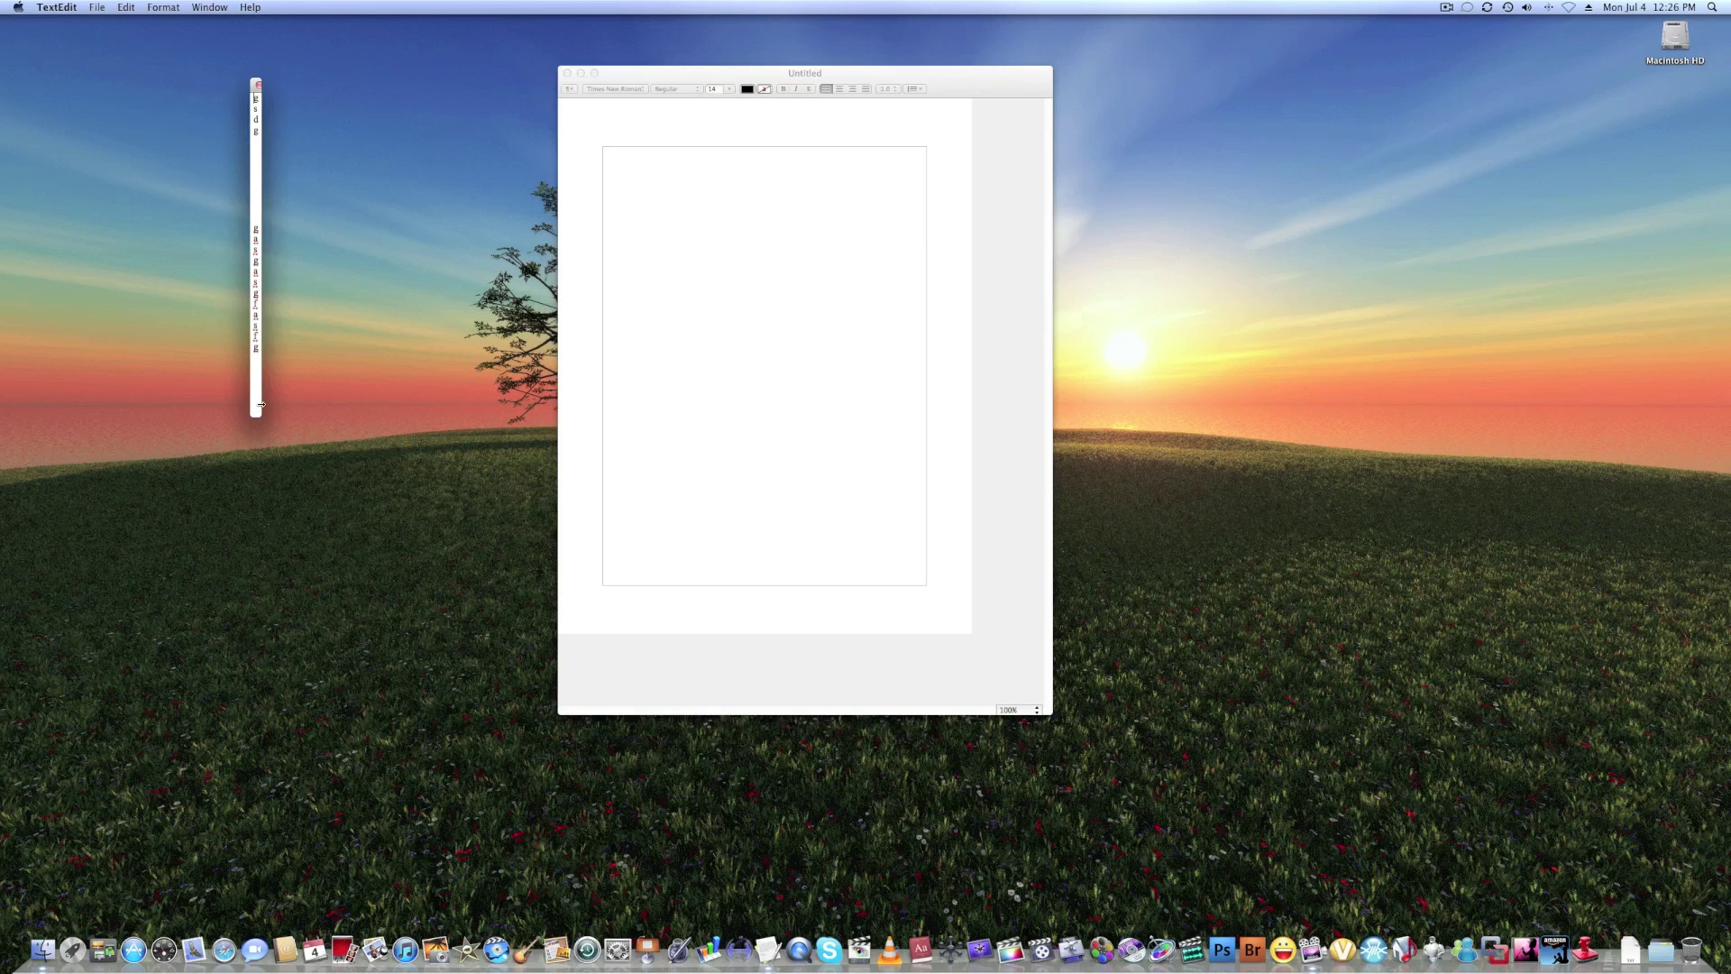
{"action": "left_click_drag", "start_coordinate": [290, 400], "coordinate": [682, 415]}
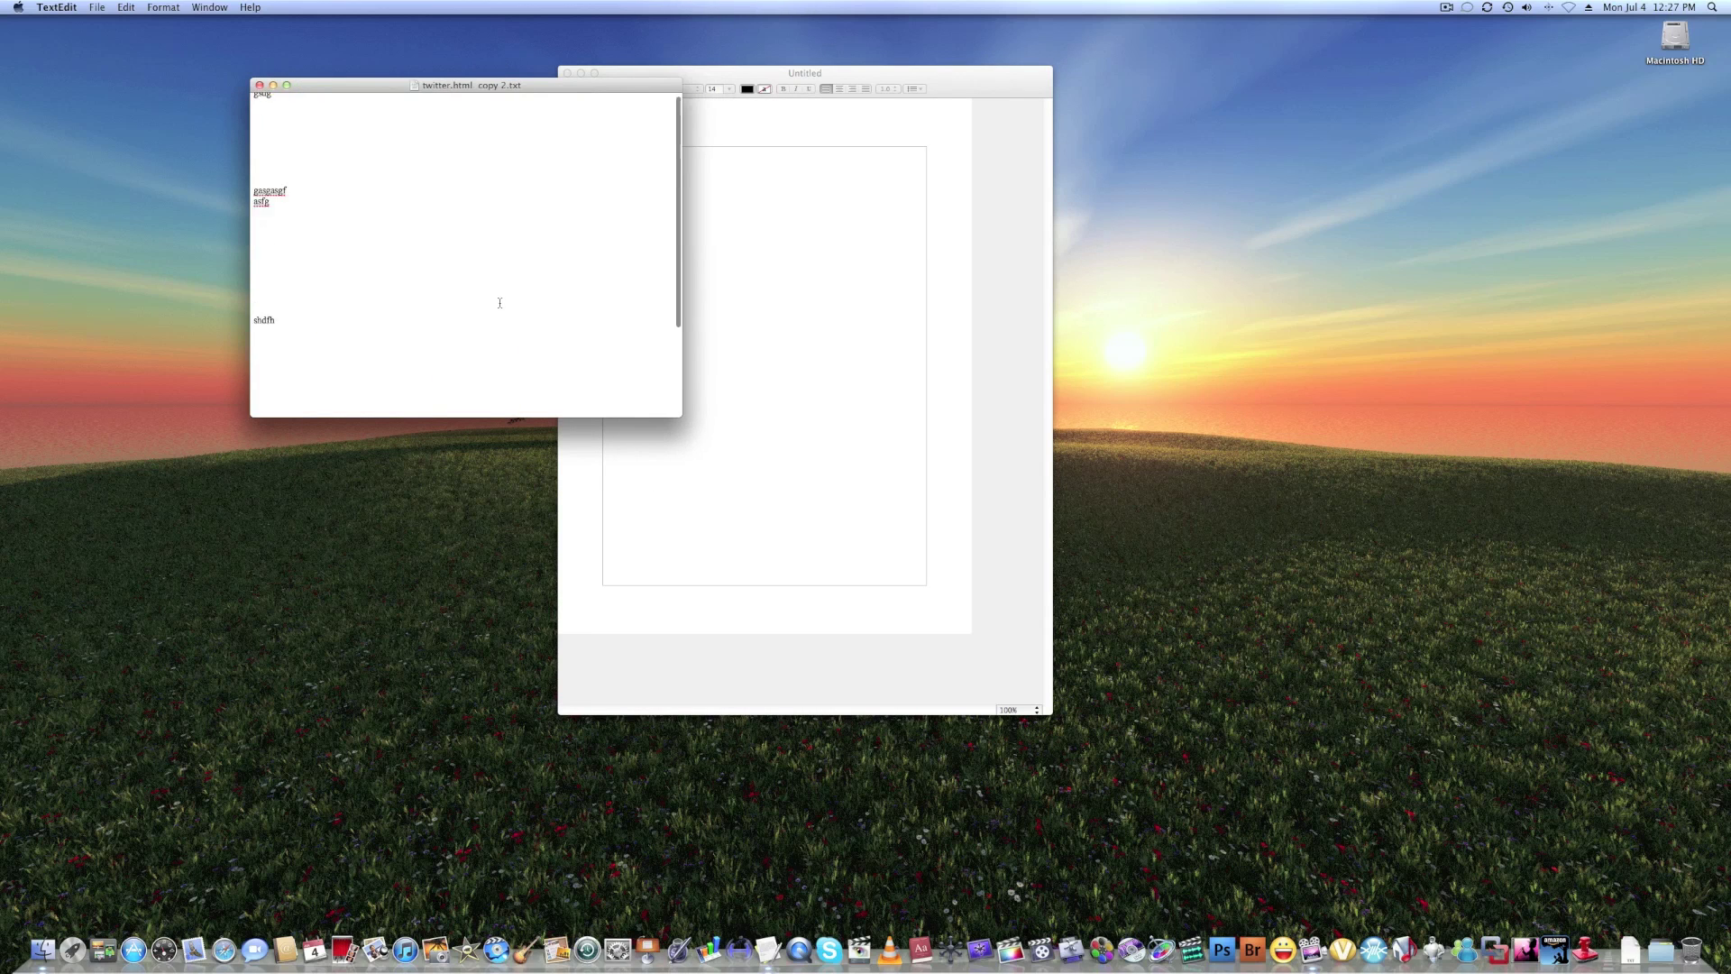
Step: Add lines 'sfgds fg asdf asdf as dfas df a', 'gas', 'ga' and 'sggdfshdshgfdjnfdjhfj' to the text
{"action": "left_click", "coordinate": [467, 352]}
{"action": "key", "text": "Return"}
{"action": "key", "text": "Return"}
{"action": "key", "text": "Return"}
{"action": "key", "text": "Return"}
{"action": "key", "text": "Return"}
{"action": "key", "text": "Return"}
{"action": "key", "text": "Return"}
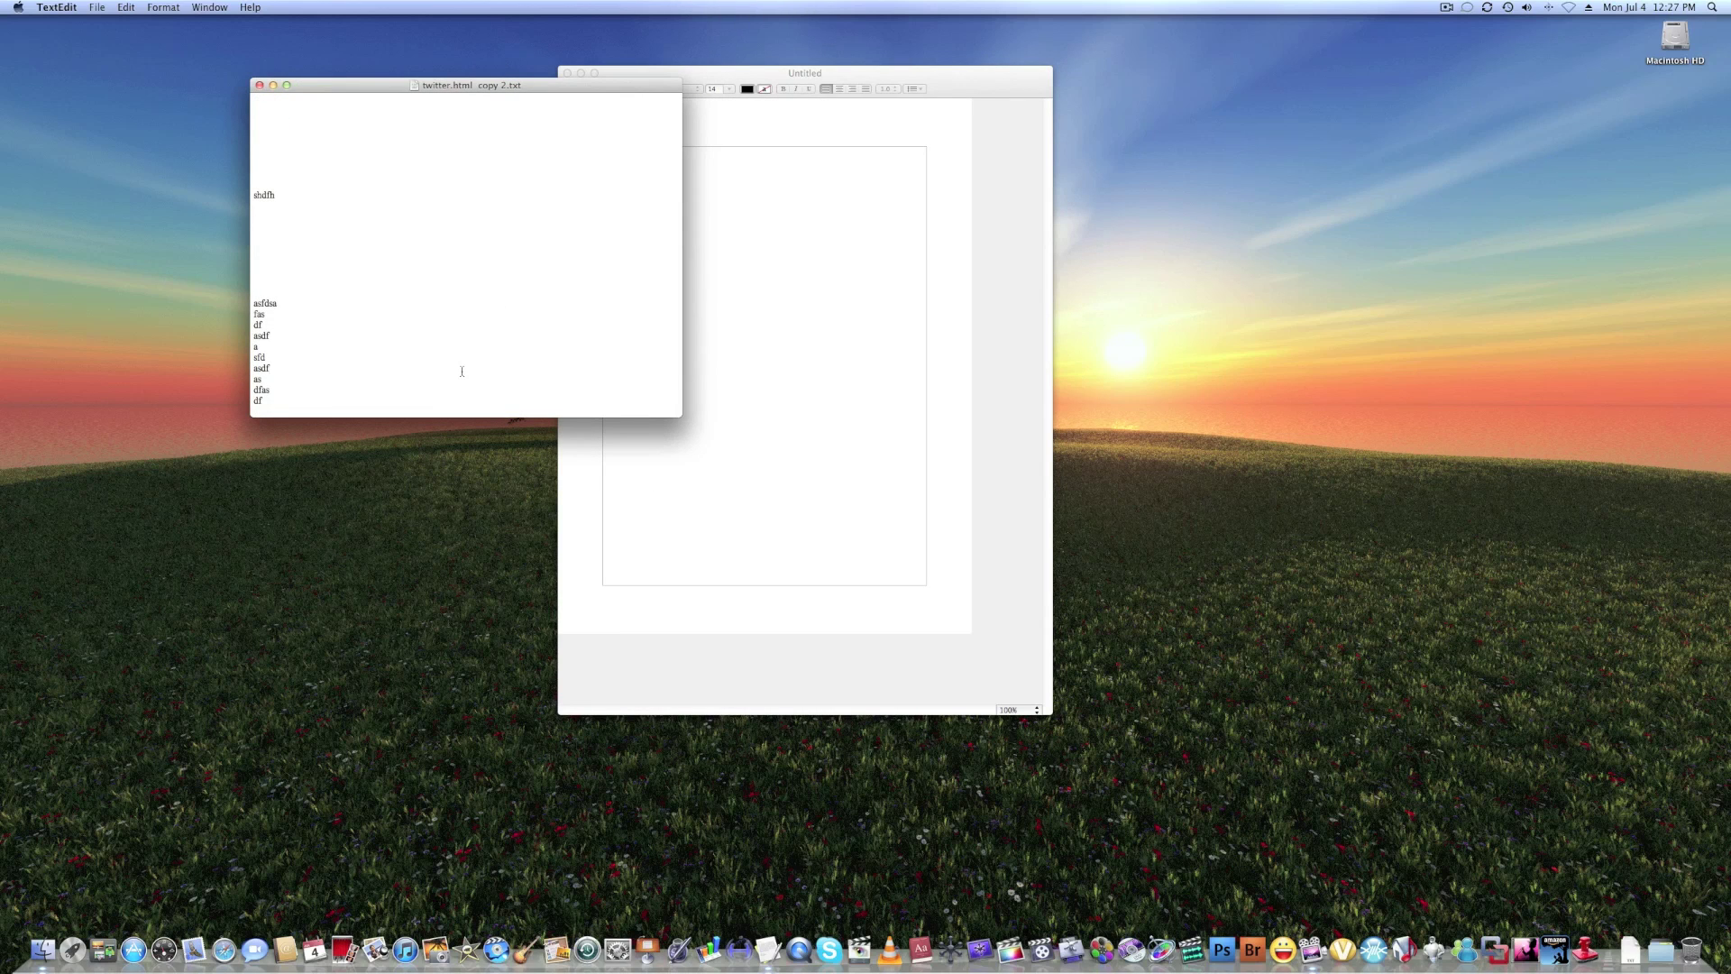
{"action": "type", "text": "sfgds fg          asdf asdf as"}
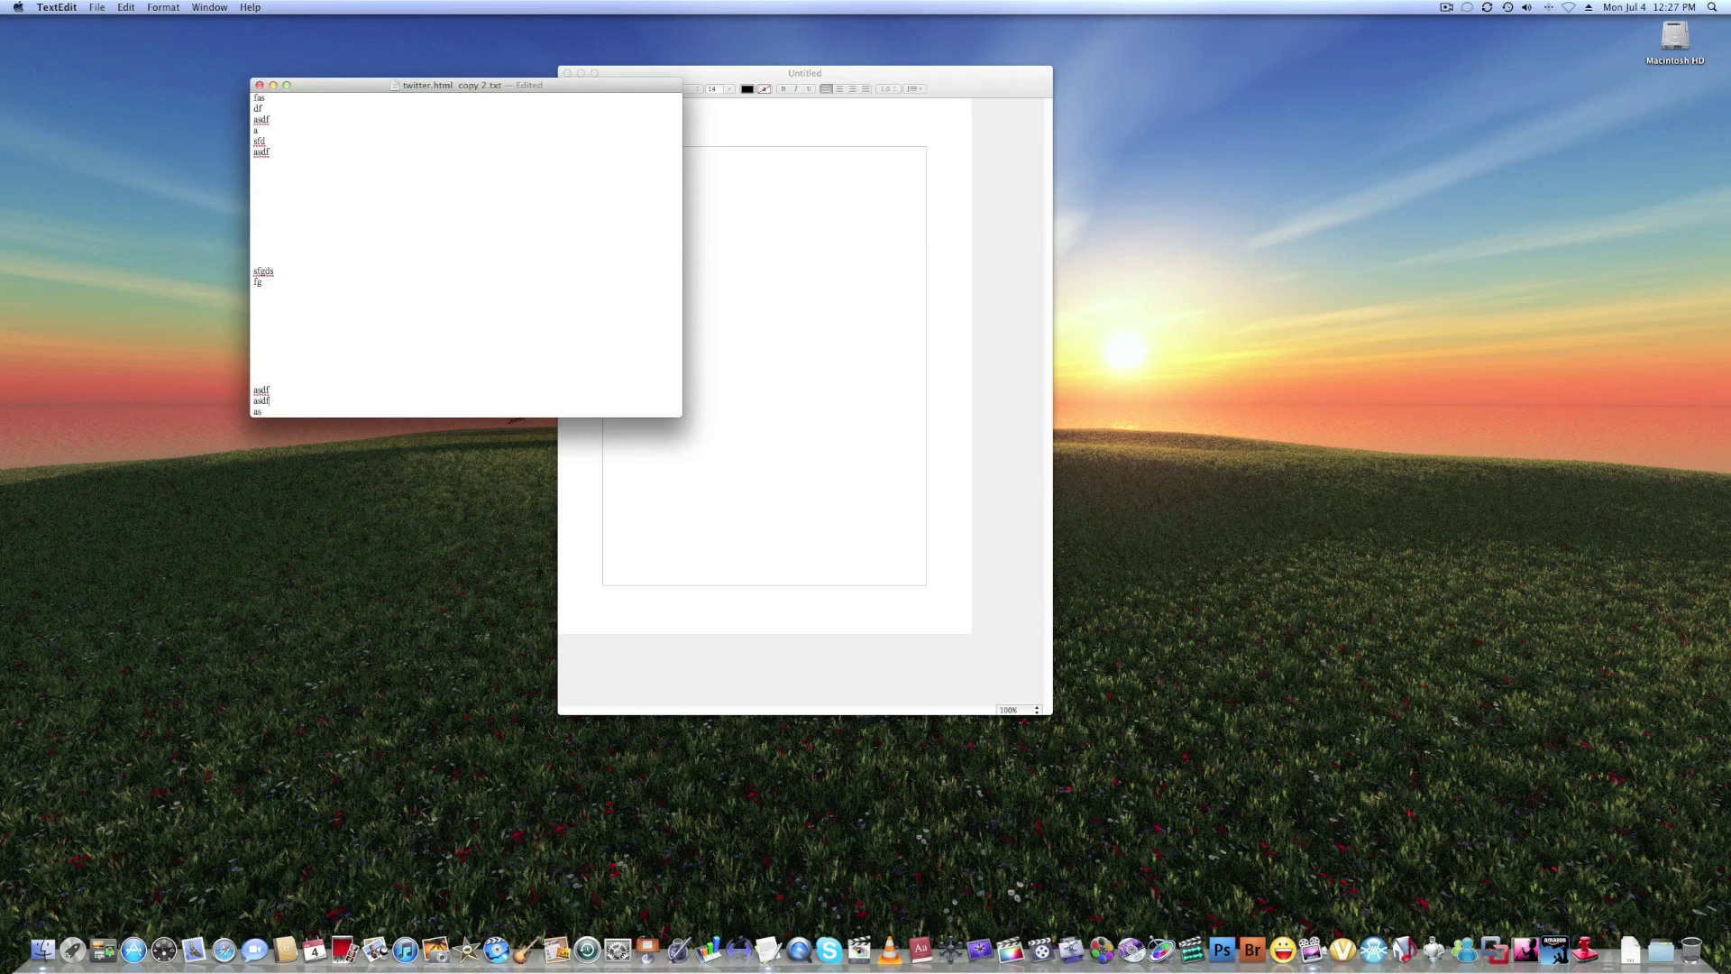
{"action": "type", "text": " dfas df a"}
{"action": "key", "text": "Return"}
{"action": "key", "text": "Return"}
{"action": "key", "text": "Return"}
{"action": "key", "text": "Return"}
{"action": "key", "text": "Return"}
{"action": "key", "text": "Return"}
{"action": "key", "text": "Return"}
{"action": "key", "text": "Return"}
{"action": "key", "text": "Return"}
{"action": "key", "text": "Return"}
{"action": "type", "text": "gas"}
{"action": "key", "text": "Return"}
{"action": "type", "text": "ga"}
{"action": "key", "text": "Return"}
{"action": "type", "text": "sg"}
{"action": "key", "text": "Return"}
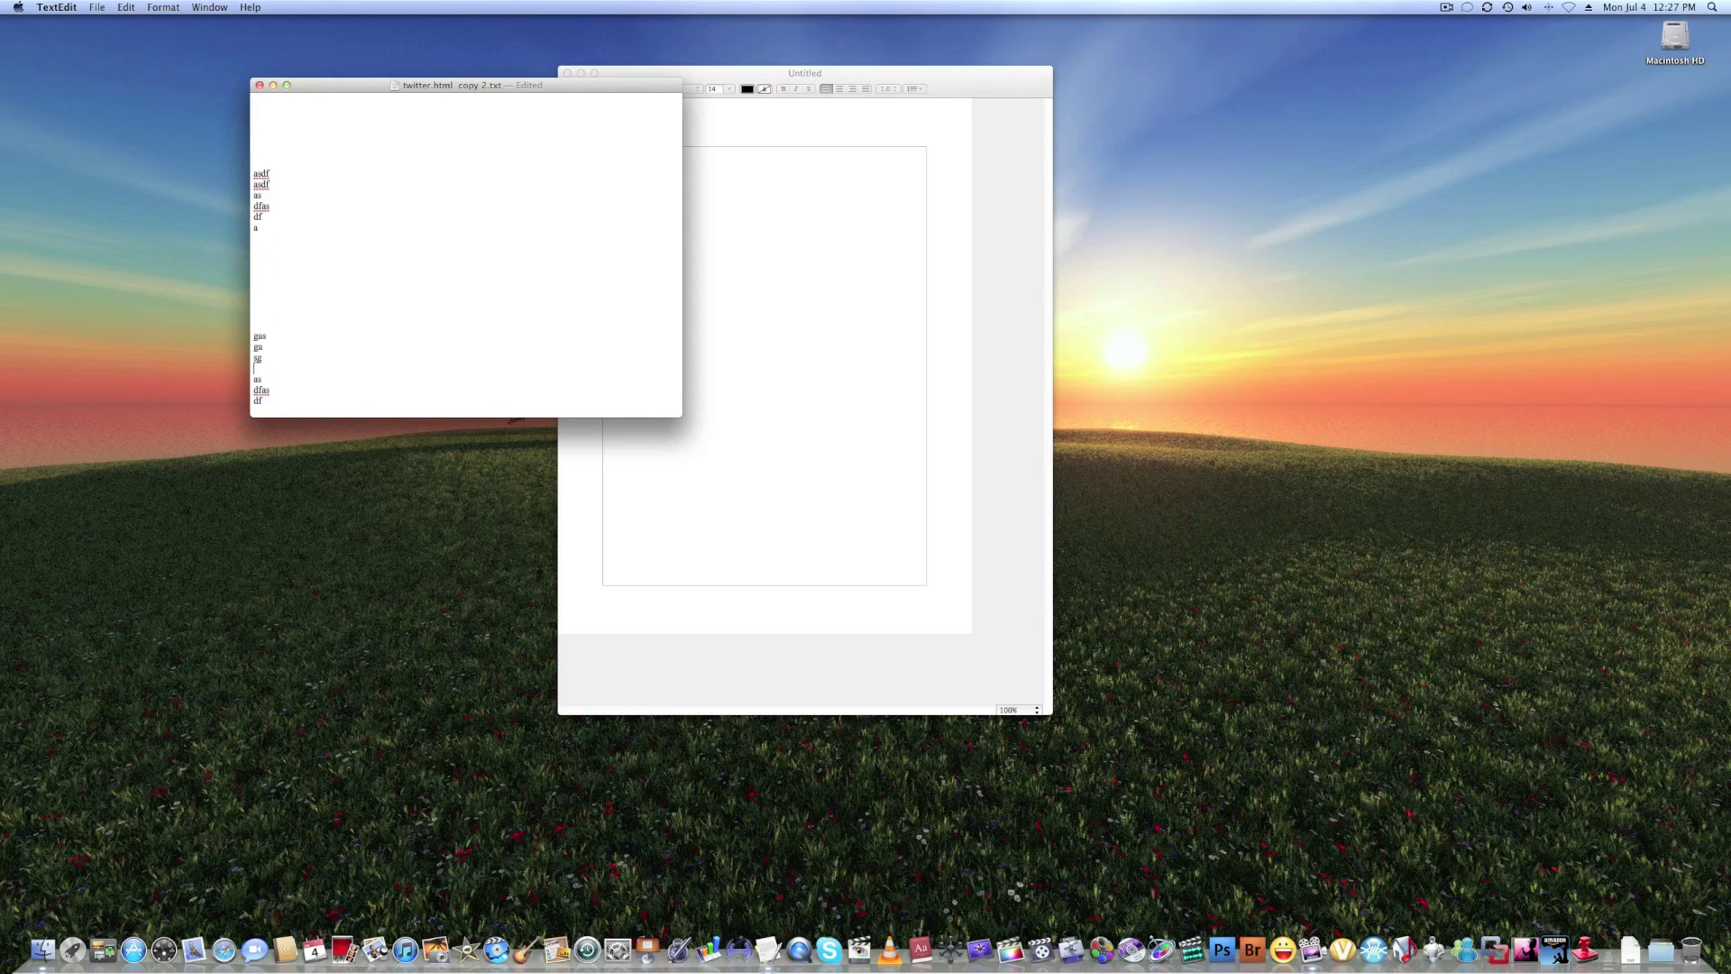
{"action": "type", "text": "gdfshdshgfdjnfdjhfj"}
{"action": "key", "text": "Return"}
{"action": "key", "text": "Return"}
Step: Close the blank Untitled document without saving
{"action": "left_click", "coordinate": [963, 300]}
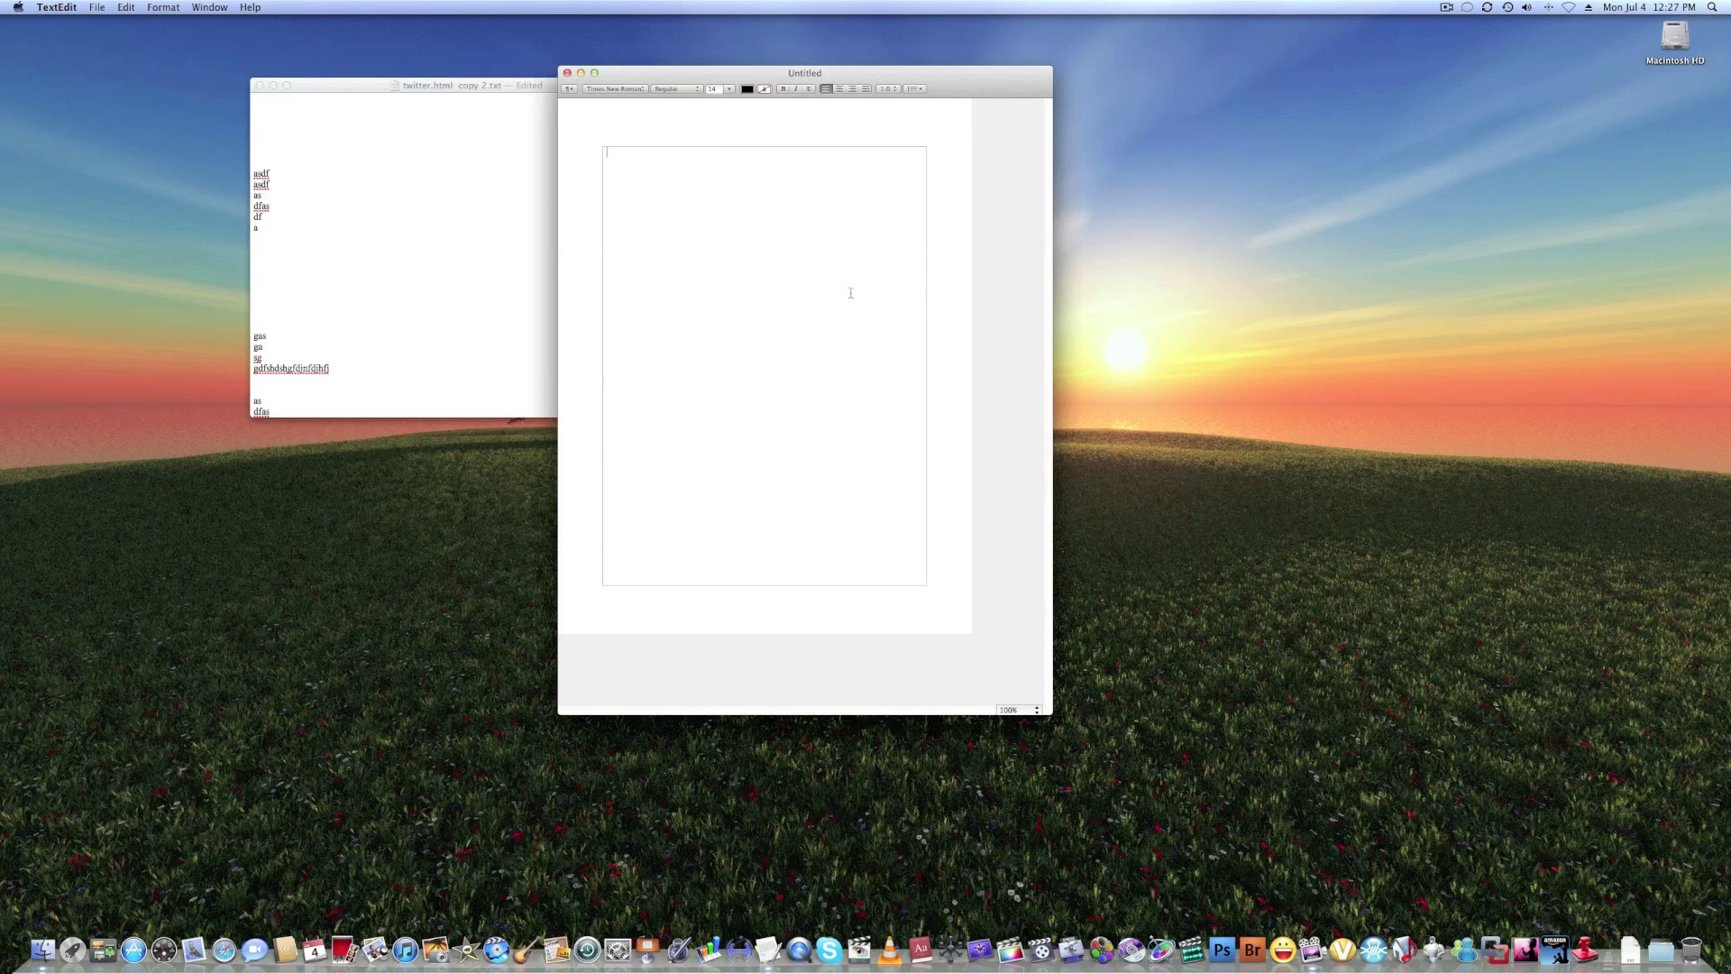
{"action": "key", "text": "super+w"}
{"action": "left_click", "coordinate": [752, 265]}
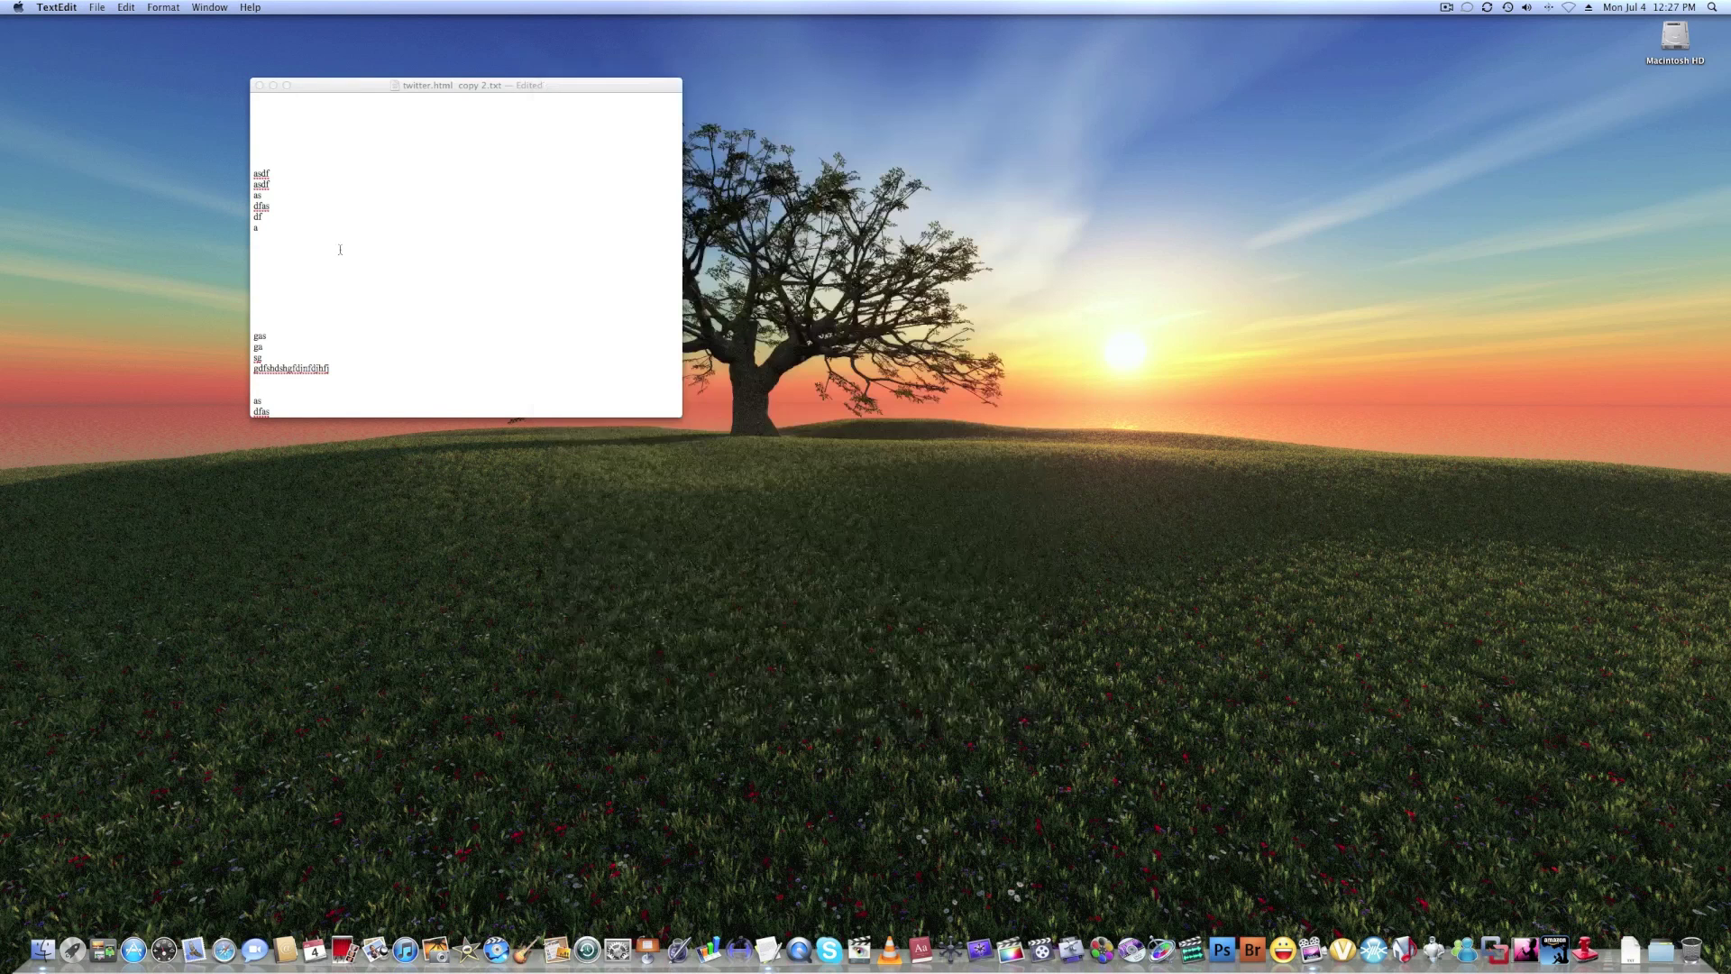
Step: Cancel a Revert to Saved attempt and save the edited document
{"action": "left_click", "coordinate": [112, 7]}
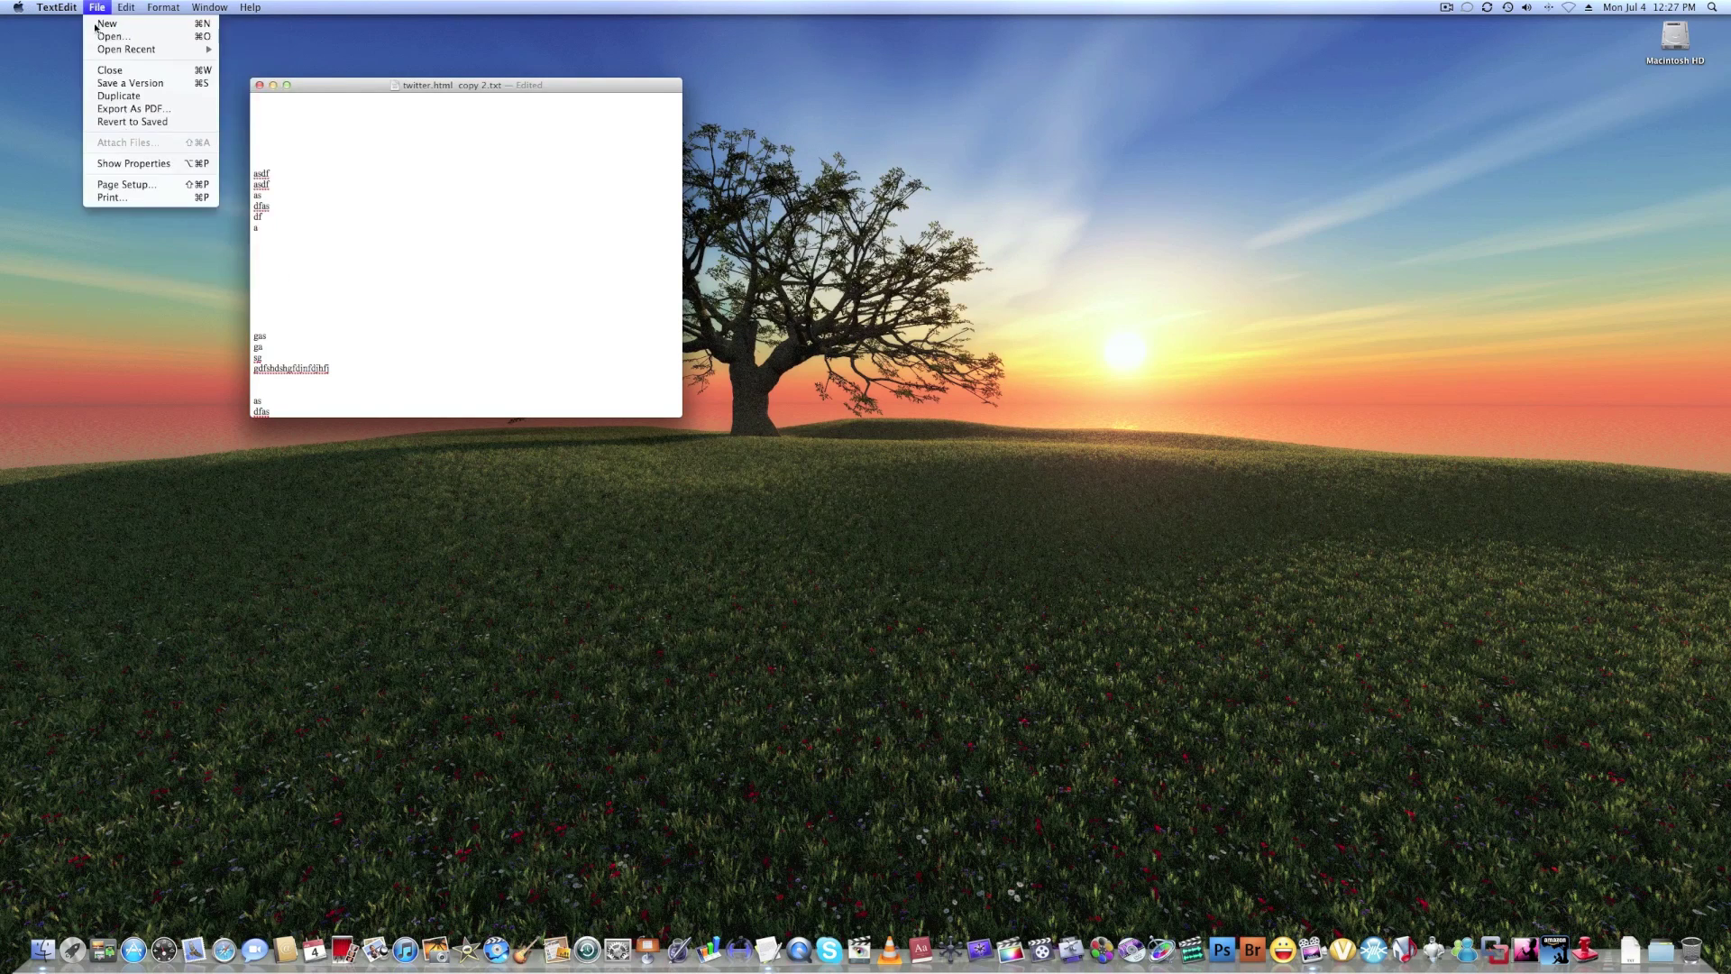
{"action": "left_click", "coordinate": [118, 119]}
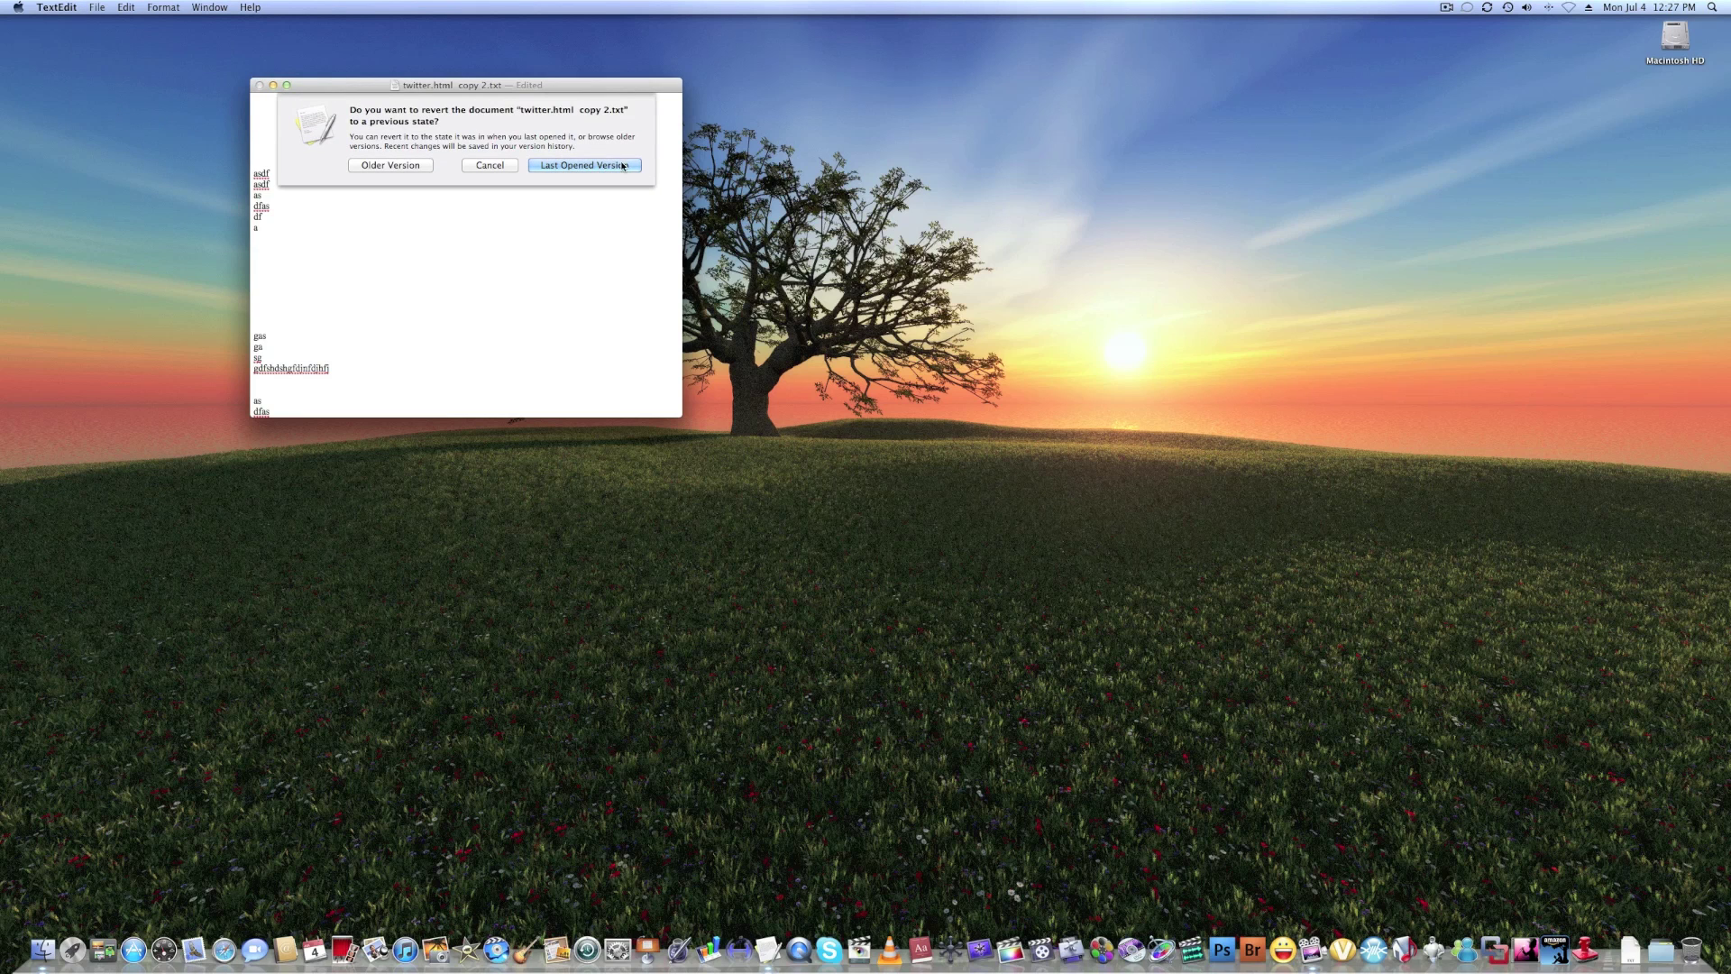
{"action": "left_click", "coordinate": [488, 166]}
{"action": "key", "text": "super+s"}
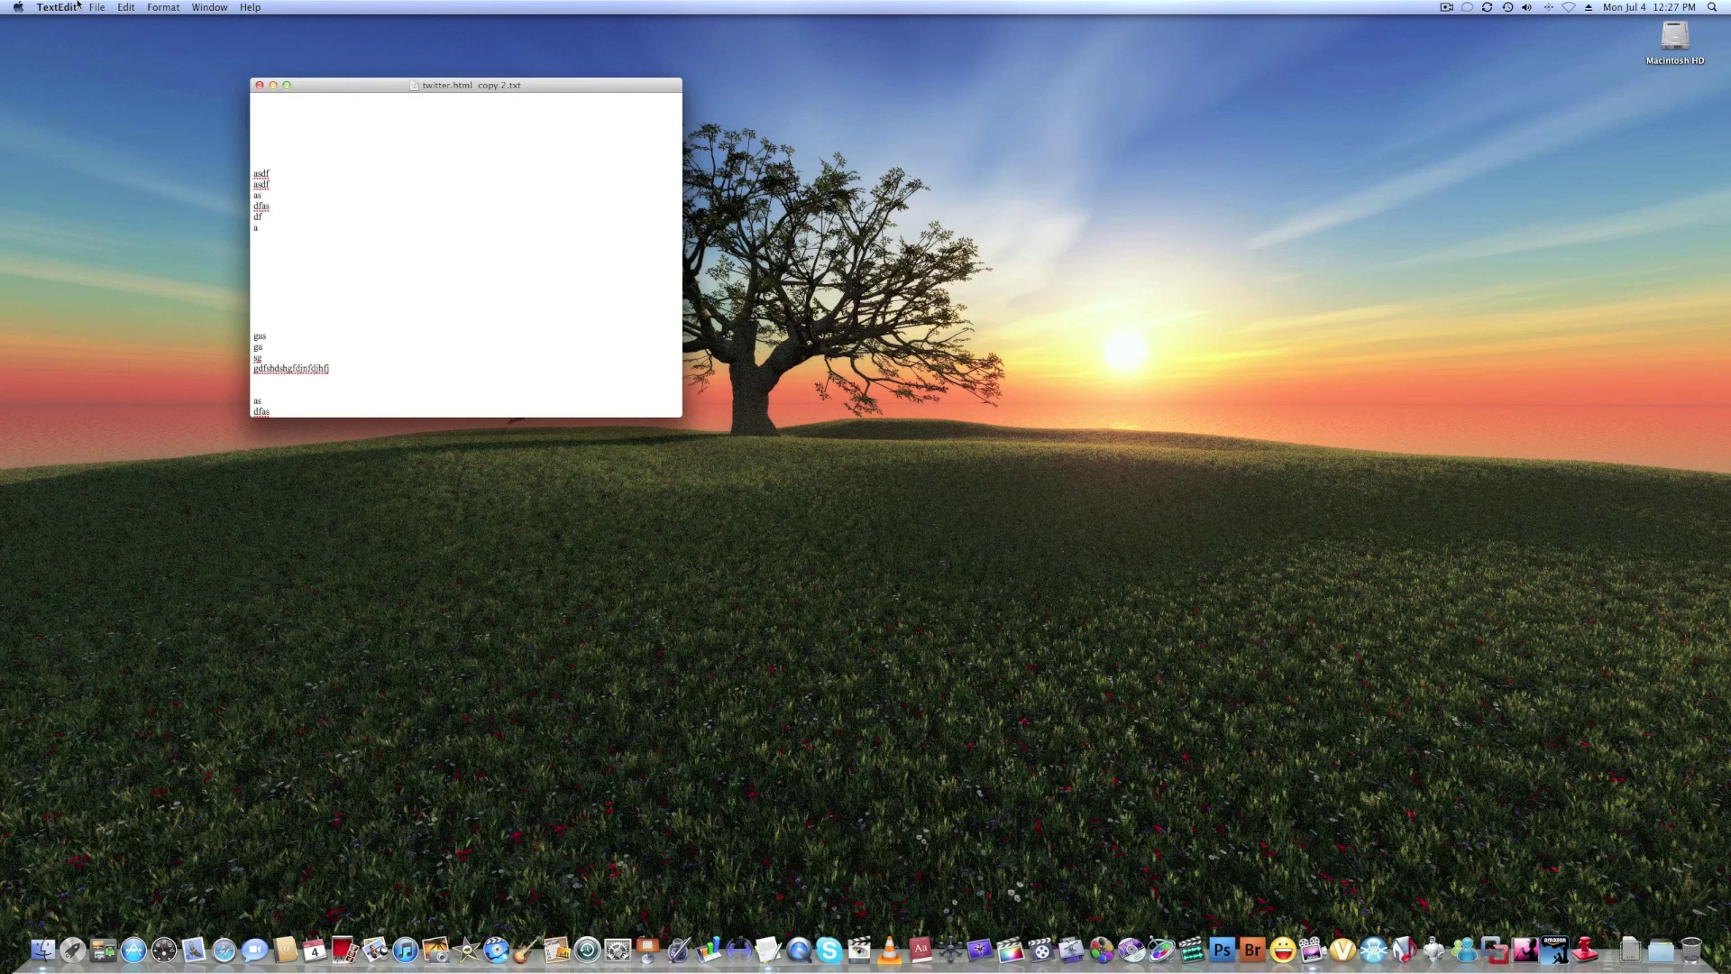
Step: Browse older versions back to Yesterday 9:28 and 9:29 PM, then exit without restoring
{"action": "left_click", "coordinate": [97, 7]}
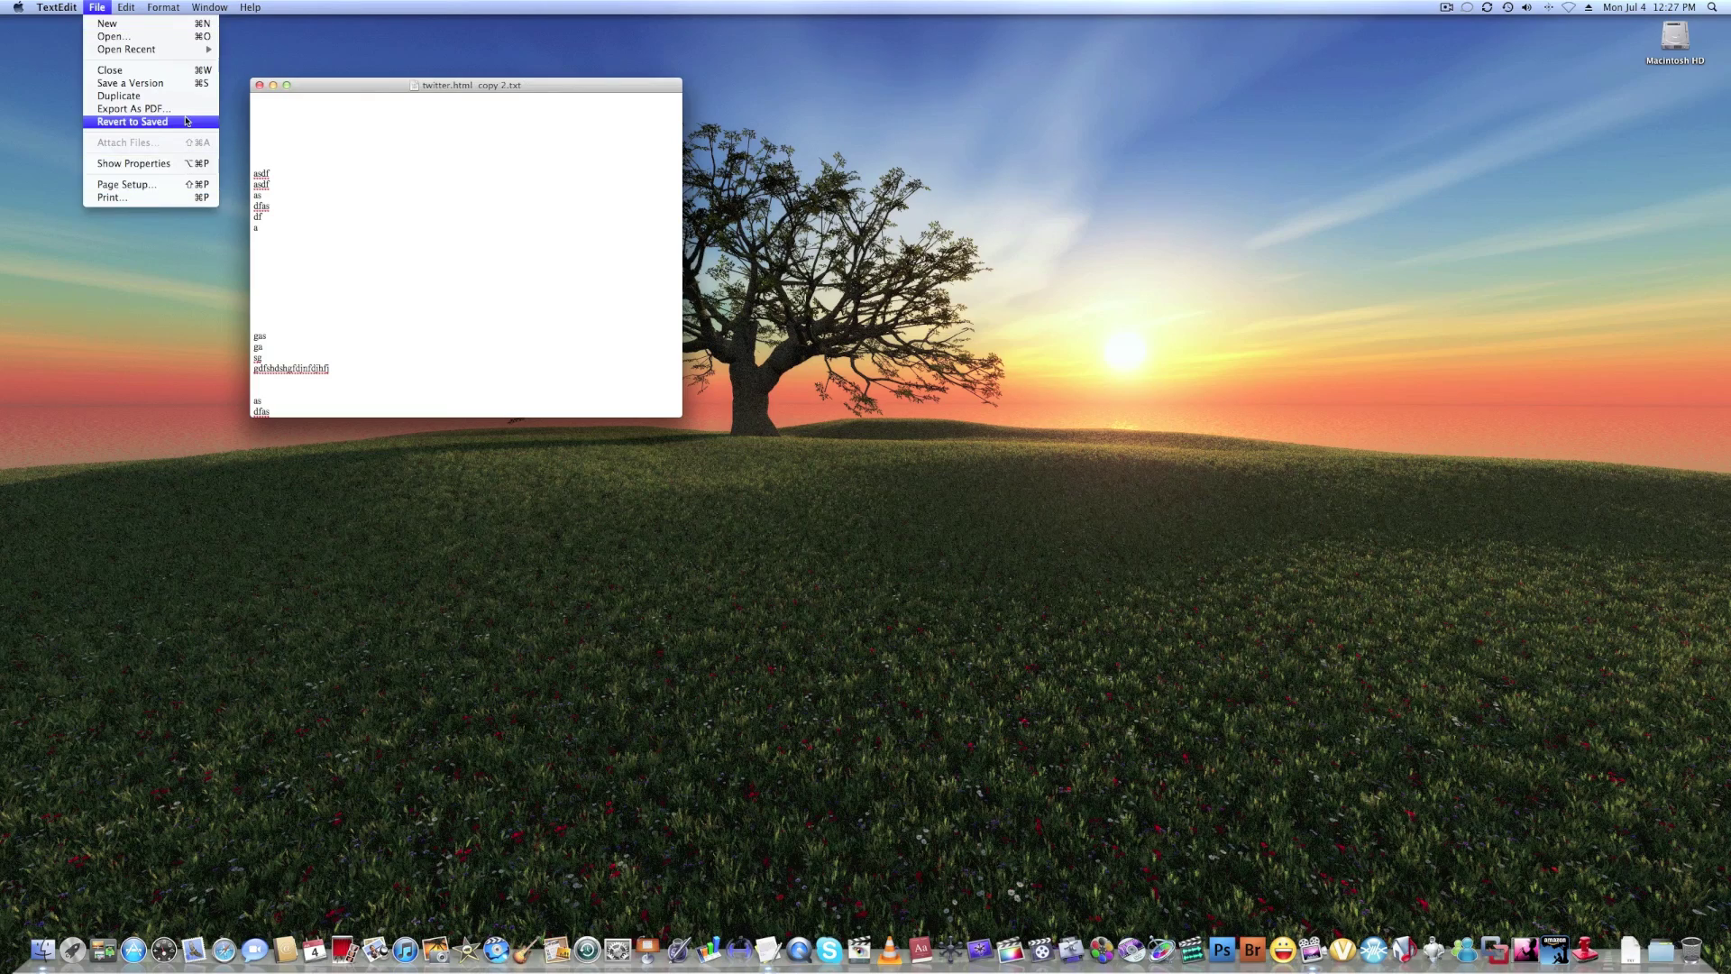
{"action": "left_click", "coordinate": [190, 120]}
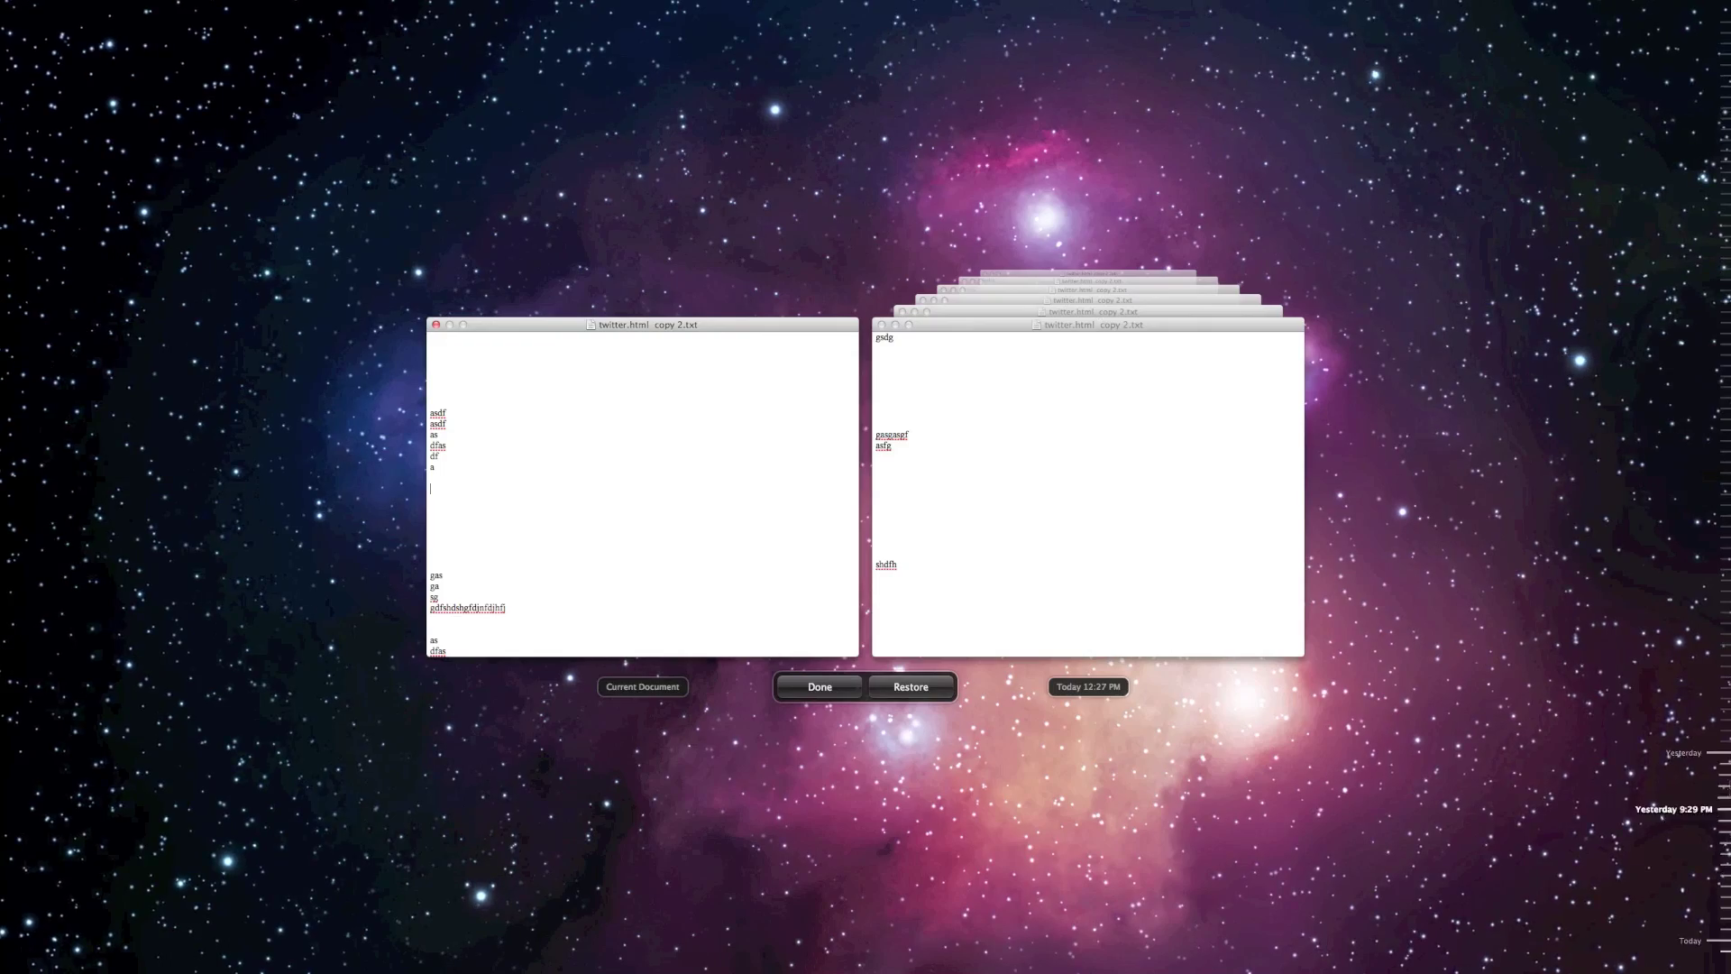
{"action": "left_click", "coordinate": [1713, 761]}
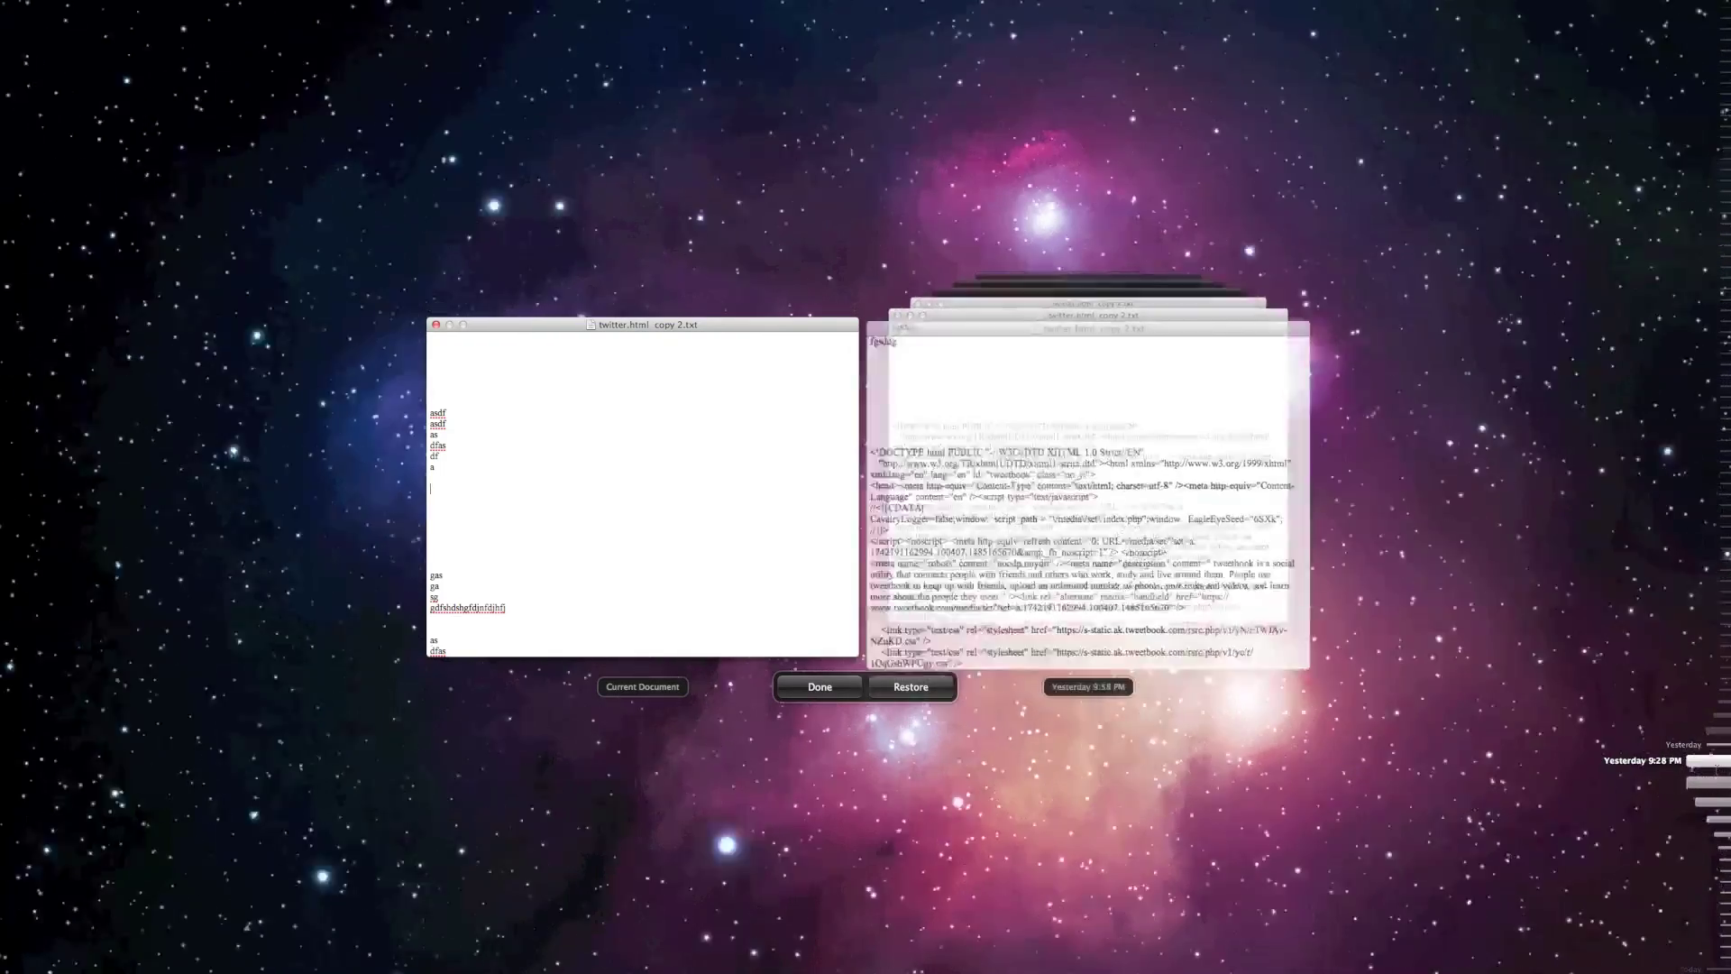
{"action": "left_click", "coordinate": [1720, 828]}
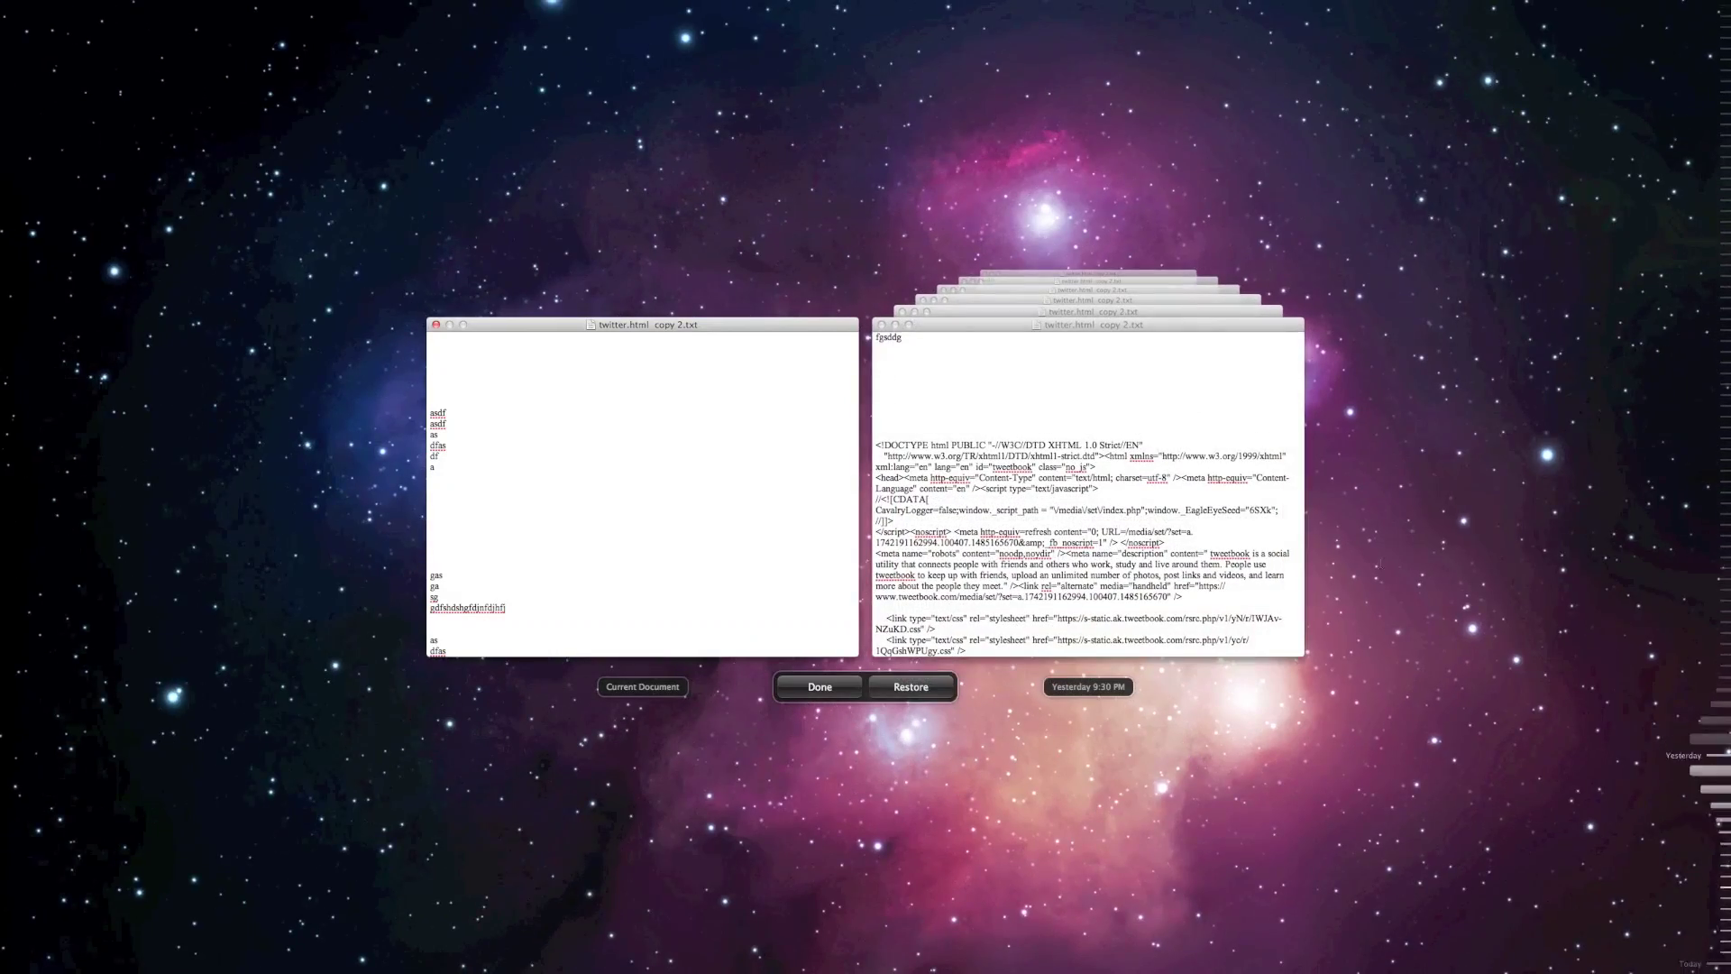
{"action": "left_click", "coordinate": [820, 694]}
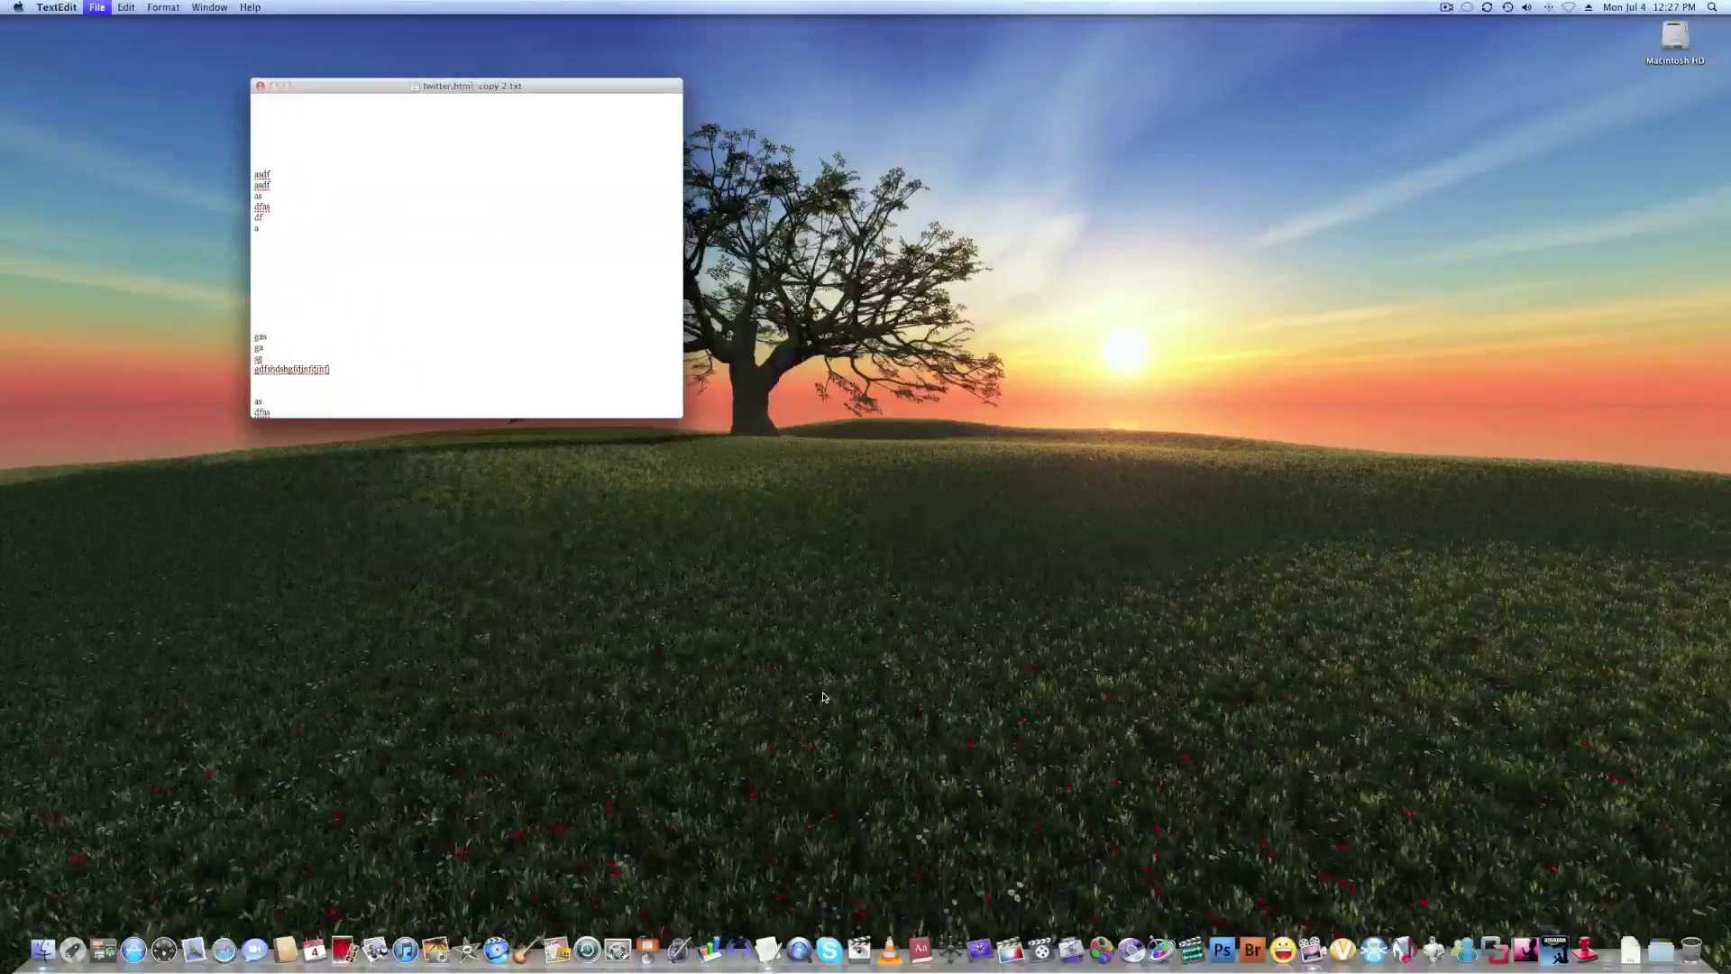
Step: Quit TextEdit, launch Safari, move its window up, and load the Yahoo! homepage
{"action": "key", "text": "super+q"}
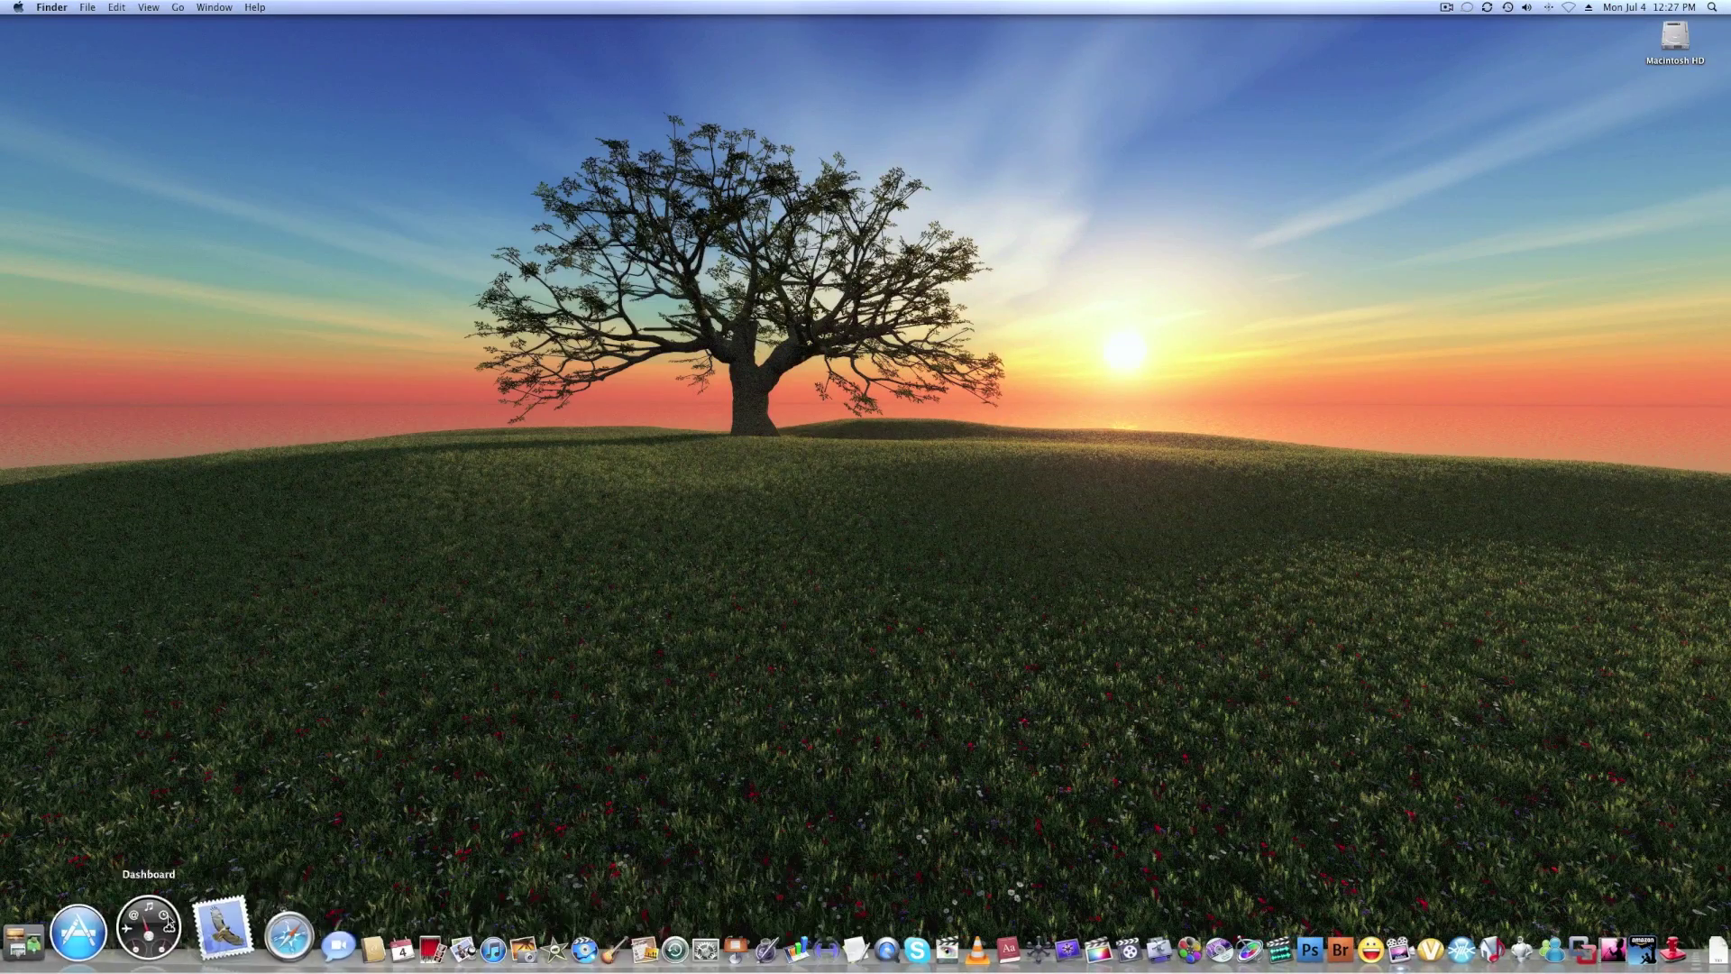
{"action": "left_click", "coordinate": [216, 916]}
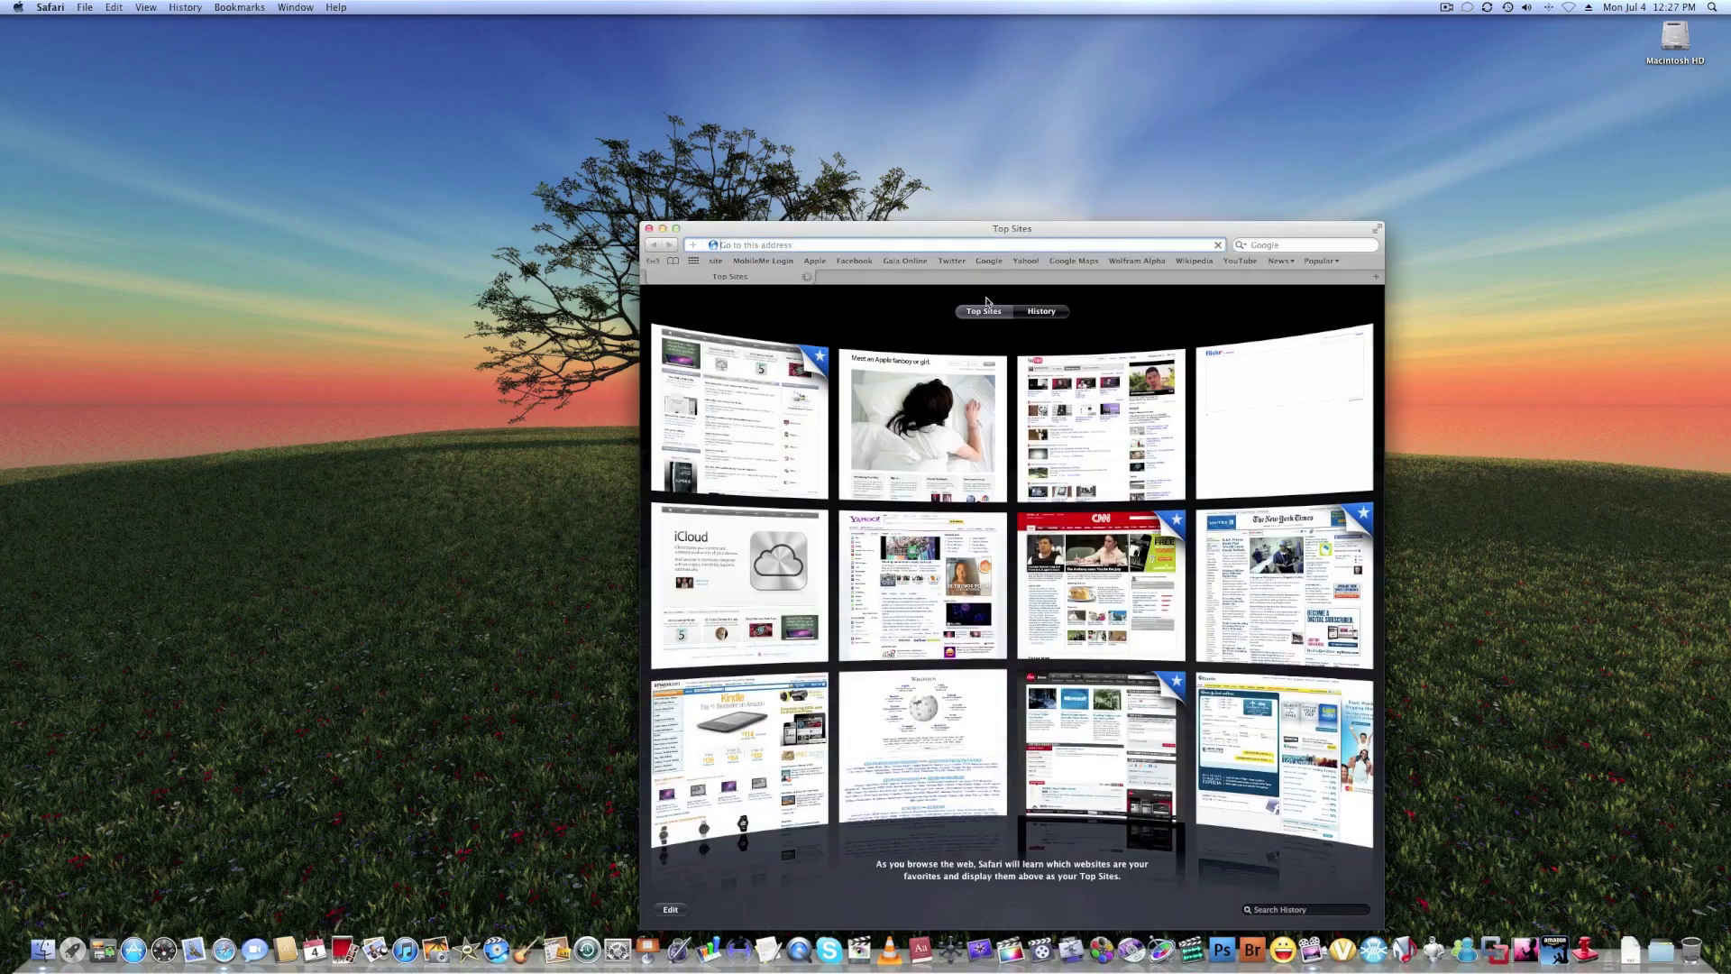
{"action": "left_click_drag", "start_coordinate": [964, 230], "coordinate": [861, 46]}
{"action": "left_click", "coordinate": [925, 79]}
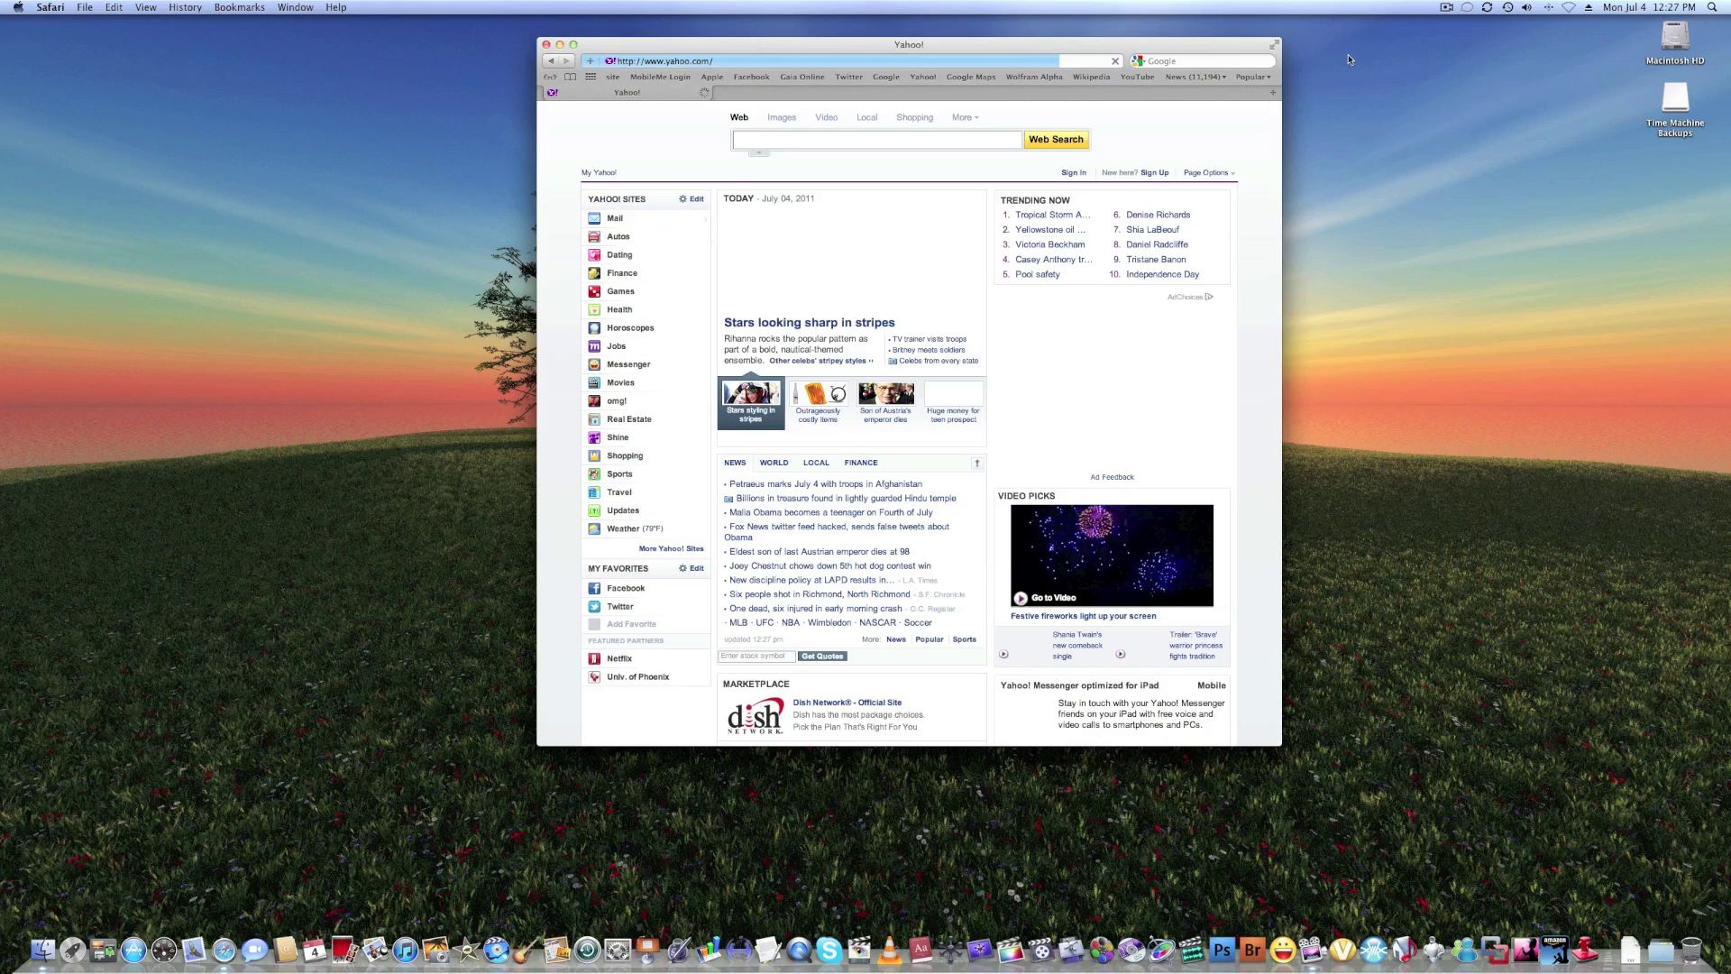
Step: Make Safari full screen and swipe between spaces, returning to the full-screen Yahoo page
{"action": "left_click", "coordinate": [1272, 44]}
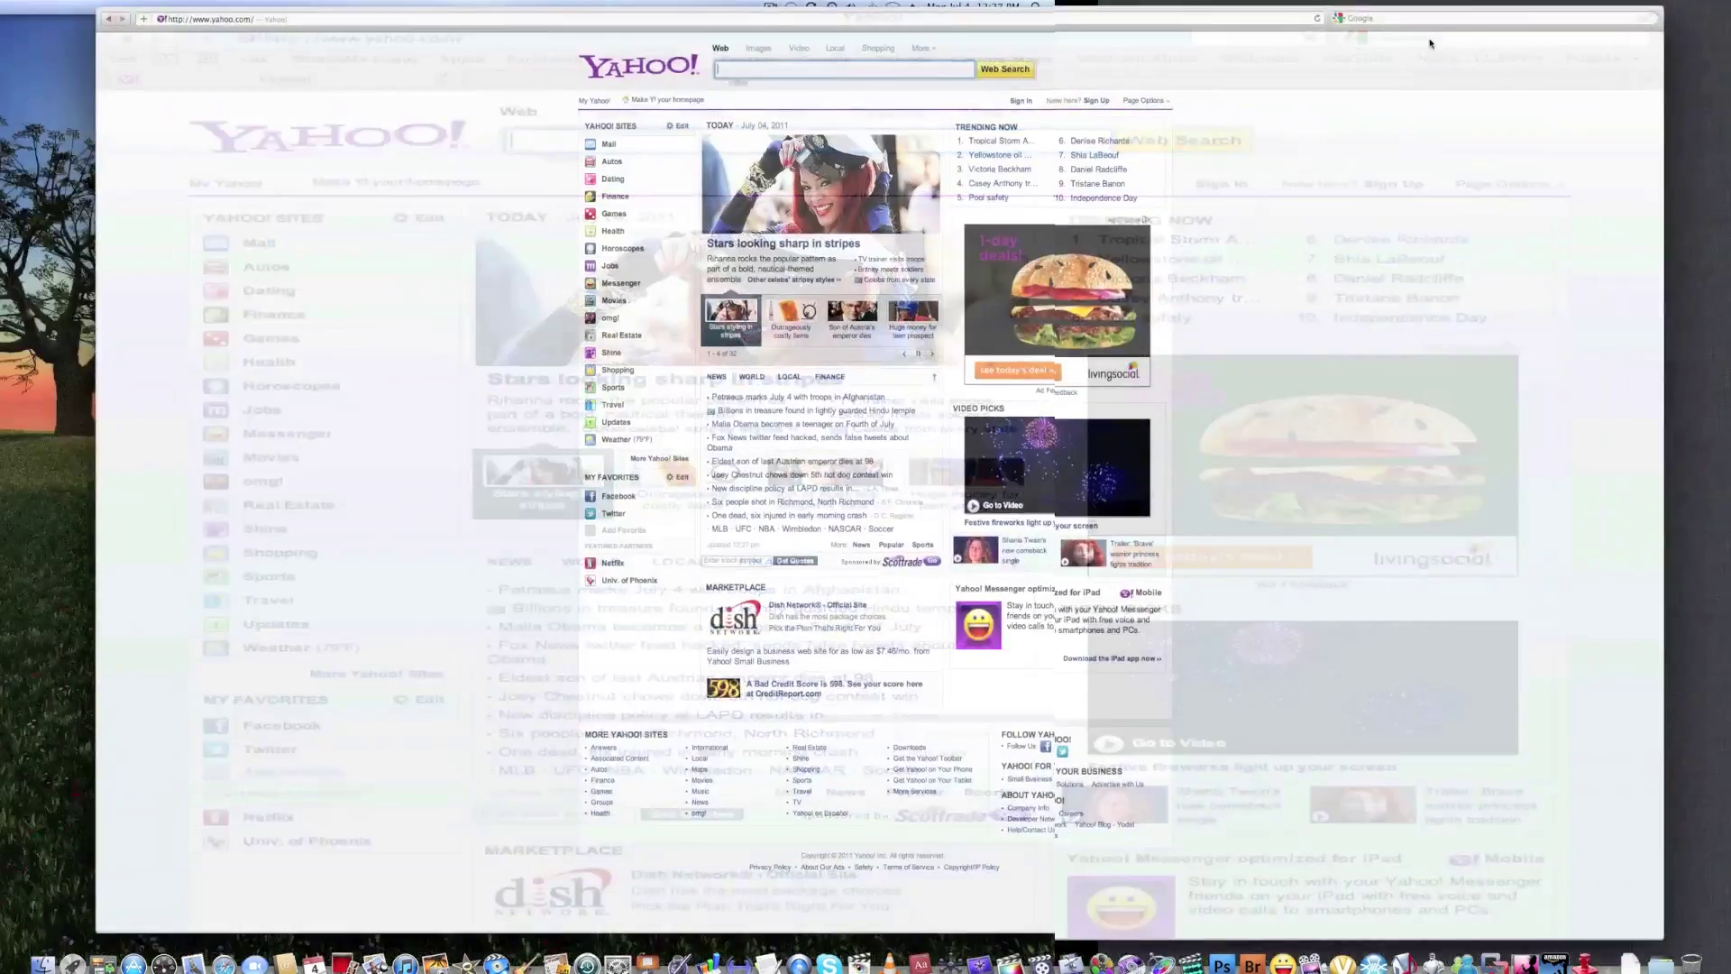
{"action": "mouse_move", "coordinate": [1635, 2]}
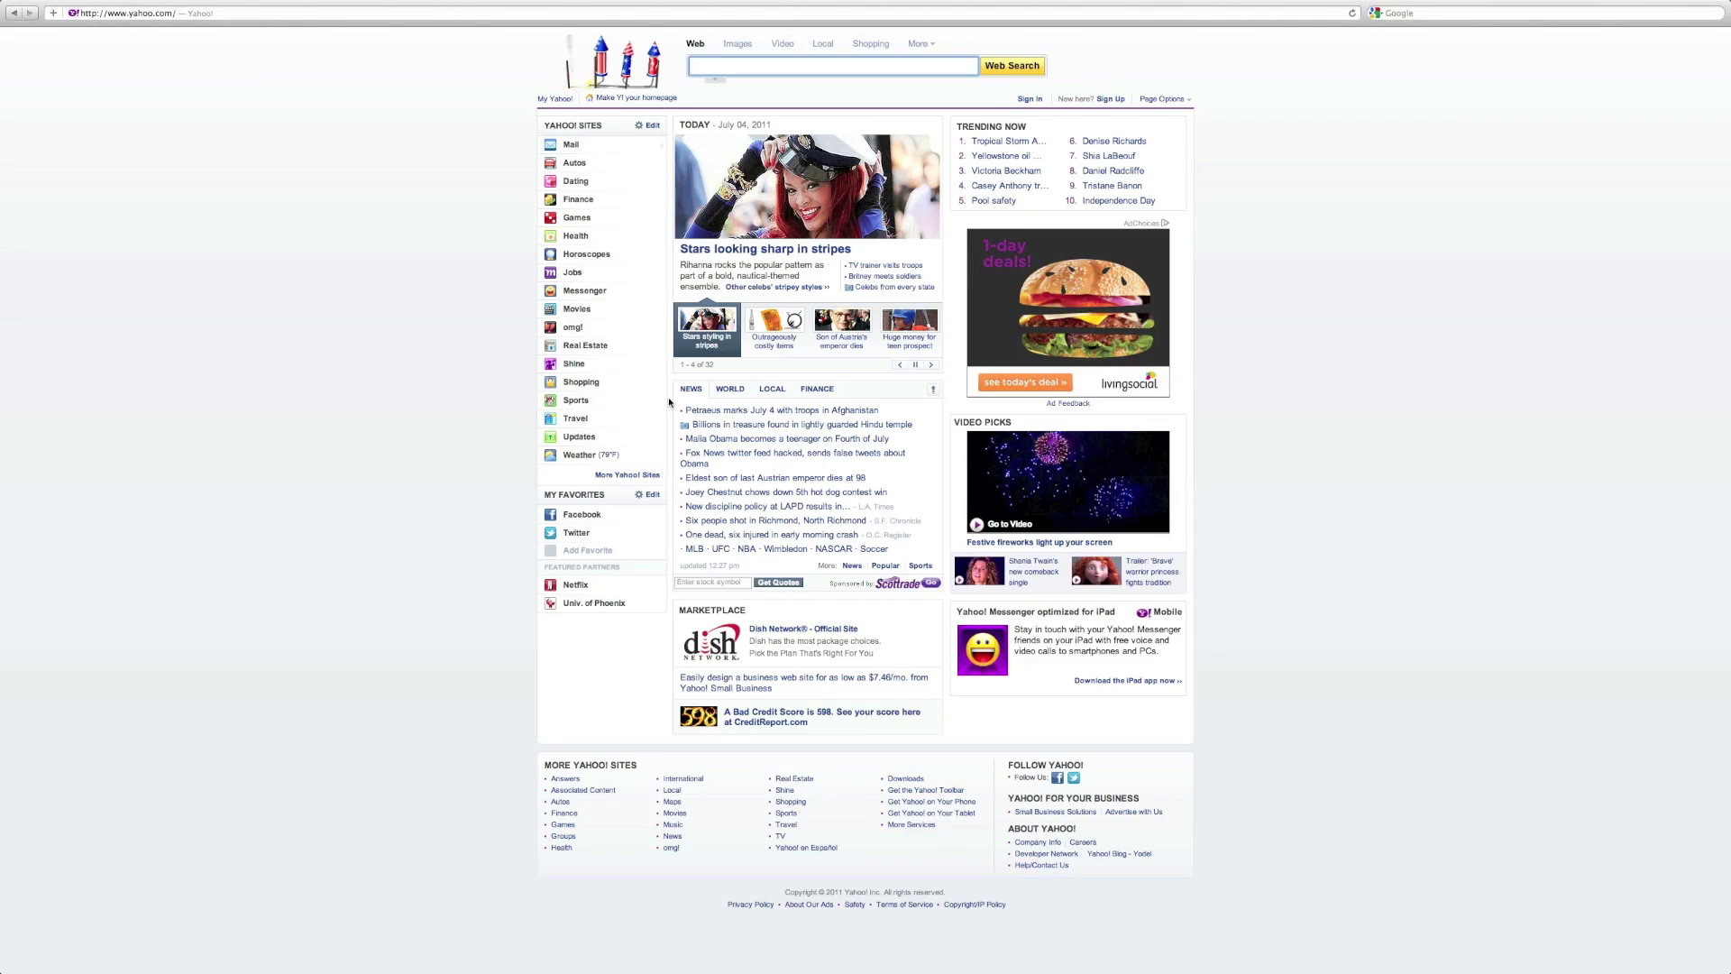
{"action": "scroll", "coordinate": [668, 402], "scroll_direction": "left", "scroll_amount": 3}
{"action": "scroll", "coordinate": [669, 402], "scroll_direction": "left", "scroll_amount": 3}
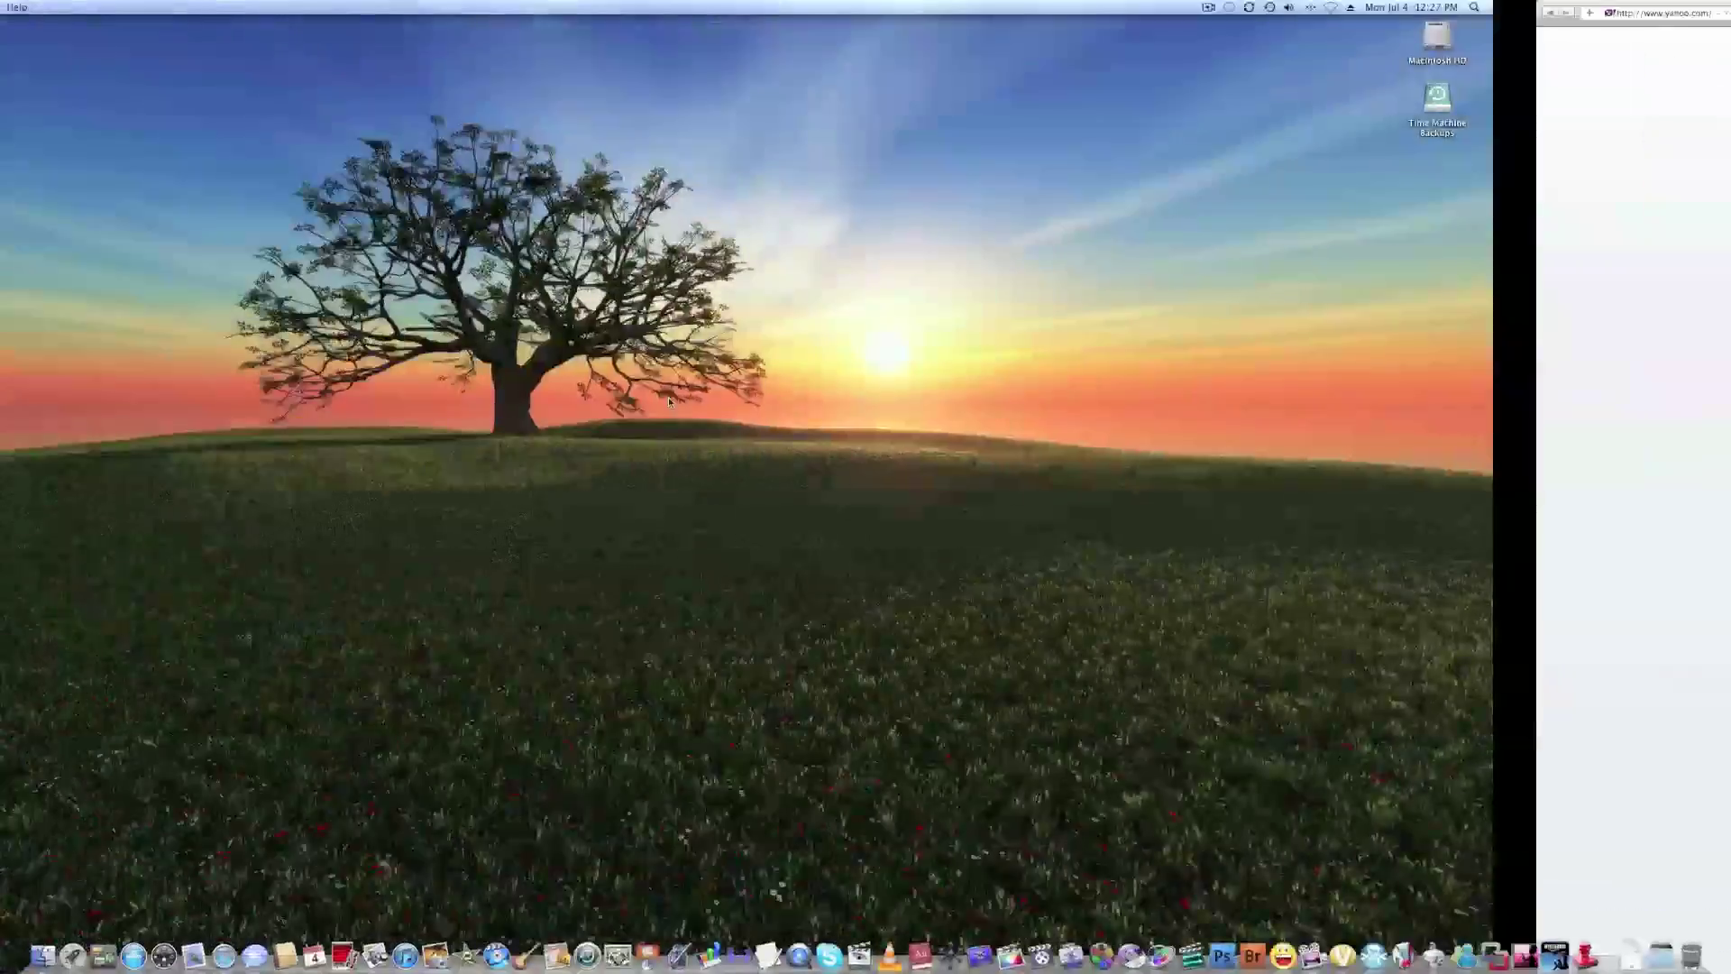
{"action": "scroll", "coordinate": [669, 402], "scroll_direction": "right", "scroll_amount": 3}
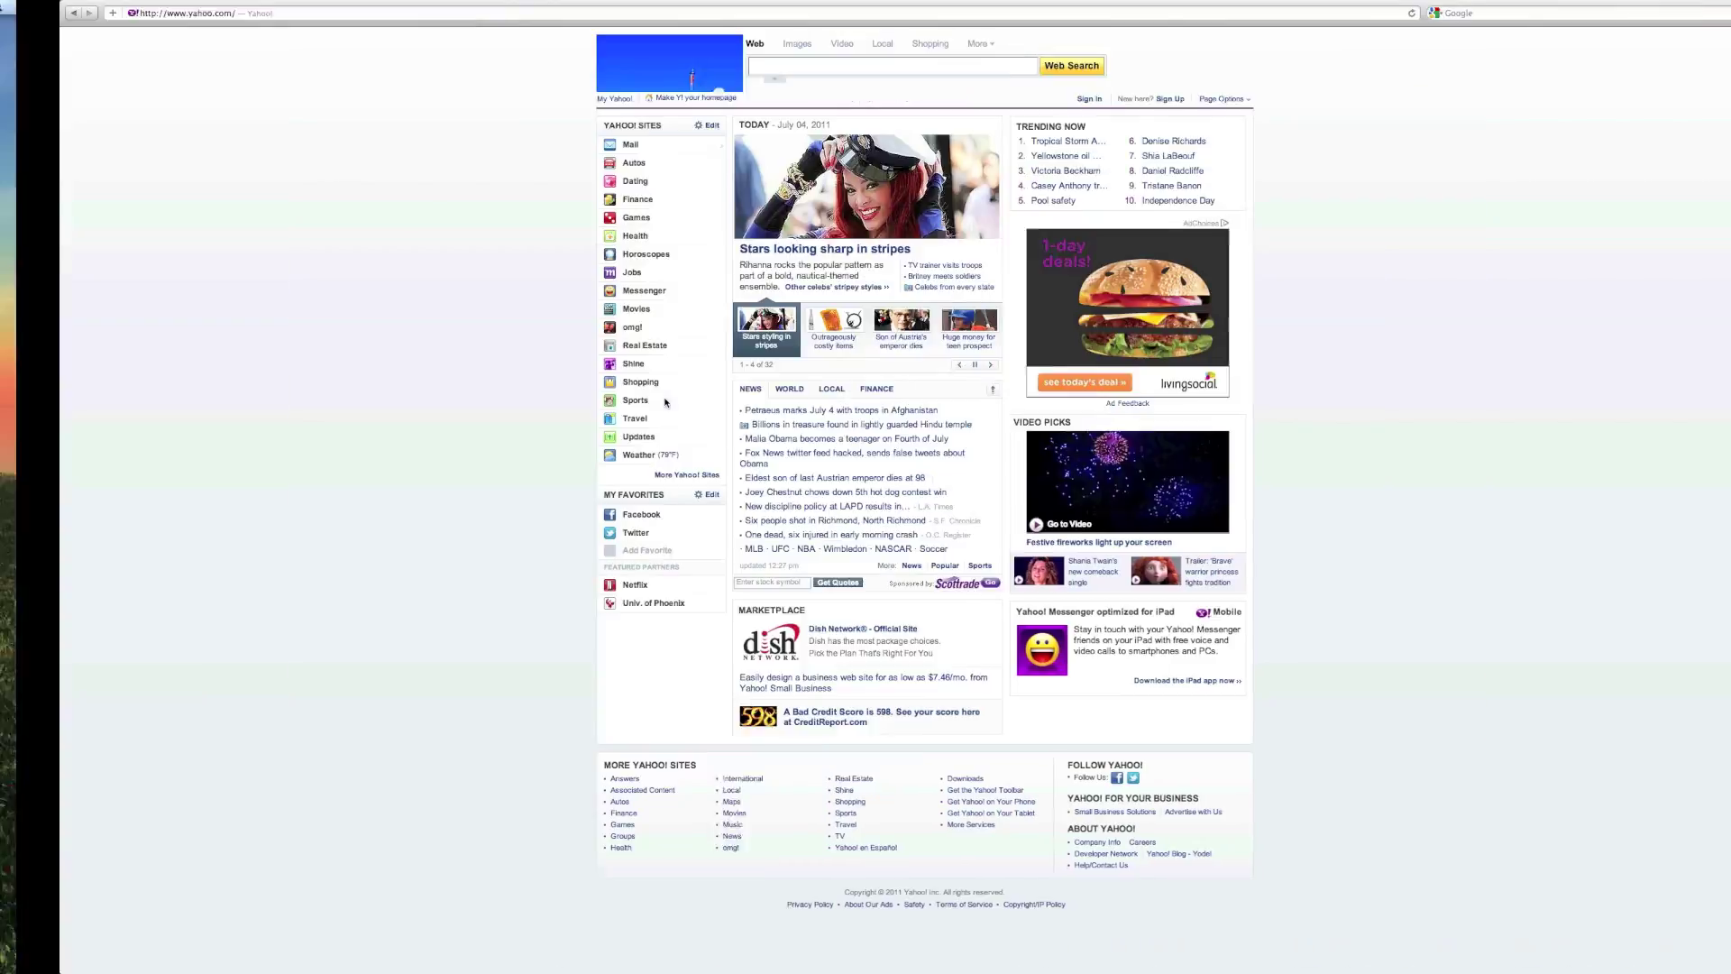
{"action": "scroll", "coordinate": [669, 402], "scroll_direction": "left", "scroll_amount": 3}
{"action": "scroll", "coordinate": [761, 11], "scroll_direction": "right", "scroll_amount": 3}
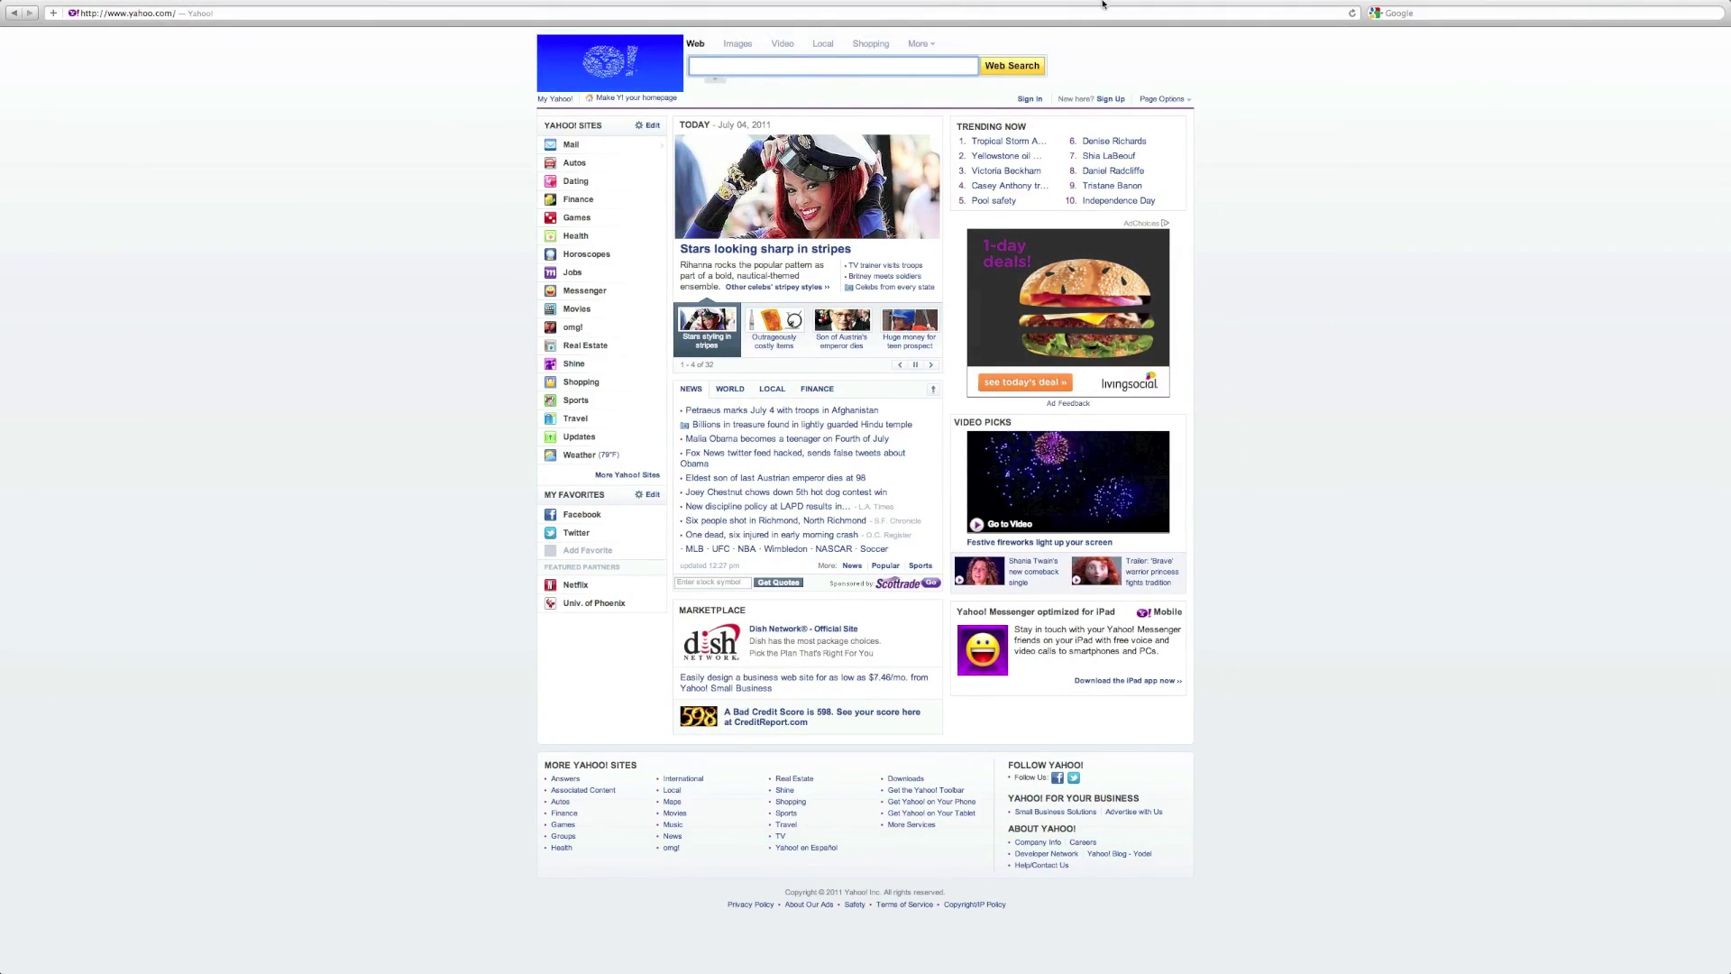
{"action": "mouse_move", "coordinate": [11, 50]}
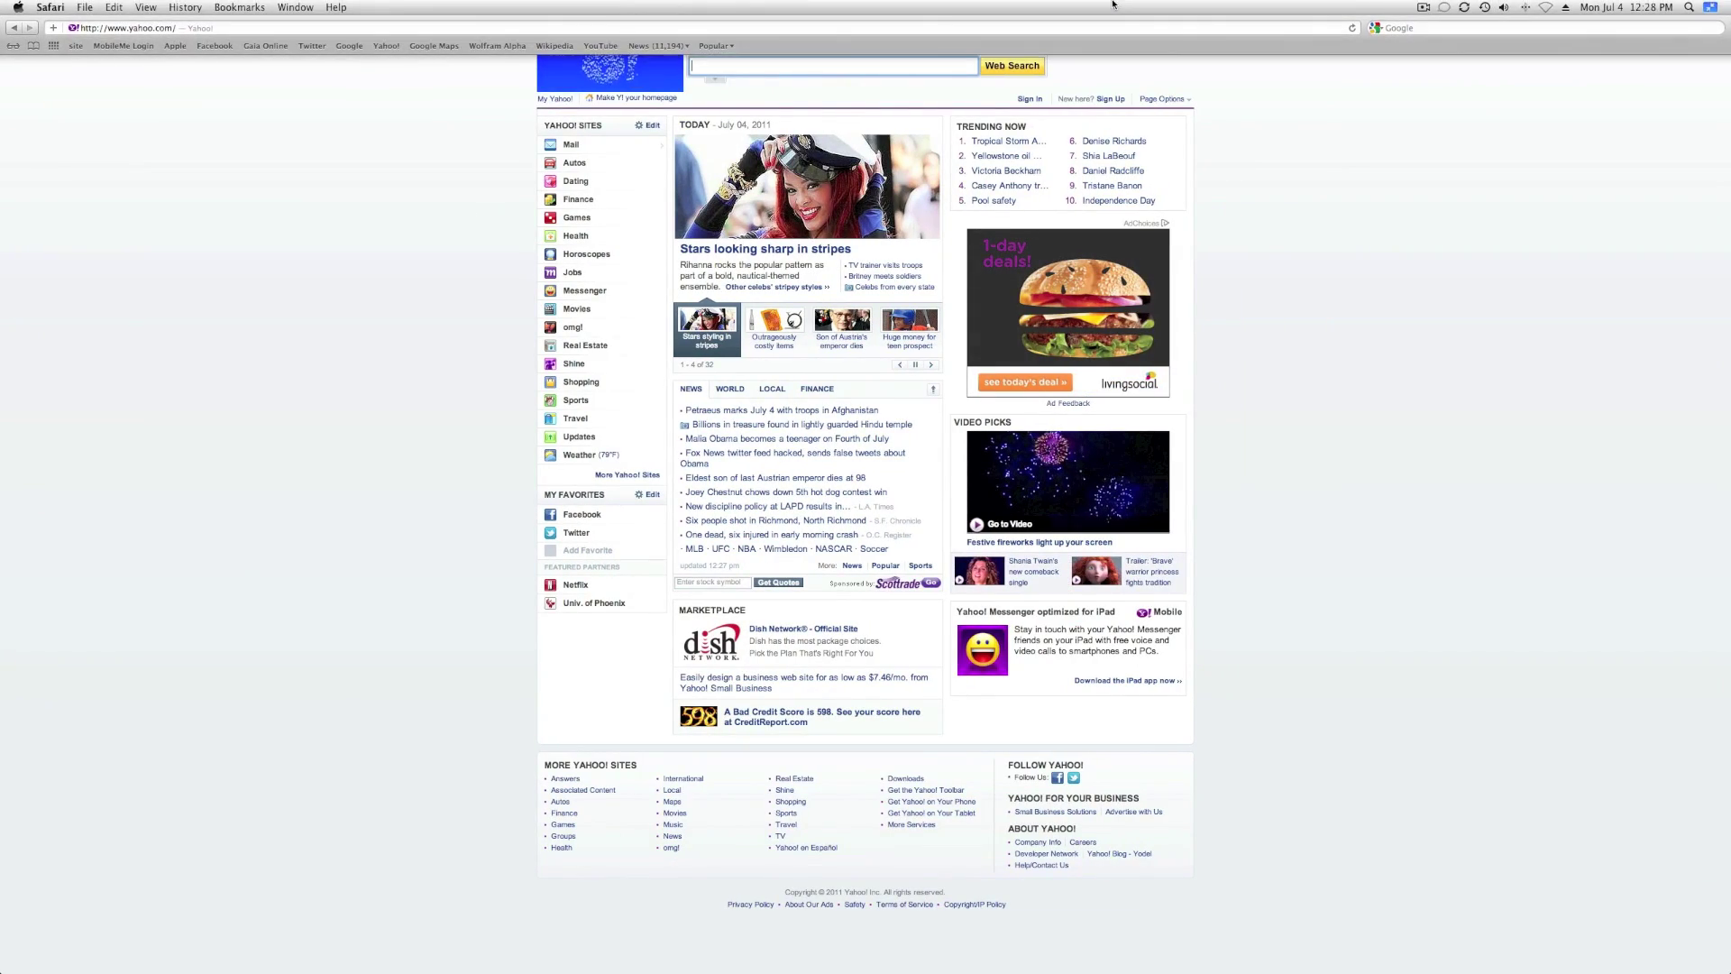
Step: Toggle the Reading List open and closed, exit full screen, and quit Safari
{"action": "left_click", "coordinate": [14, 47]}
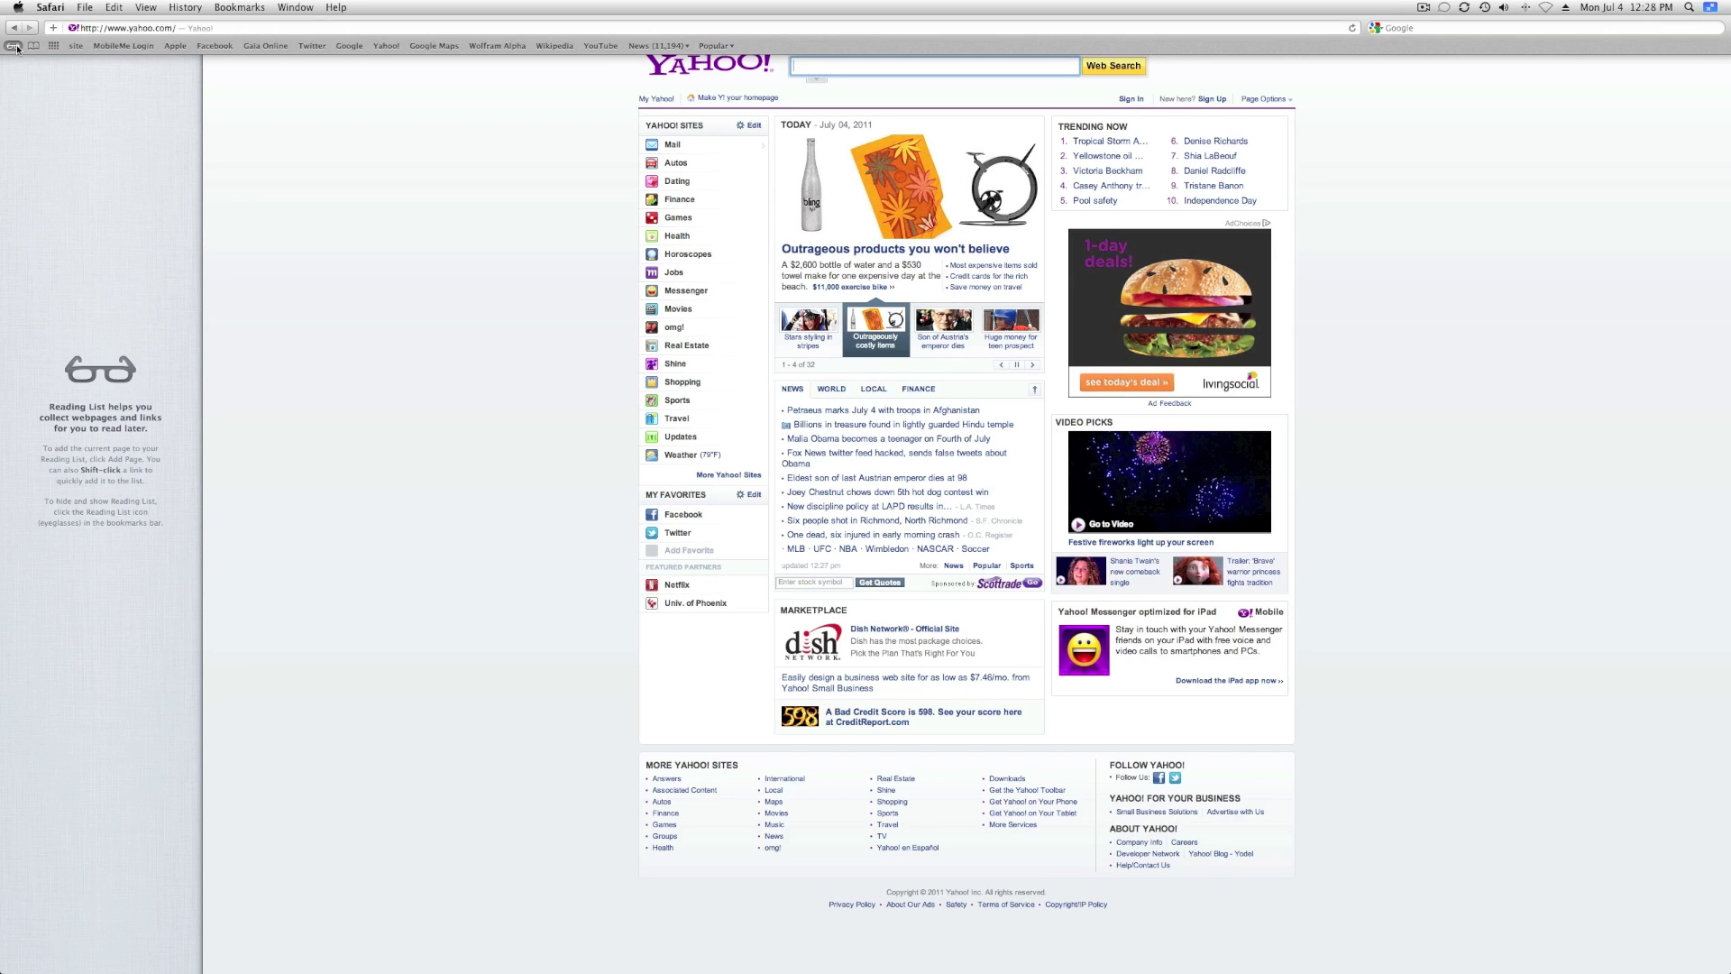
{"action": "left_click", "coordinate": [14, 47]}
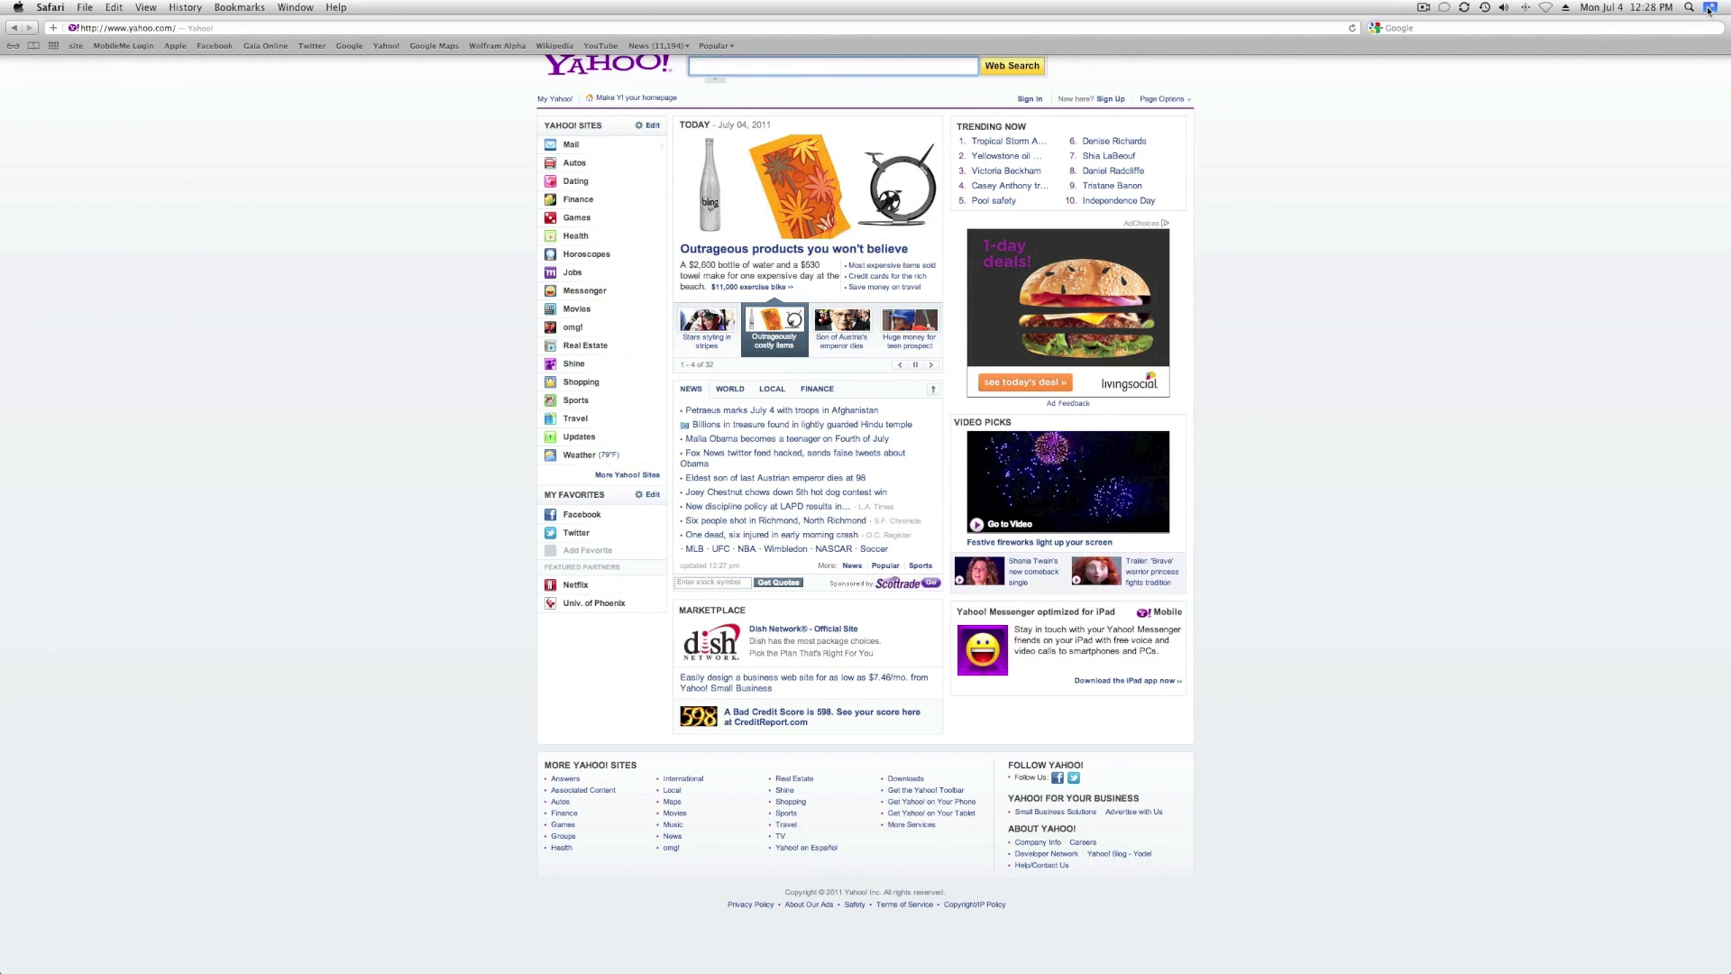
{"action": "left_click", "coordinate": [1708, 9]}
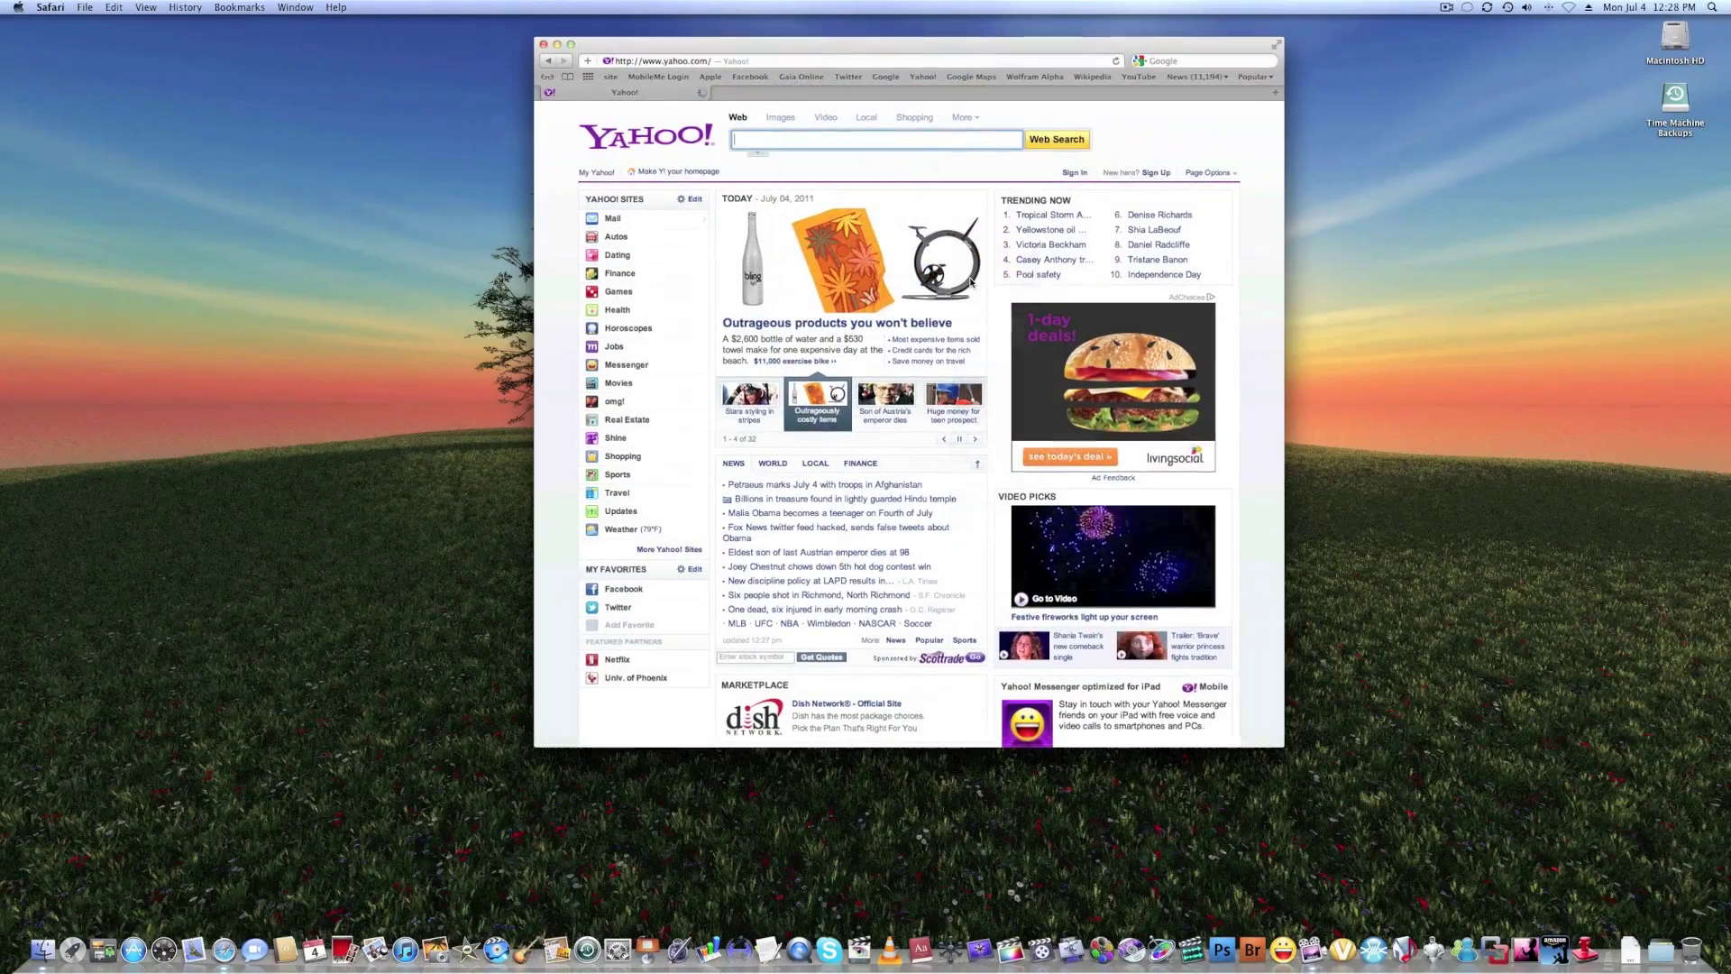
{"action": "key", "text": "super+q"}
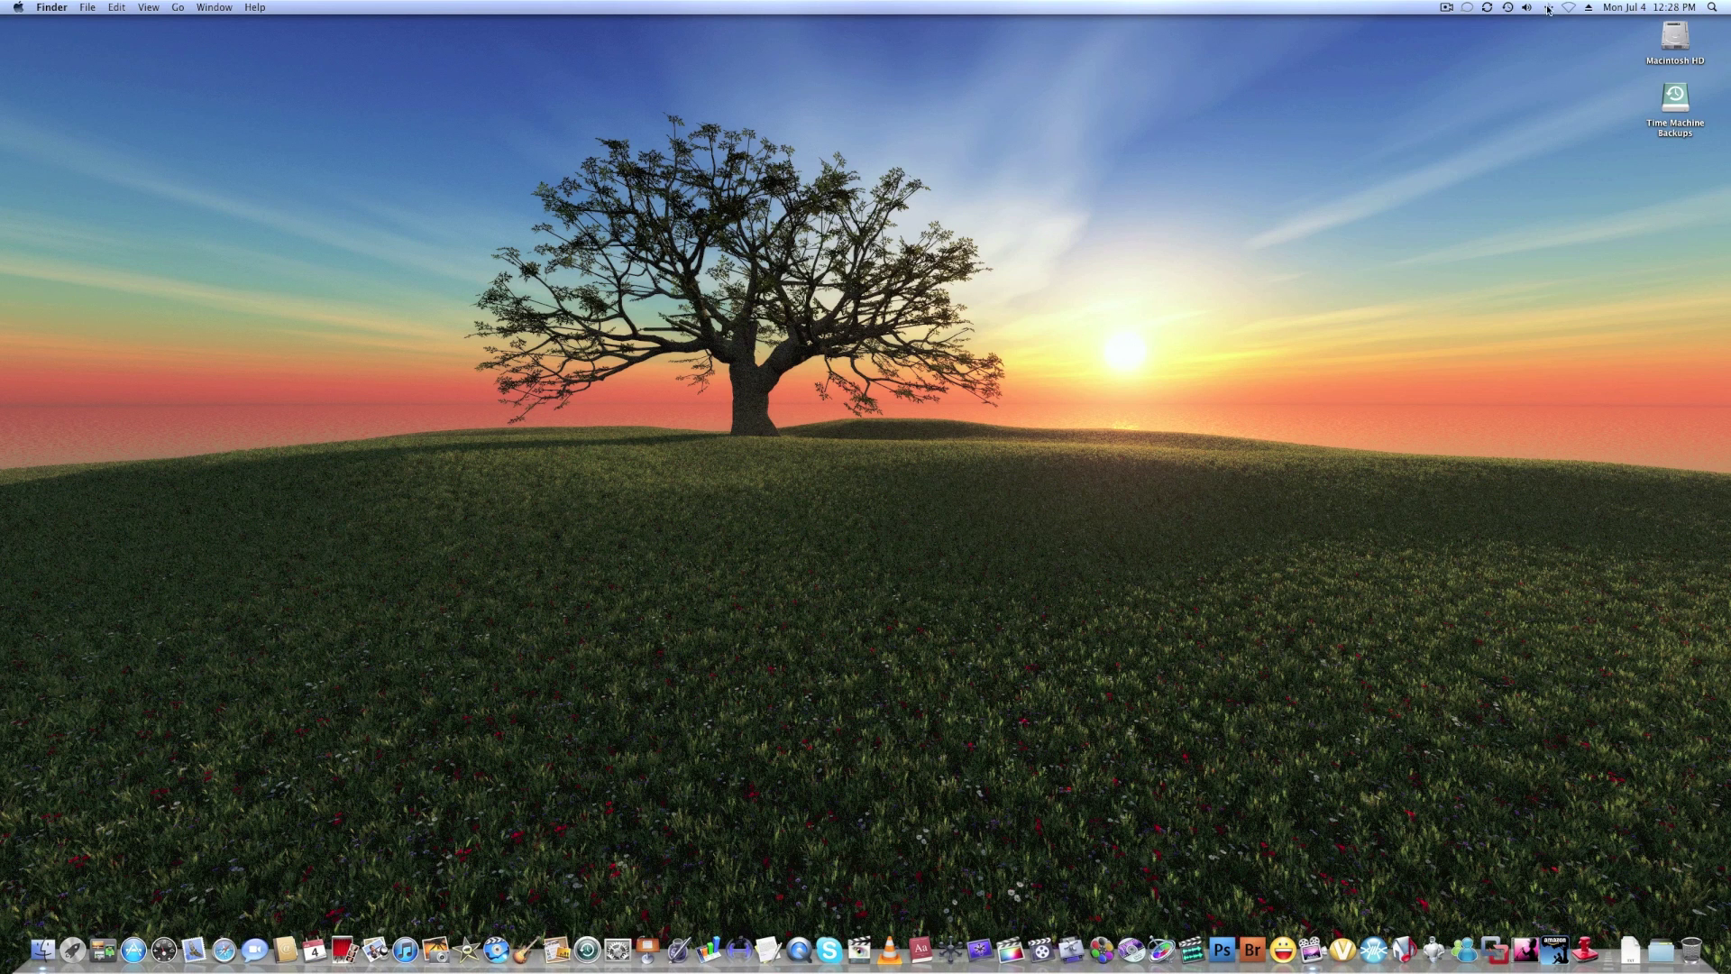
Step: Choose an item from a menu-bar menu, force quit a running Dock app, and bring TextEdit forward
{"action": "left_click", "coordinate": [1443, 7]}
{"action": "left_click", "coordinate": [1469, 50]}
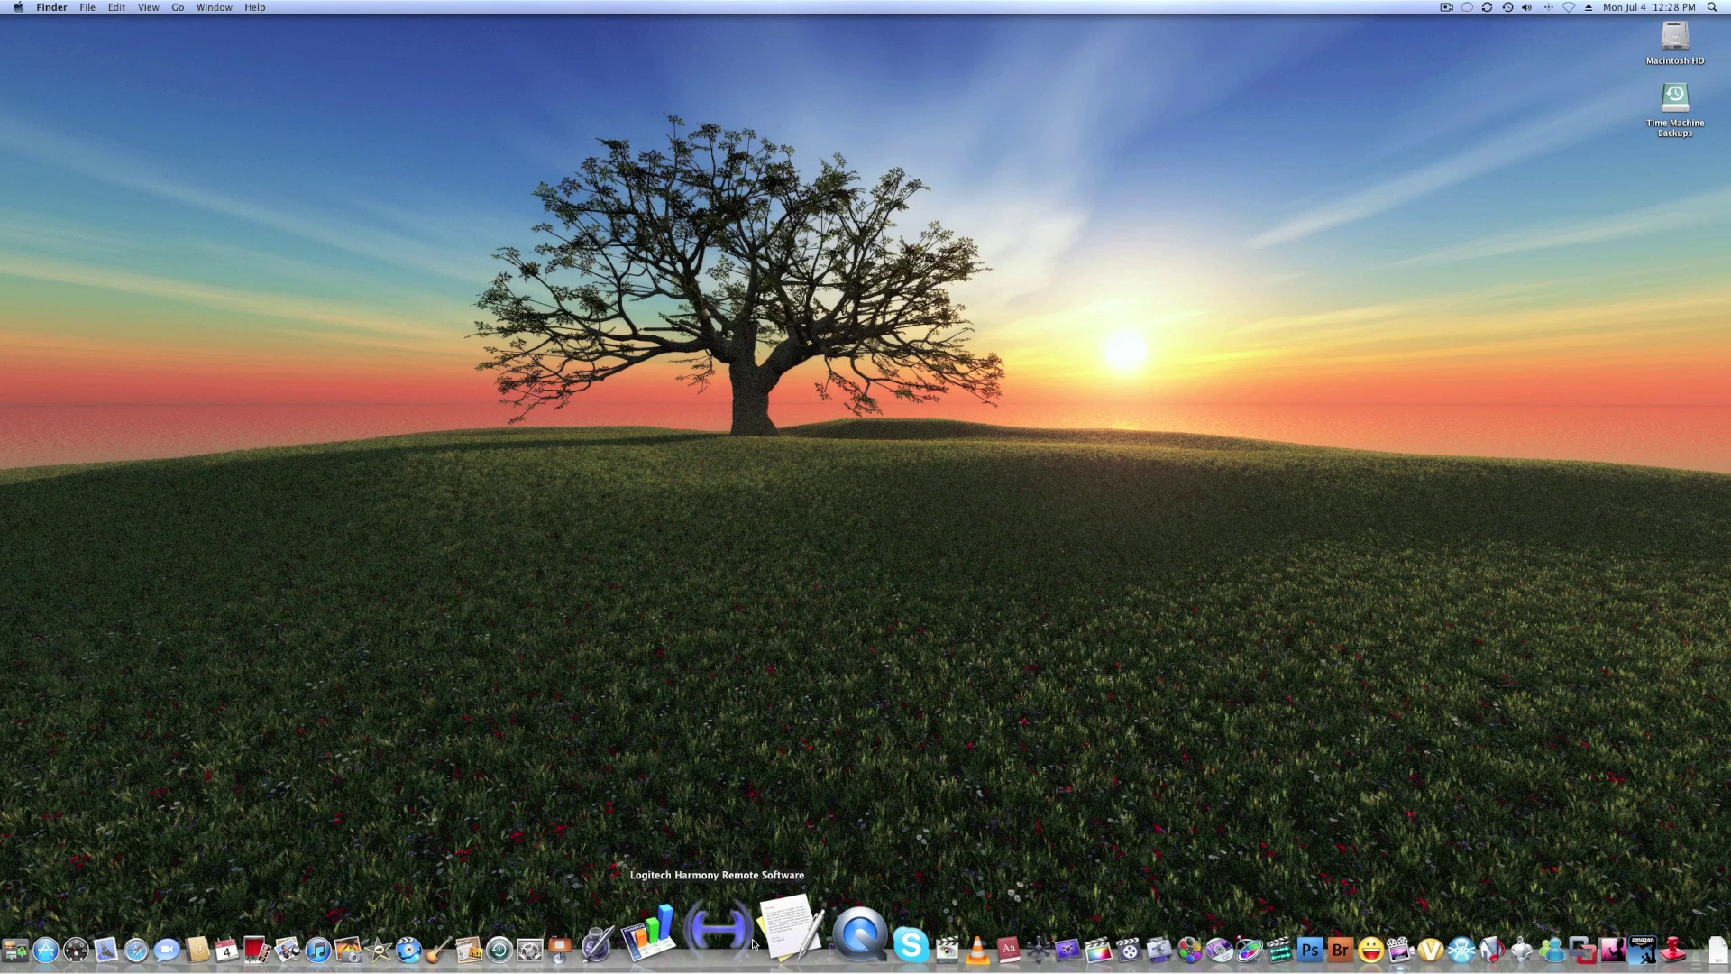
{"action": "right_click", "coordinate": [752, 942]}
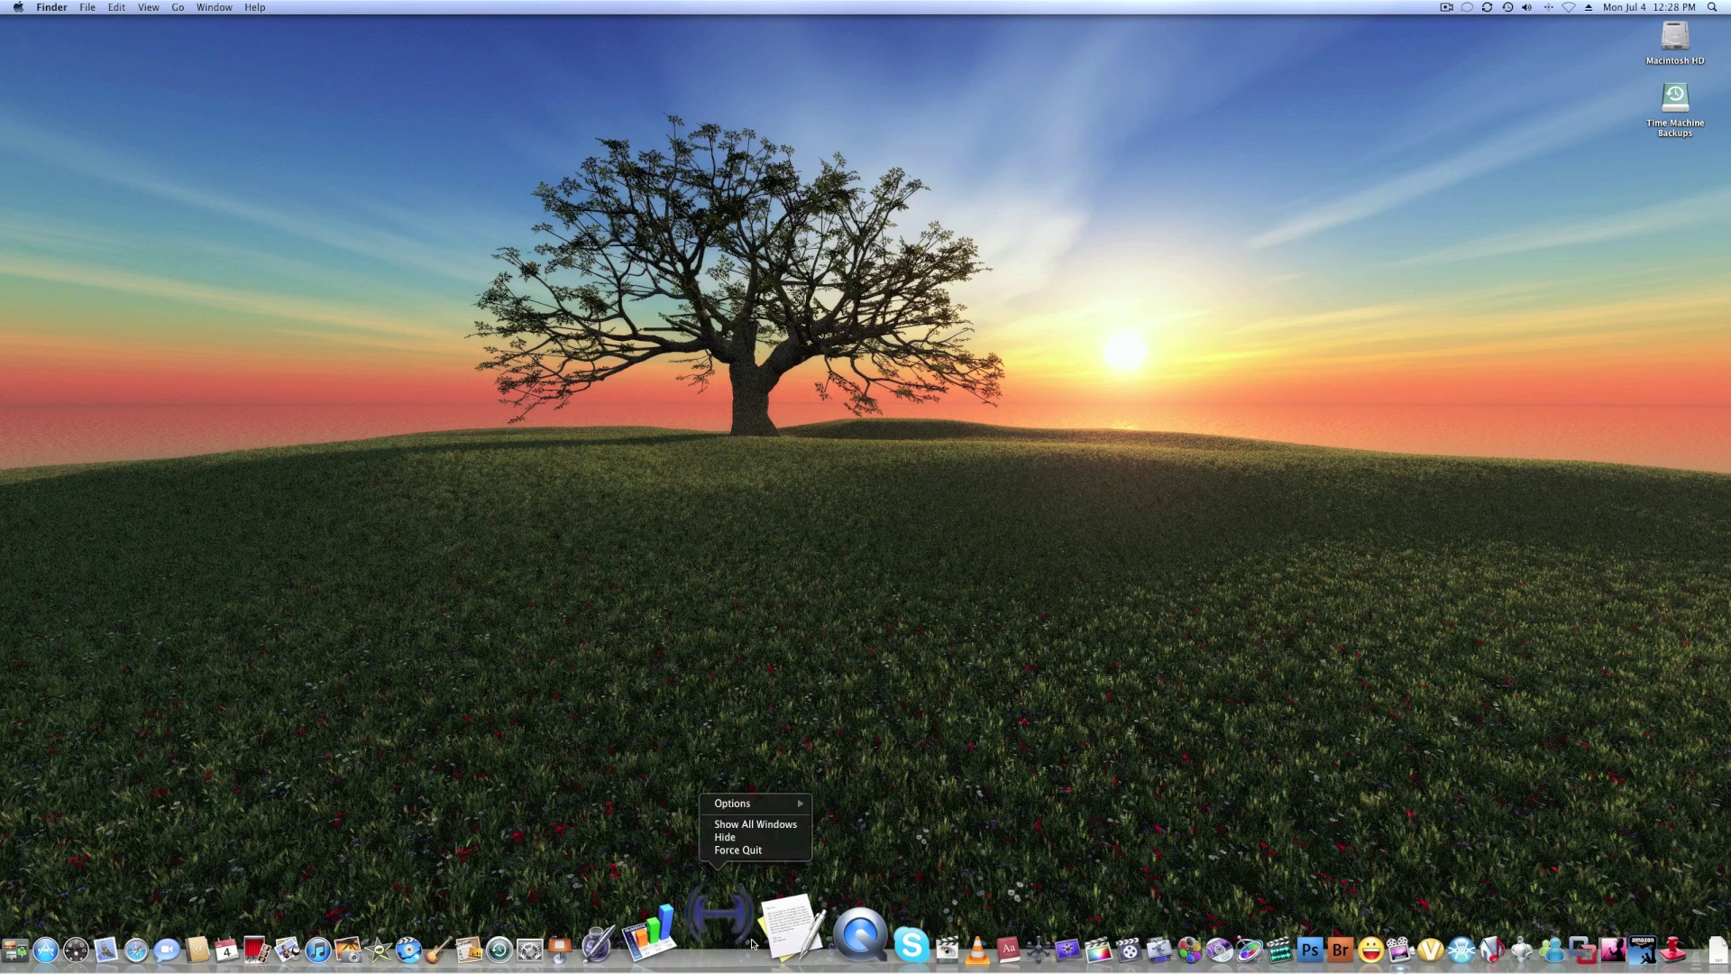
{"action": "left_click", "coordinate": [738, 849]}
{"action": "left_click", "coordinate": [774, 933]}
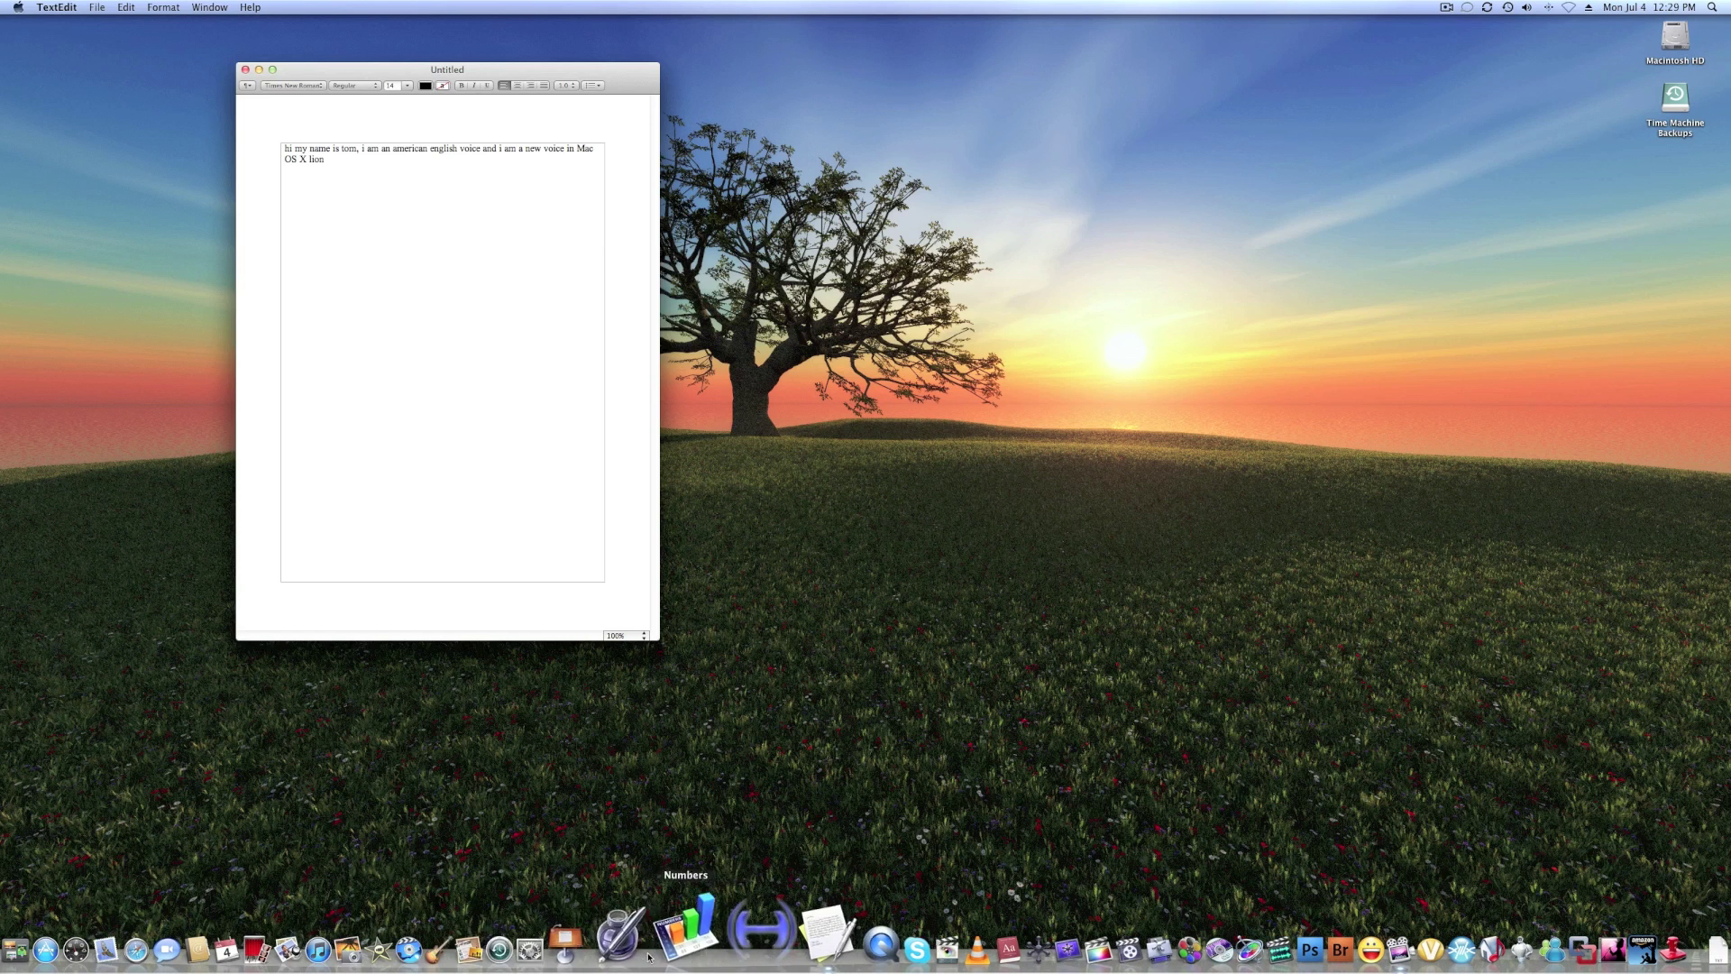
Step: Set the system voice to Tom in the Speech preferences' Text to Speech settings
{"action": "left_click", "coordinate": [646, 947]}
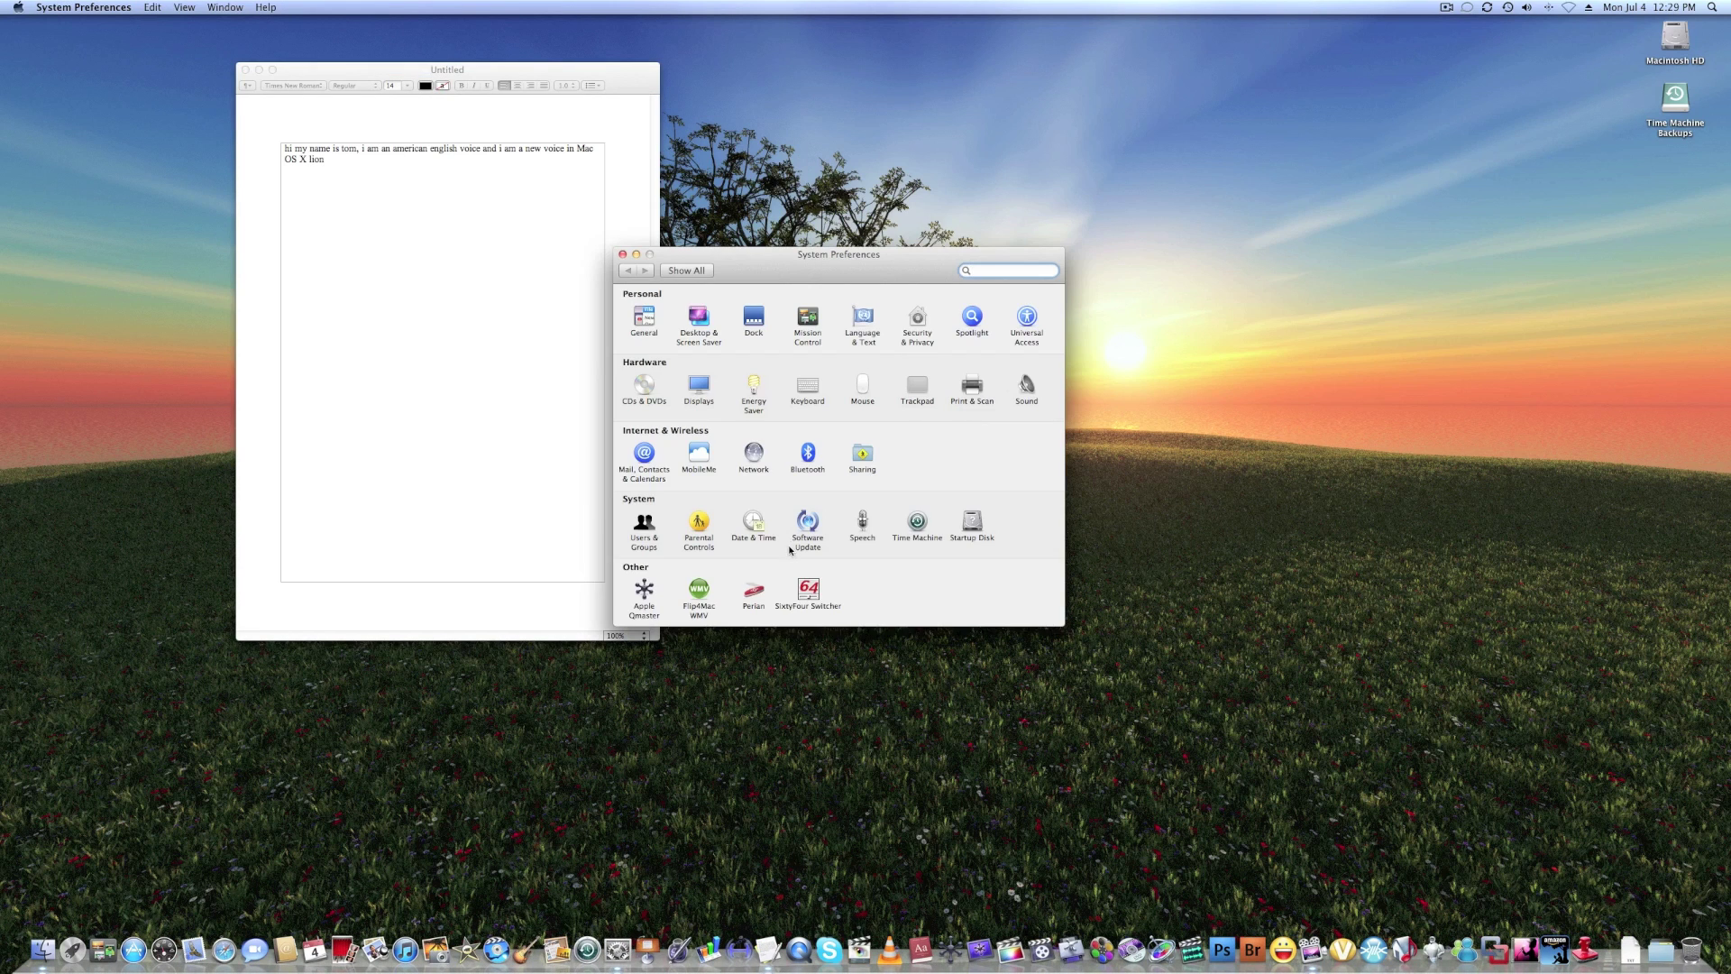
{"action": "left_click", "coordinate": [864, 522]}
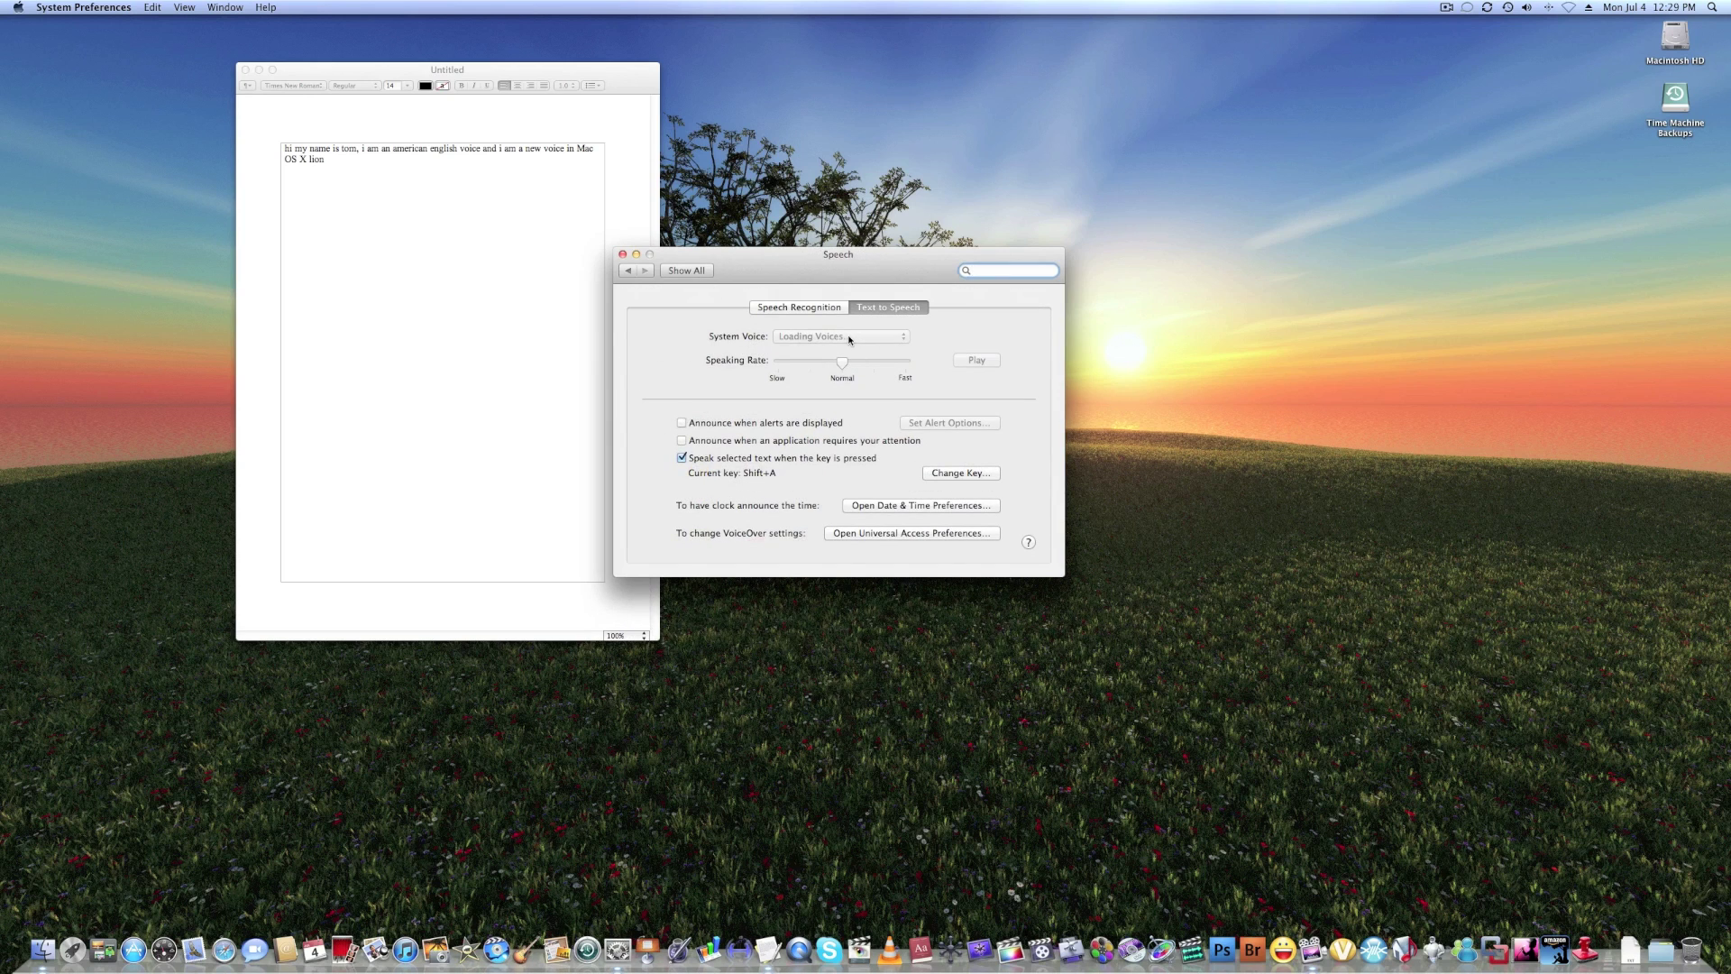
{"action": "left_click", "coordinate": [849, 339]}
{"action": "left_click", "coordinate": [869, 359]}
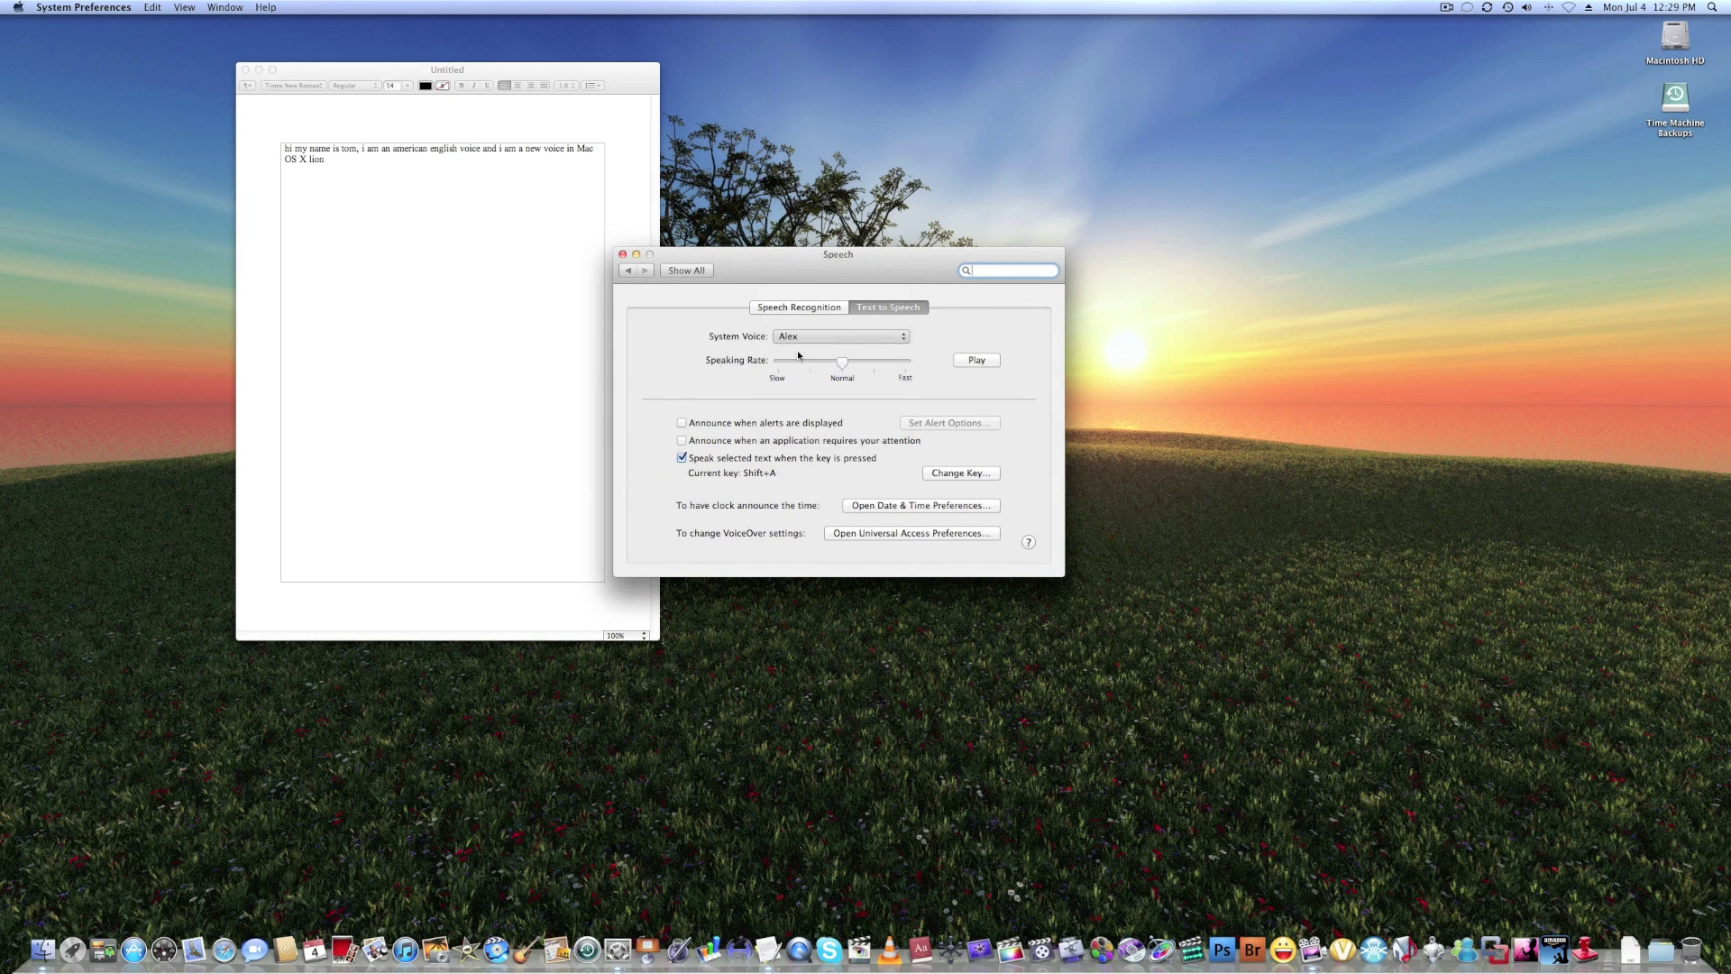
Step: Have TextEdit's sentence read aloud in the Tom voice, then hide TextEdit
{"action": "left_click", "coordinate": [521, 377]}
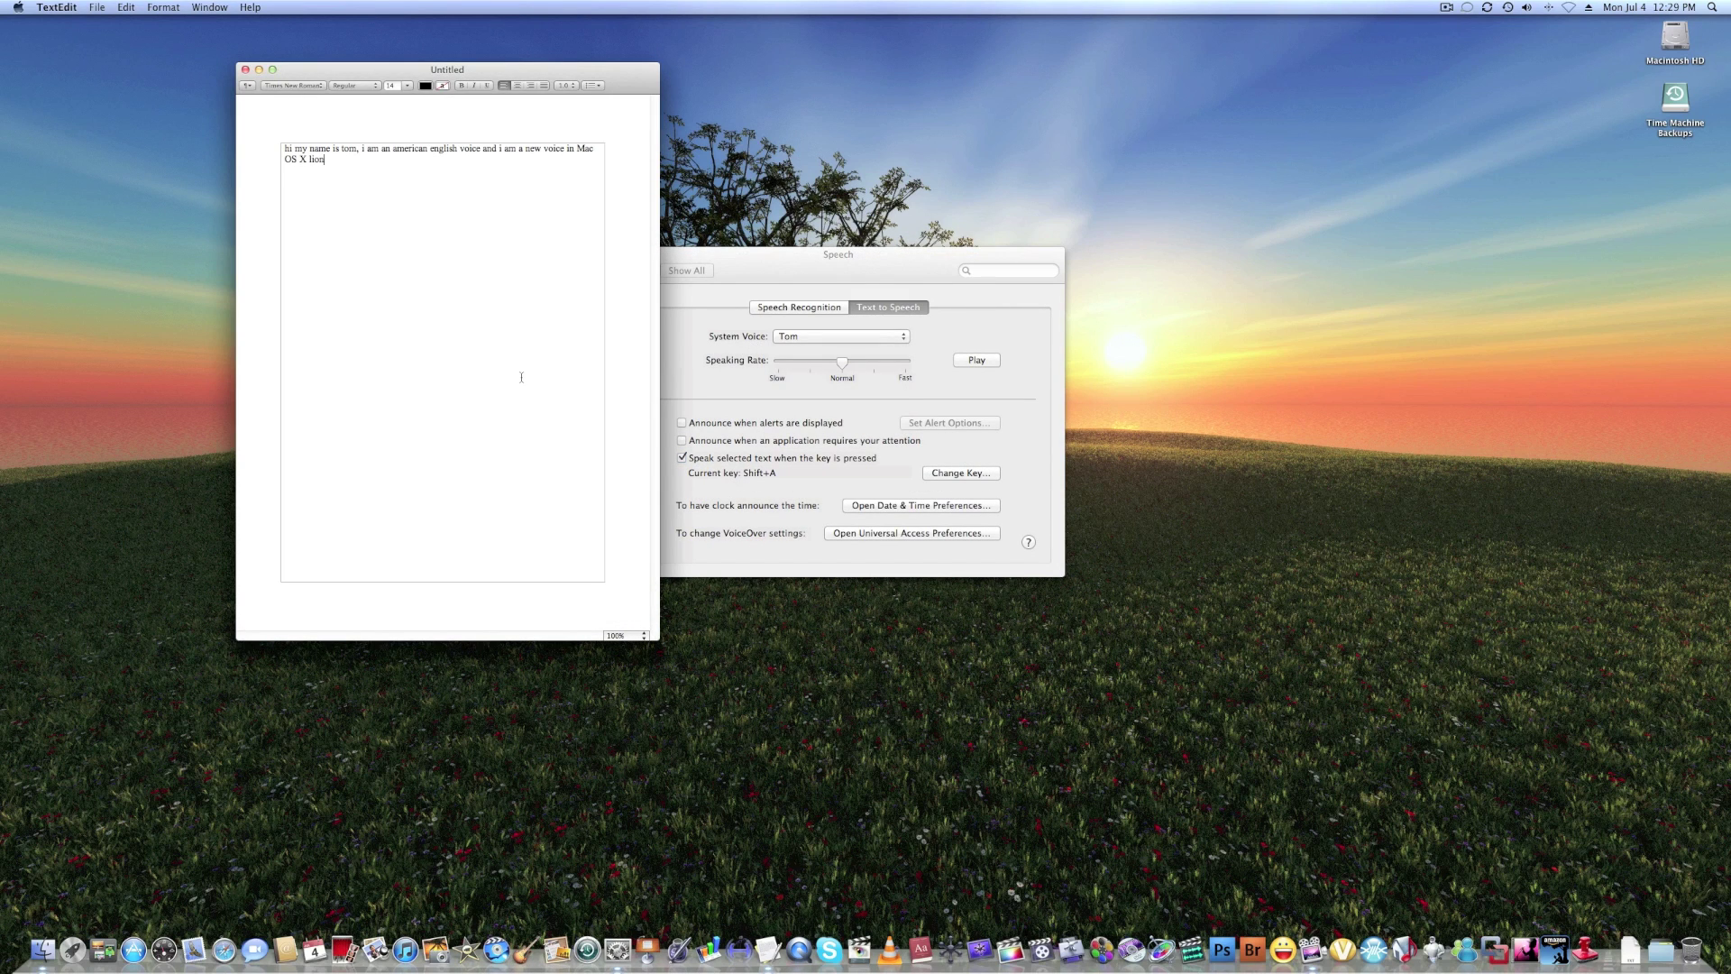
{"action": "key", "text": "XF86AudioRaiseVolume"}
{"action": "key", "text": "super+c"}
{"action": "key", "text": "XF86AudioLowerVolume"}
{"action": "key", "text": "super+h"}
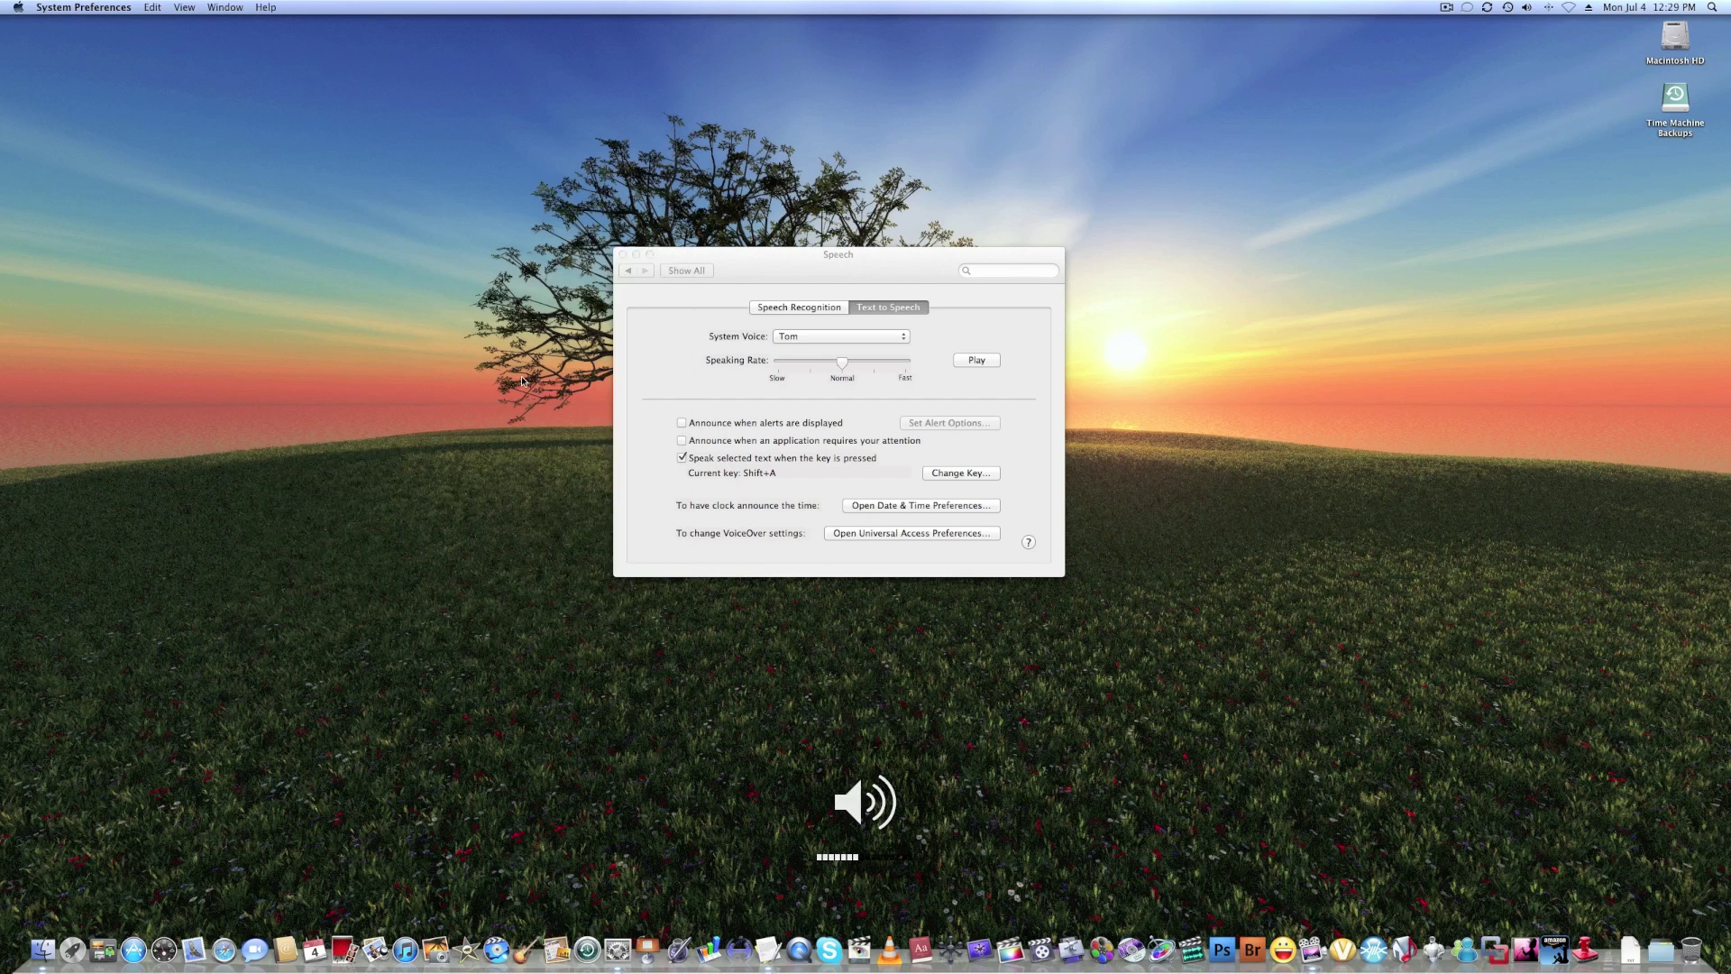
{"action": "left_click", "coordinate": [811, 335]}
{"action": "left_click", "coordinate": [805, 390]}
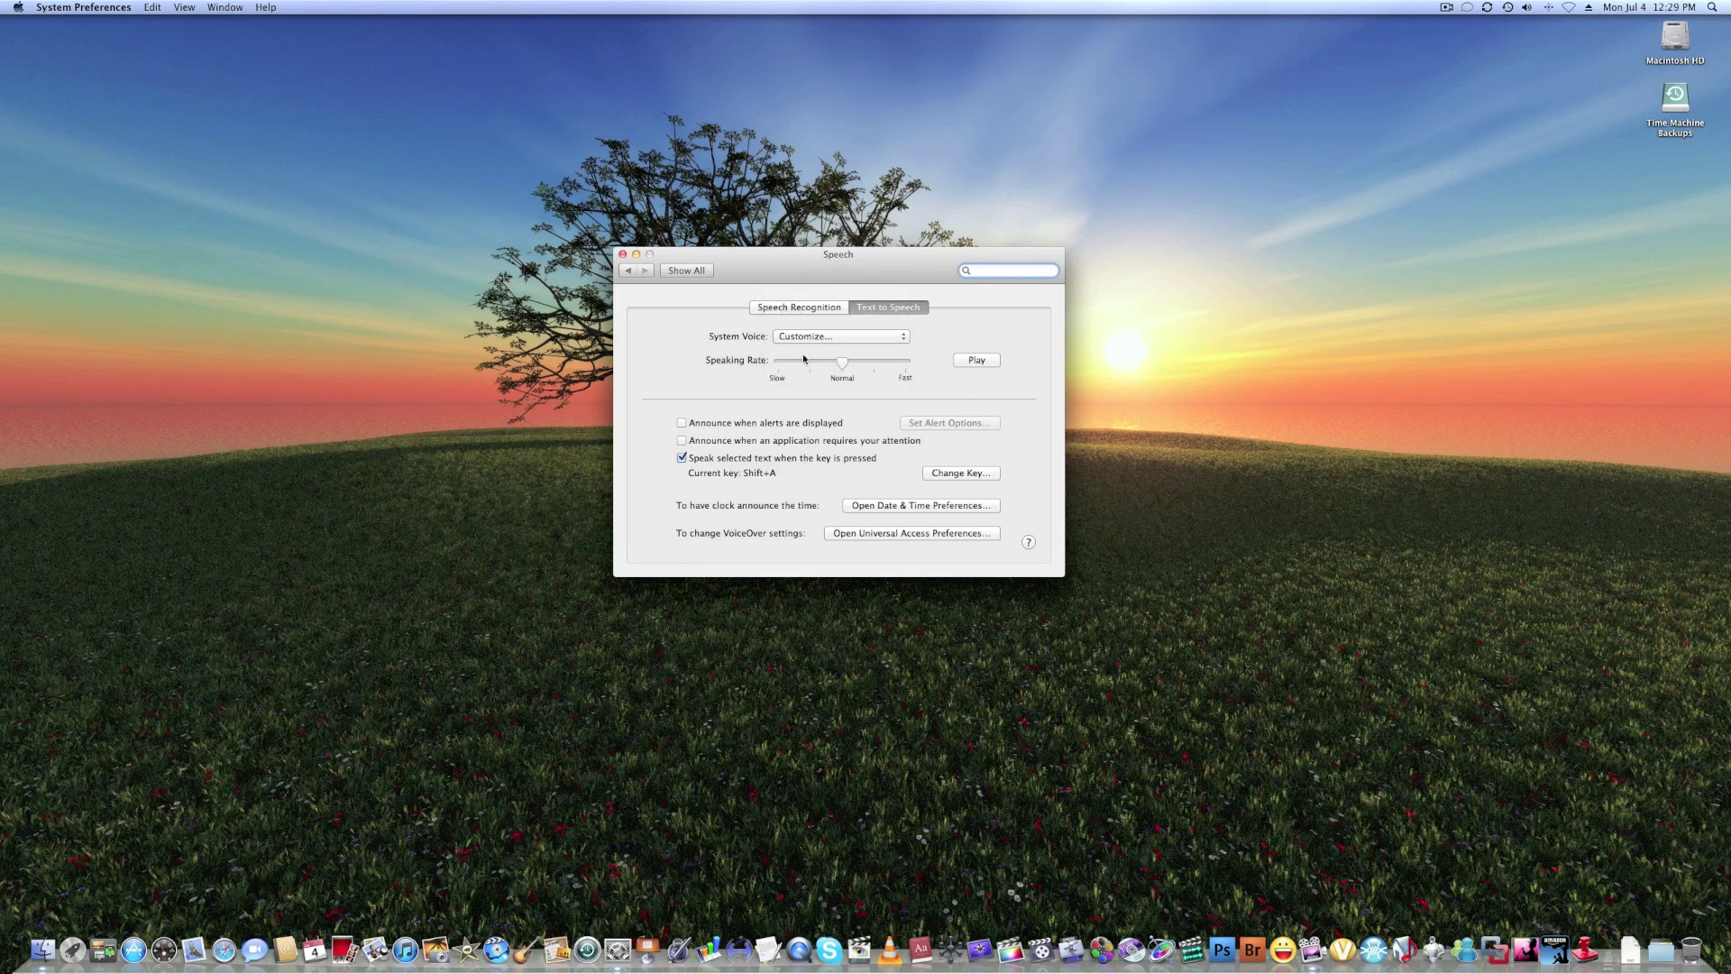
{"action": "scroll", "coordinate": [787, 404], "scroll_direction": "down", "scroll_amount": 10}
{"action": "scroll", "coordinate": [787, 405], "scroll_direction": "down", "scroll_amount": 8}
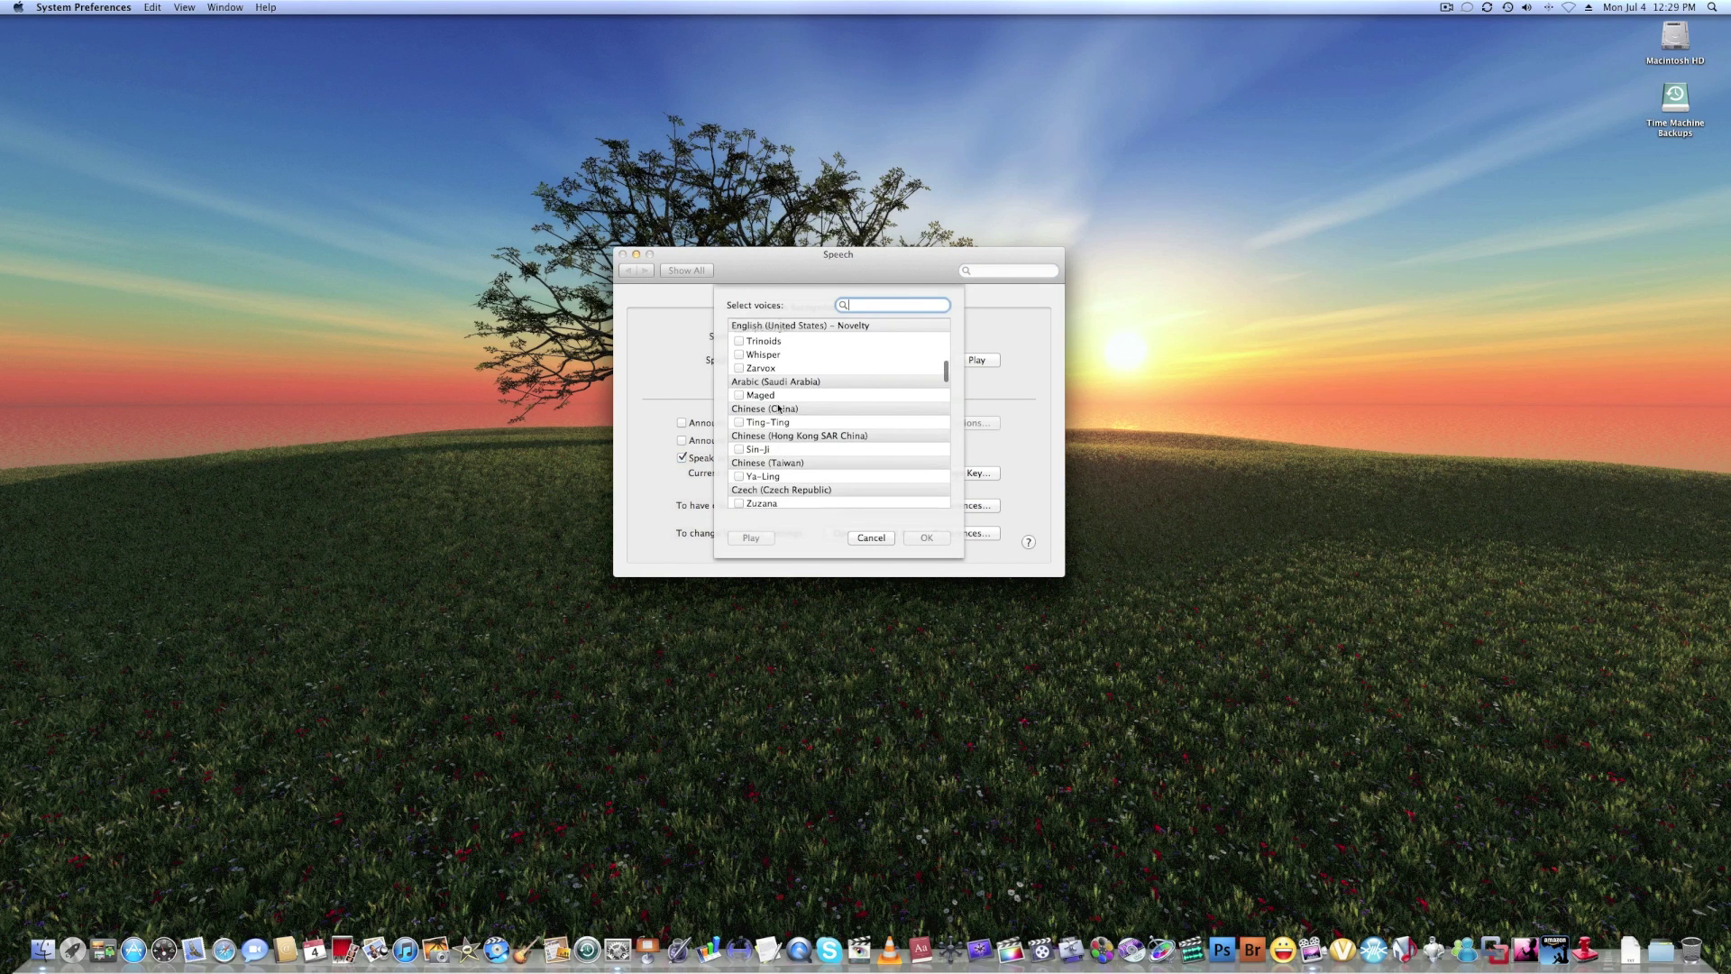
{"action": "left_click", "coordinate": [739, 388]}
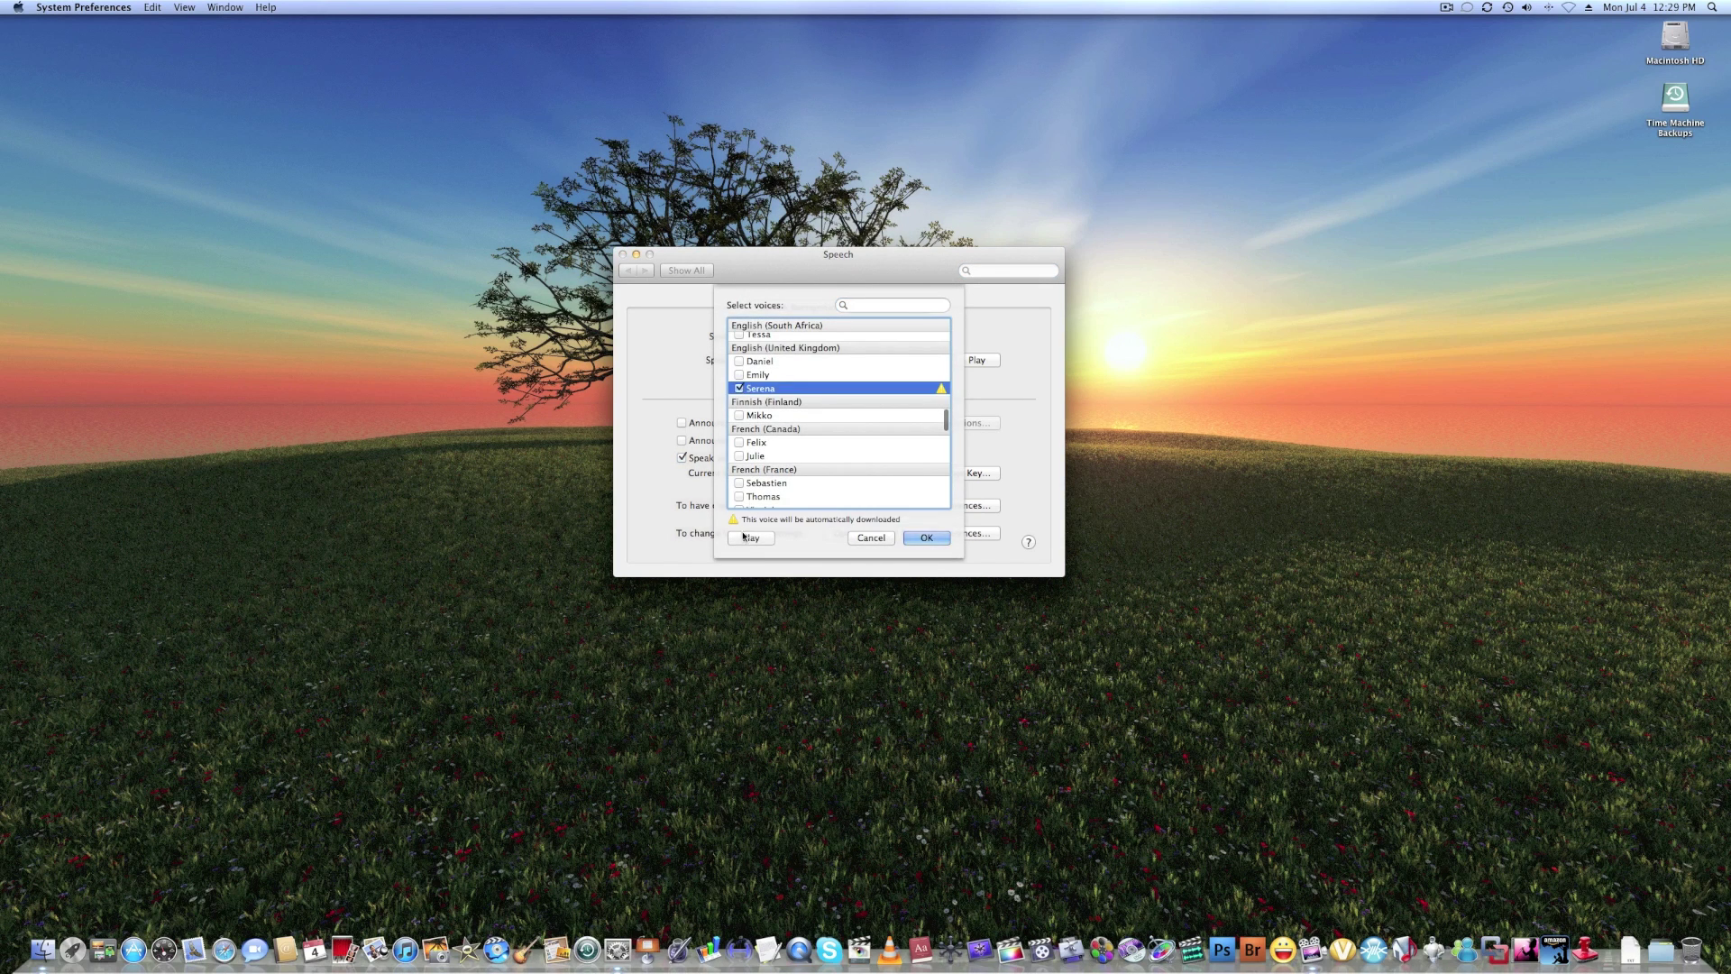
{"action": "left_click", "coordinate": [751, 538]}
{"action": "key", "text": "XF86AudioRaiseVolume"}
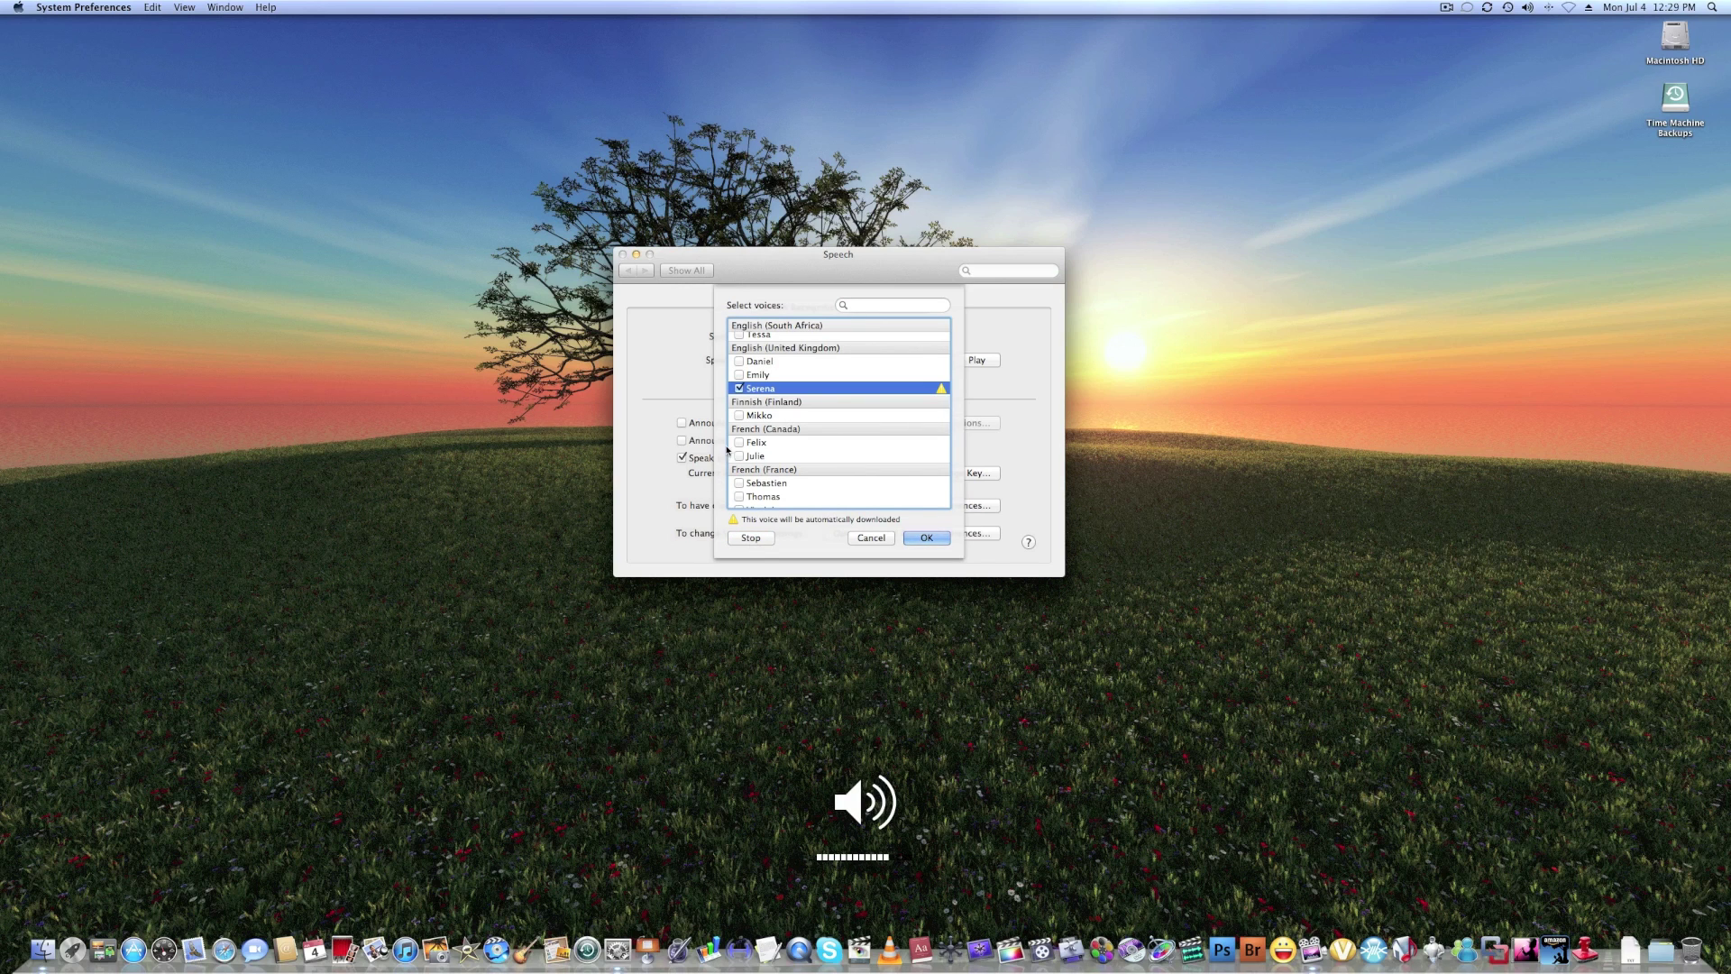
{"action": "key", "text": "Down"}
{"action": "key", "text": "Down"}
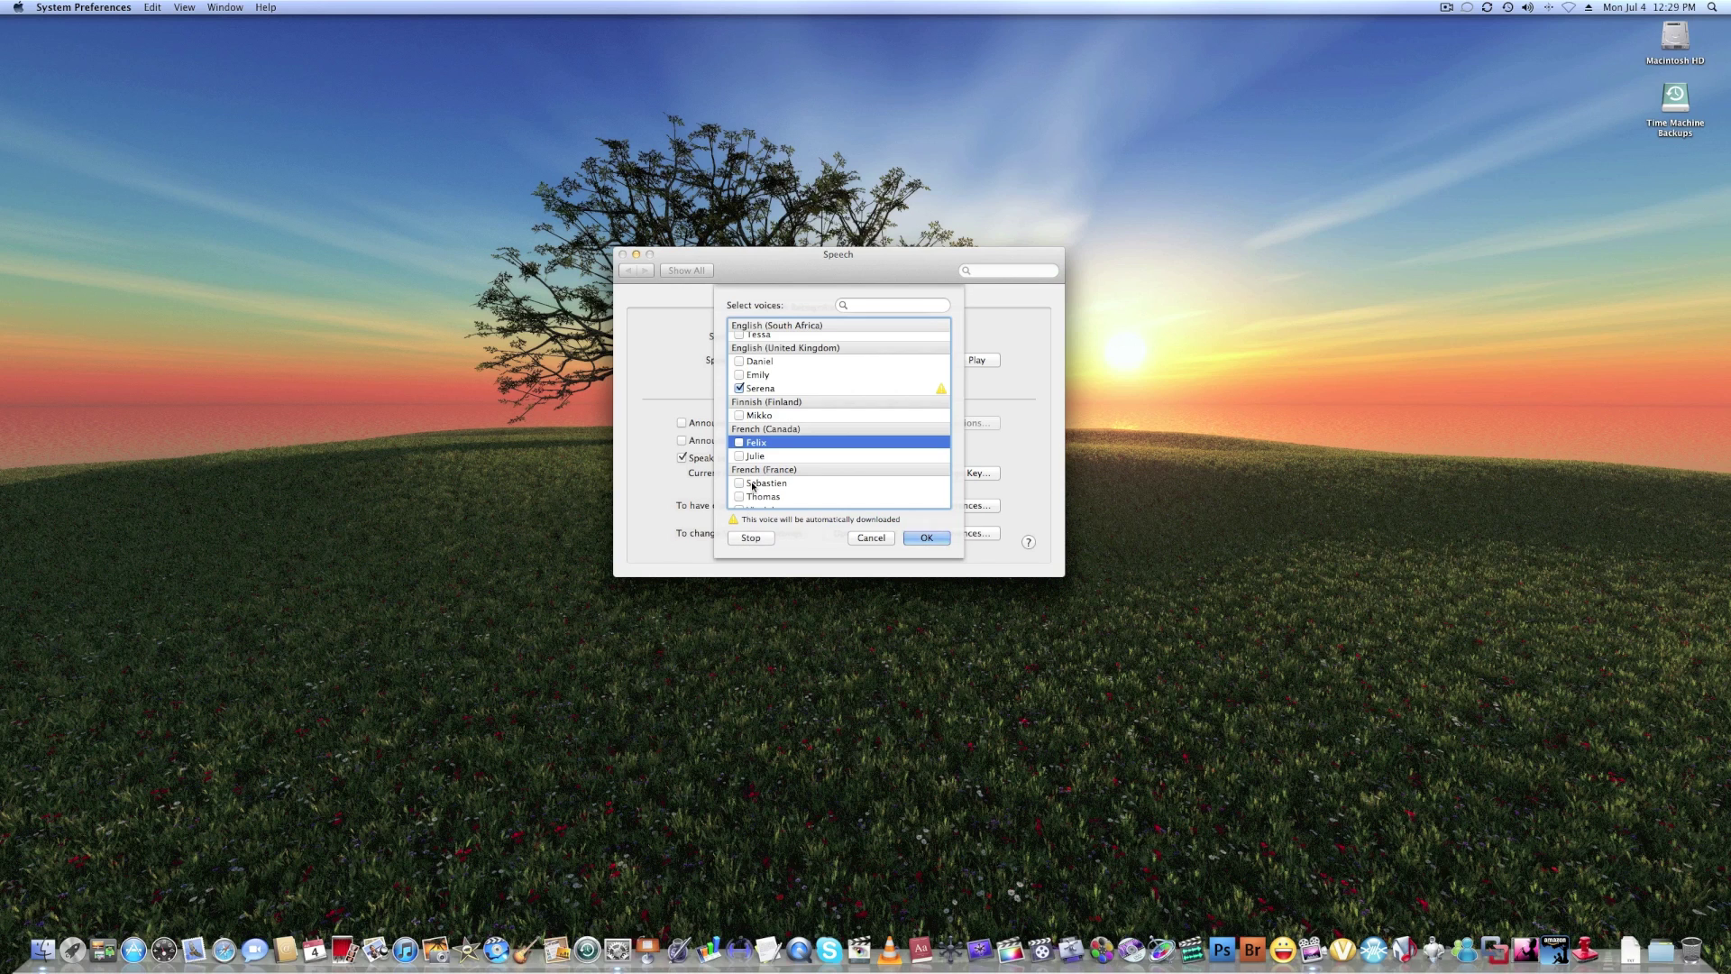
{"action": "scroll", "coordinate": [752, 487], "scroll_direction": "down", "scroll_amount": 5}
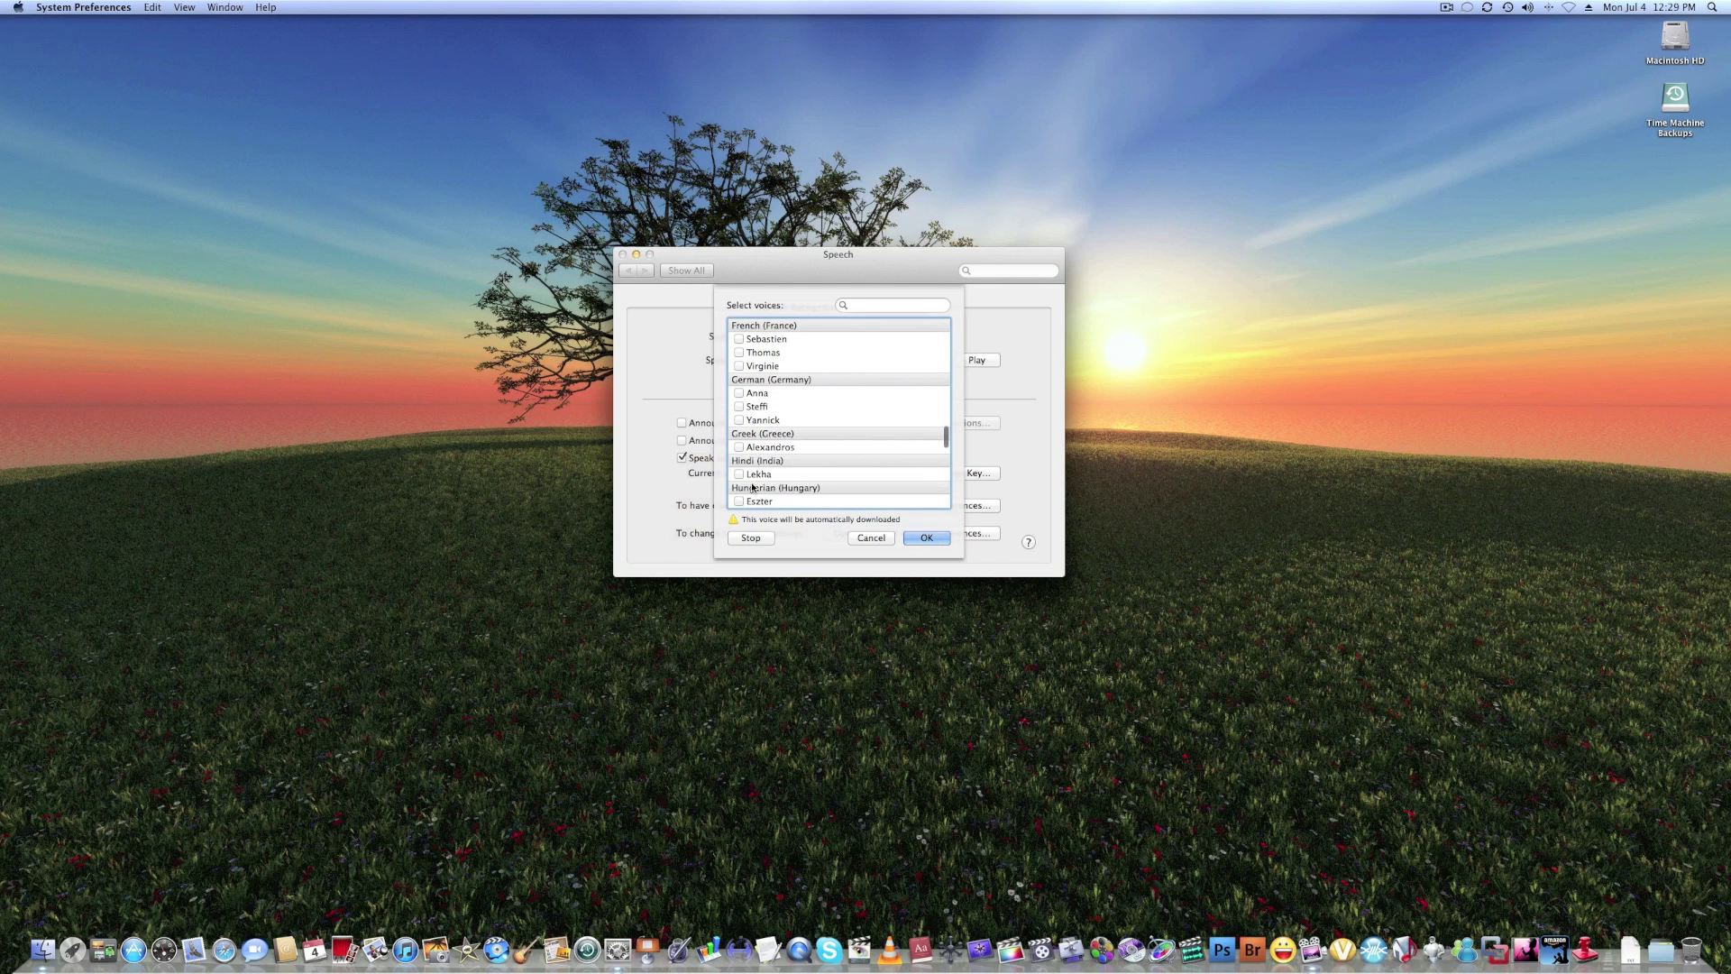
{"action": "left_click", "coordinate": [754, 395]}
{"action": "left_click", "coordinate": [752, 538]}
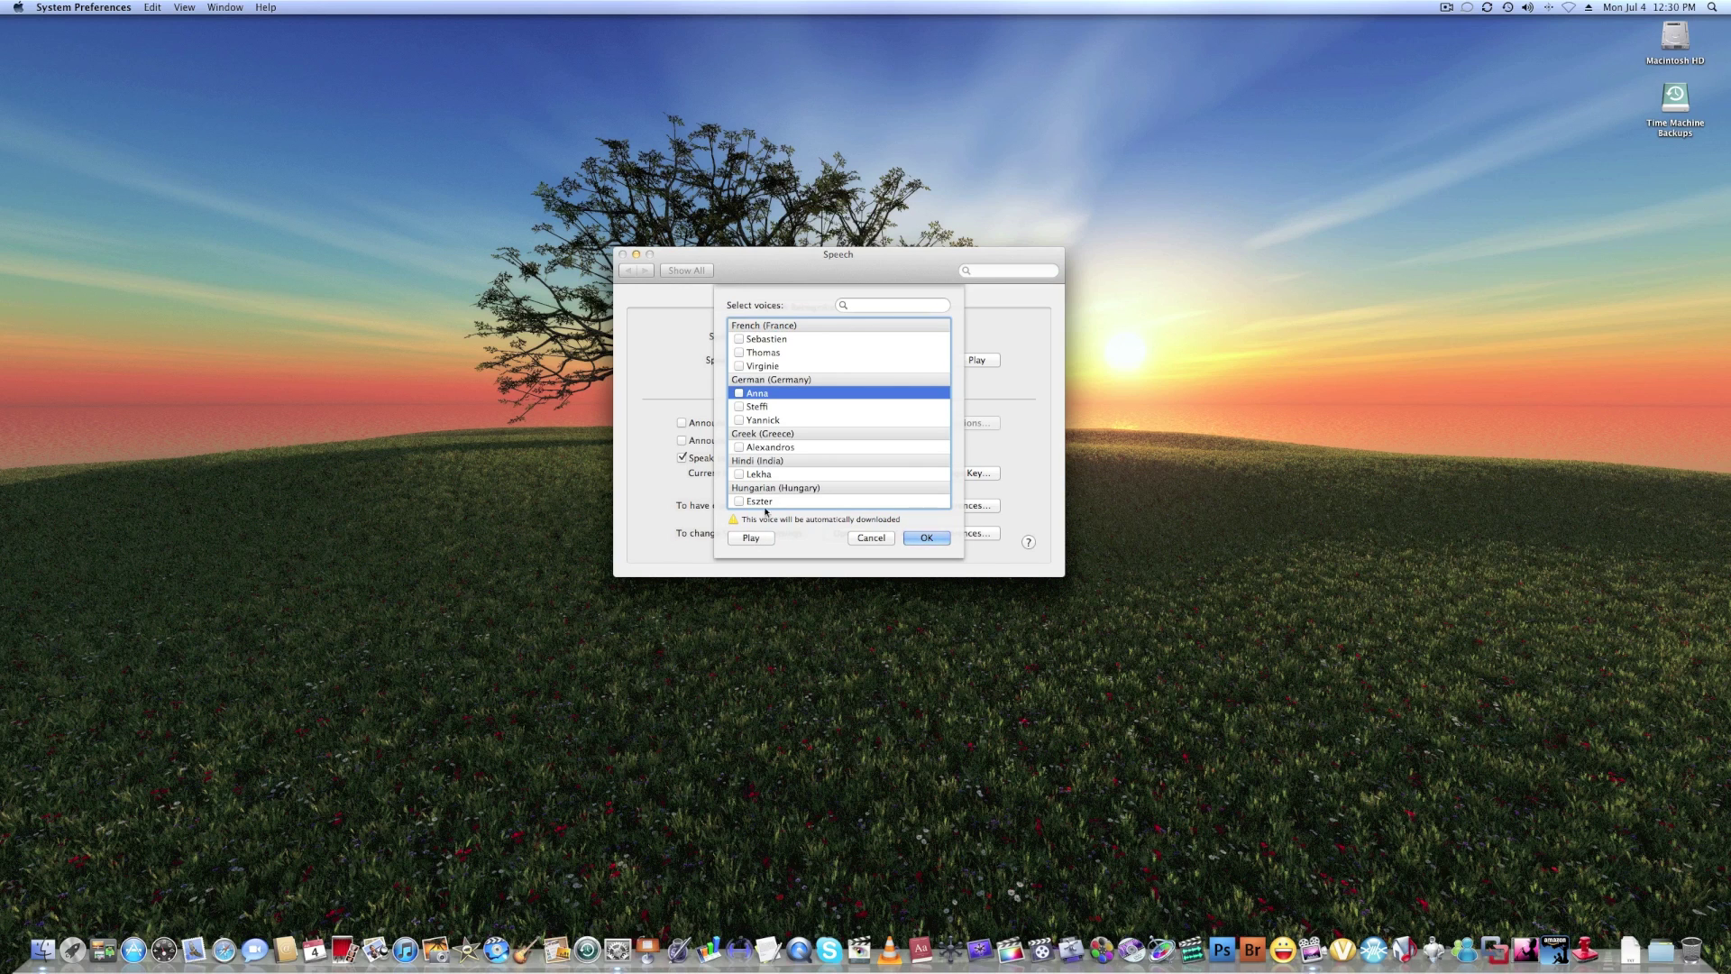
{"action": "left_click", "coordinate": [739, 393]}
{"action": "key", "text": "Return"}
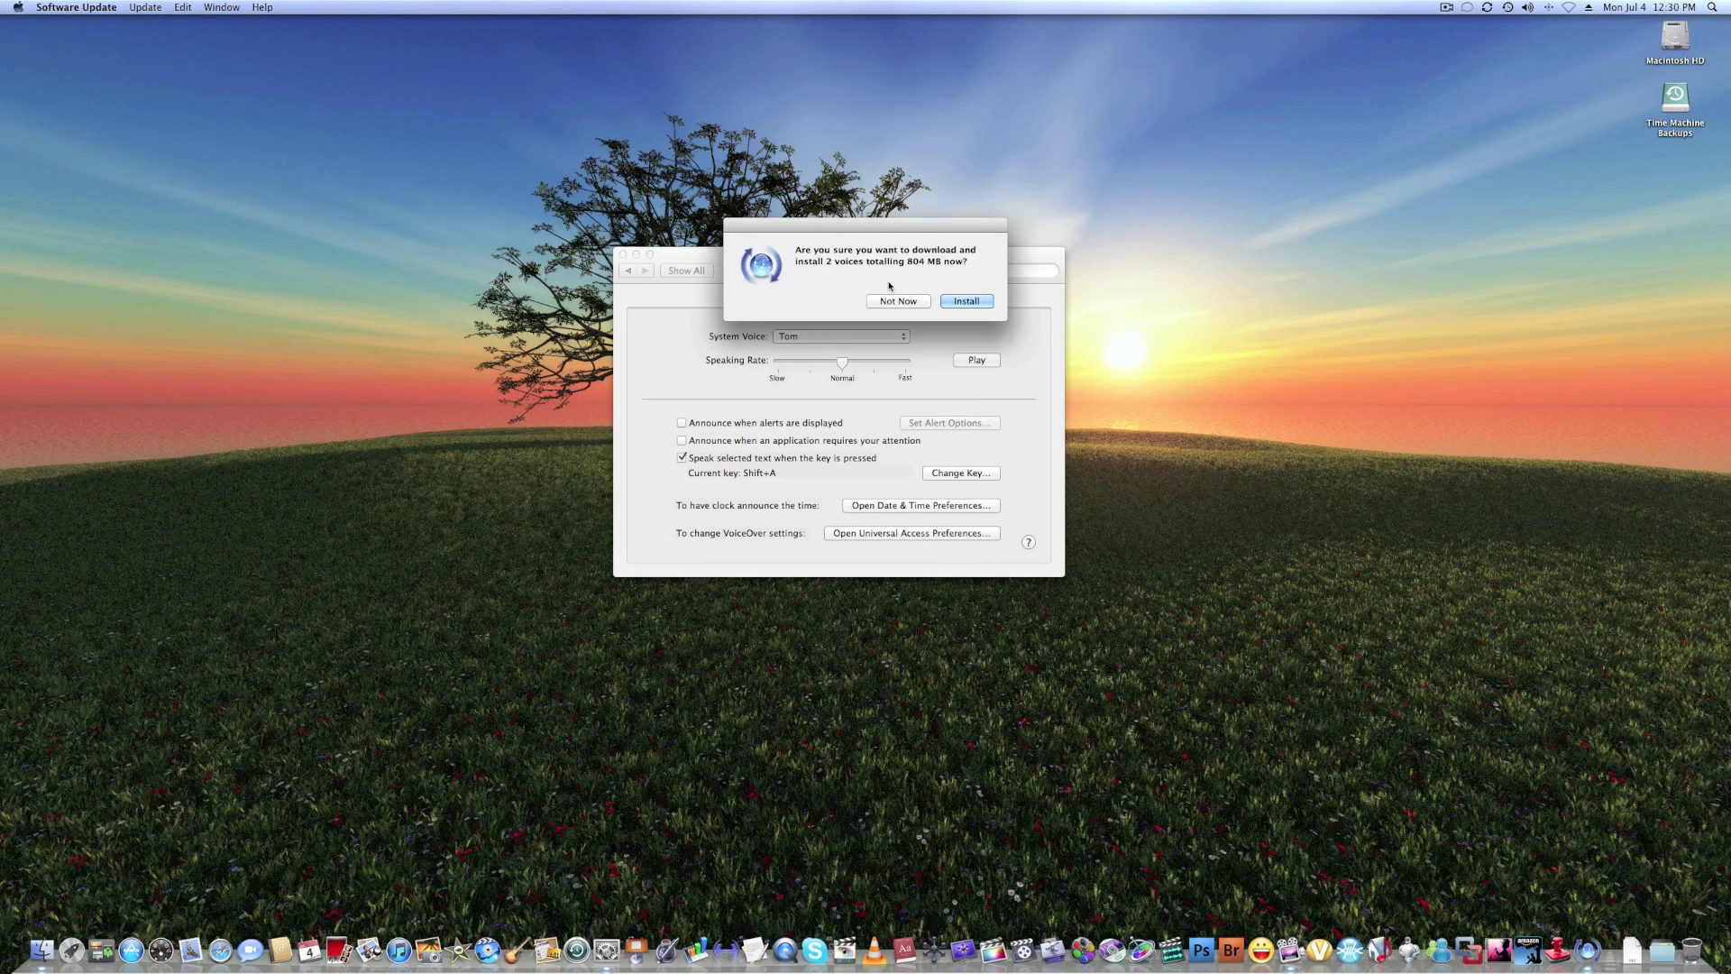
{"action": "left_click", "coordinate": [890, 302]}
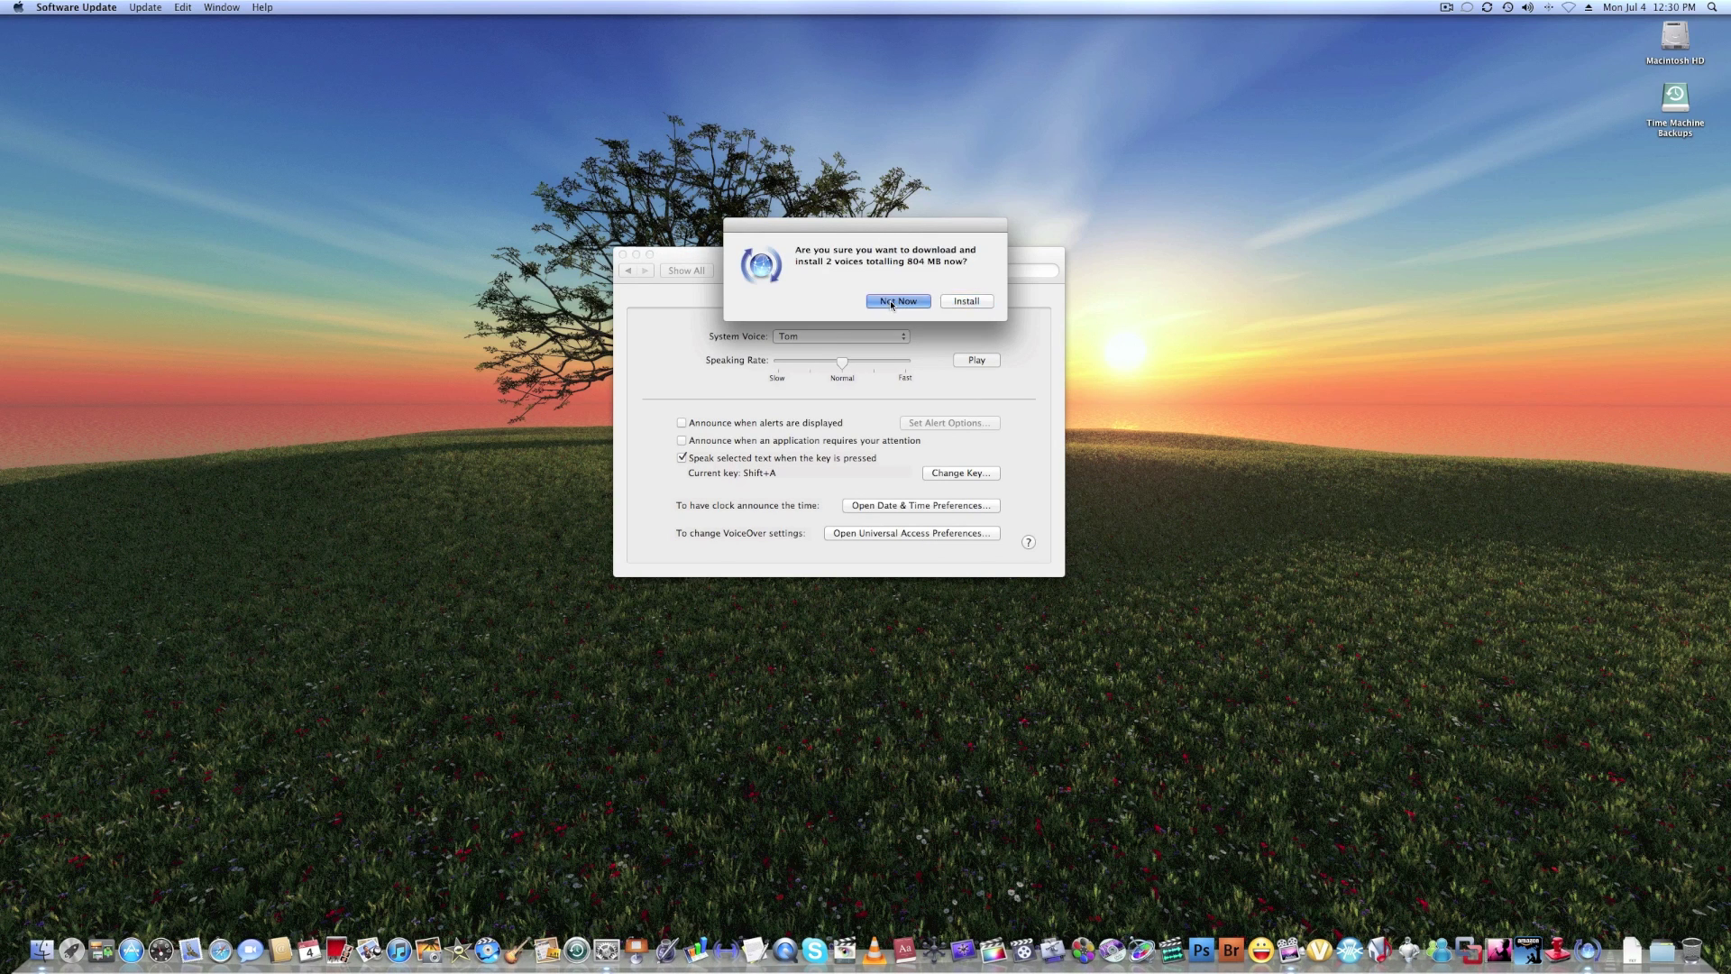
Step: Go back to the full preferences overview and open the Time Machine pane
{"action": "key", "text": "XF86AudioRaiseVolume"}
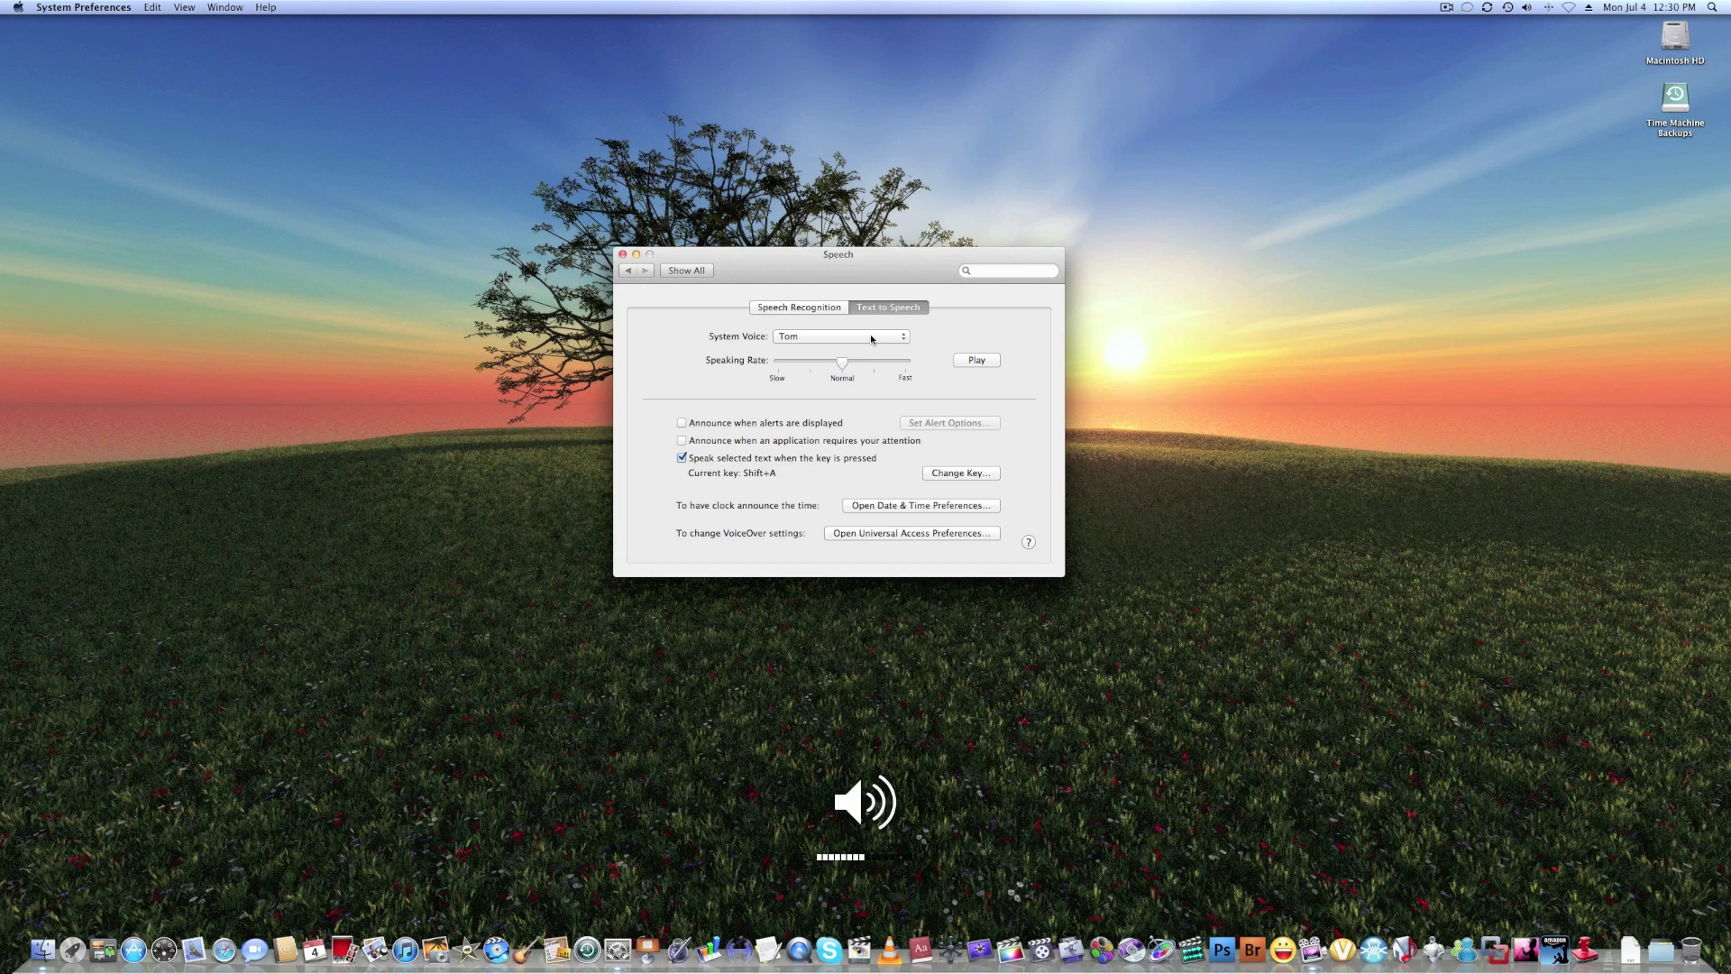
{"action": "left_click", "coordinate": [701, 271]}
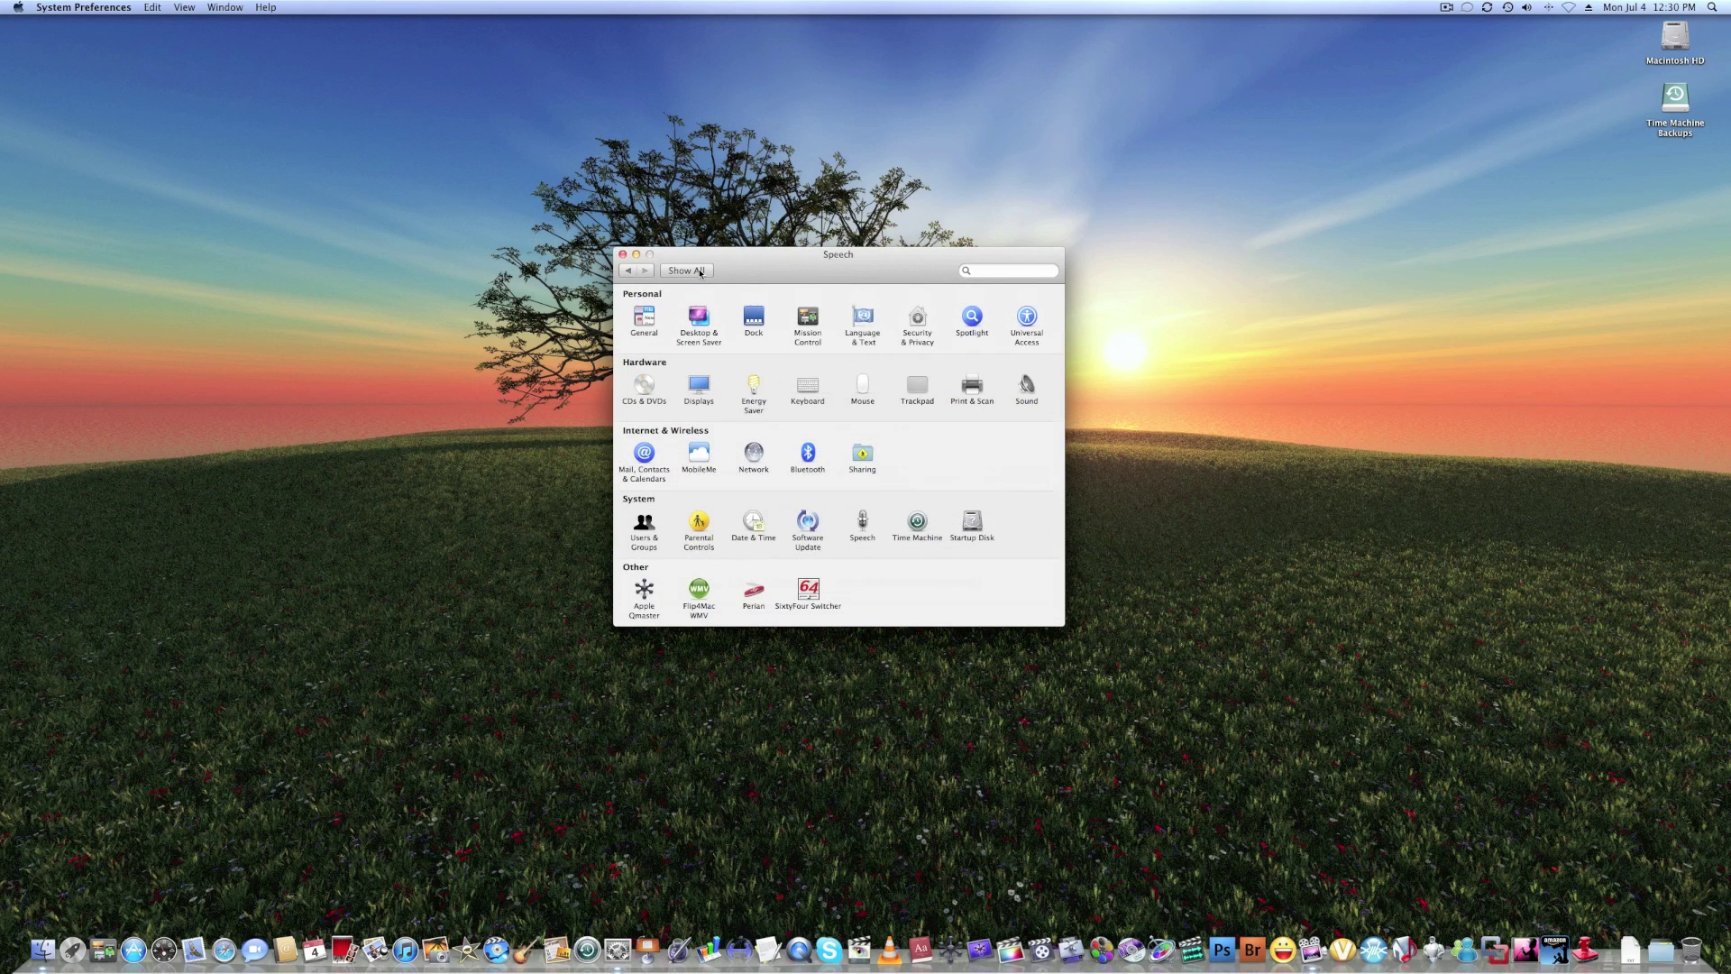
{"action": "key", "text": "XF86AudioRaiseVolume"}
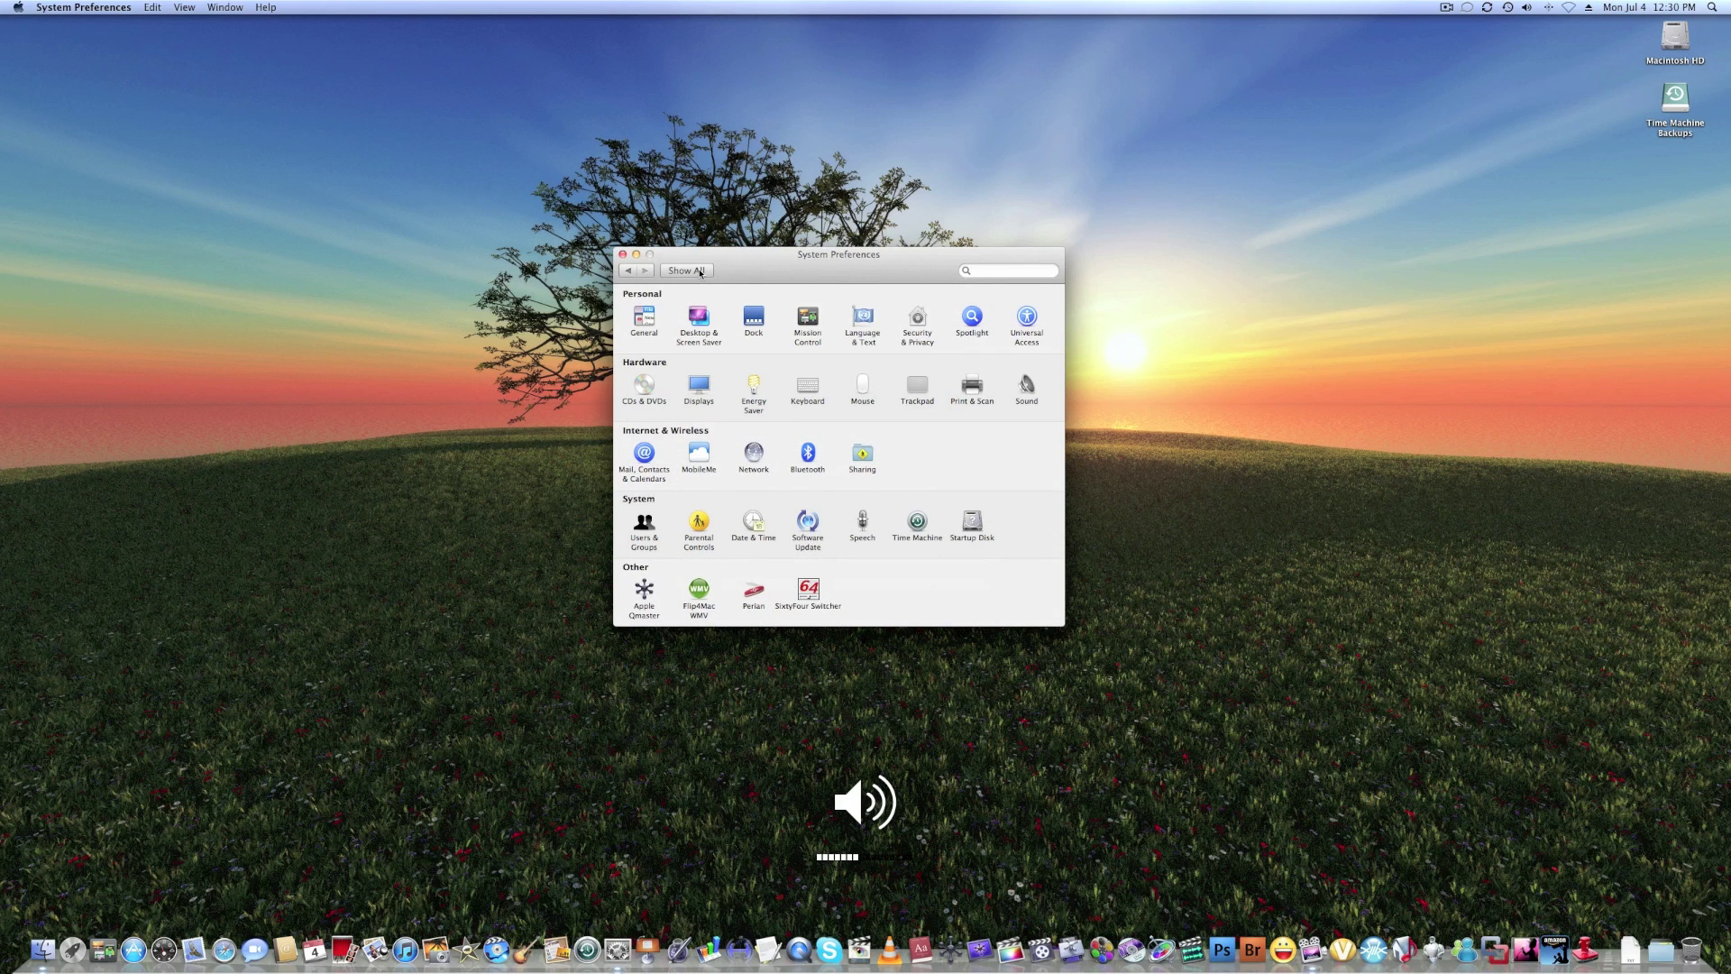
{"action": "key", "text": "XF86AudioLowerVolume"}
{"action": "key", "text": "XF86AudioLowerVolume"}
{"action": "left_click", "coordinate": [917, 523]}
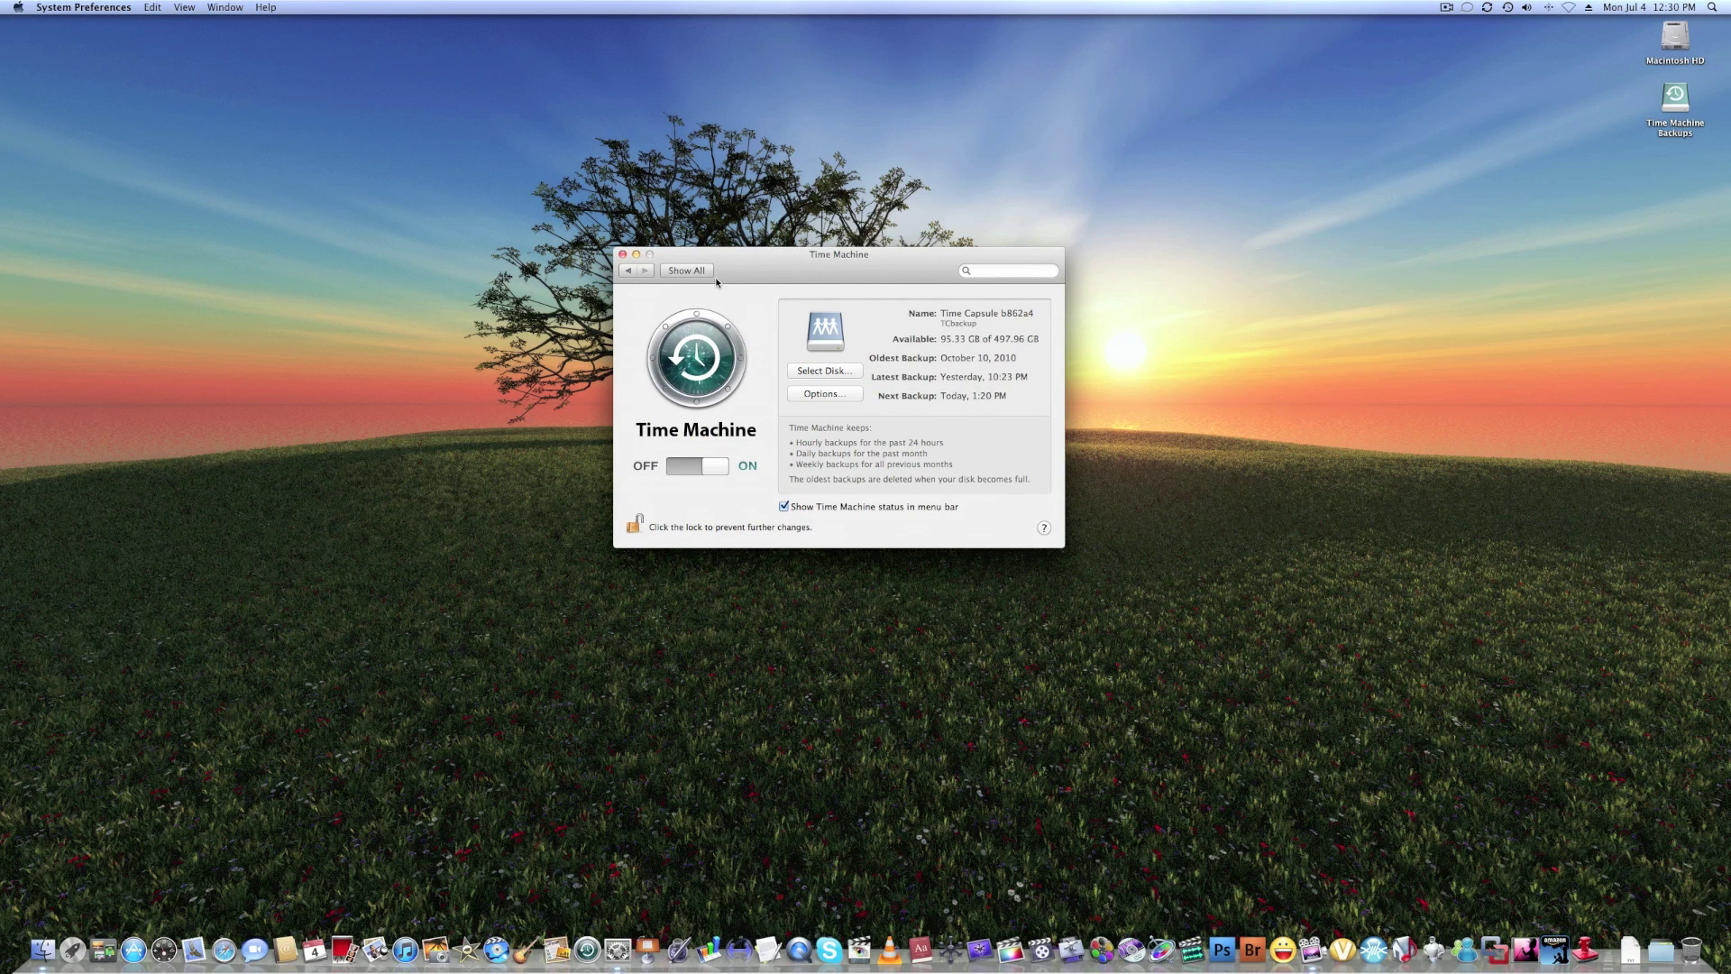
Step: Return to the preferences overview, launch TextEdit, clear its text and type 'fds'
{"action": "left_click", "coordinate": [688, 270]}
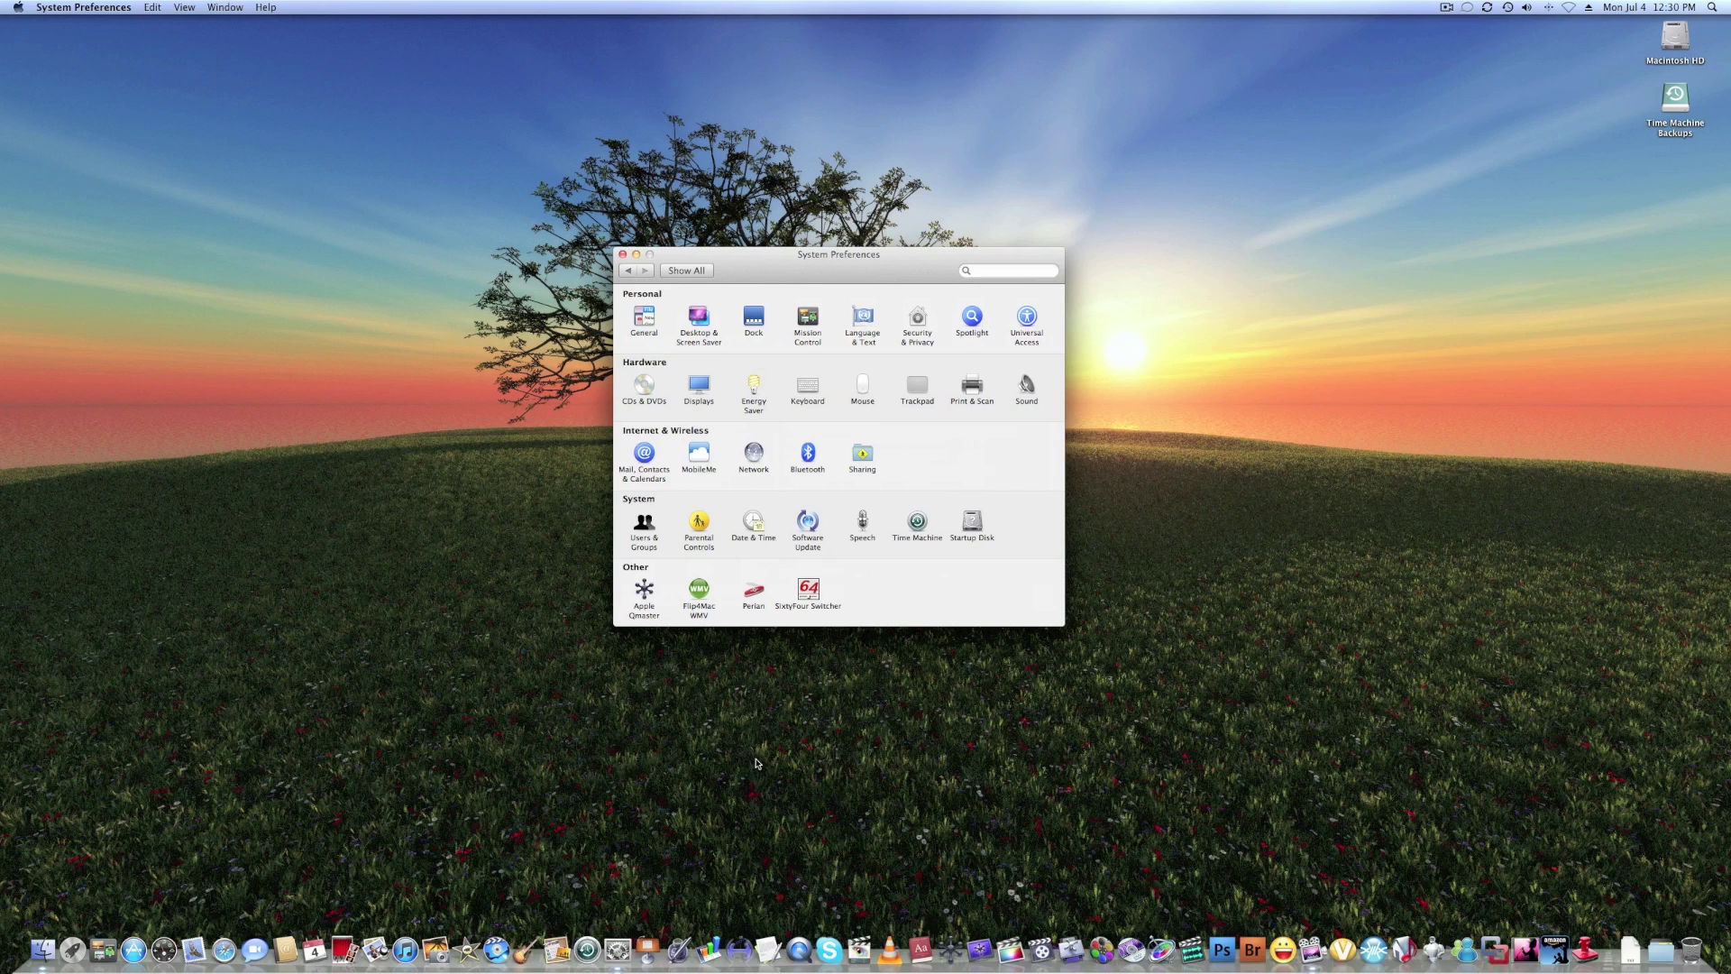
{"action": "left_click", "coordinate": [768, 949]}
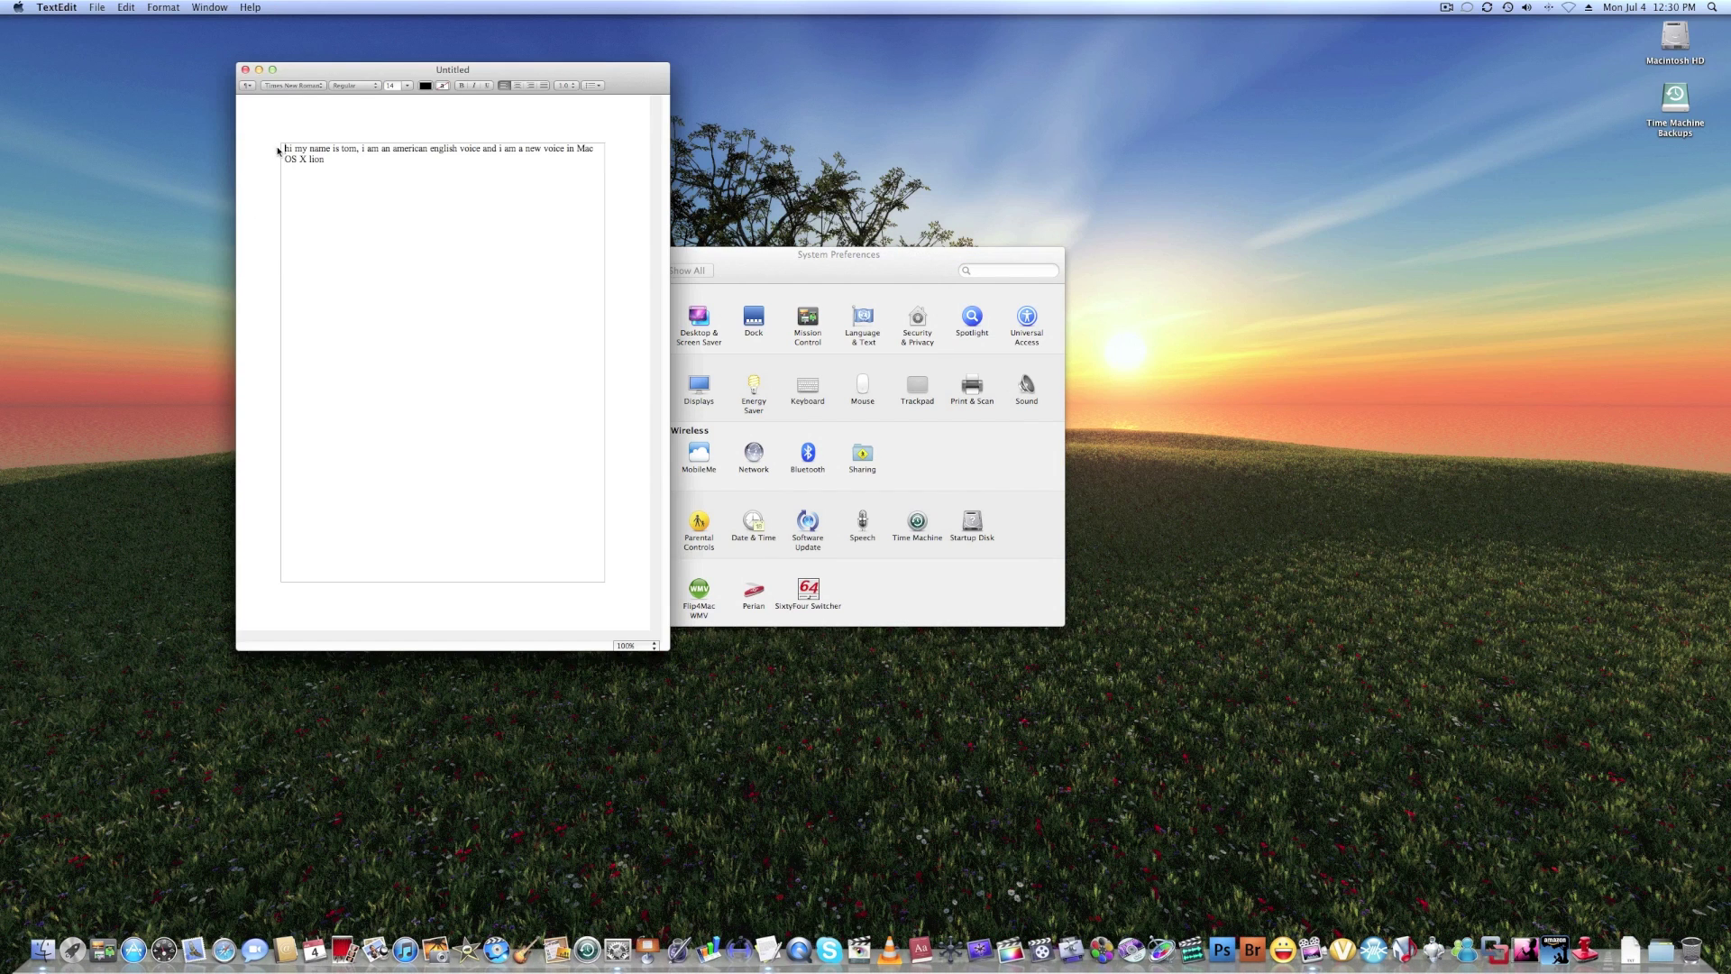
{"action": "key", "text": "super+a"}
{"action": "key", "text": "BackSpace"}
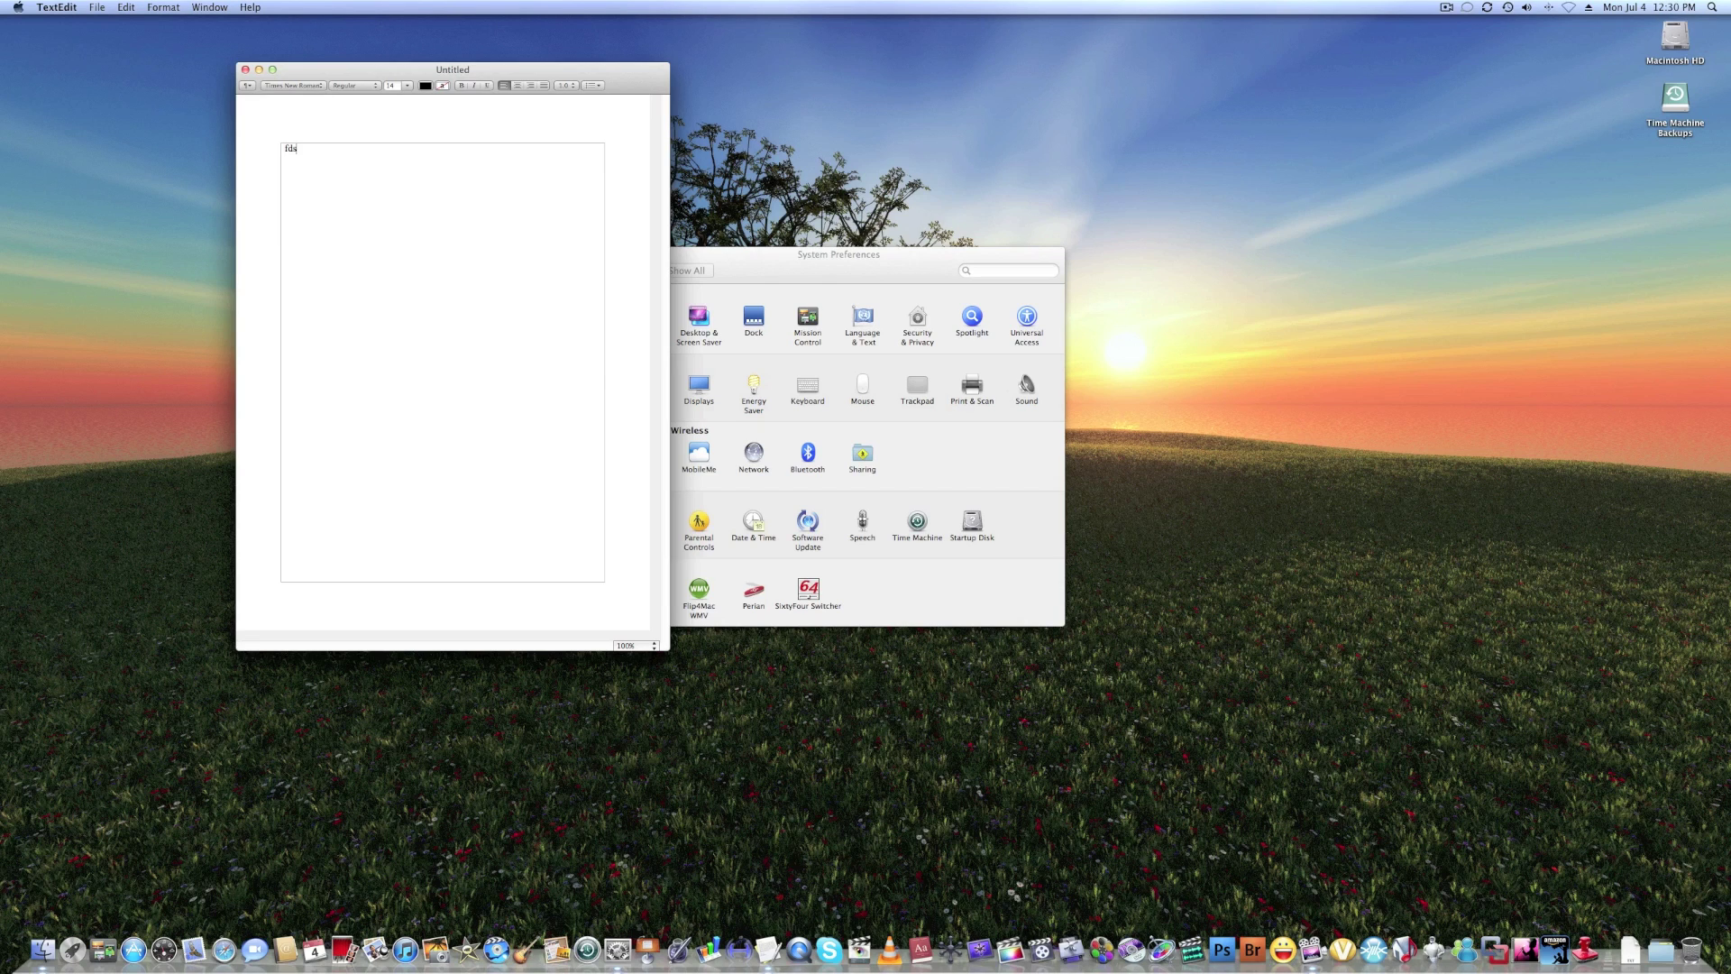
{"action": "type", "text": "fds"}
Step: View TextEdit's preferences window and close it again
{"action": "left_click", "coordinate": [61, 8]}
{"action": "left_click", "coordinate": [63, 41]}
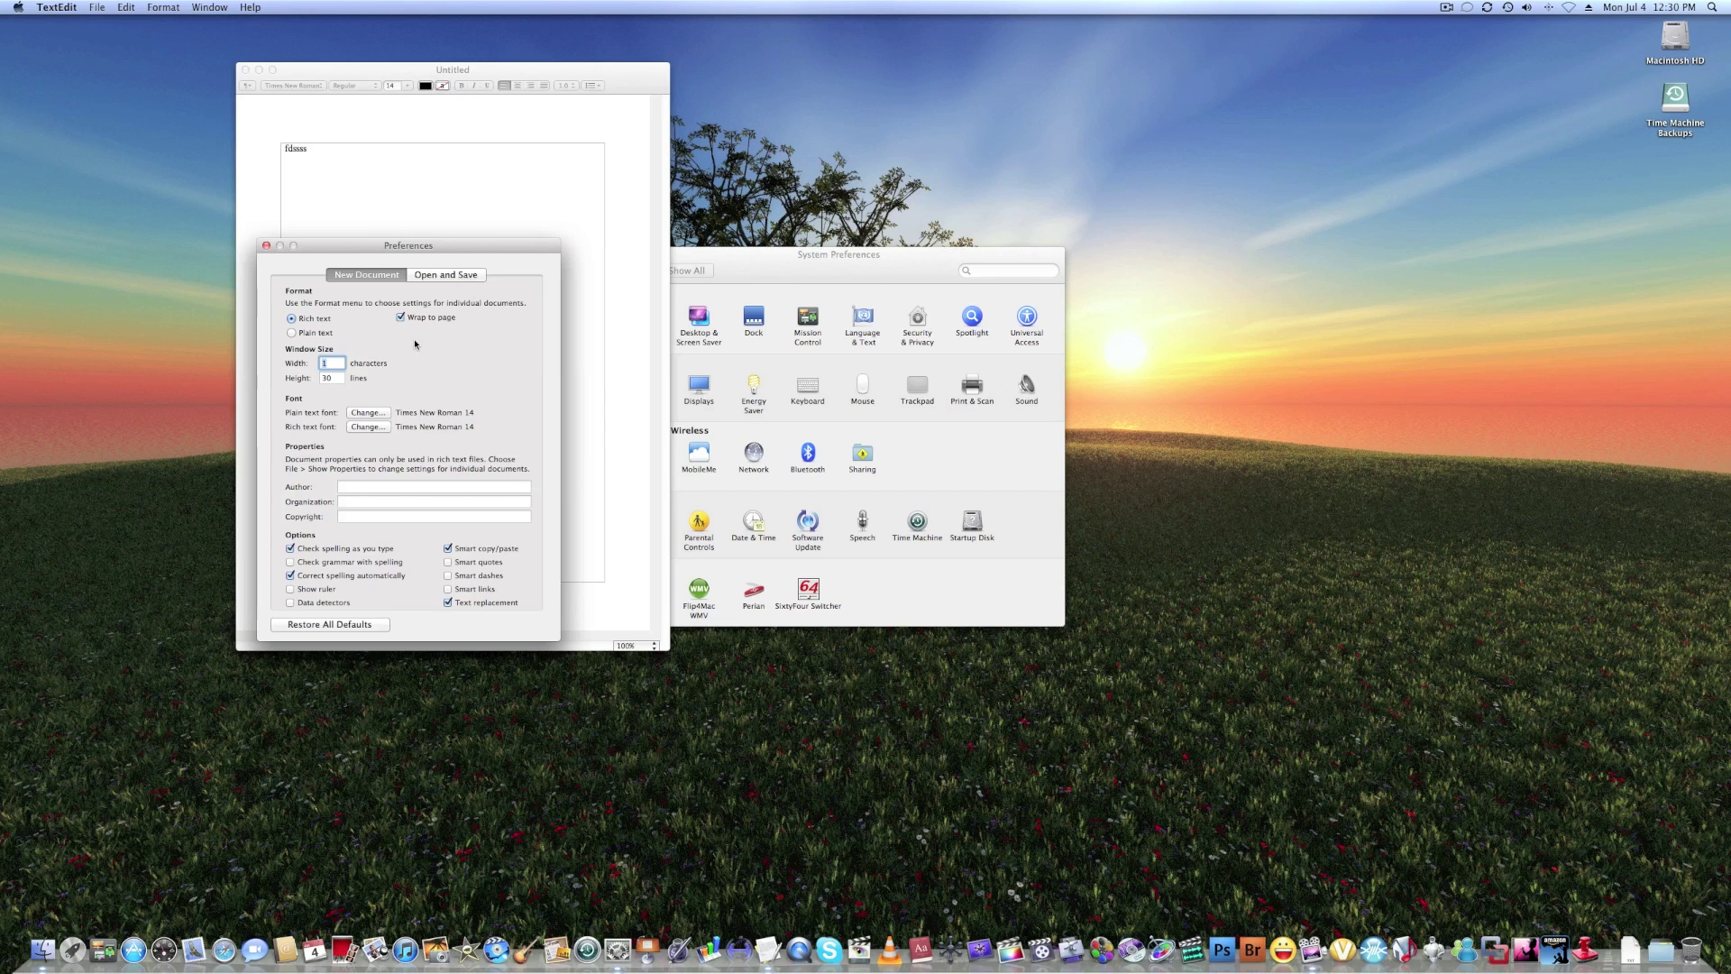
{"action": "left_click", "coordinate": [266, 245]}
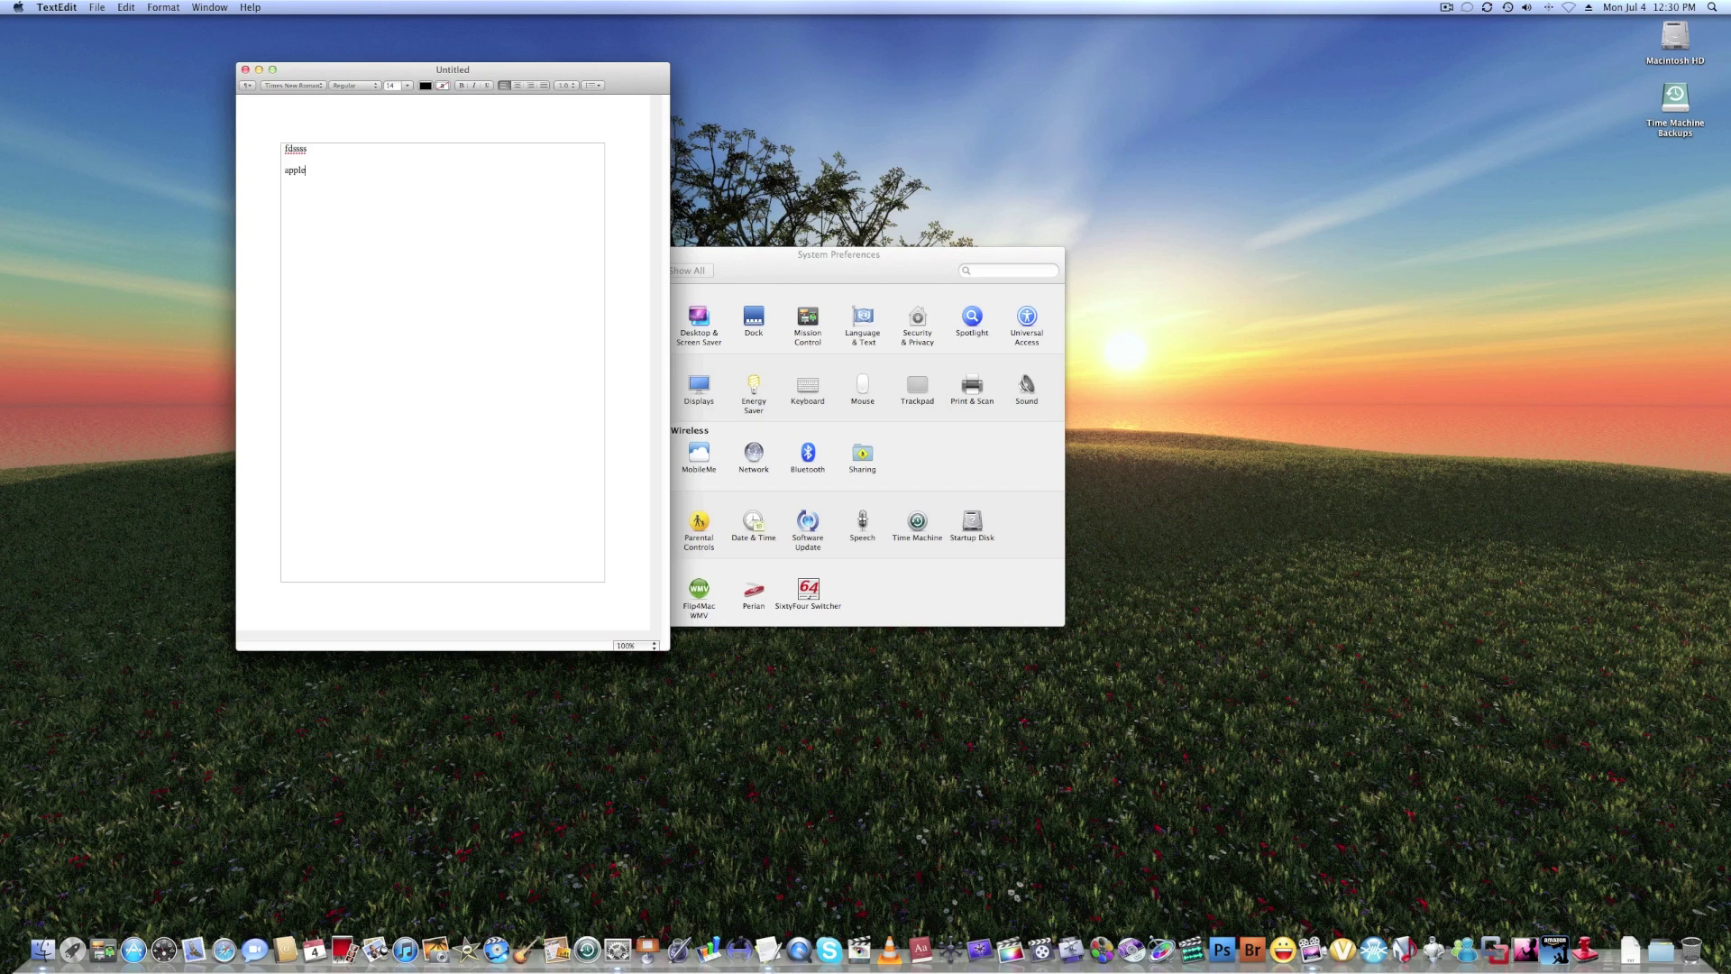
Step: Clear the document text again, quit TextEdit and close System Preferences
{"action": "key", "text": "super+a"}
{"action": "key", "text": "BackSpace"}
{"action": "left_click", "coordinate": [65, 7]}
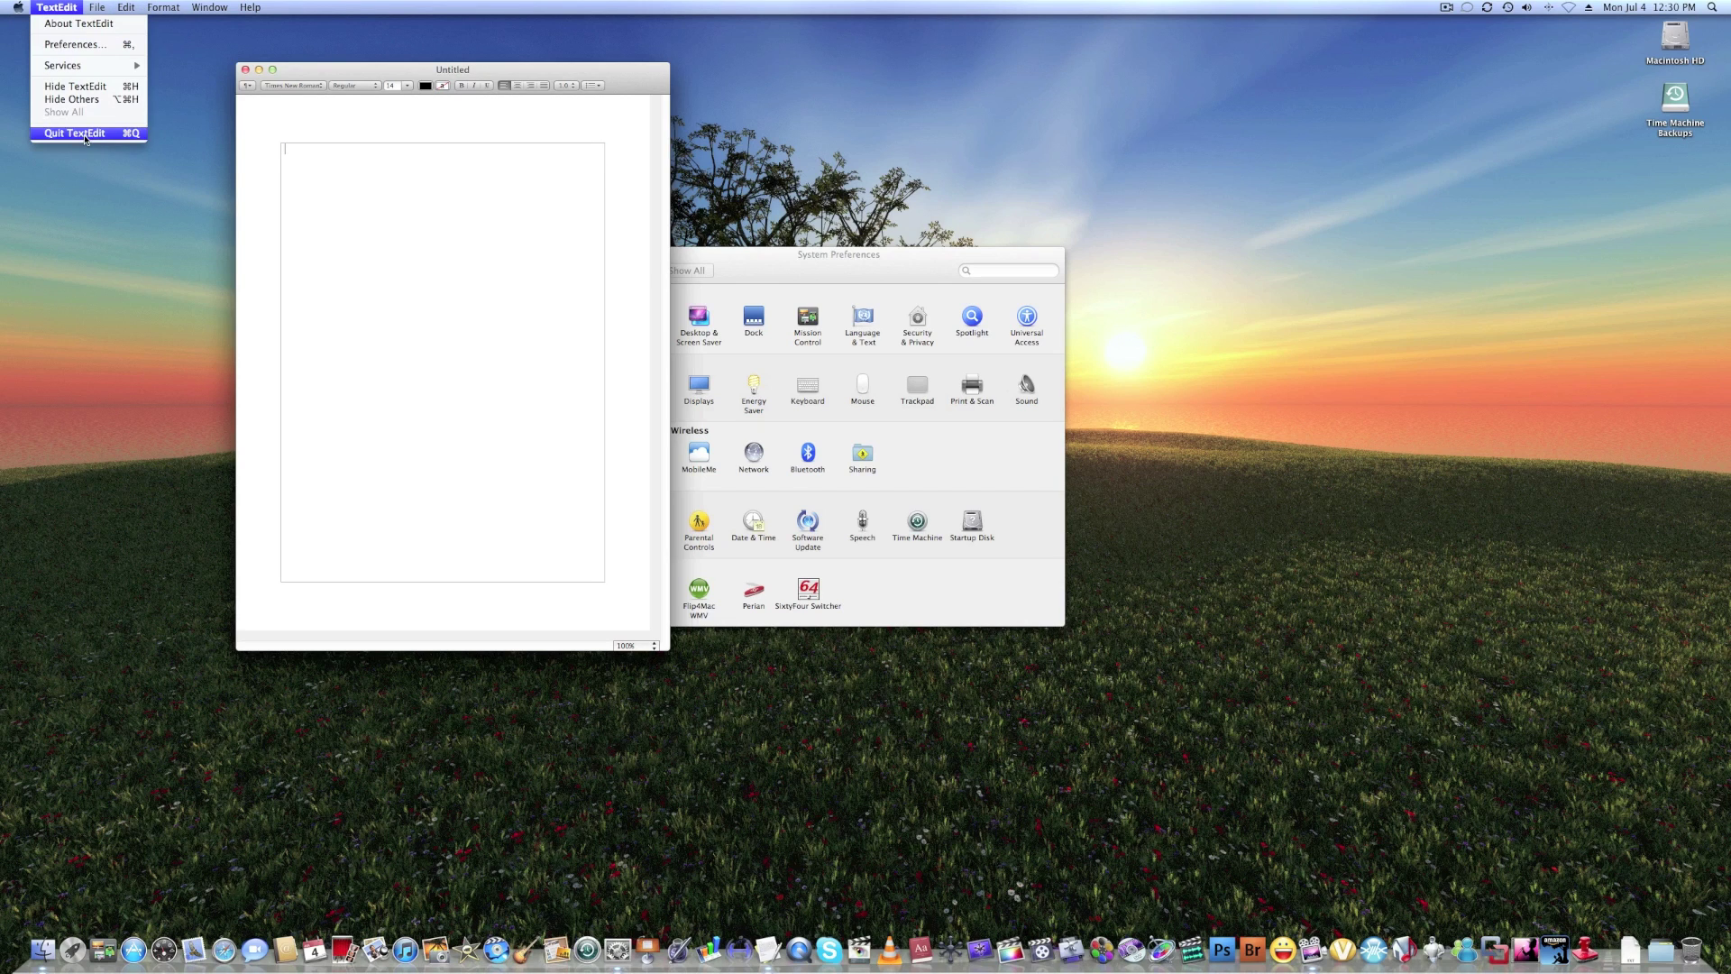
{"action": "left_click", "coordinate": [86, 135]}
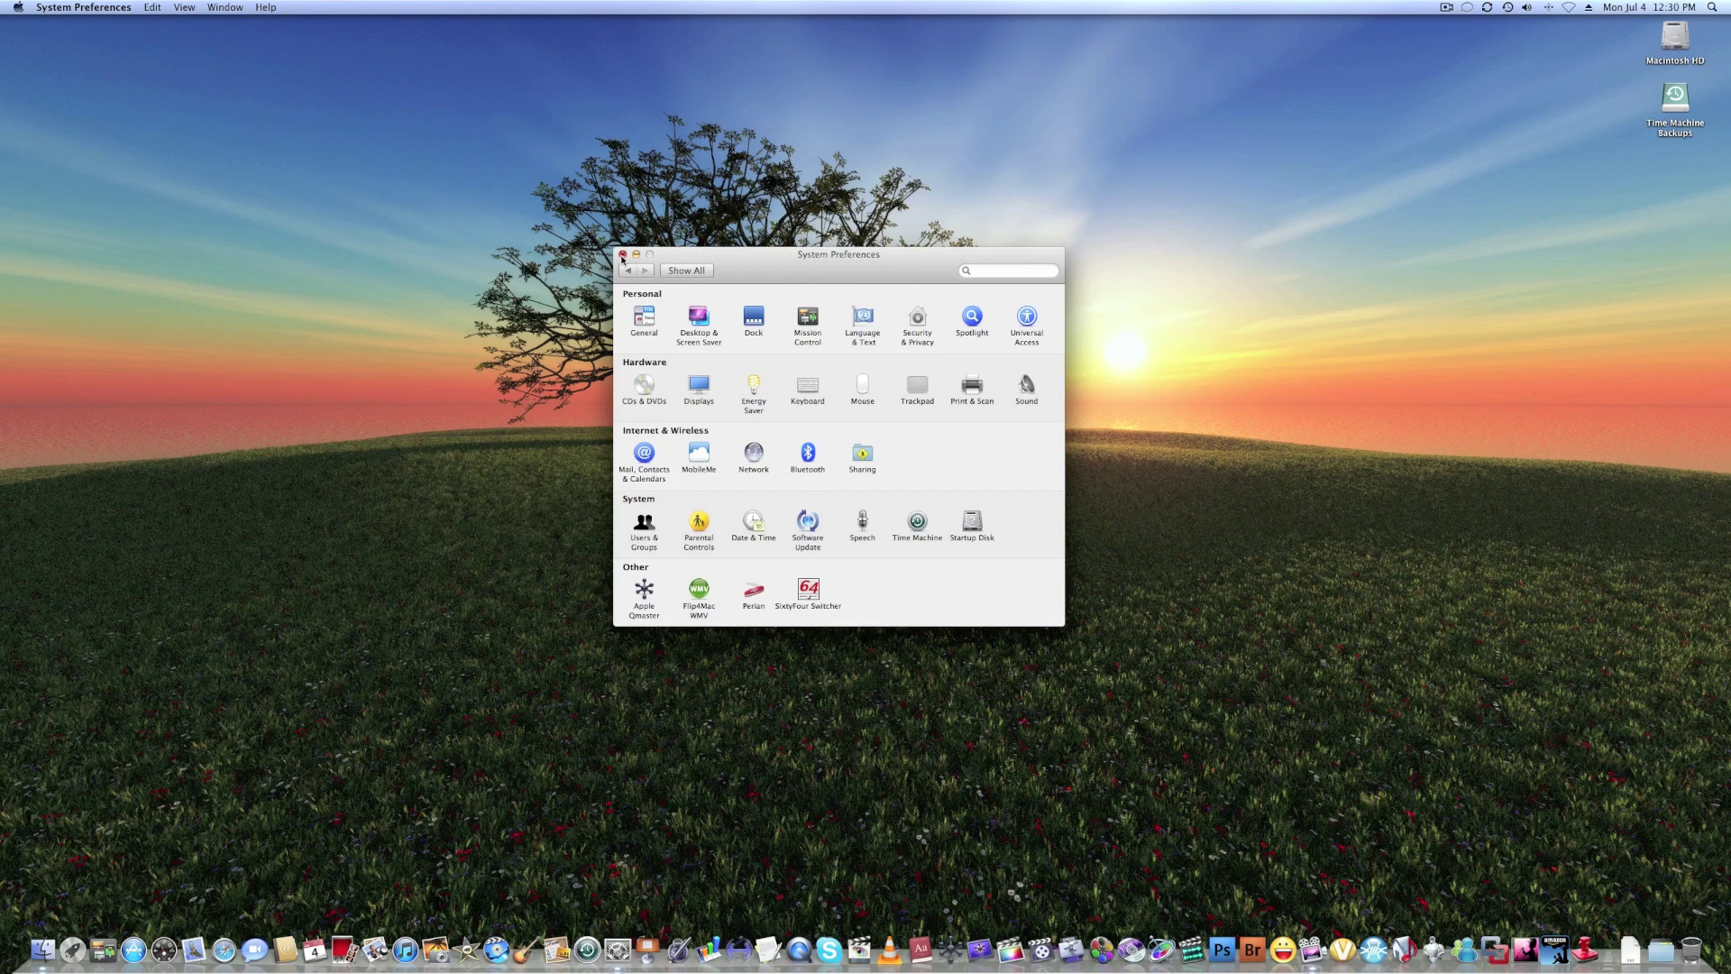
{"action": "left_click", "coordinate": [622, 255]}
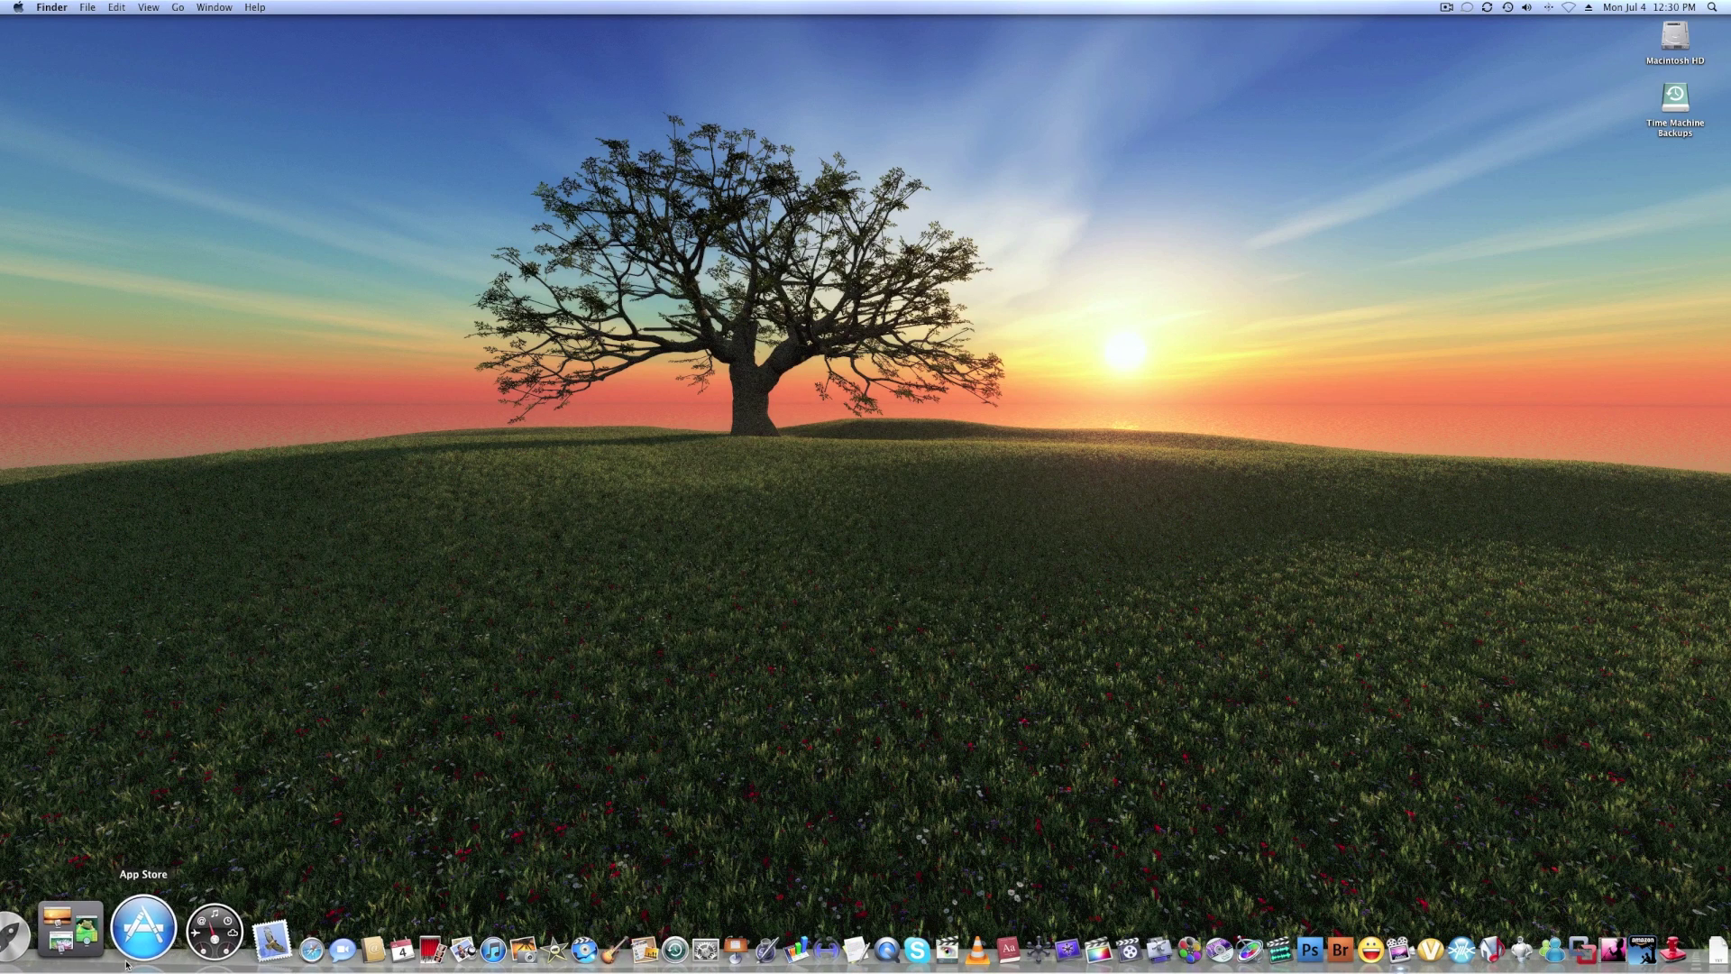
Step: Launch the App Store to its Featured page, then quit it from its Dock menu
{"action": "left_click", "coordinate": [126, 961]}
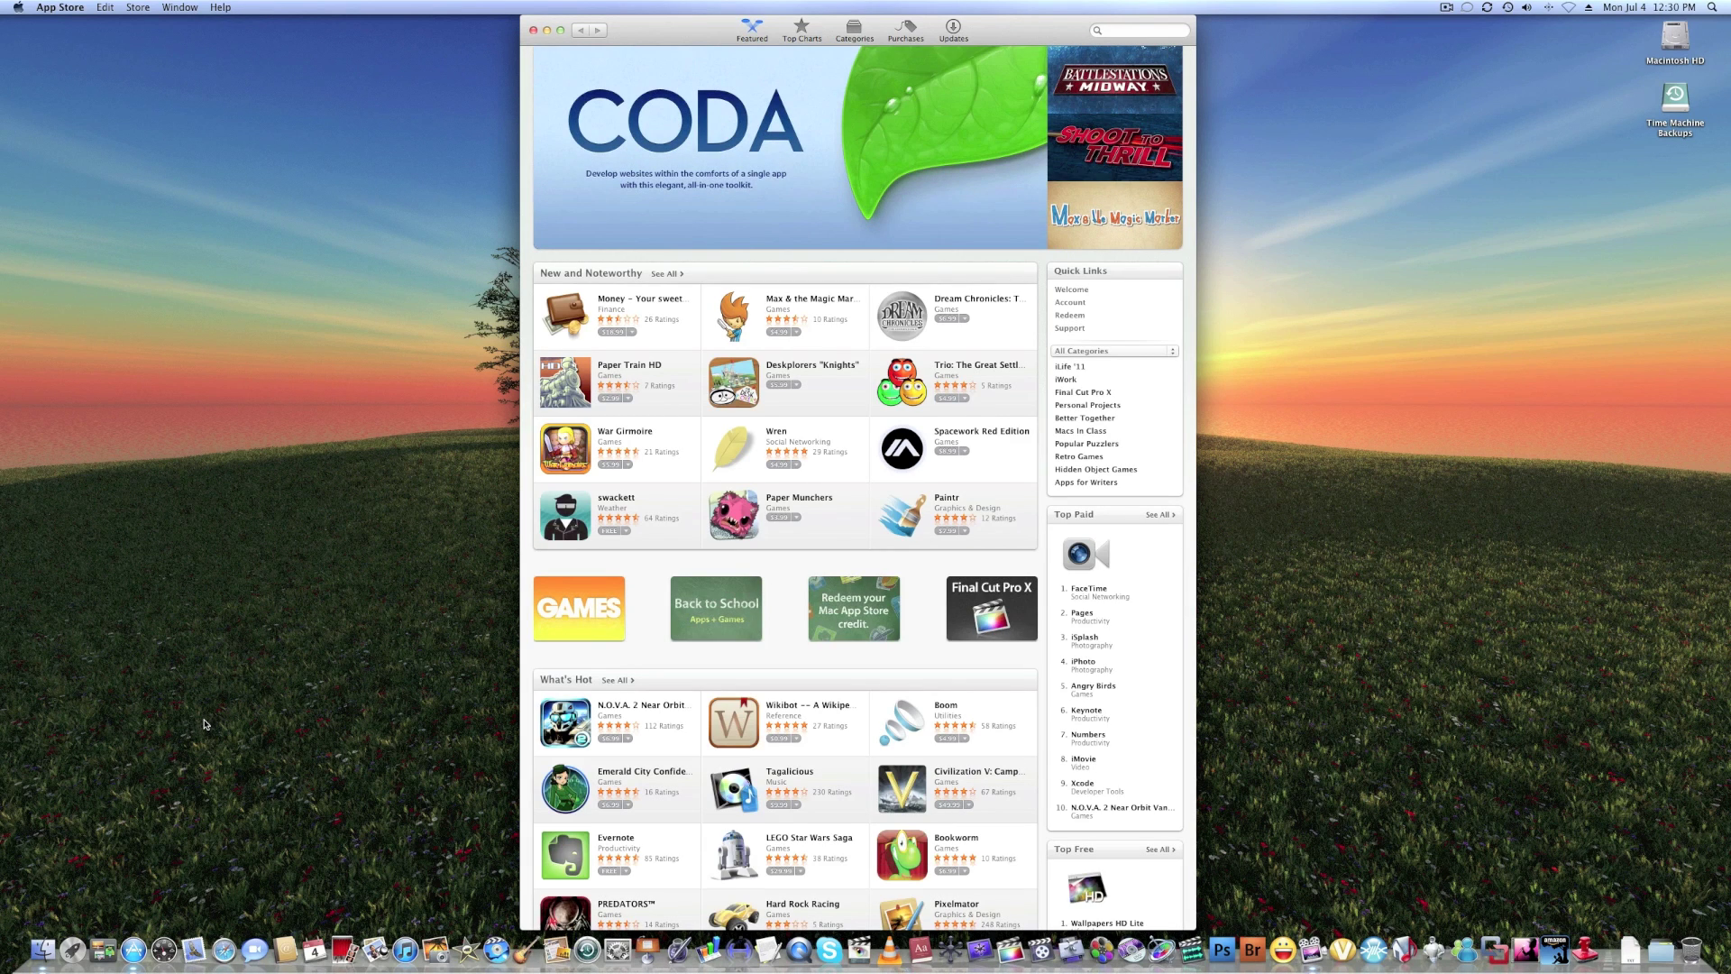
{"action": "right_click", "coordinate": [127, 968]}
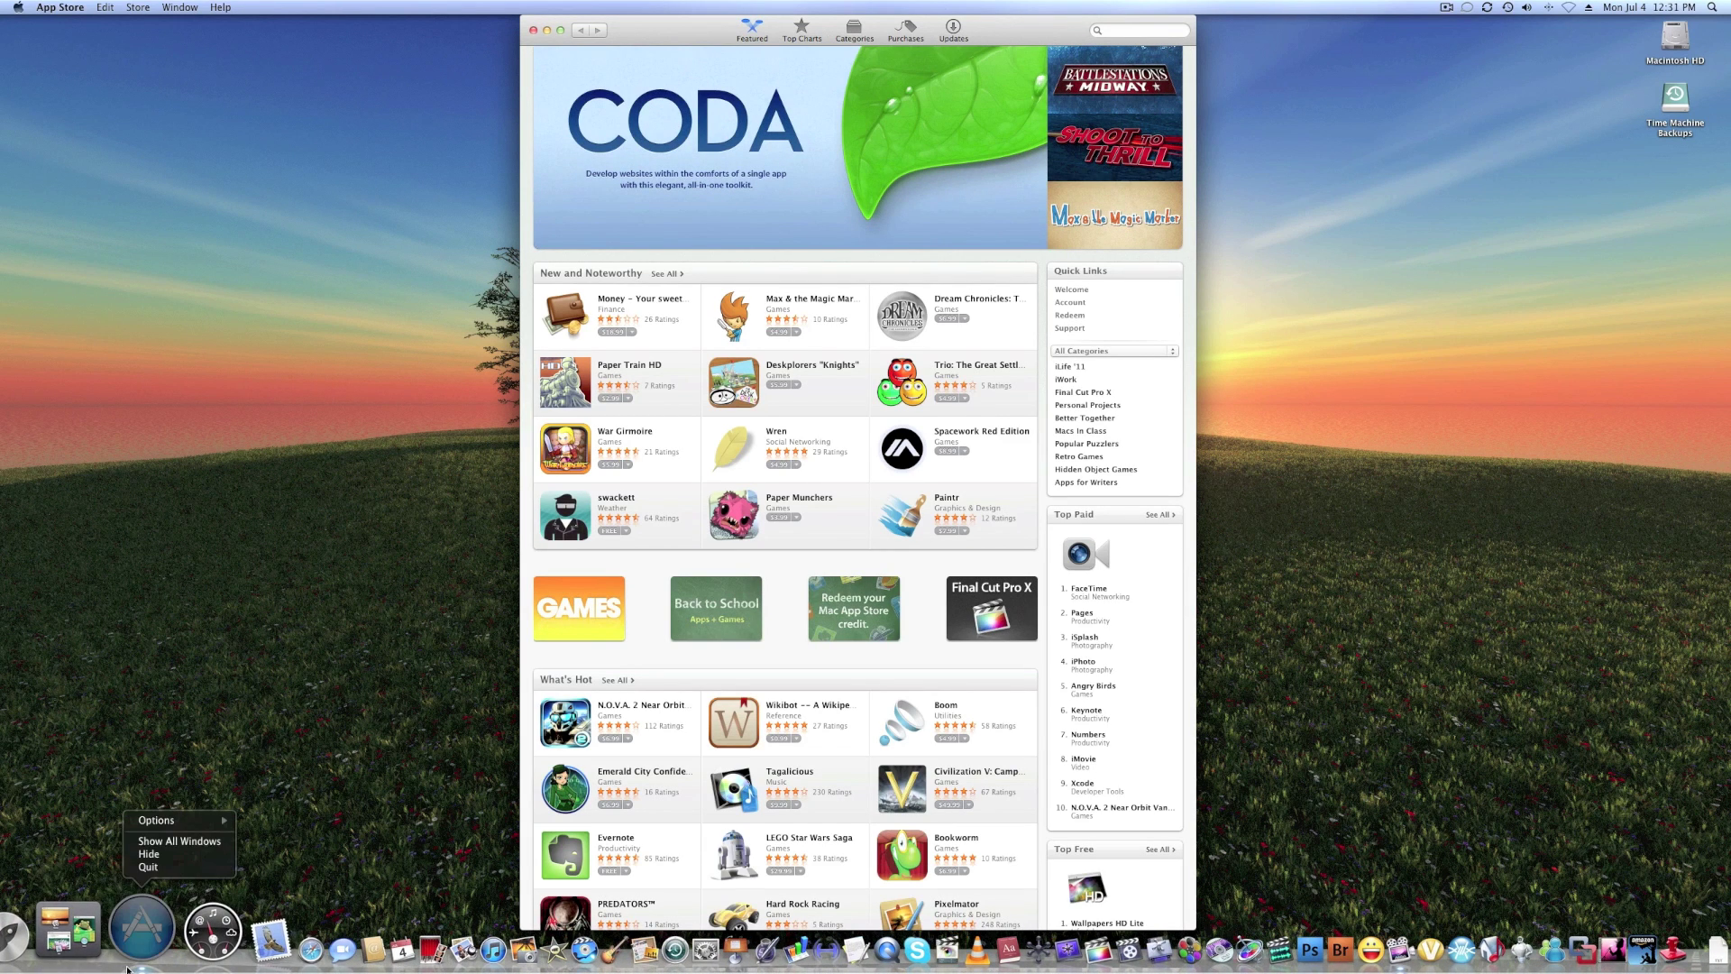
{"action": "left_click", "coordinate": [147, 868]}
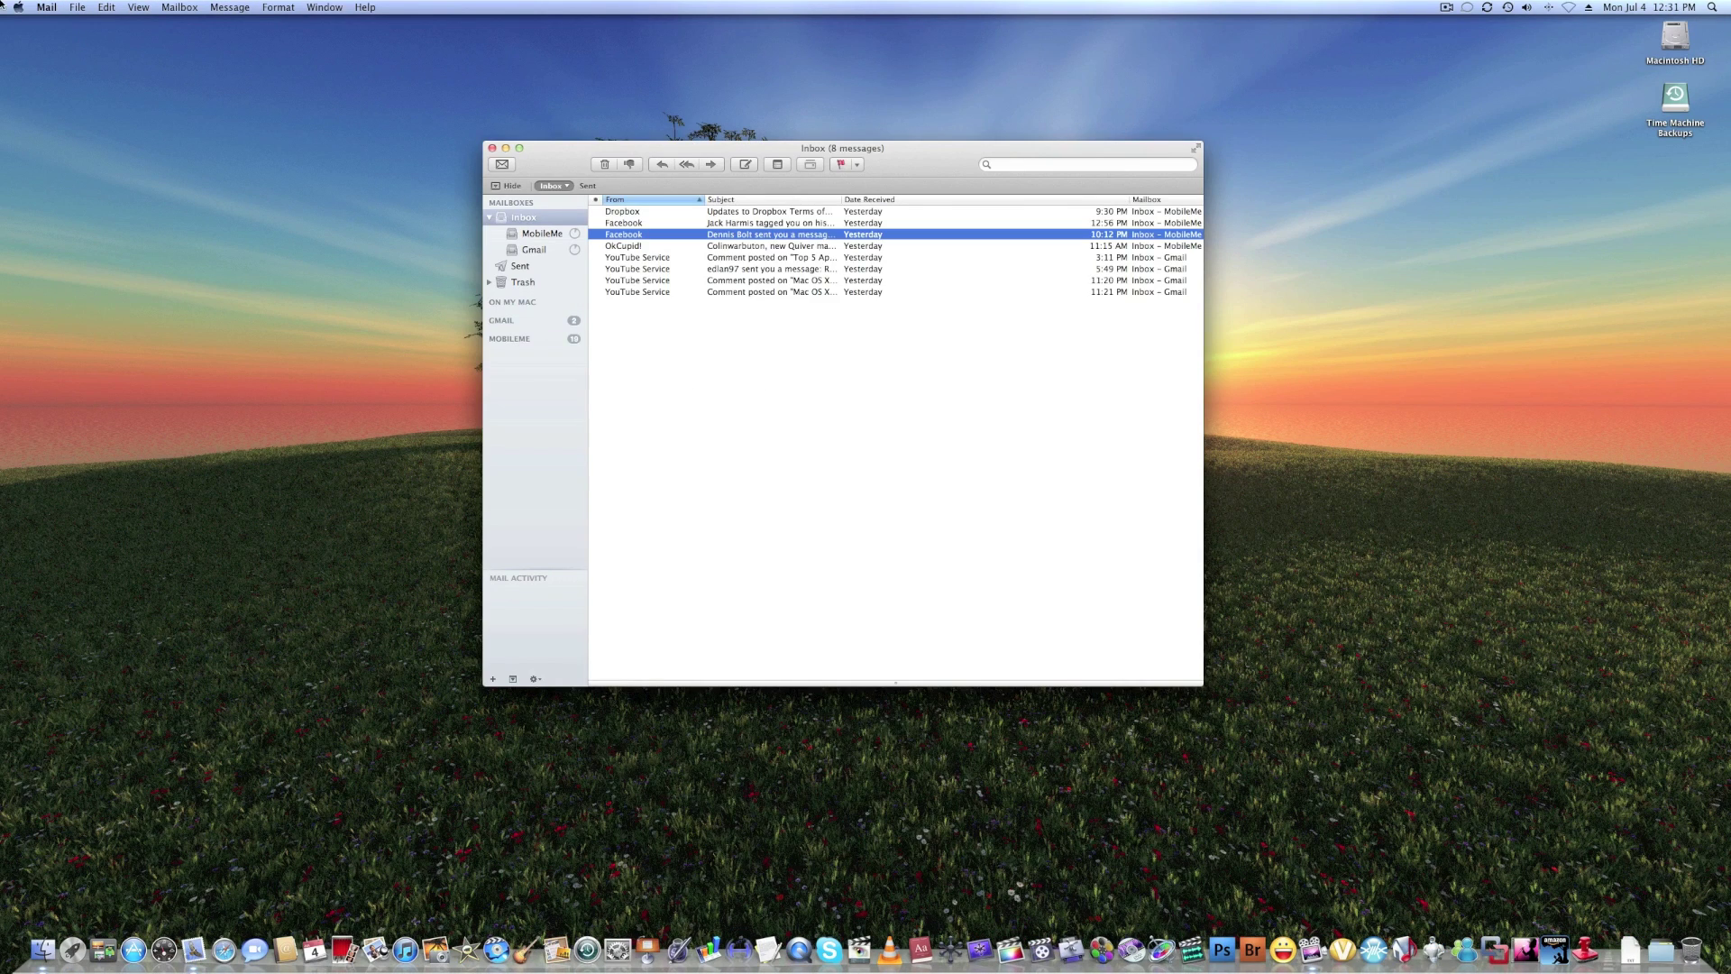
Step: Turn off Mail's classic layout in Viewing preferences to try the widescreen preview
{"action": "left_click", "coordinate": [46, 7]}
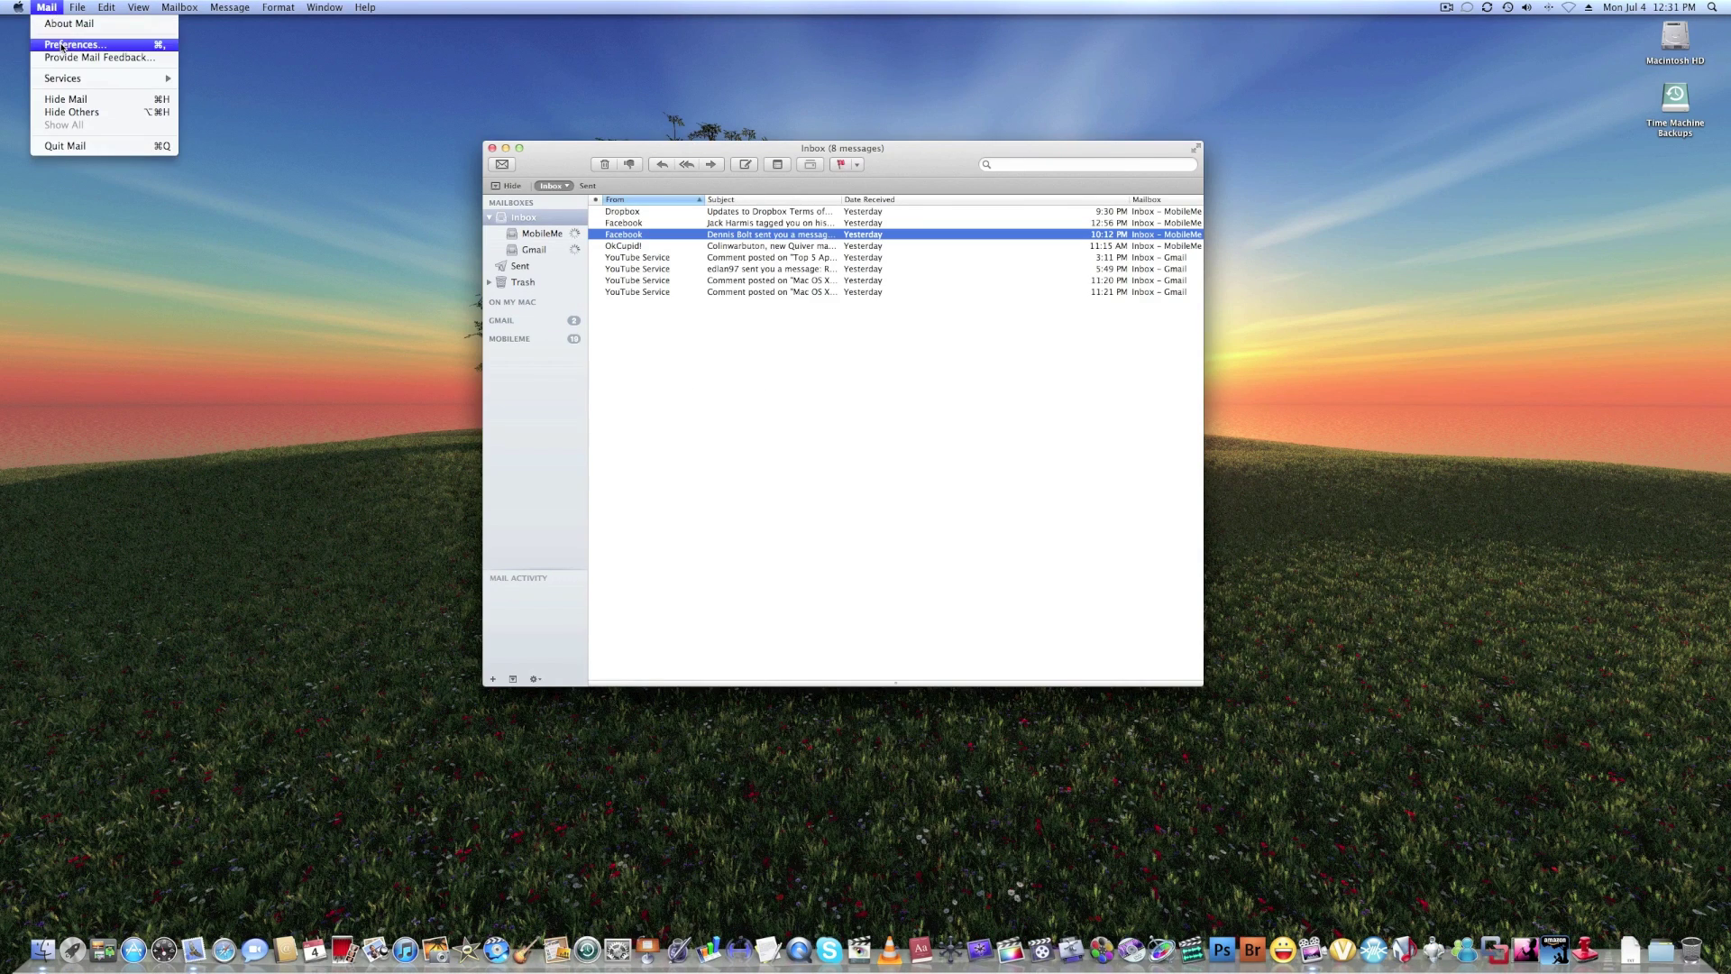
{"action": "left_click", "coordinate": [63, 46]}
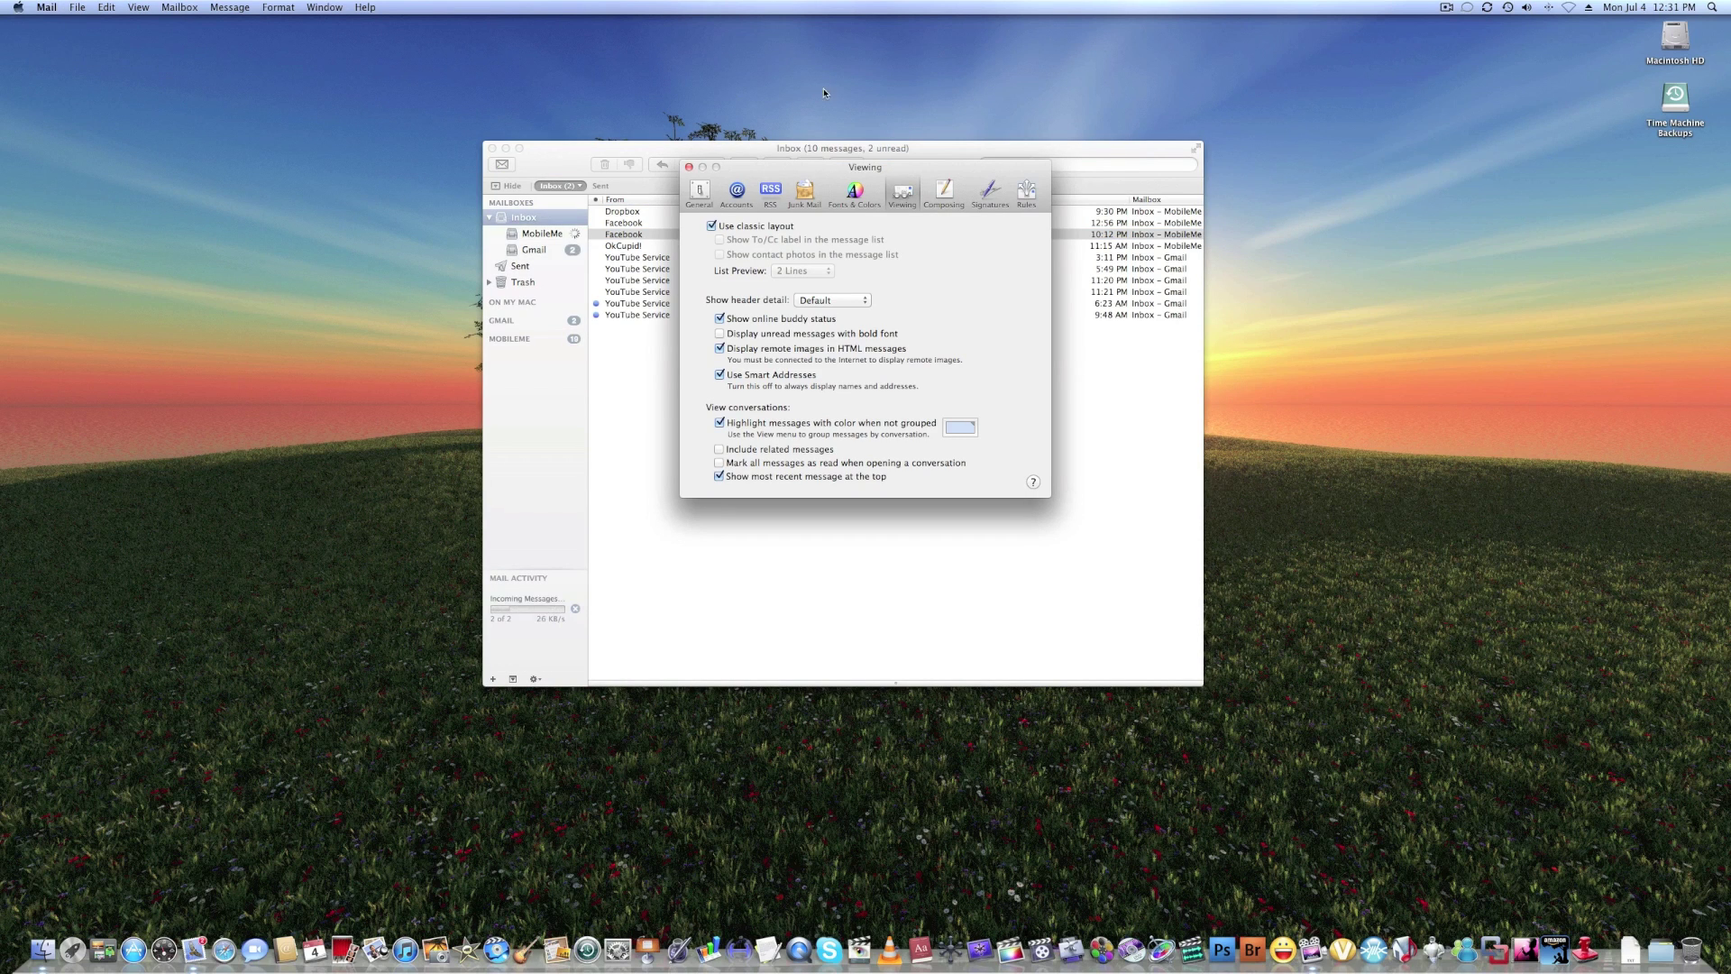
{"action": "key", "text": "XF86AudioRaiseVolume"}
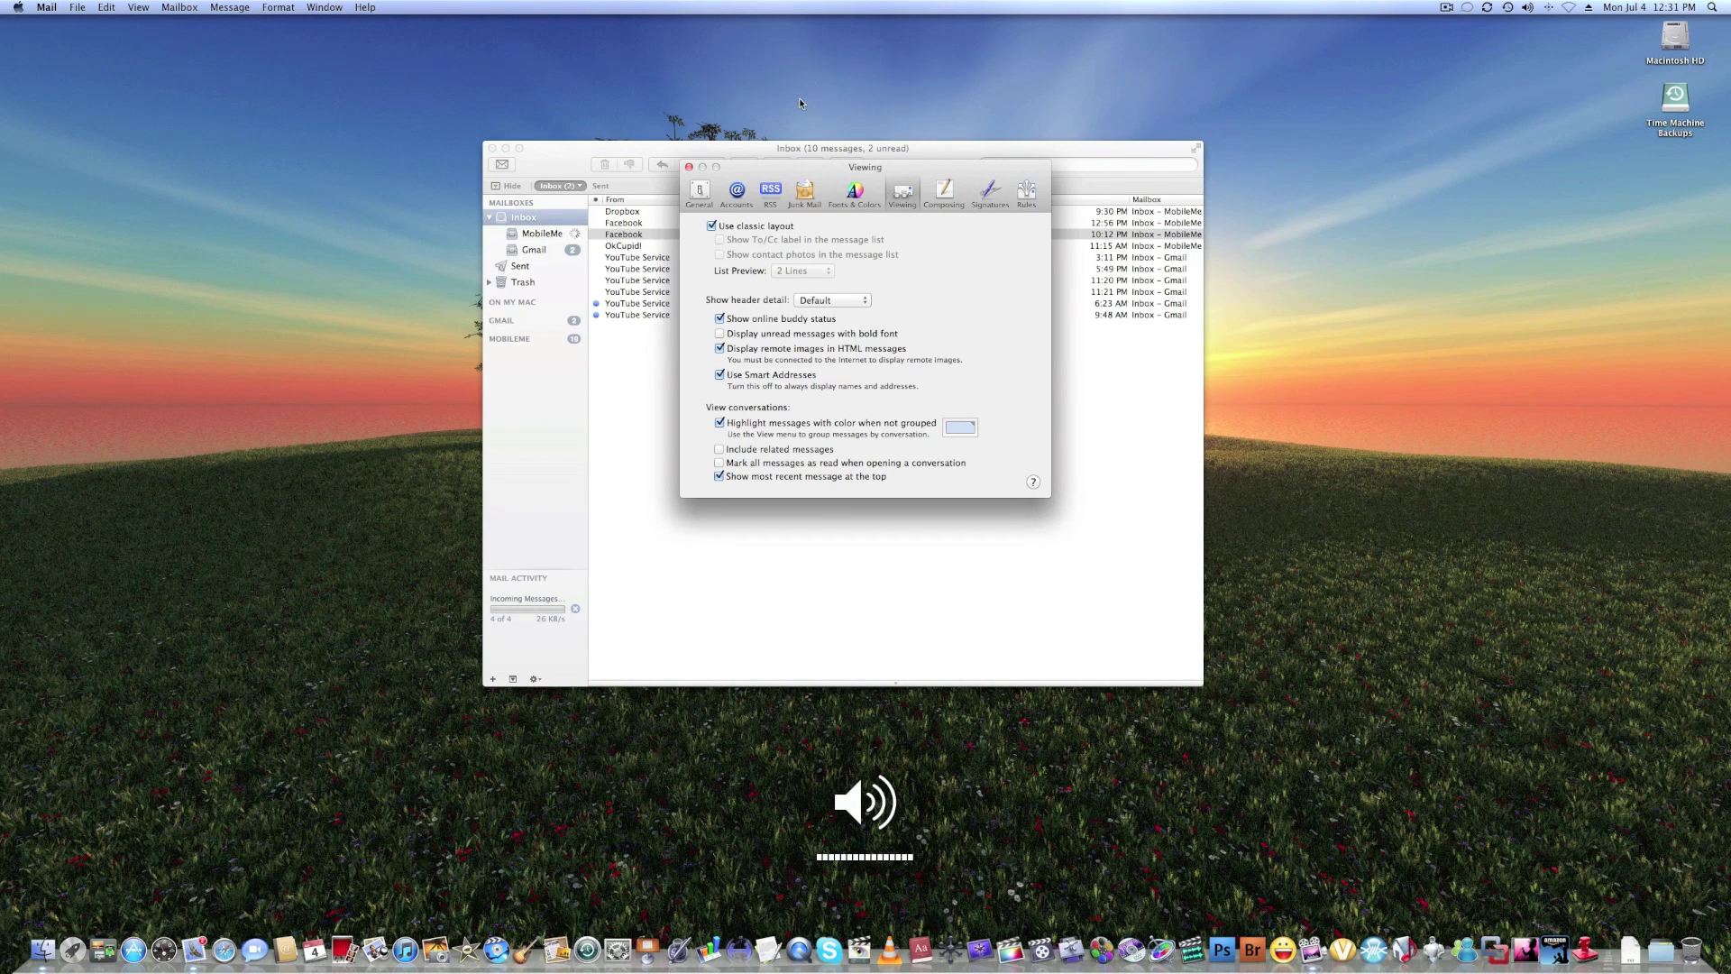
{"action": "left_click", "coordinate": [735, 227]}
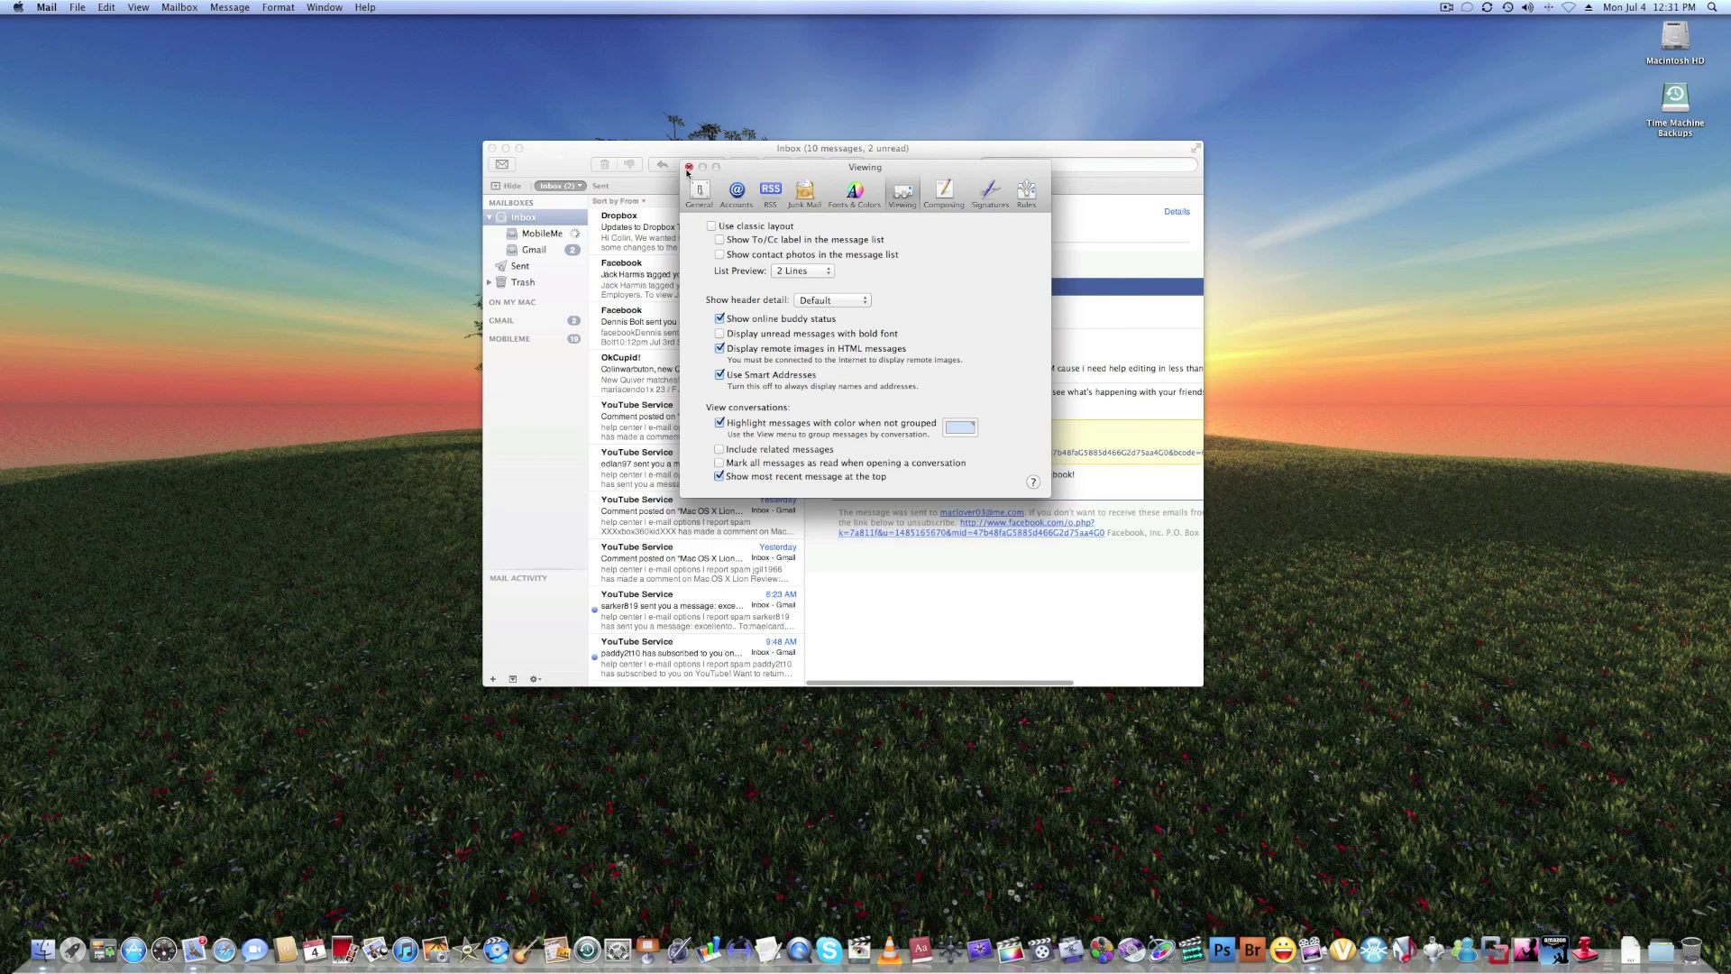
{"action": "left_click", "coordinate": [689, 168]}
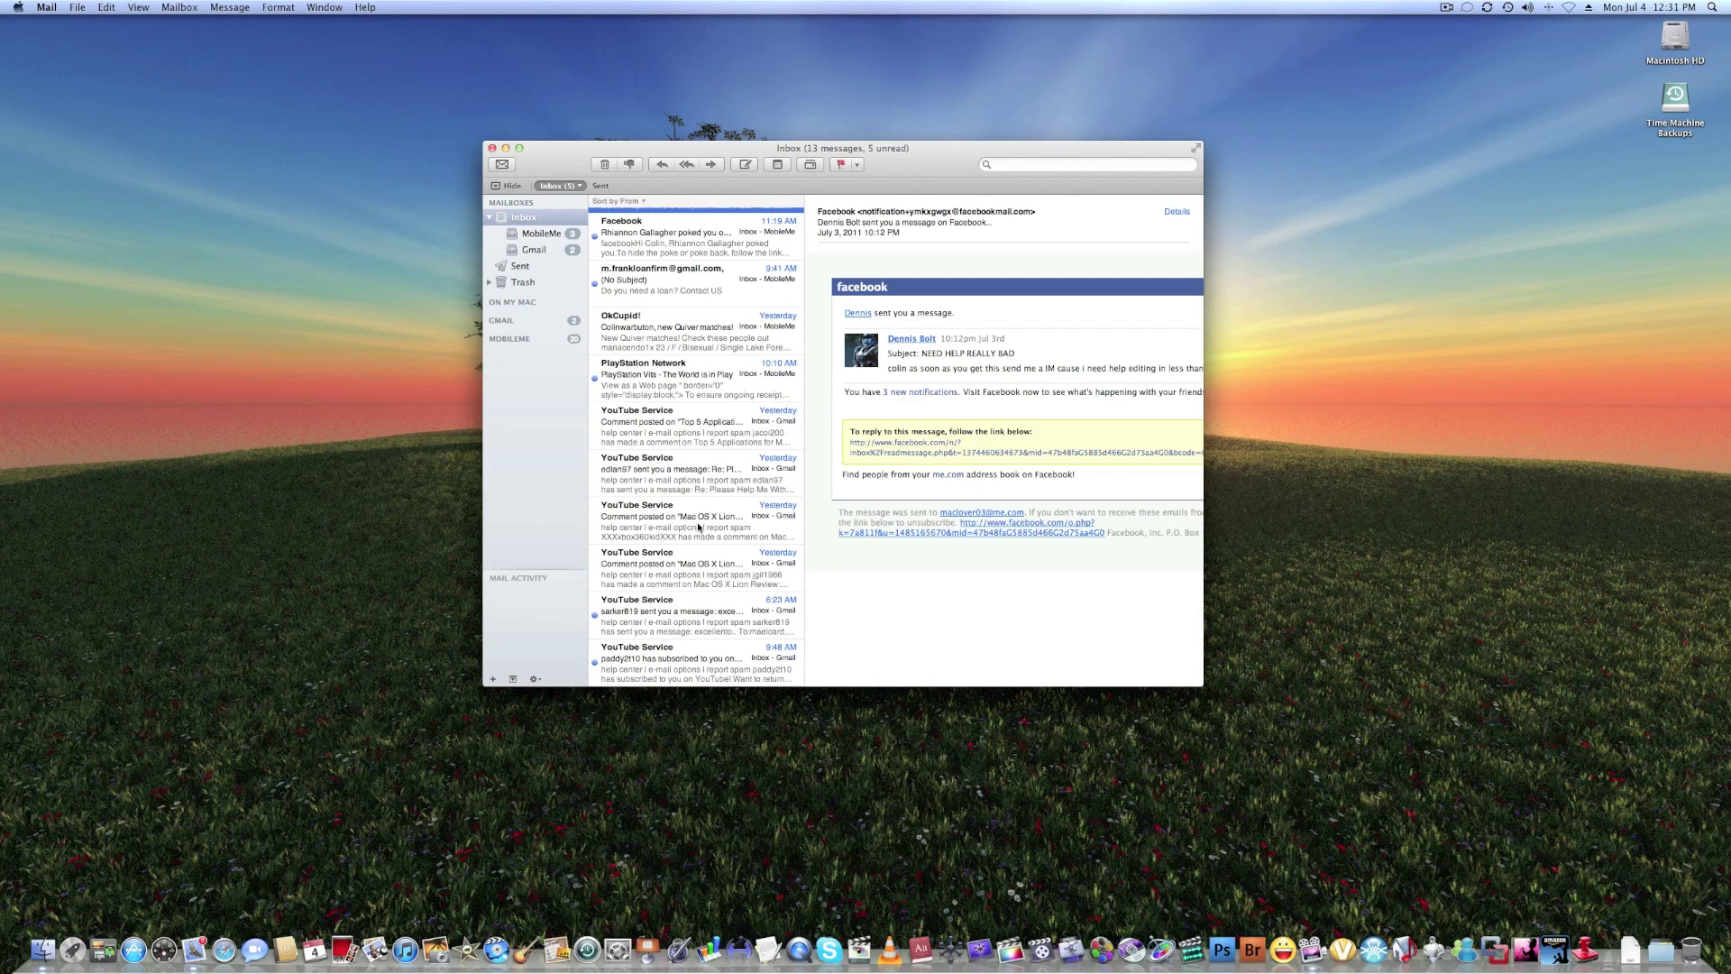
Step: Open the YouTube Service comment message, then switch Mail back to the classic layout
{"action": "key", "text": "F12"}
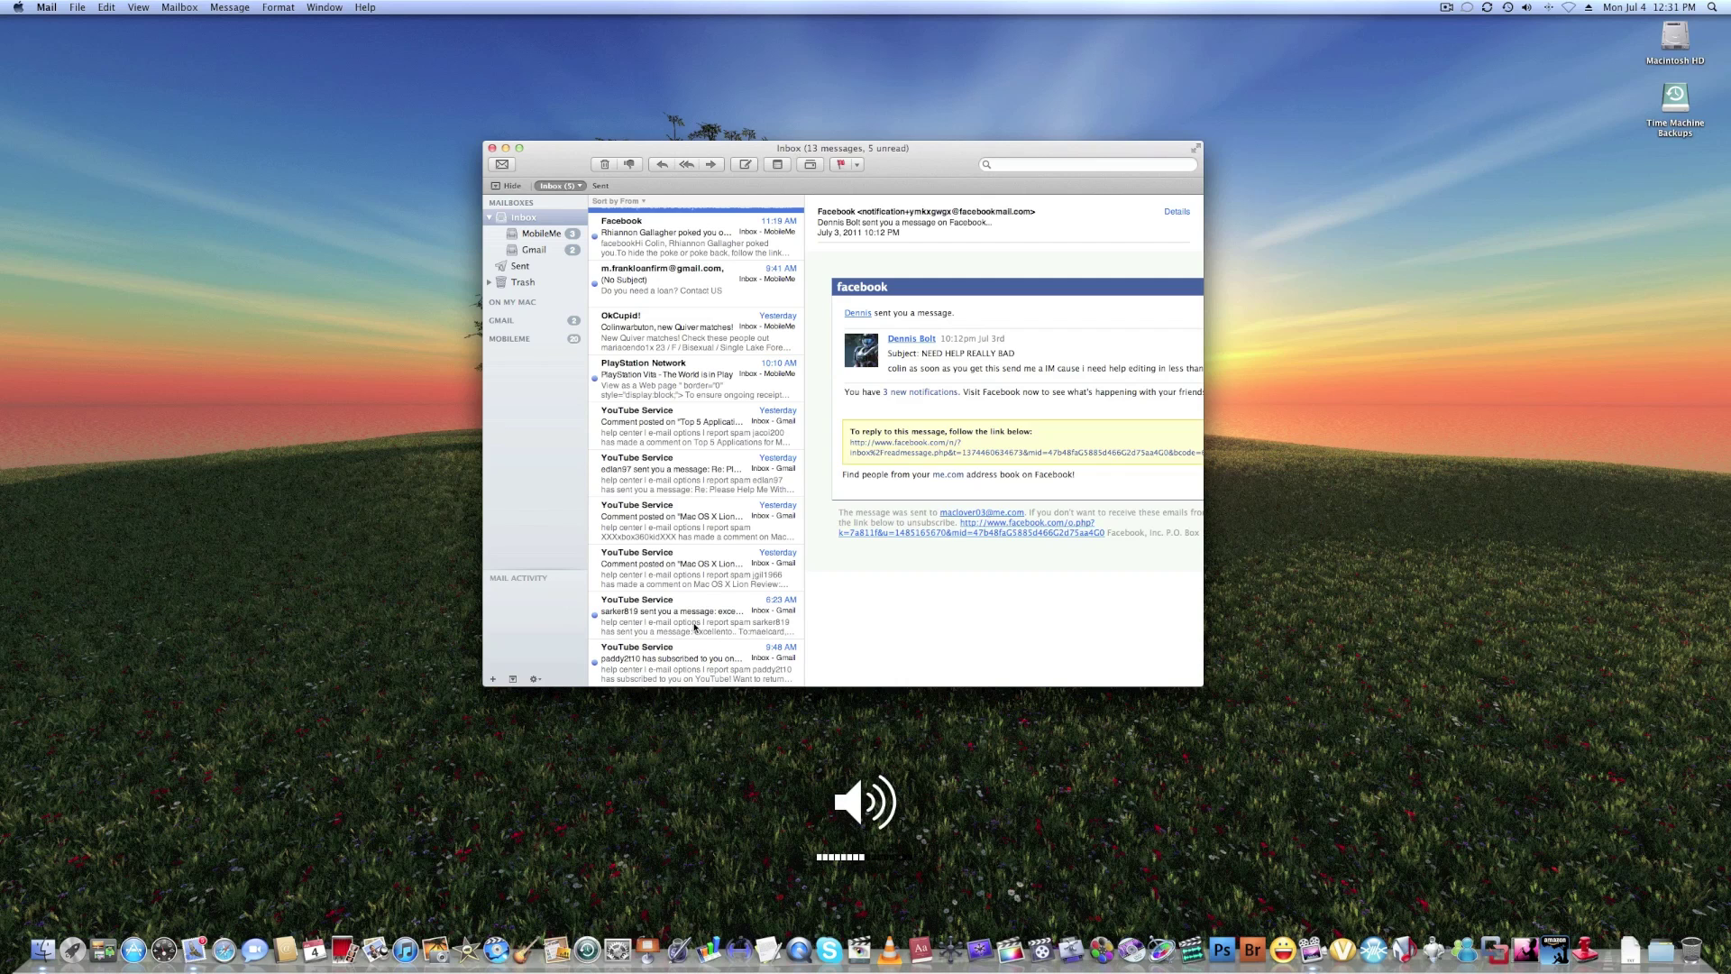
{"action": "left_click", "coordinate": [683, 442]}
{"action": "scroll", "coordinate": [649, 406], "scroll_direction": "up", "scroll_amount": 3}
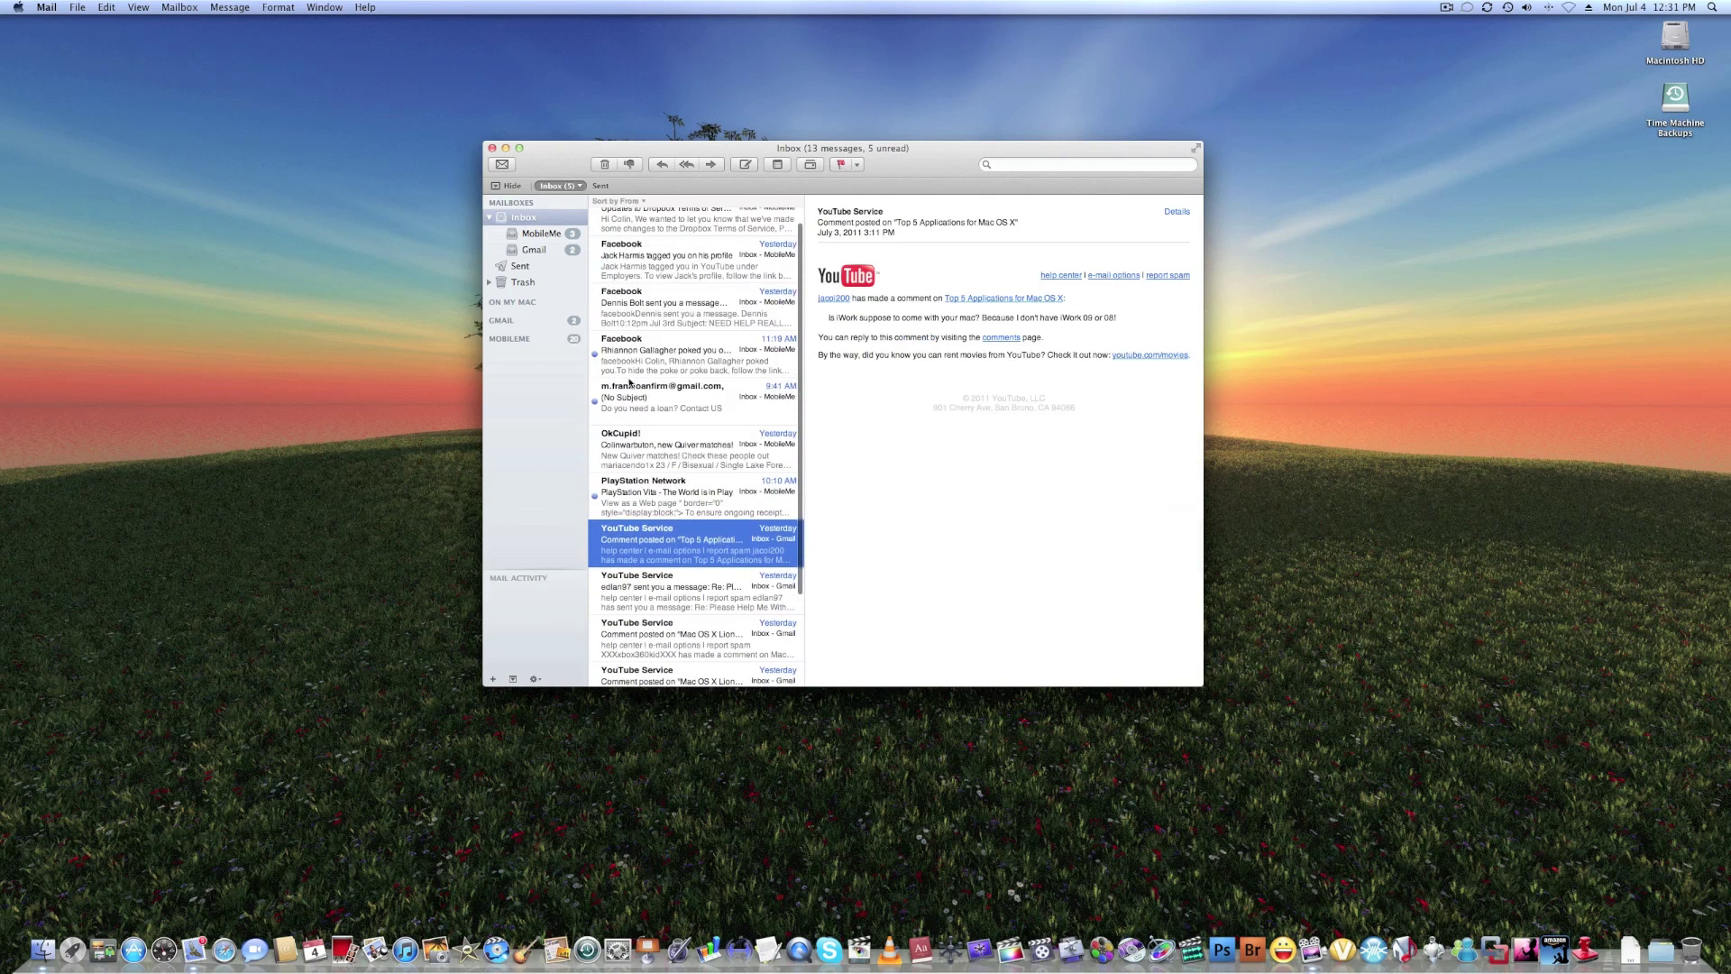
{"action": "left_click", "coordinate": [47, 7]}
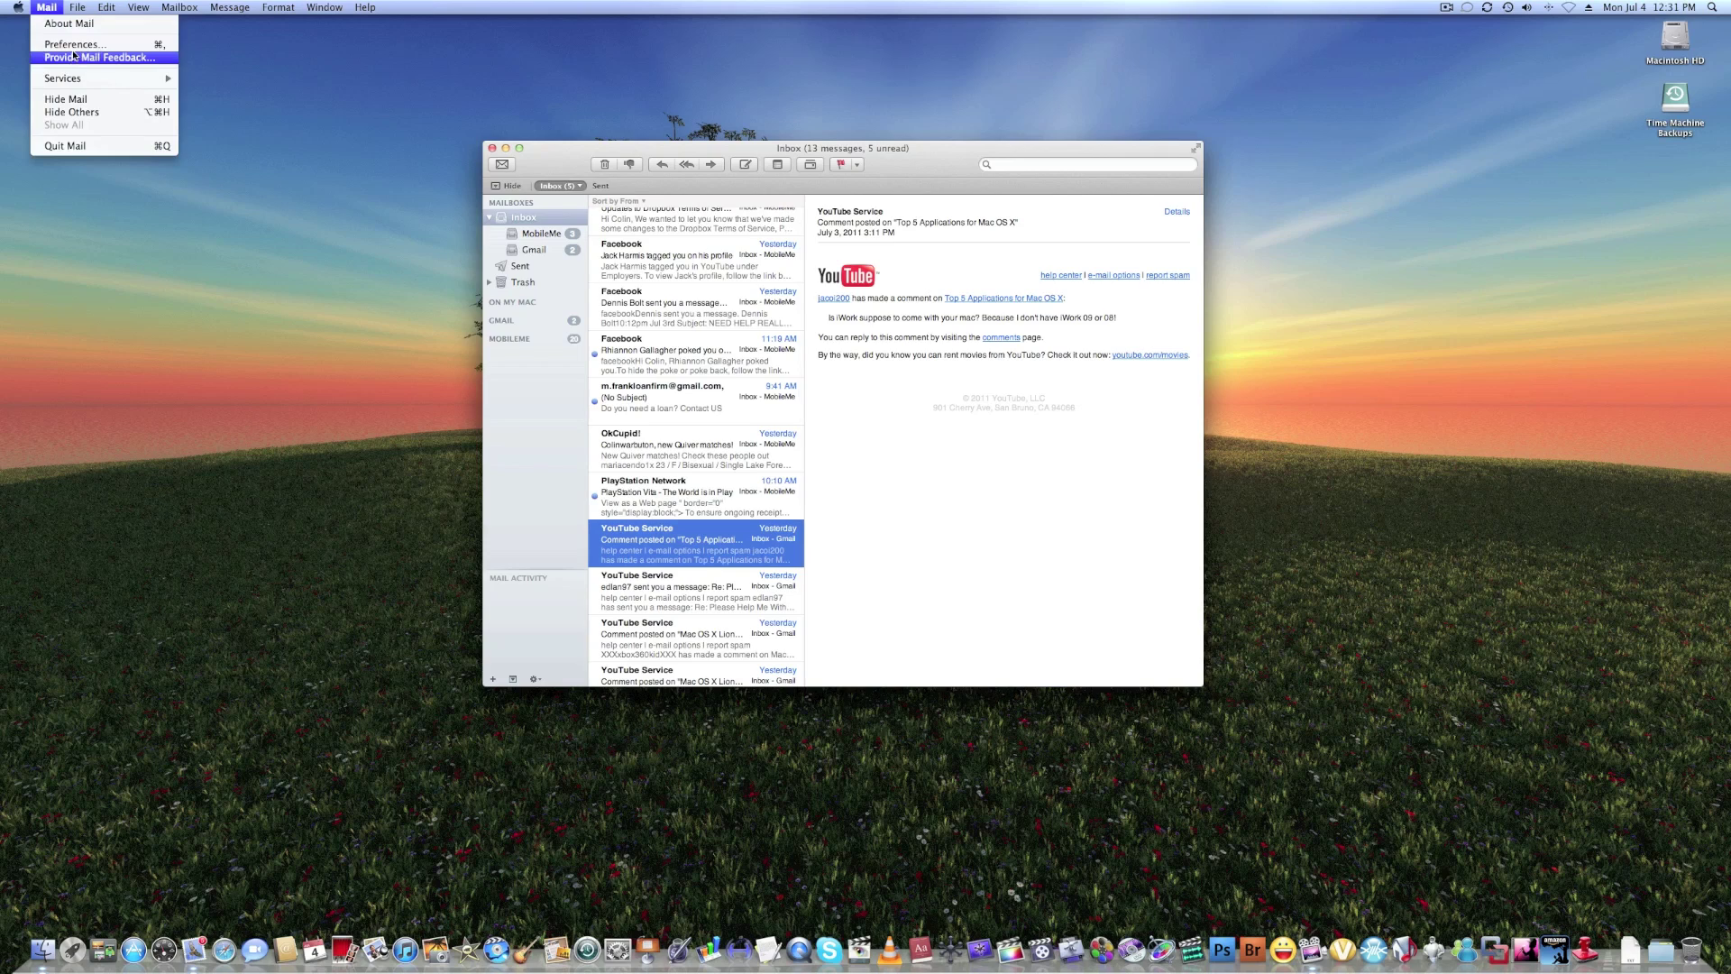
{"action": "left_click", "coordinate": [72, 49]}
{"action": "left_click", "coordinate": [712, 227]}
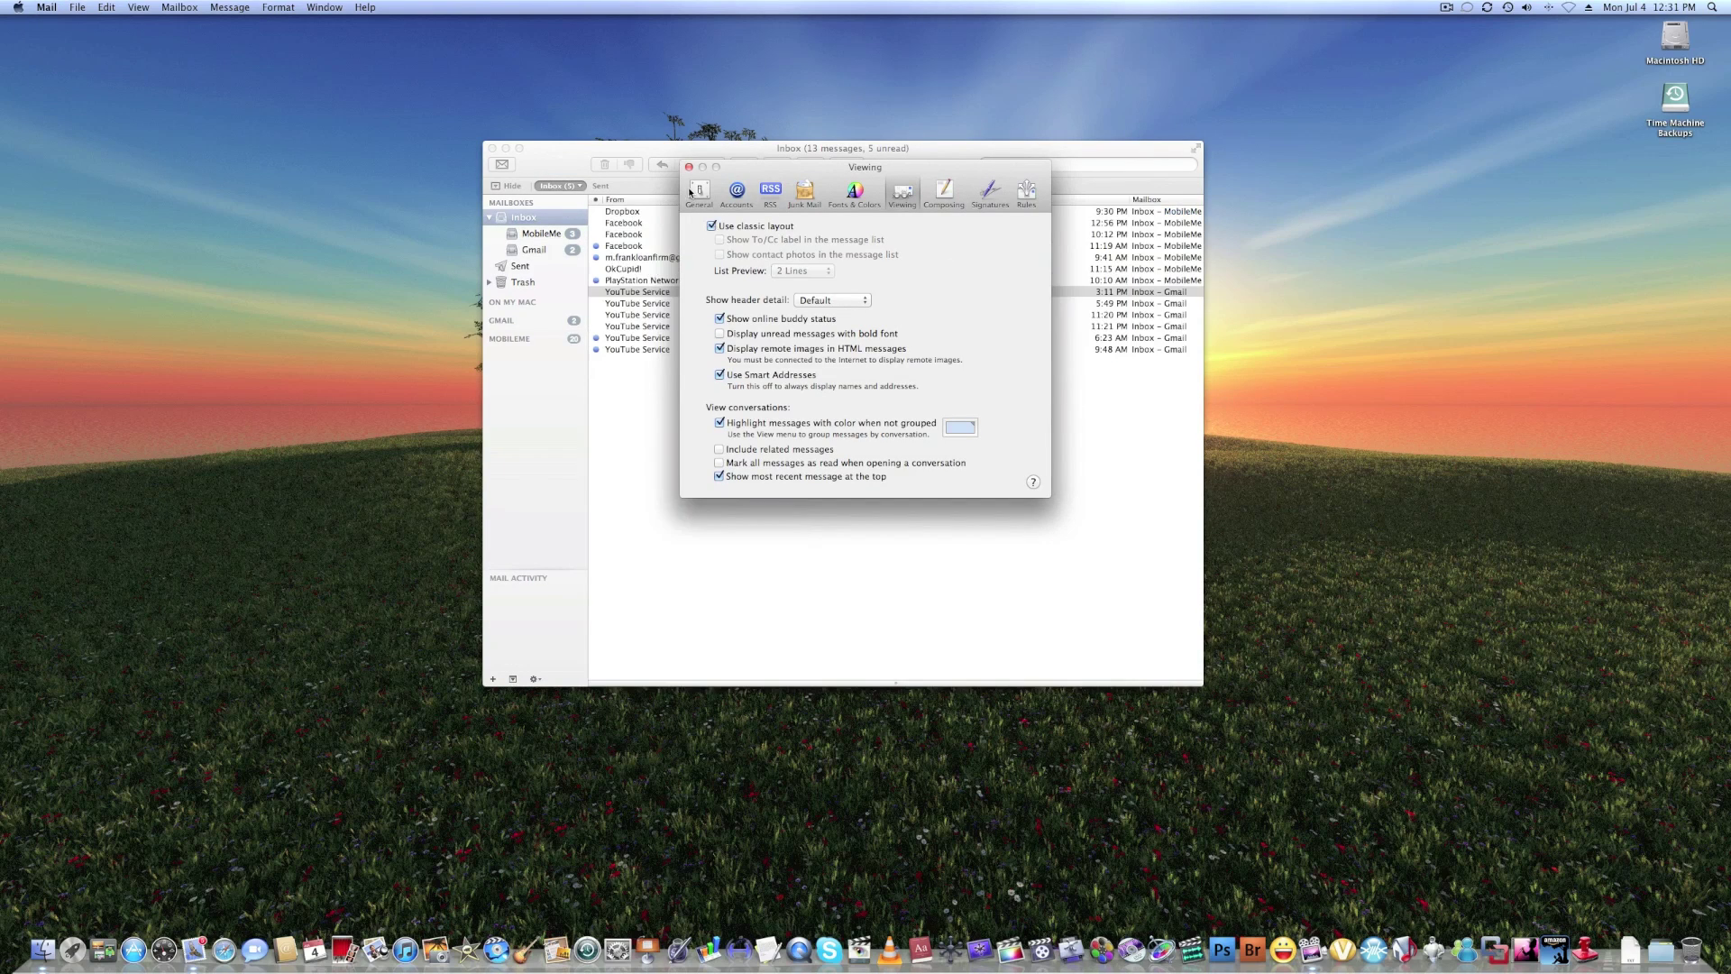
{"action": "left_click", "coordinate": [688, 167]}
Step: Quit Mail, then launch iCal to its July 2011 calendar and close it
{"action": "key", "text": "super+q"}
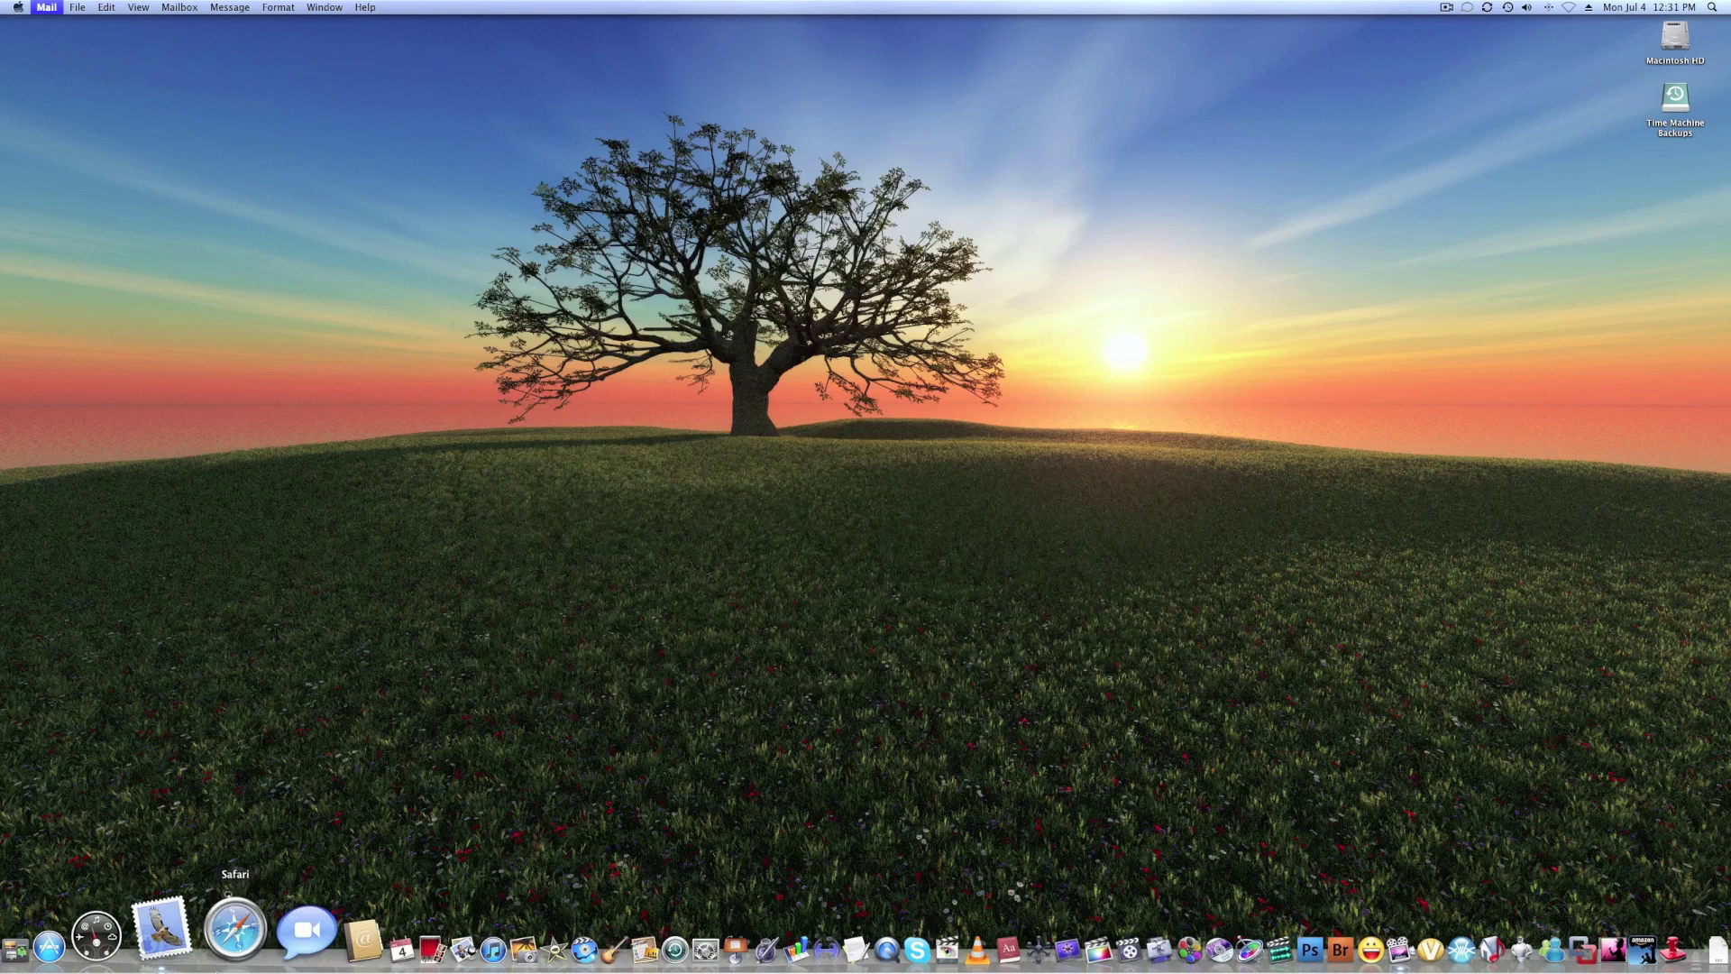
{"action": "left_click", "coordinate": [340, 928]}
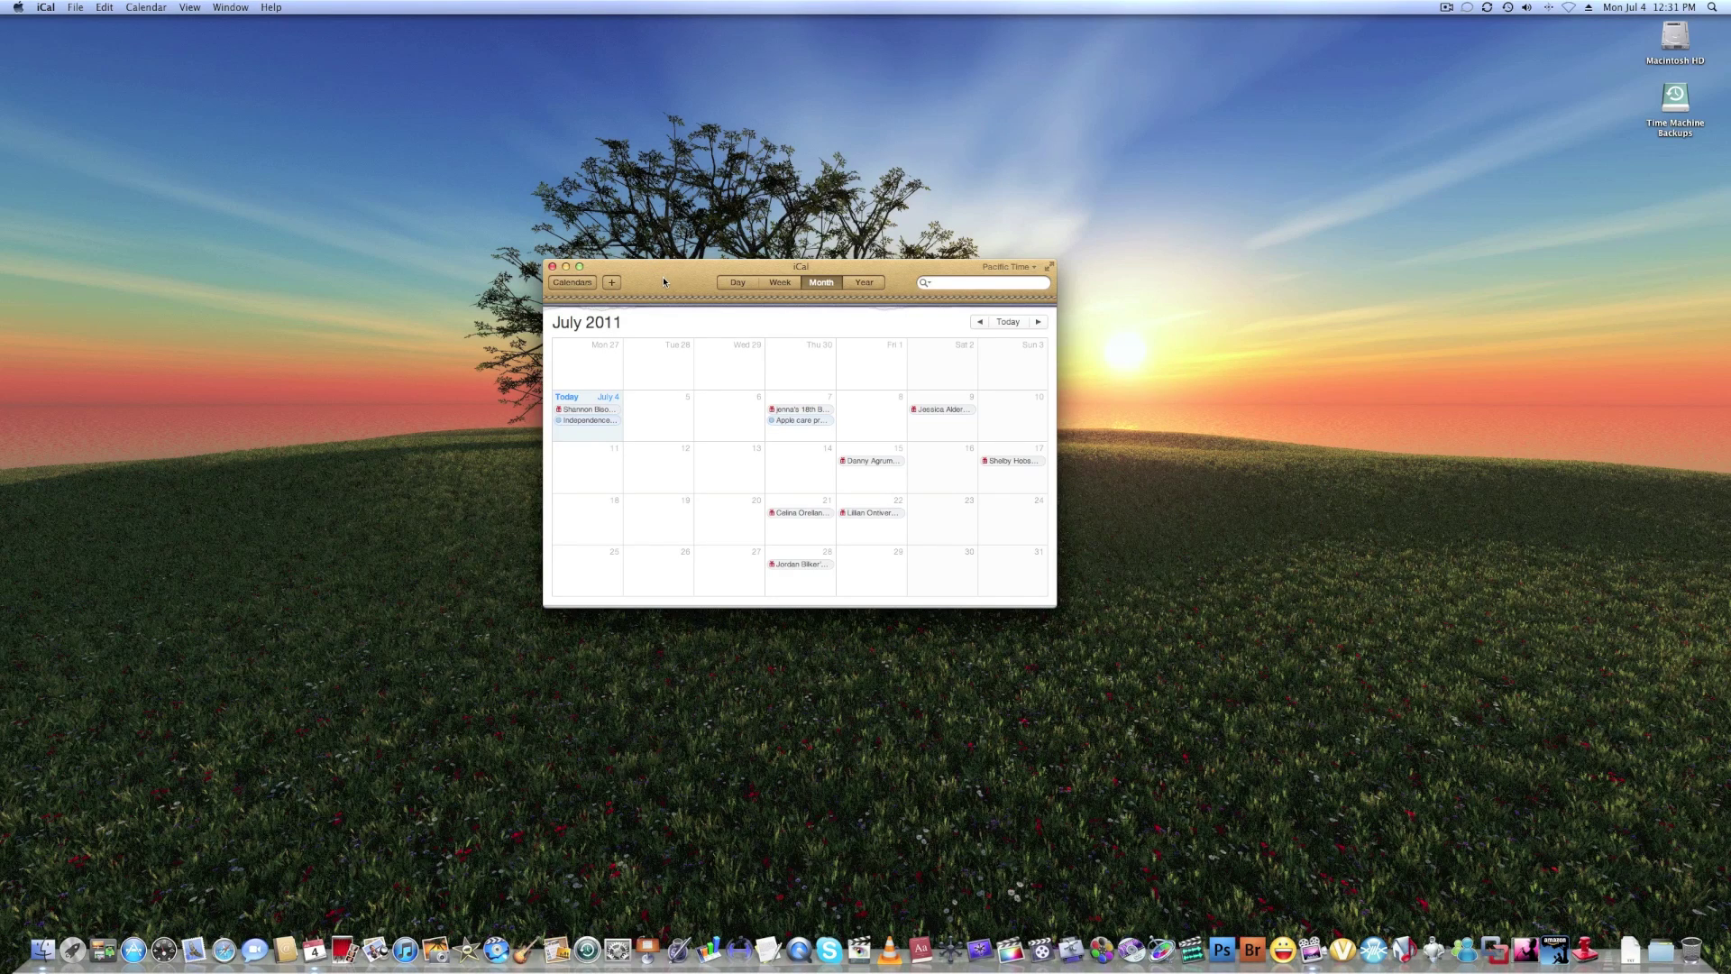
{"action": "key", "text": "super+q"}
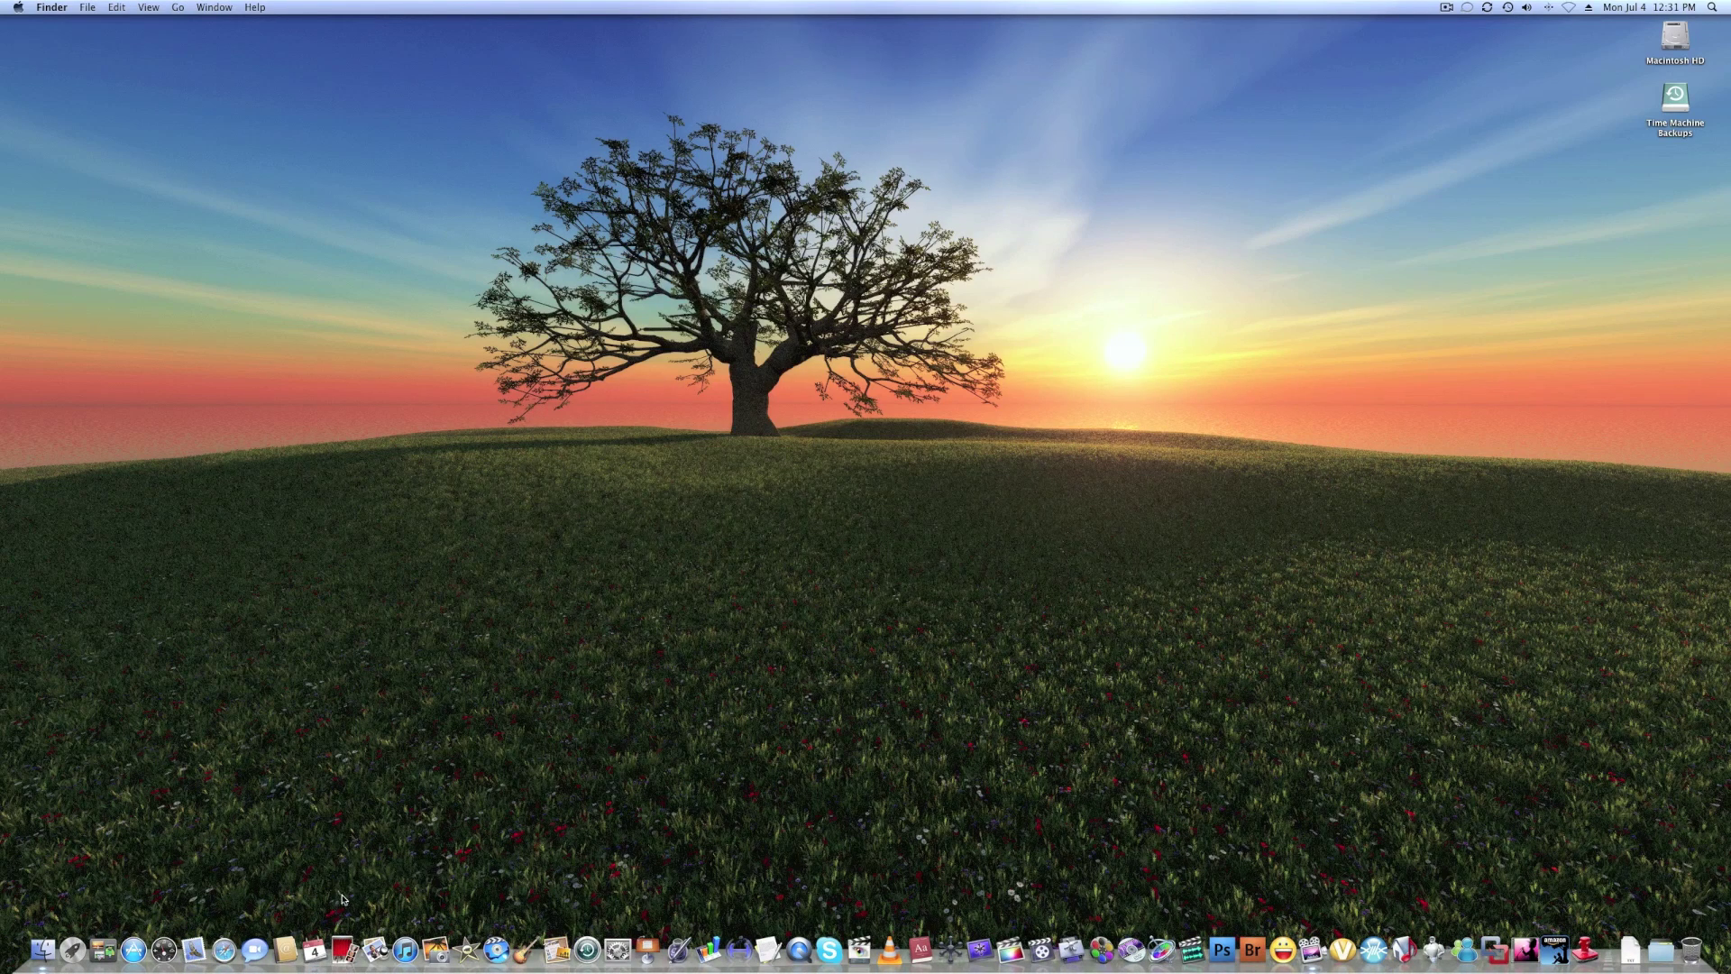
Step: Launch Photo Booth, view it full screen, exit, select all snapshots, then quit it
{"action": "left_click", "coordinate": [347, 933]}
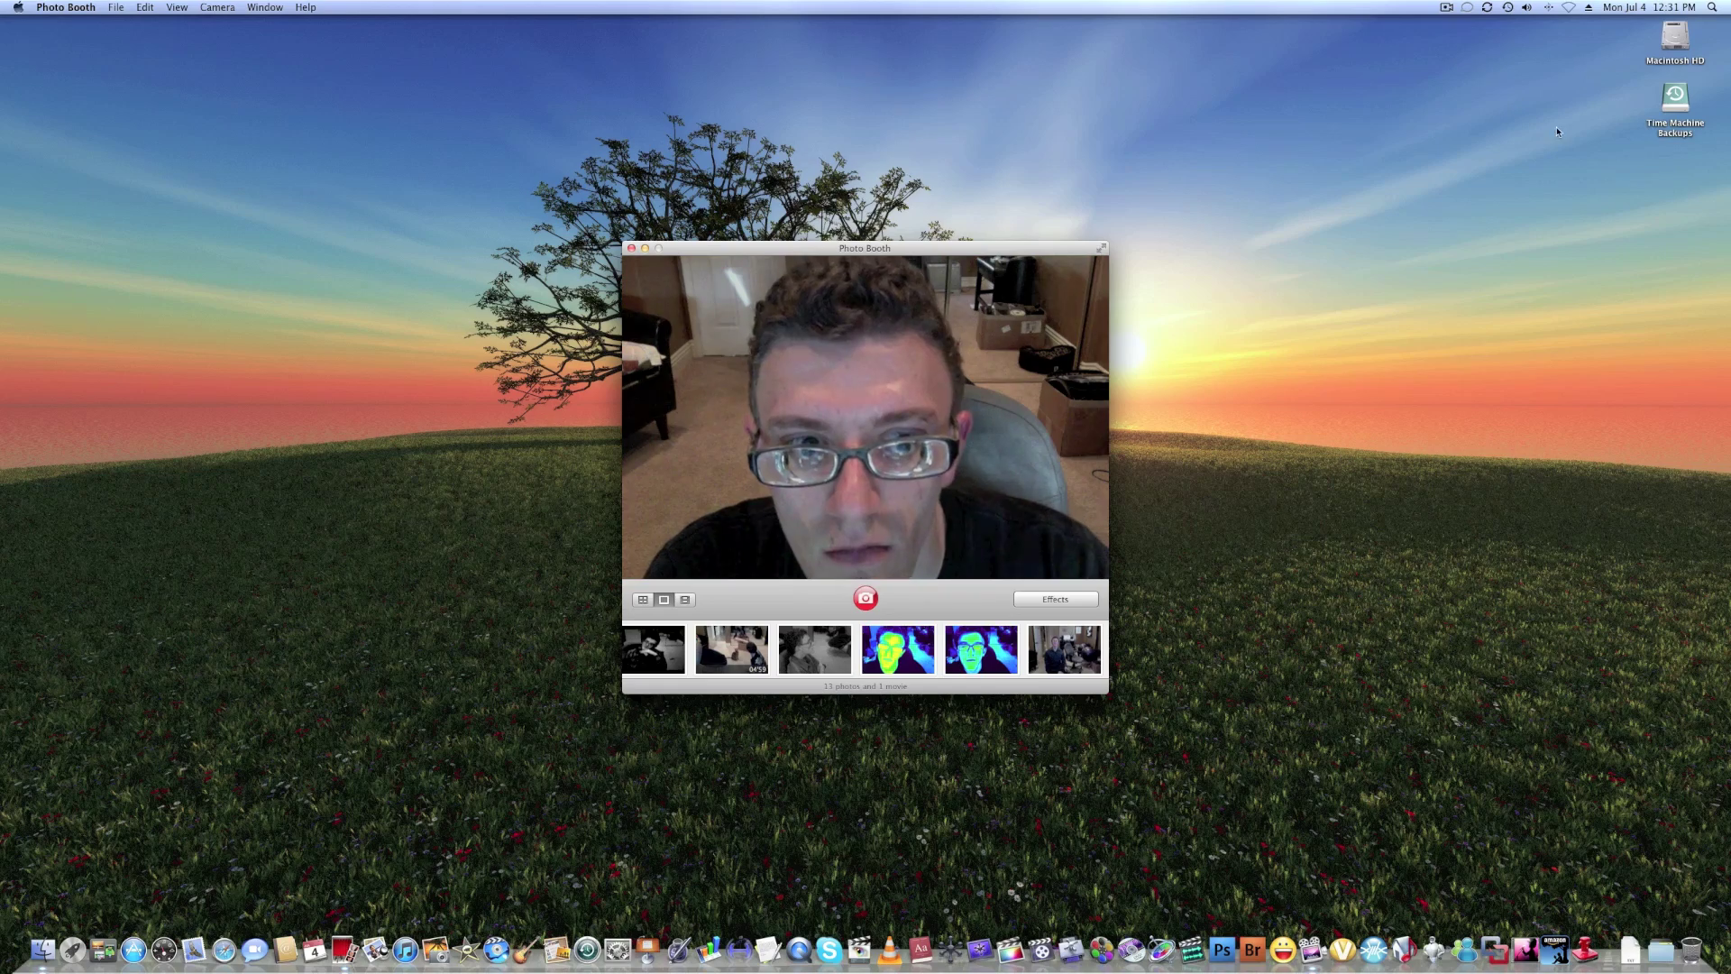
{"action": "left_click", "coordinate": [1101, 250]}
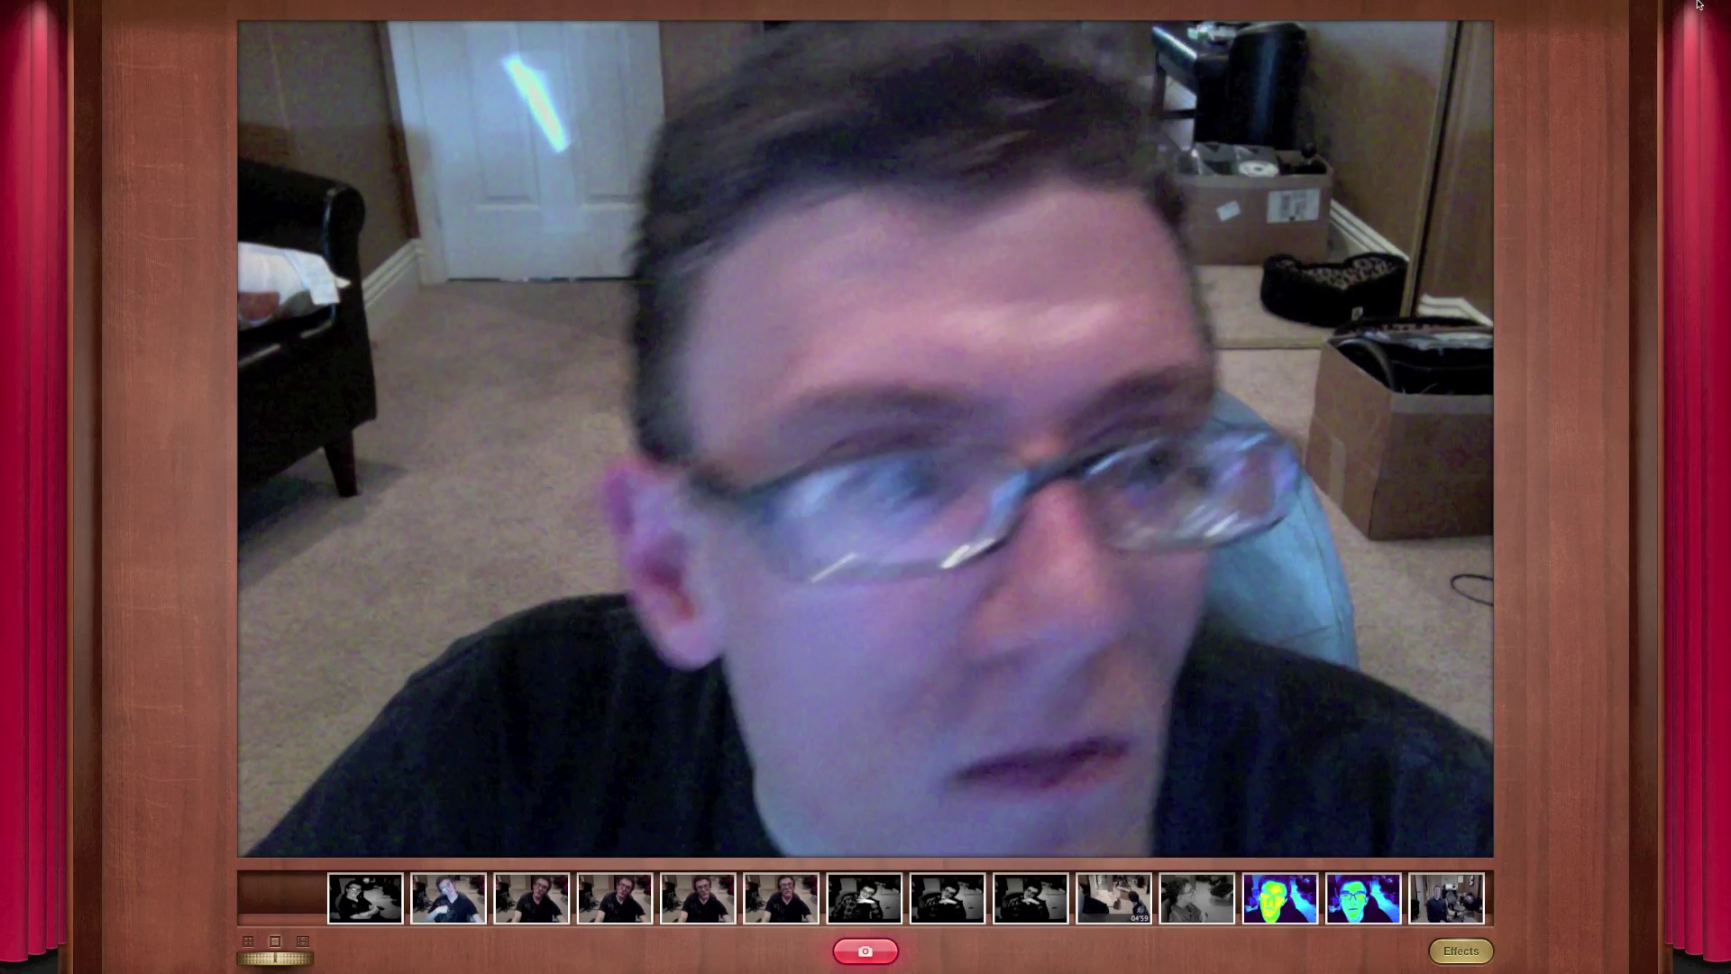
{"action": "key", "text": "Escape"}
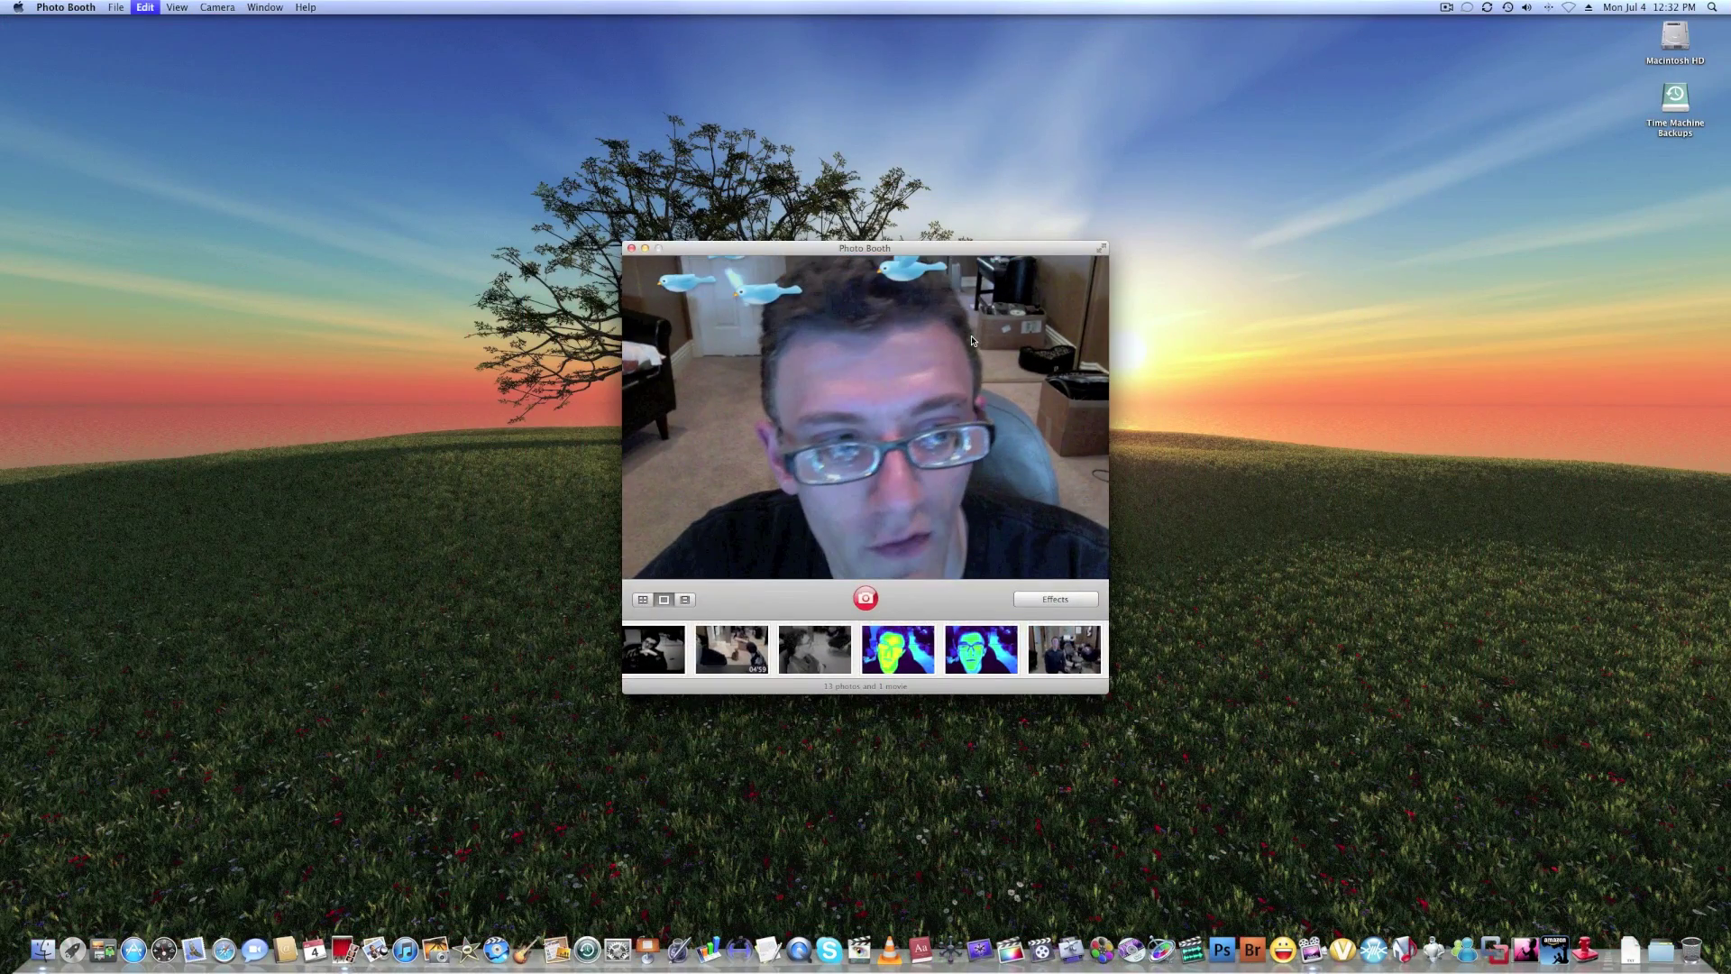
{"action": "key", "text": "super+a"}
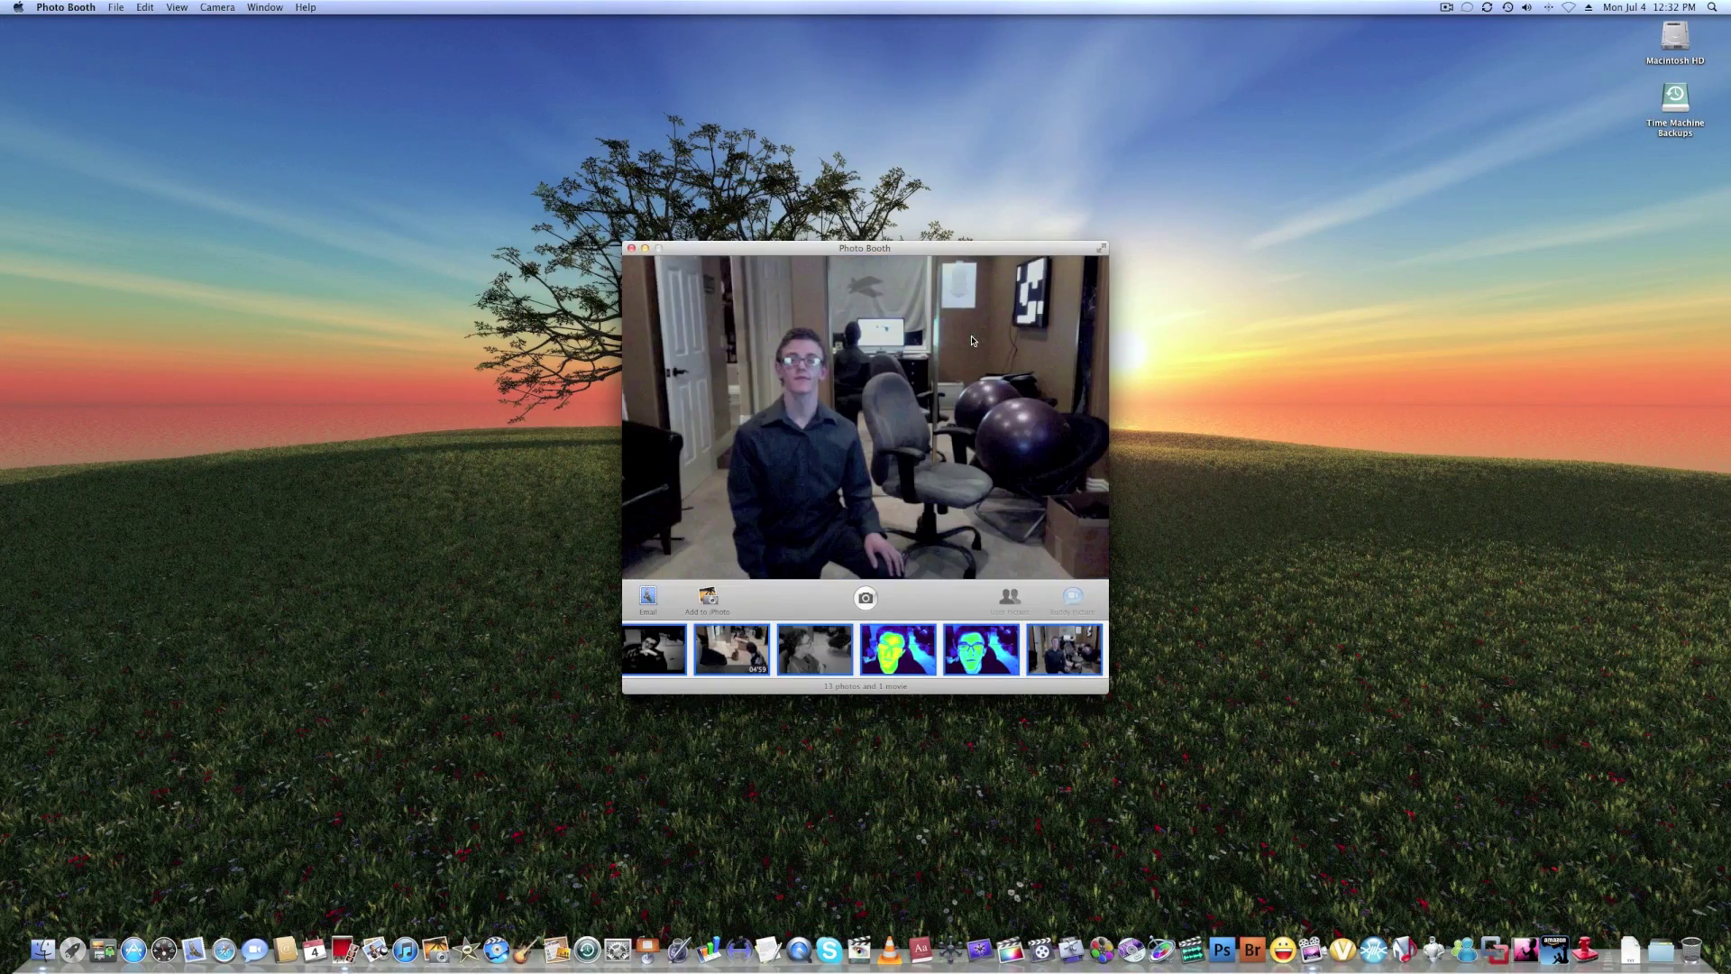
{"action": "key", "text": "super+q"}
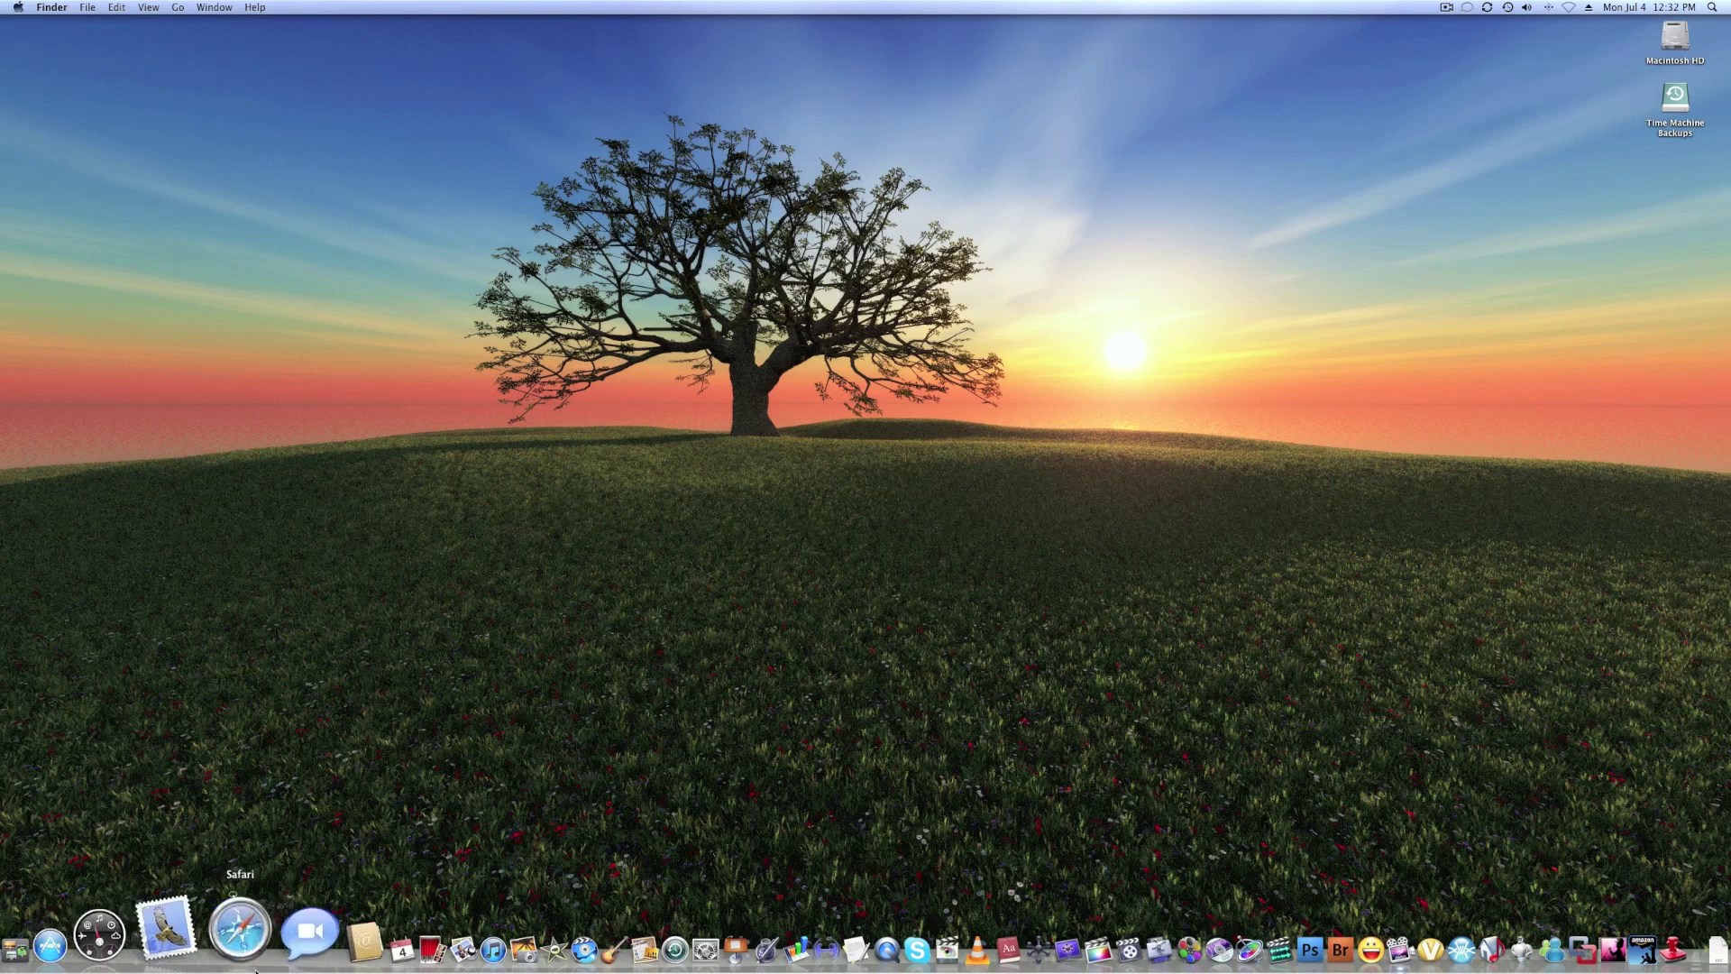
Step: Launch iChat, minimize the AIM and Jabber buddy lists, and open the Accounts preferences
{"action": "left_click", "coordinate": [244, 930]}
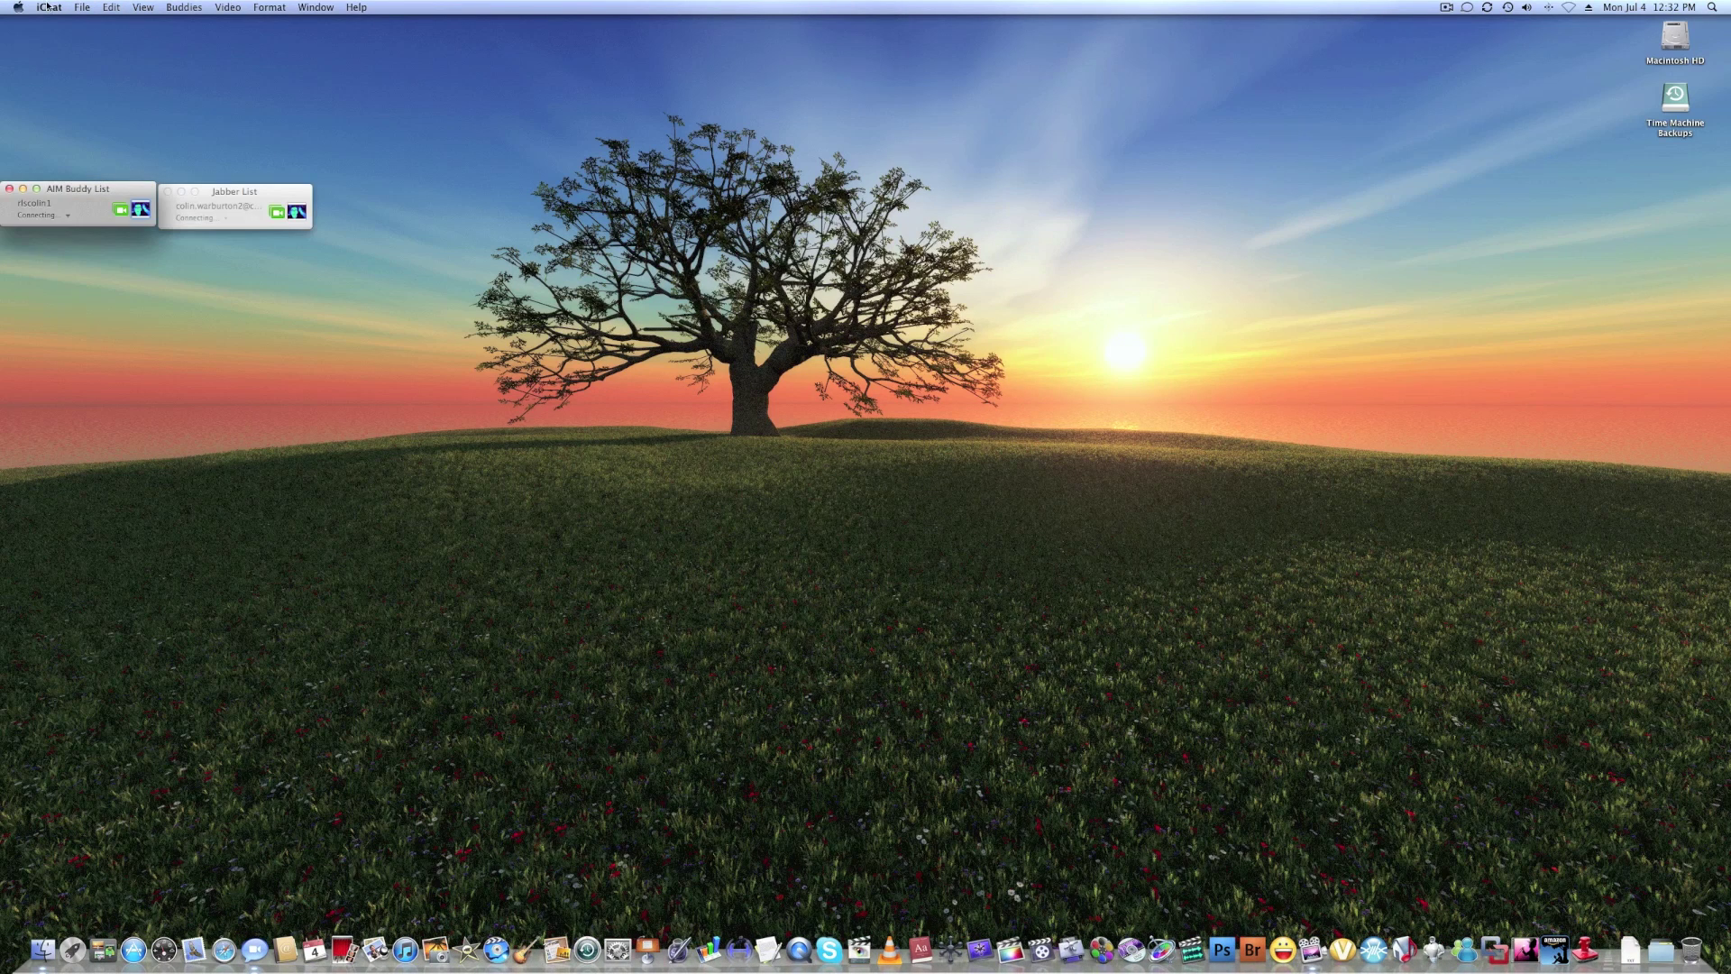
{"action": "left_click", "coordinate": [24, 188]}
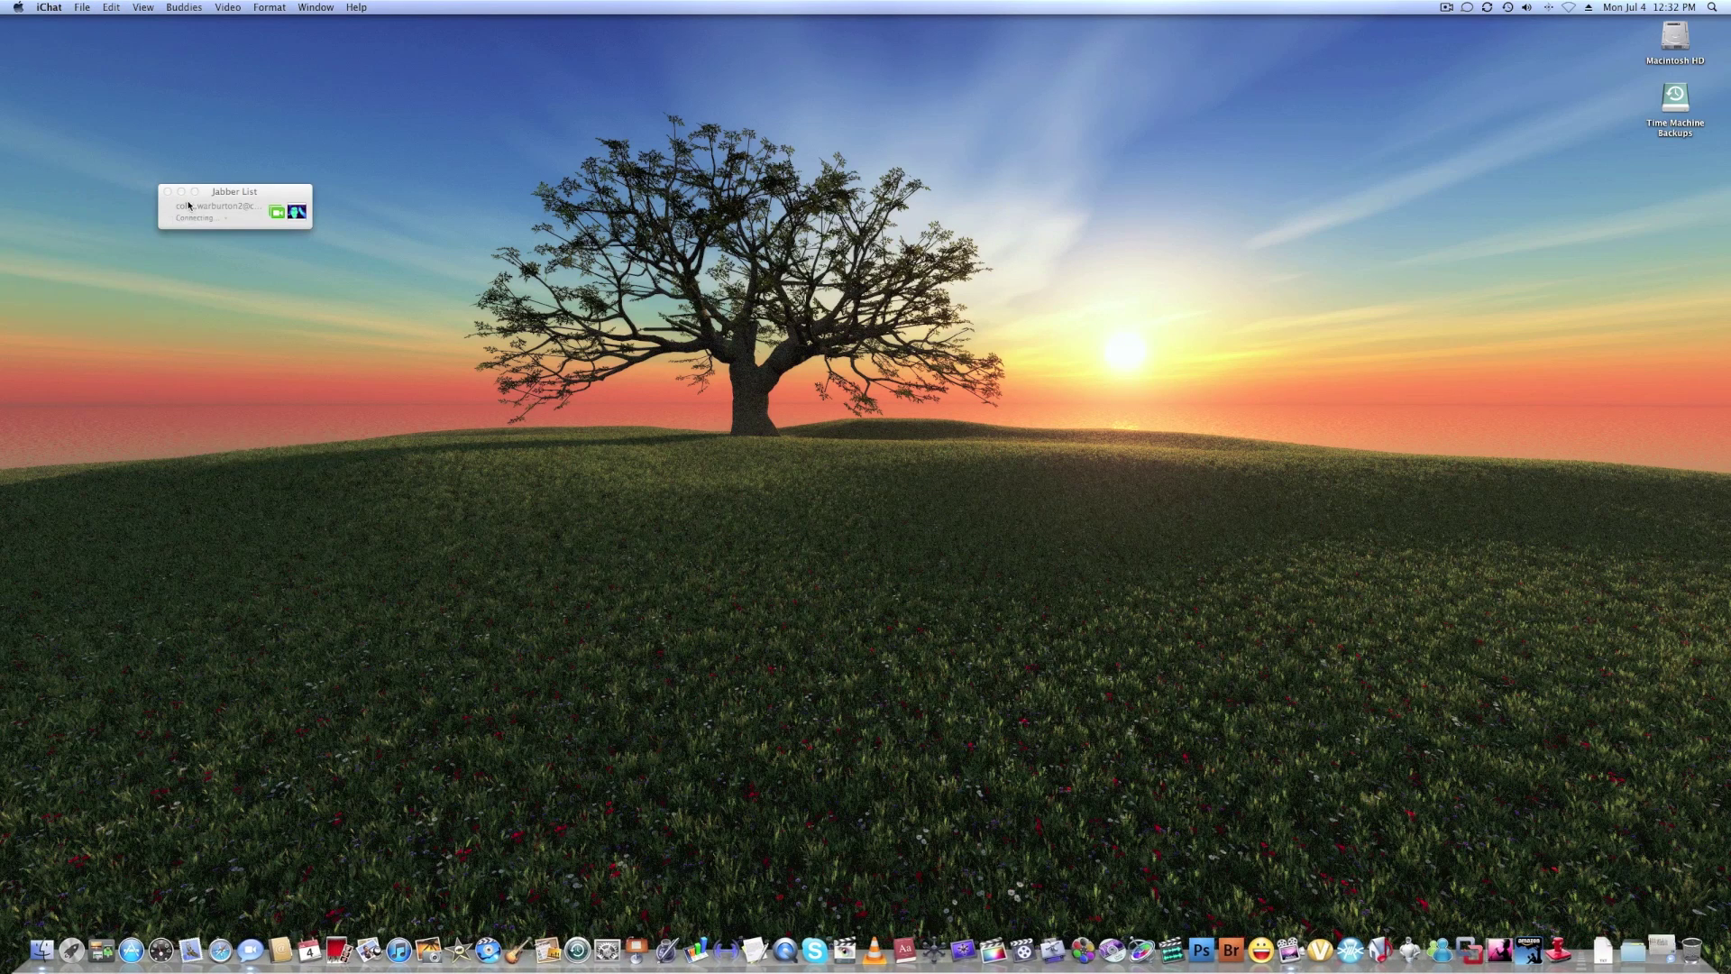
{"action": "left_click", "coordinate": [180, 191]}
{"action": "left_click", "coordinate": [94, 4]}
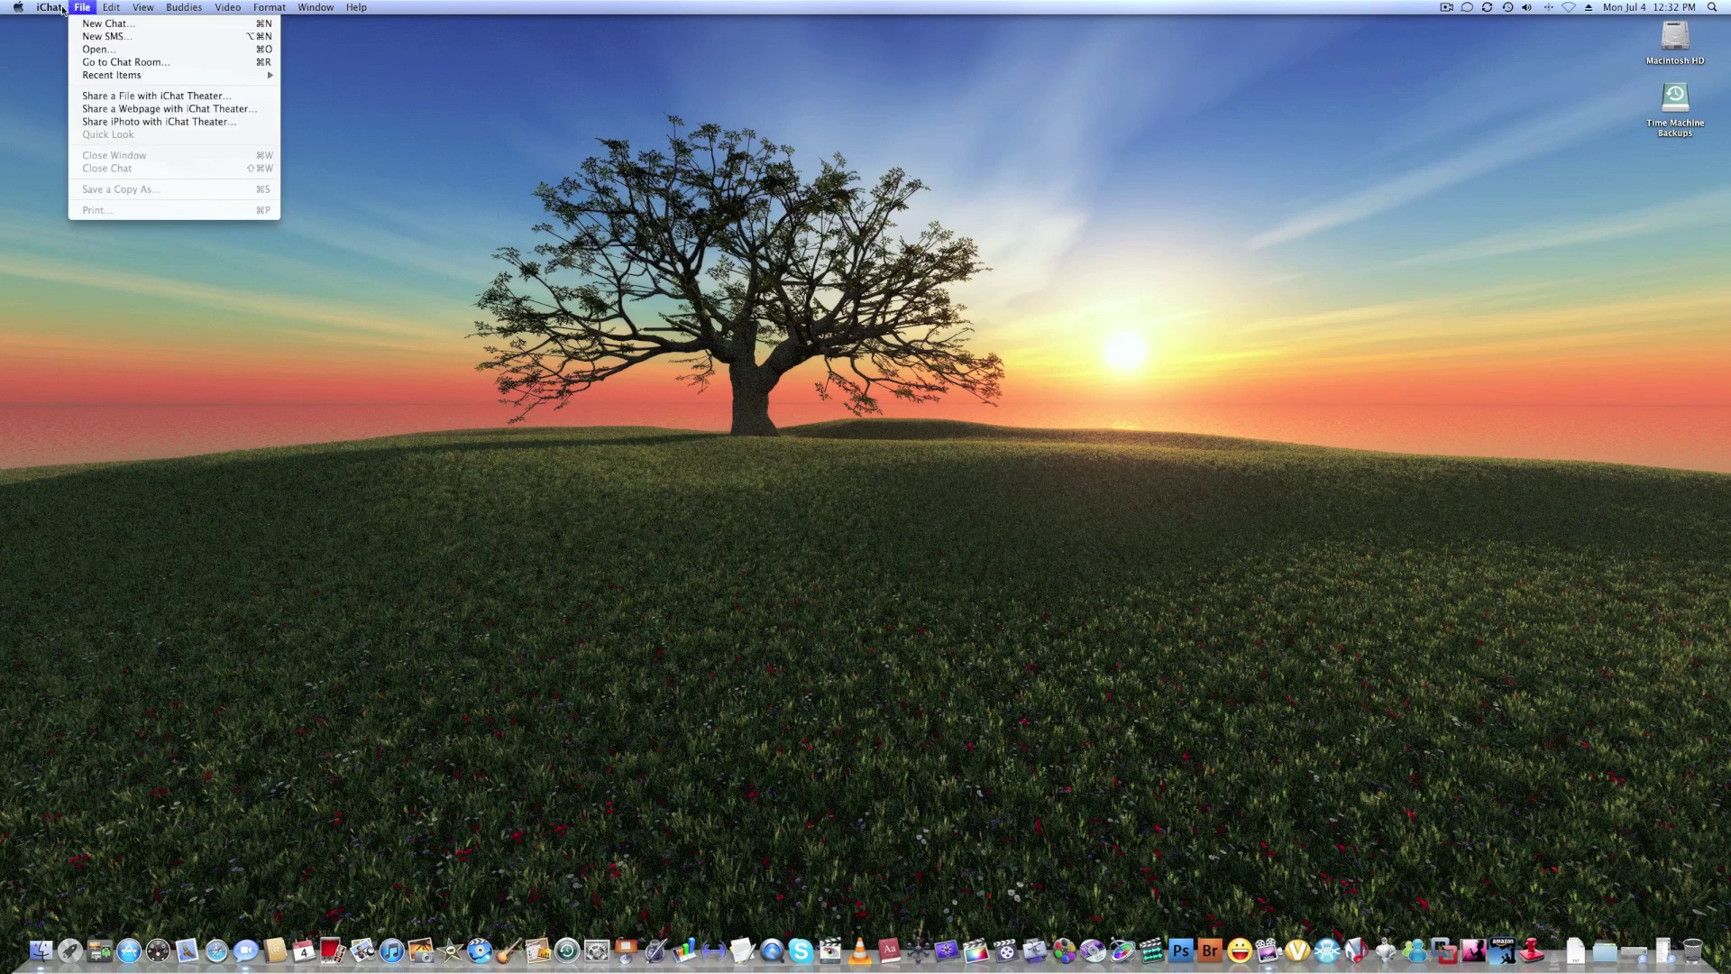
{"action": "left_click", "coordinate": [79, 57]}
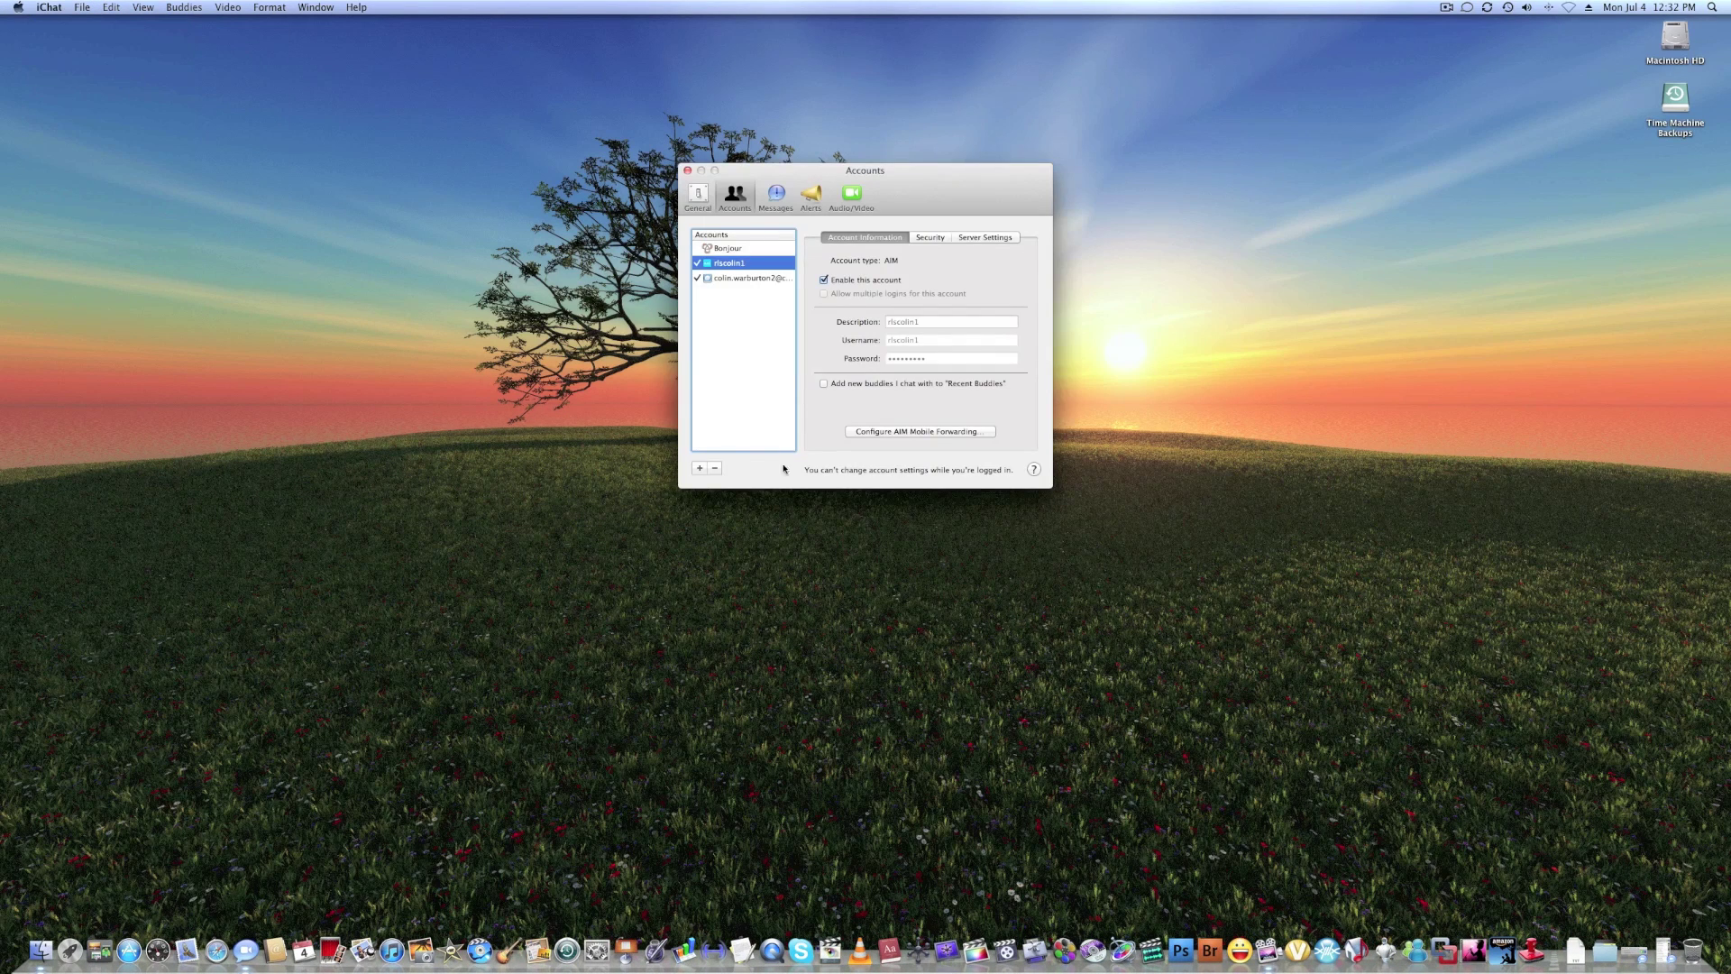
Step: Start a Yahoo! account setup, cancel it, restore the buddy lists and quit iChat
{"action": "left_click", "coordinate": [701, 466]}
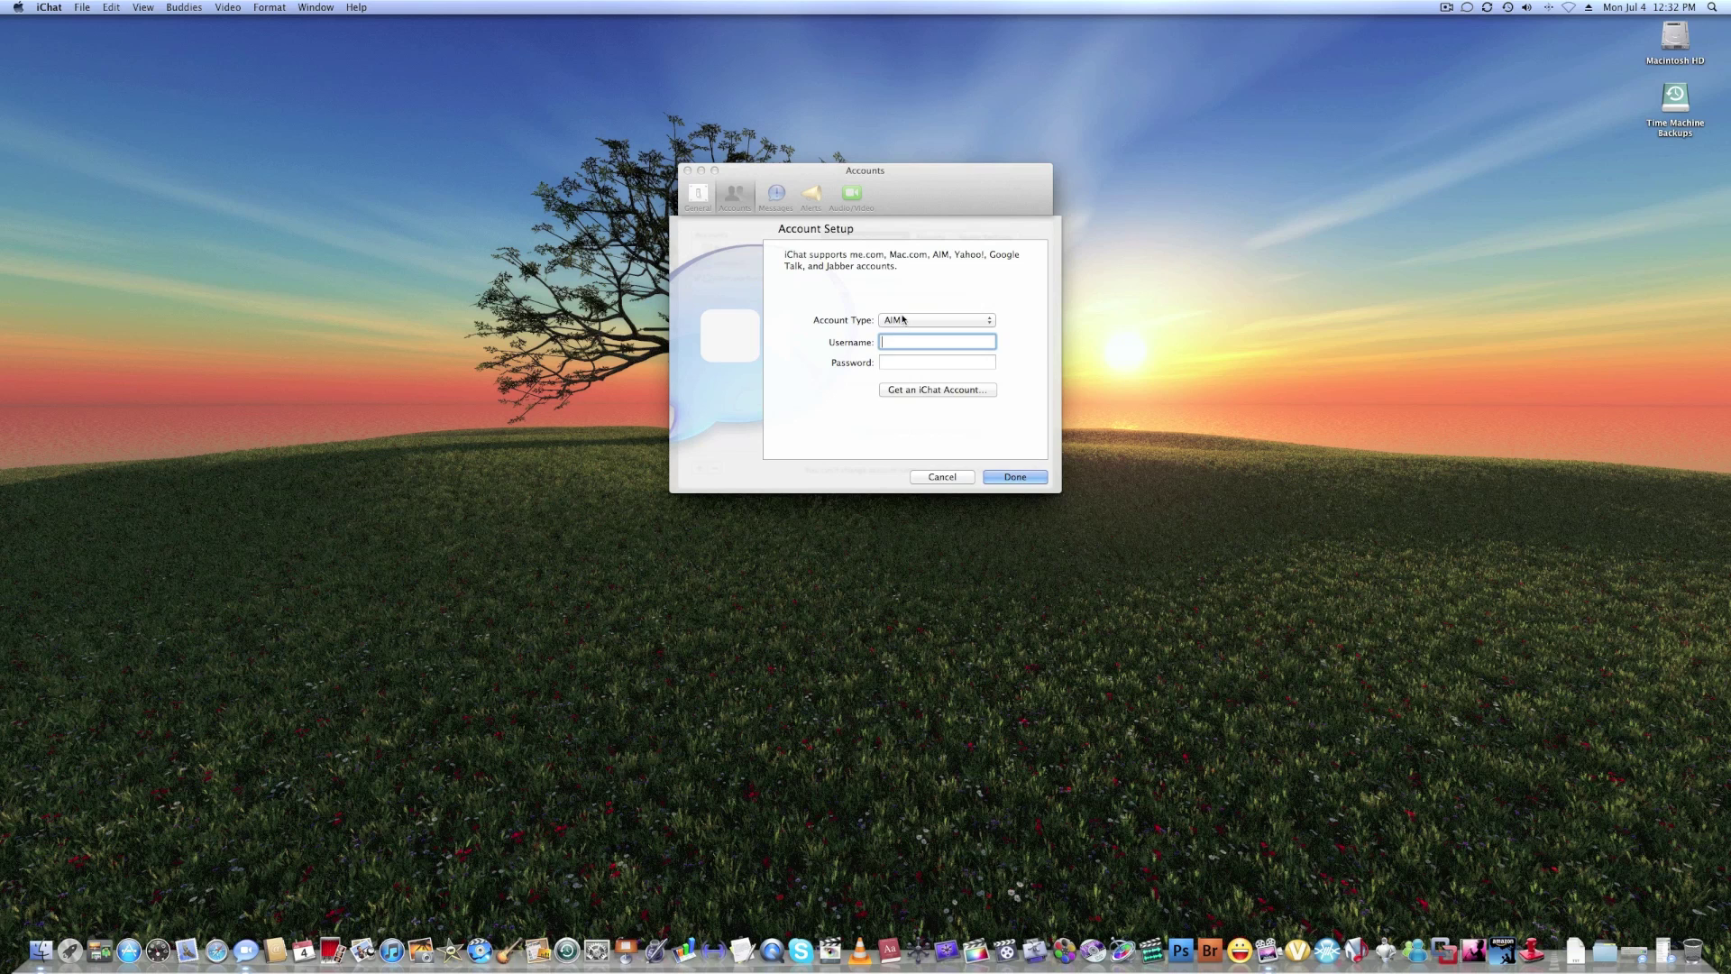
{"action": "left_click", "coordinate": [928, 320]}
{"action": "left_click", "coordinate": [913, 397]}
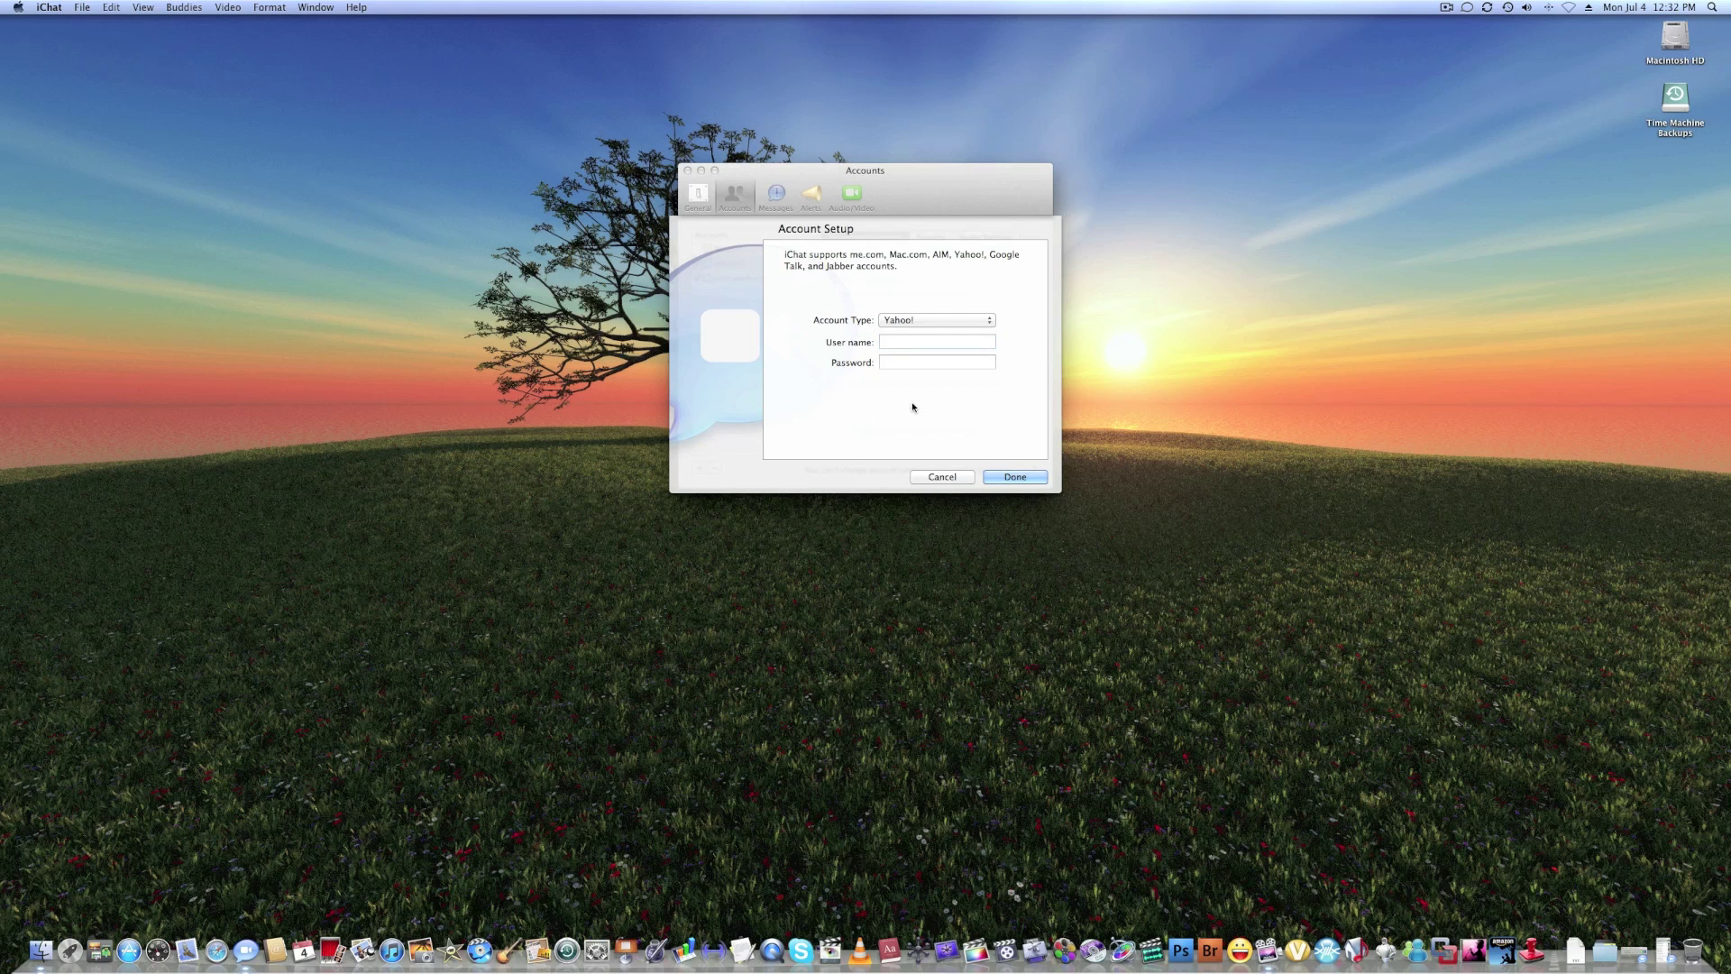
{"action": "left_click", "coordinate": [934, 478]}
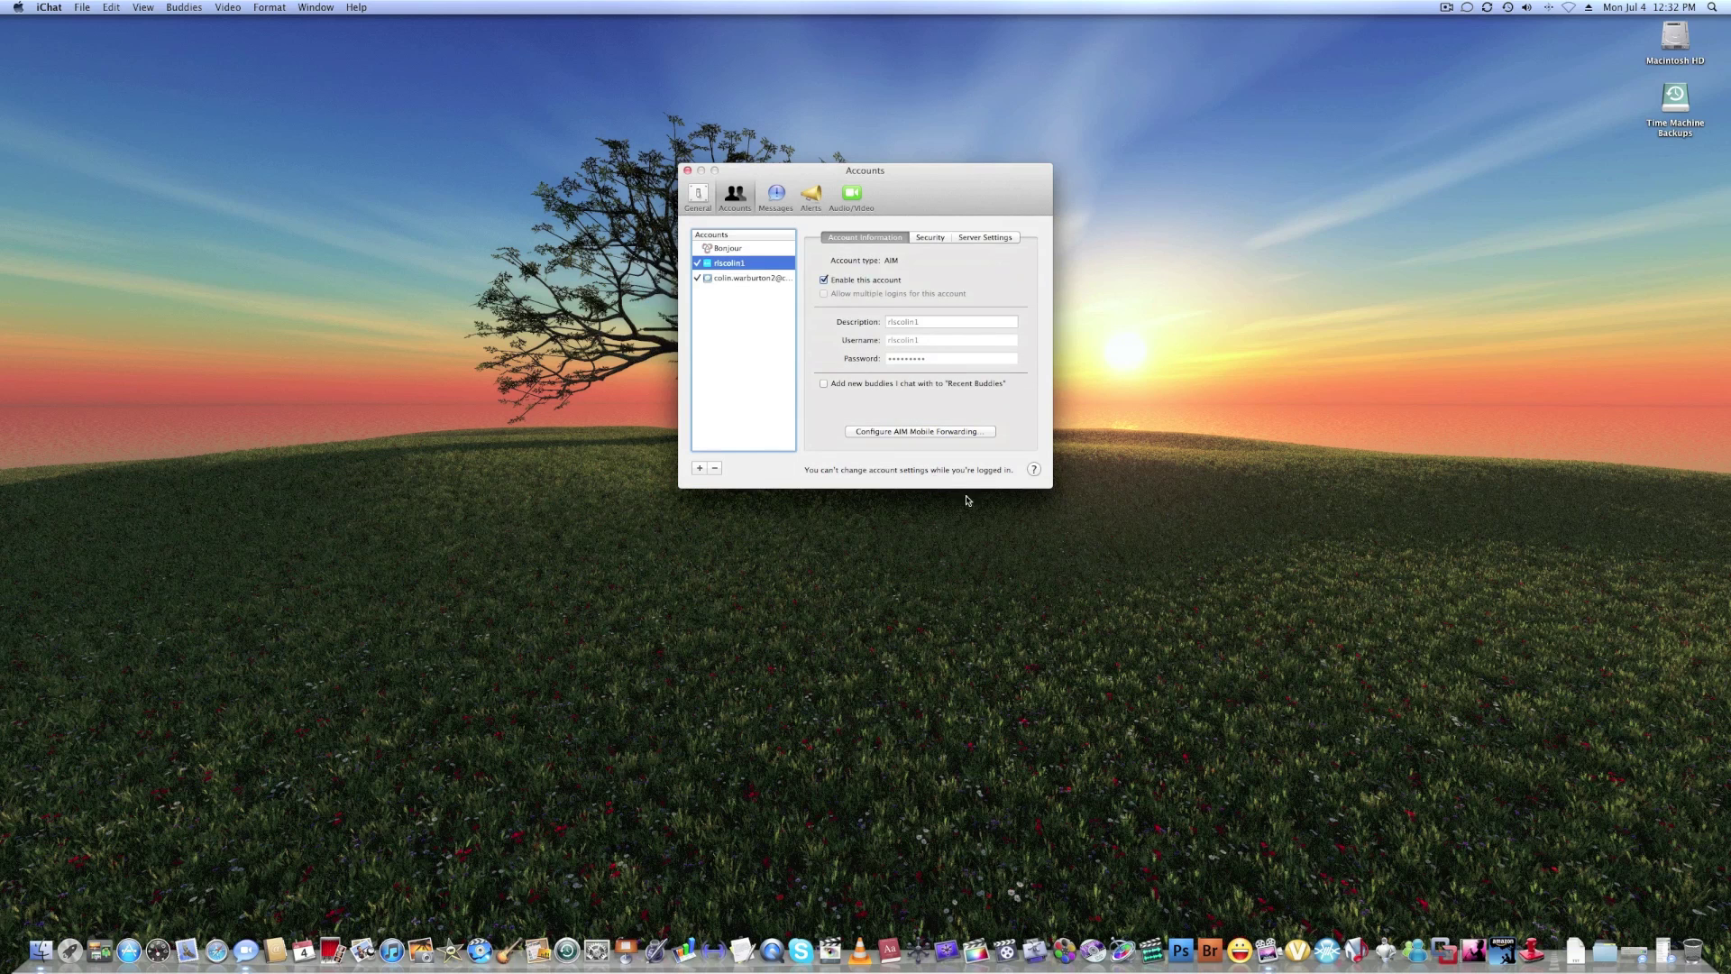
{"action": "left_click", "coordinate": [1633, 948]}
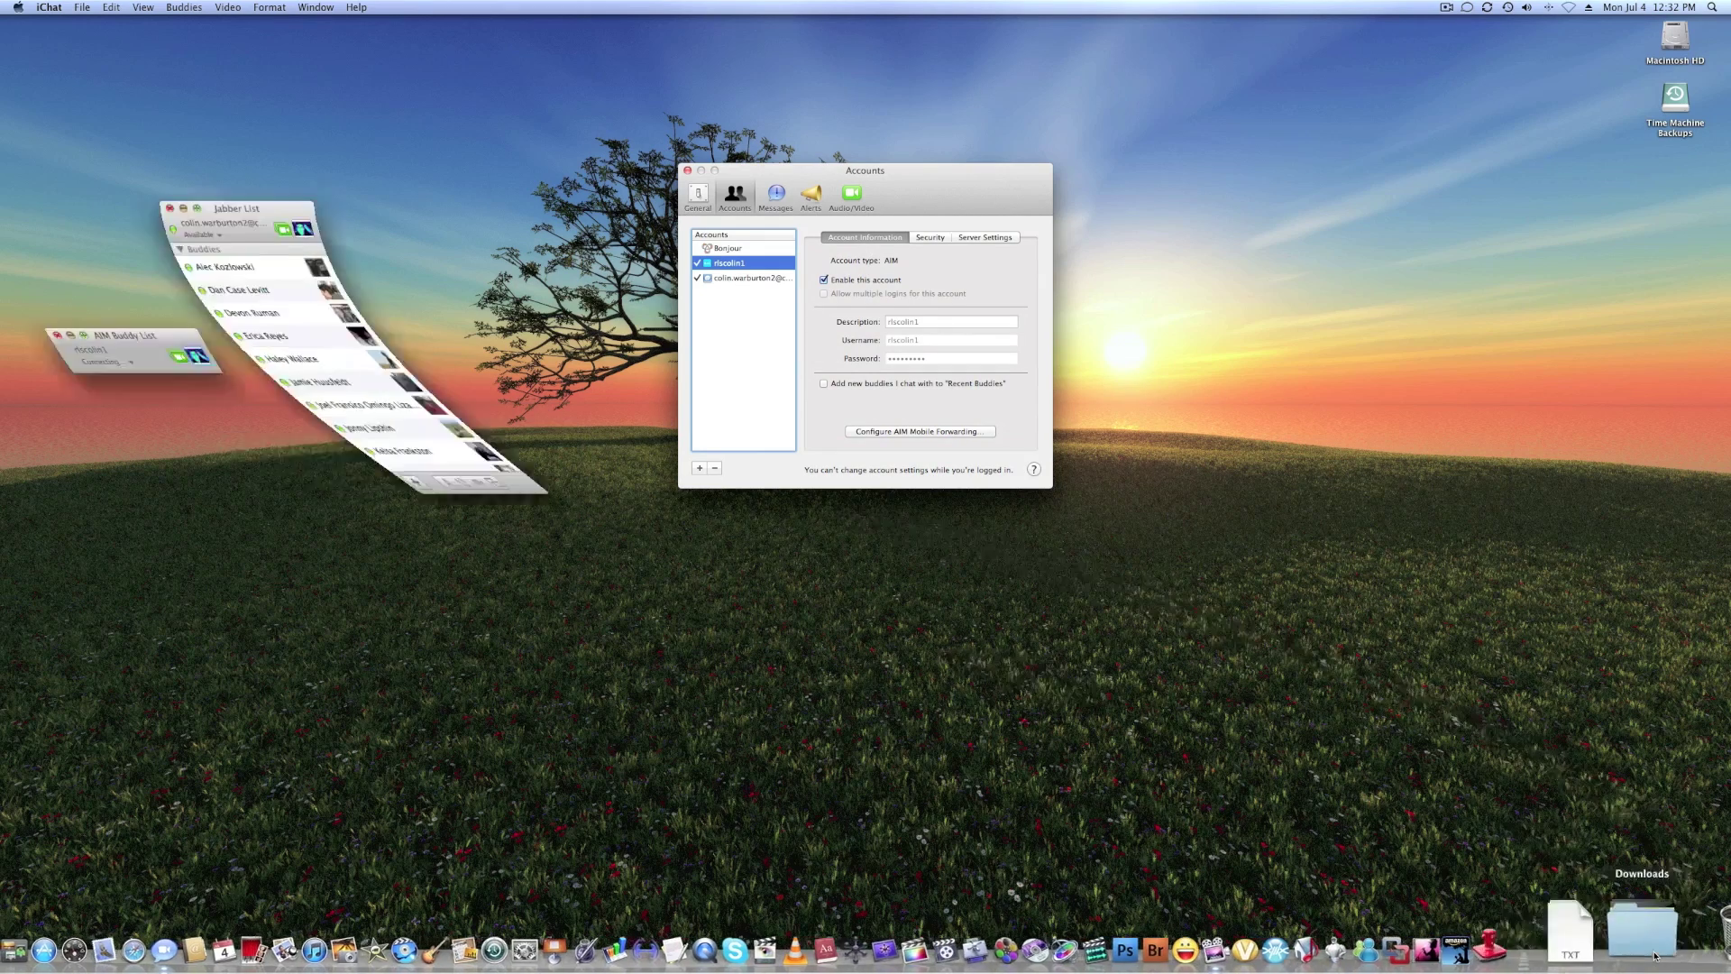
{"action": "key", "text": "super+q"}
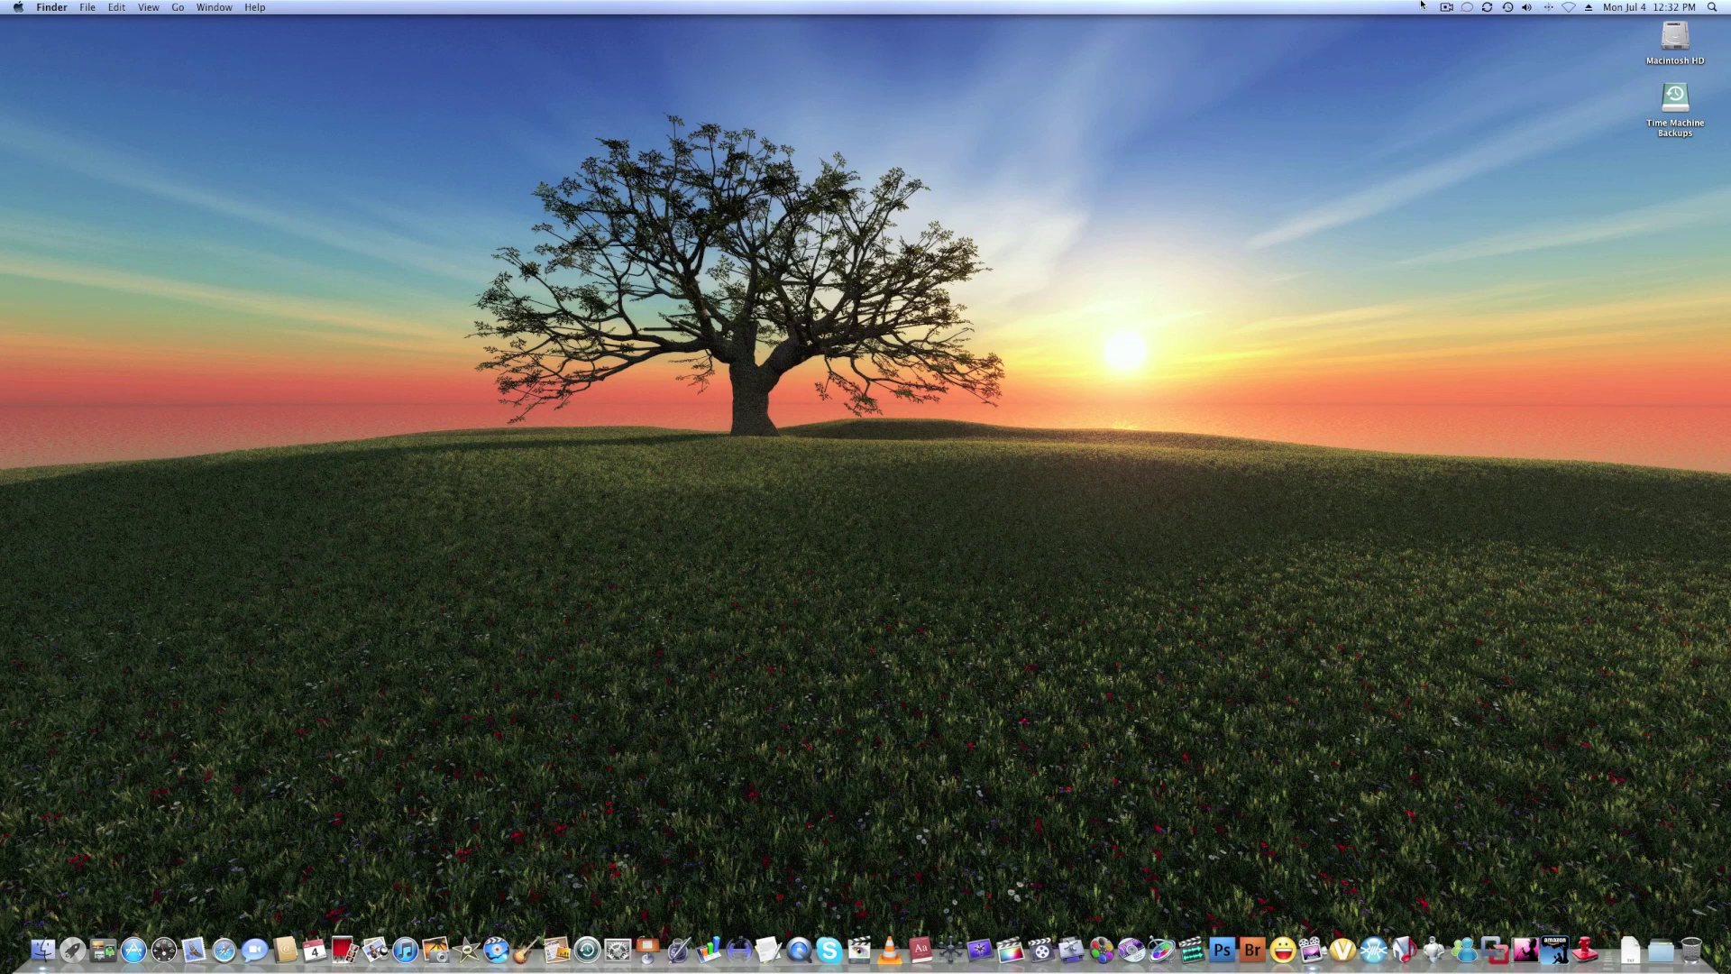
{"action": "left_click", "coordinate": [1448, 8]}
{"action": "left_click", "coordinate": [1456, 49]}
{"action": "left_click", "coordinate": [14, 7]}
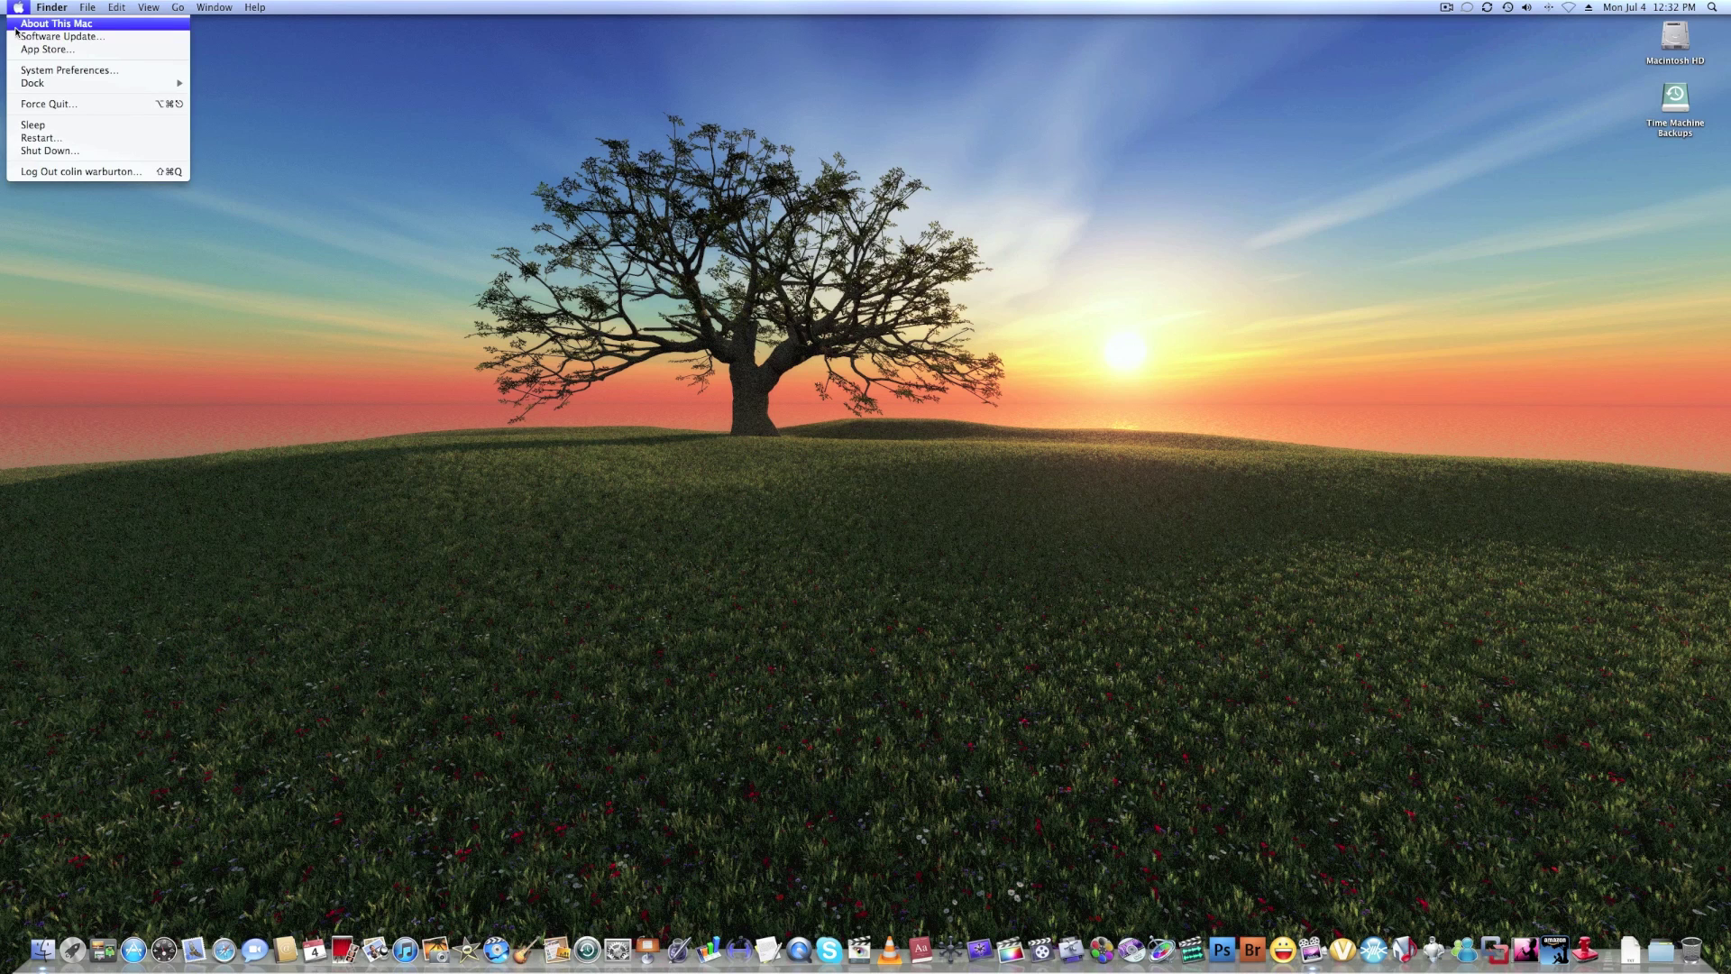
{"action": "left_click", "coordinate": [54, 23]}
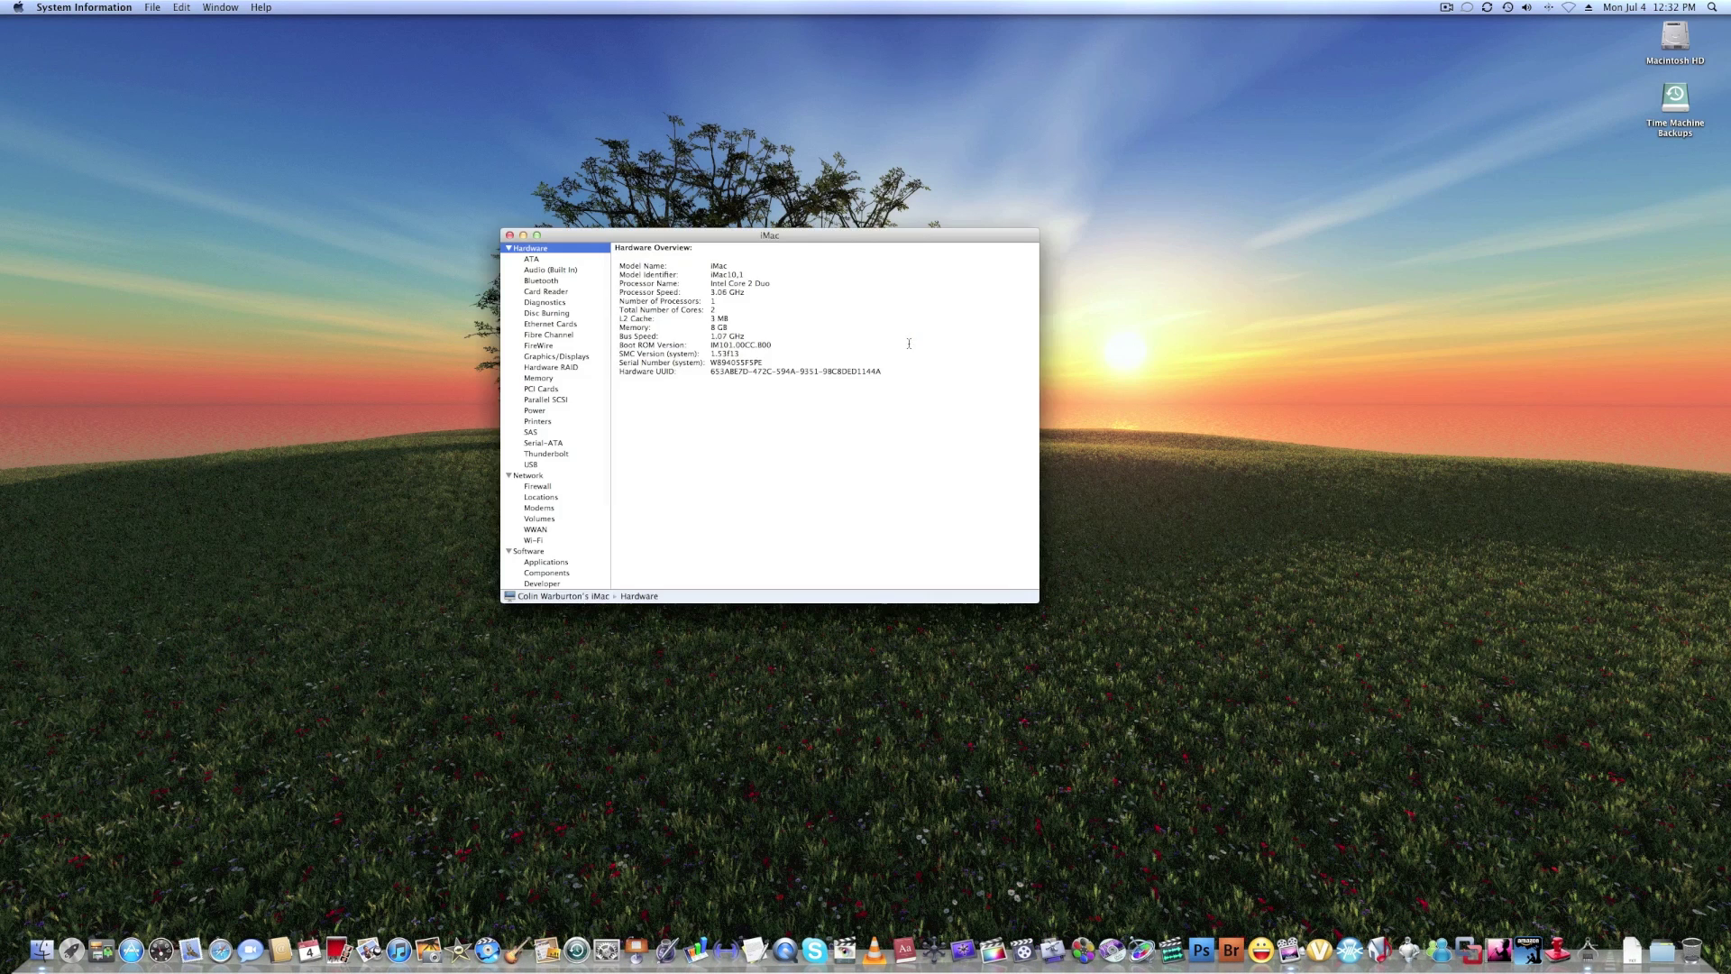
{"action": "left_click", "coordinate": [546, 562]}
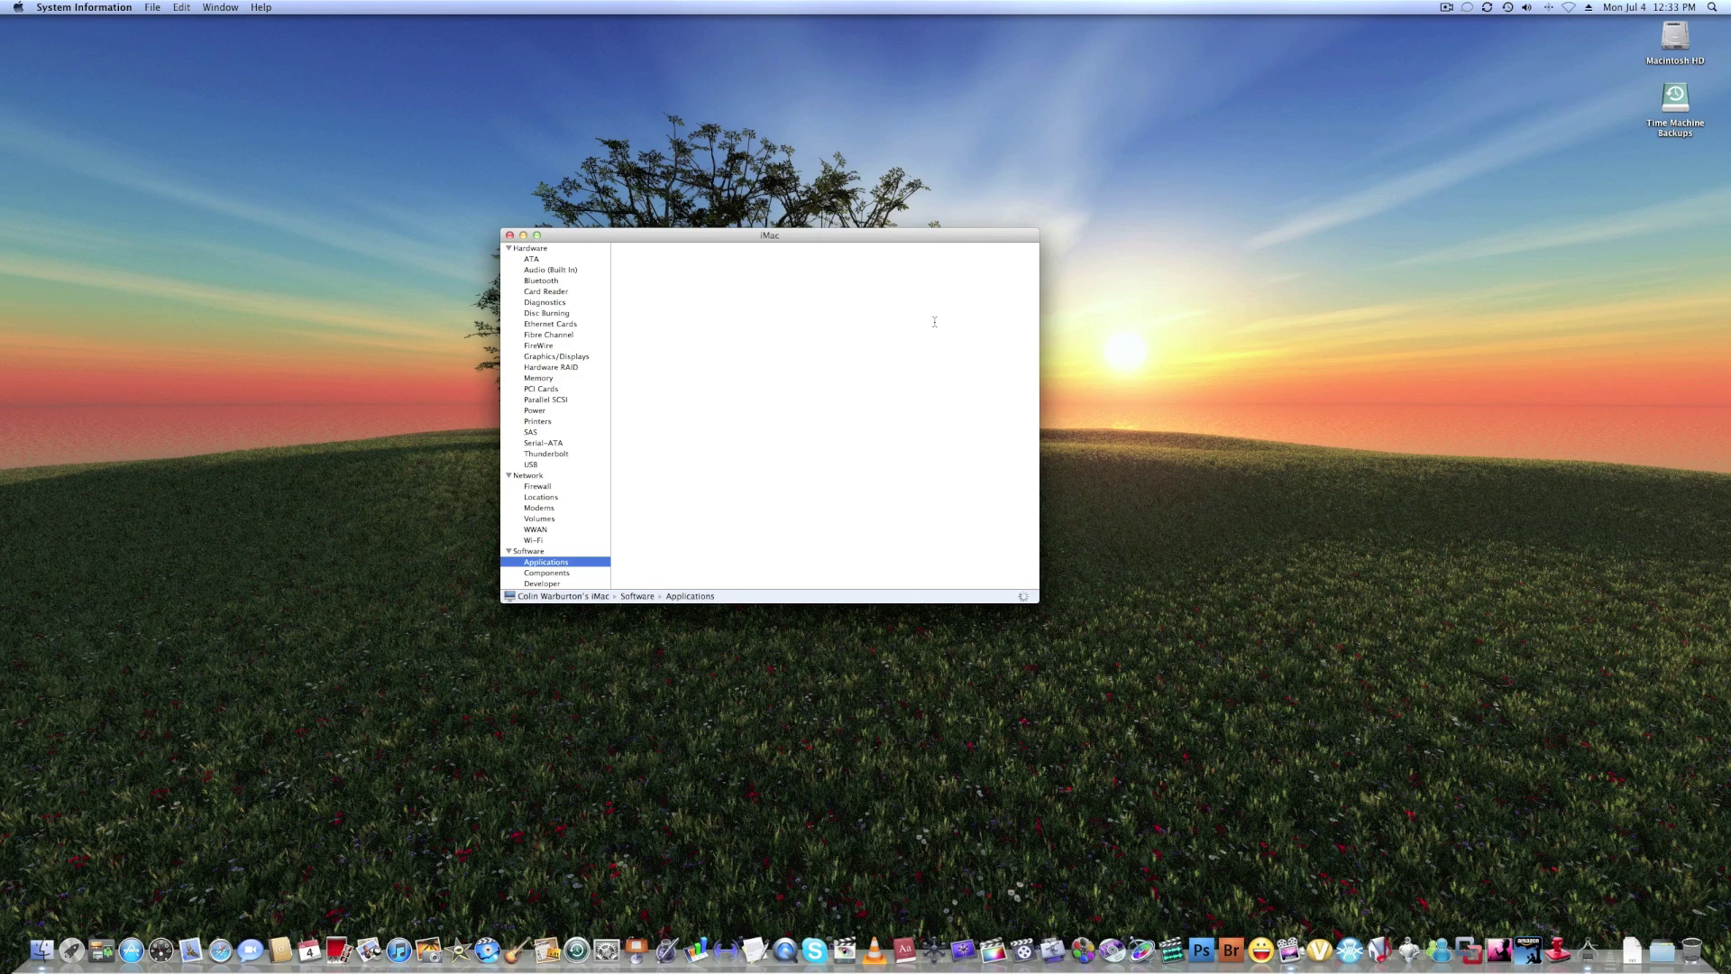
{"action": "scroll", "coordinate": [935, 327], "scroll_direction": "right", "scroll_amount": 10}
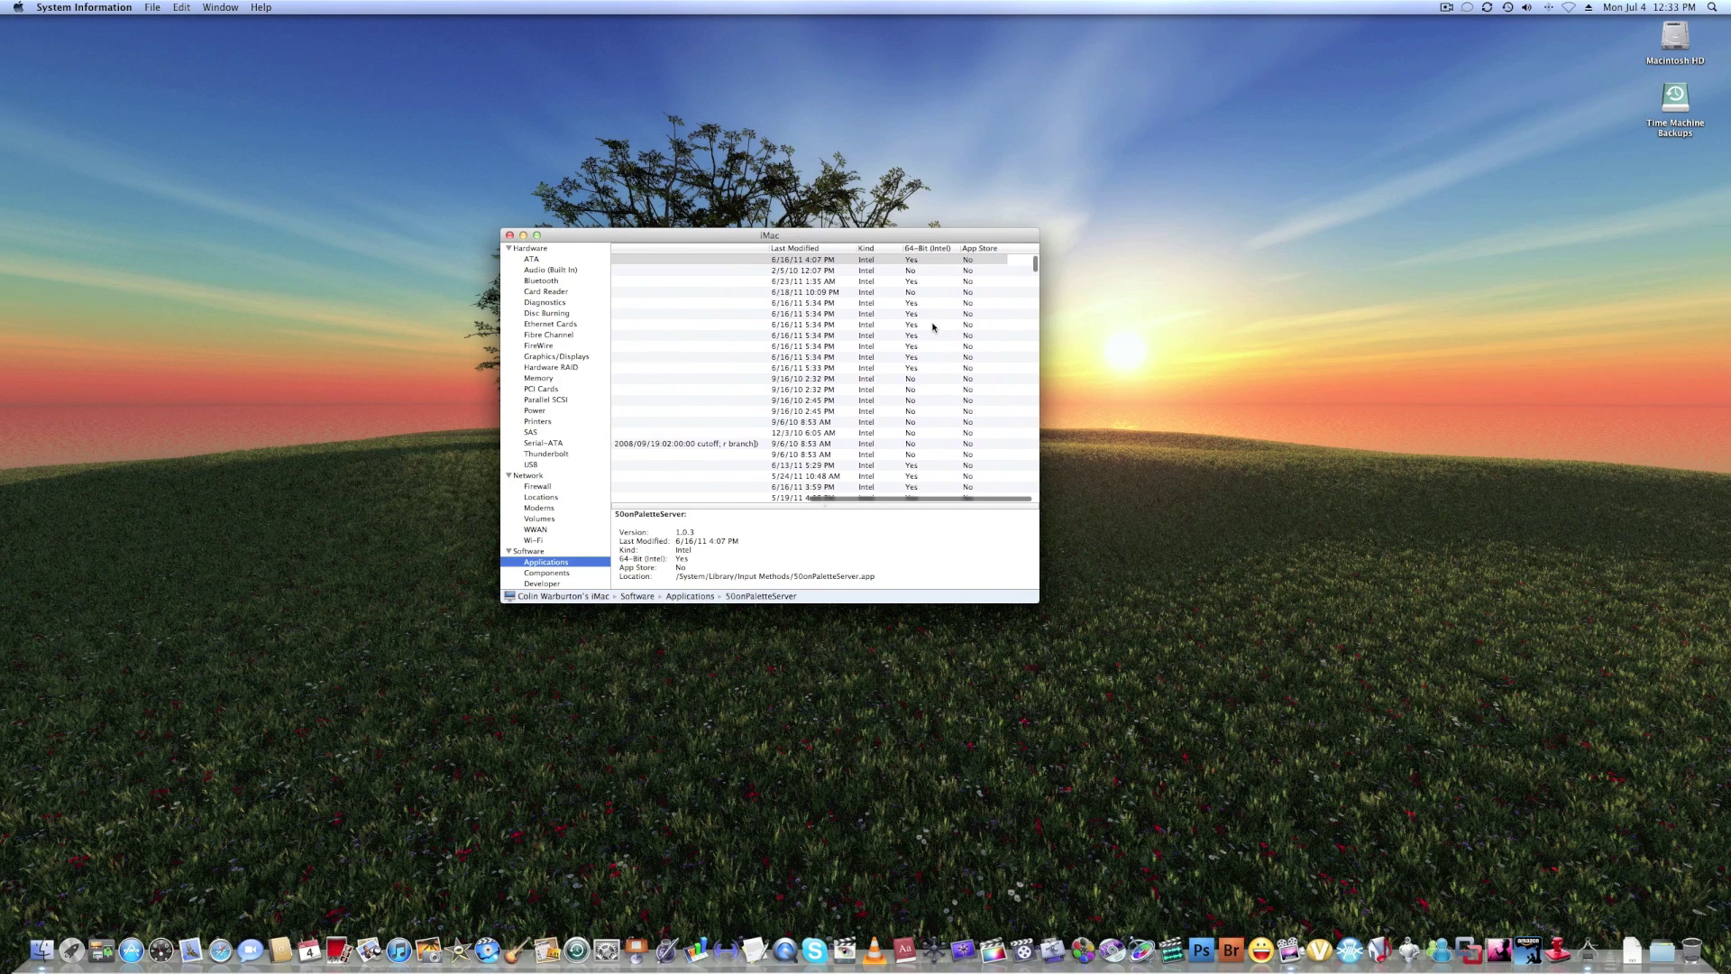
{"action": "scroll", "coordinate": [933, 327], "scroll_direction": "down", "scroll_amount": 5}
{"action": "scroll", "coordinate": [933, 326], "scroll_direction": "down", "scroll_amount": 20}
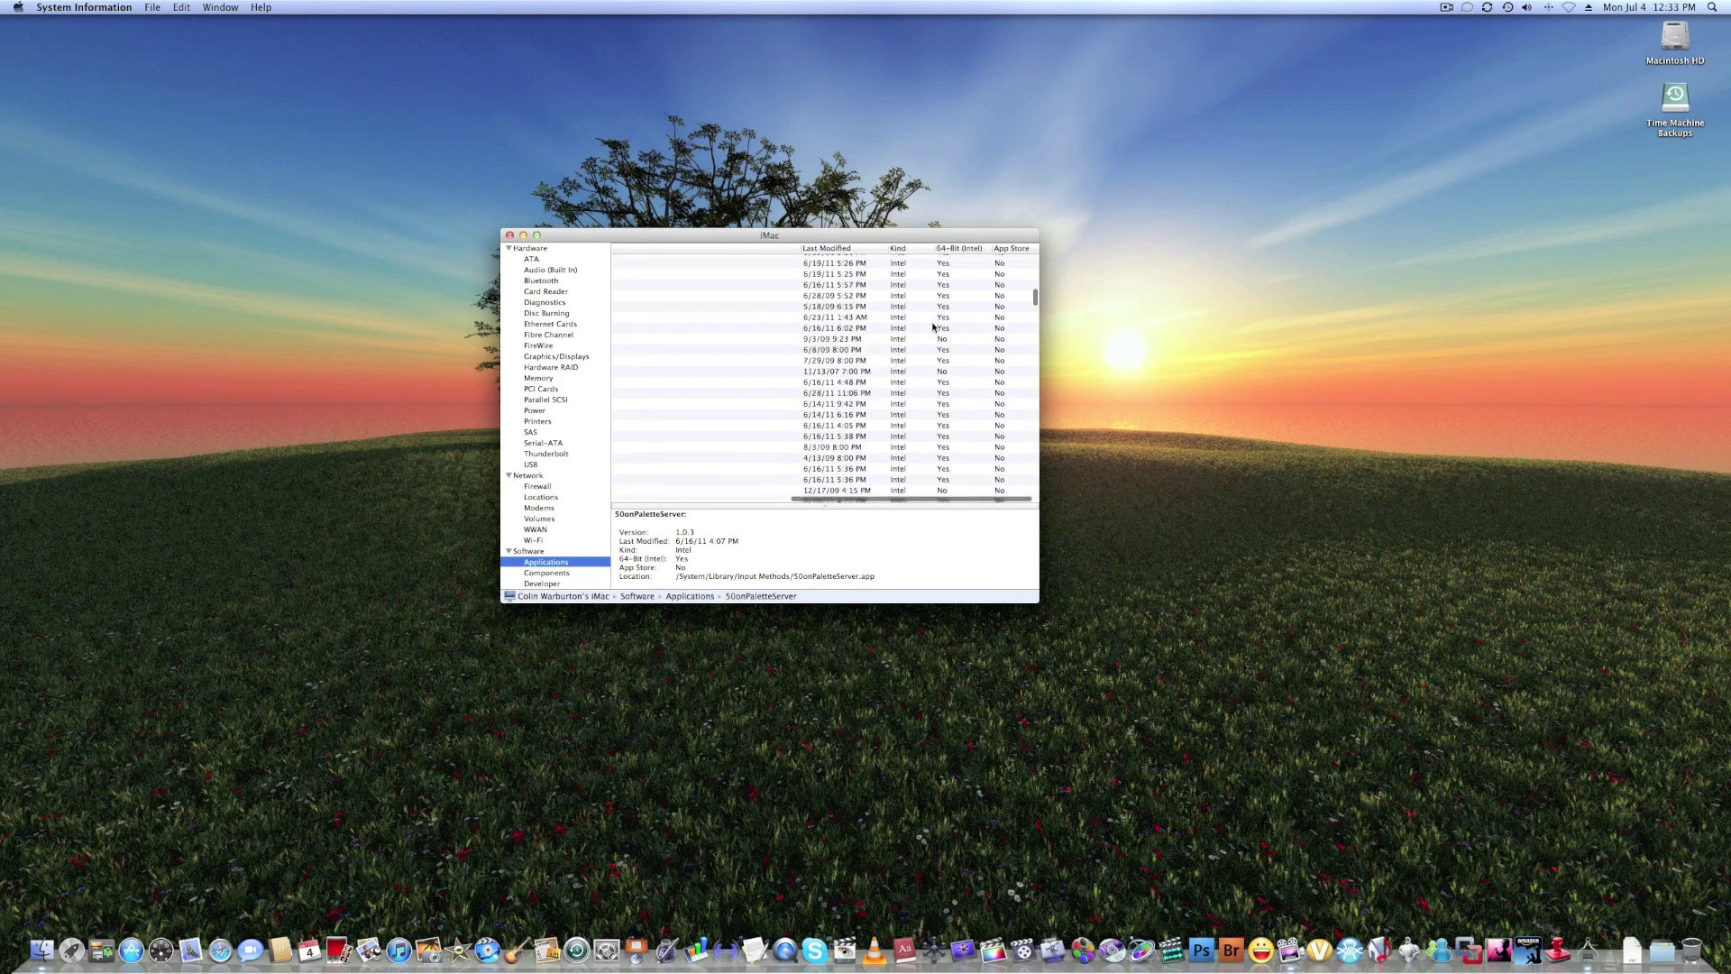
{"action": "scroll", "coordinate": [933, 326], "scroll_direction": "up", "scroll_amount": 20}
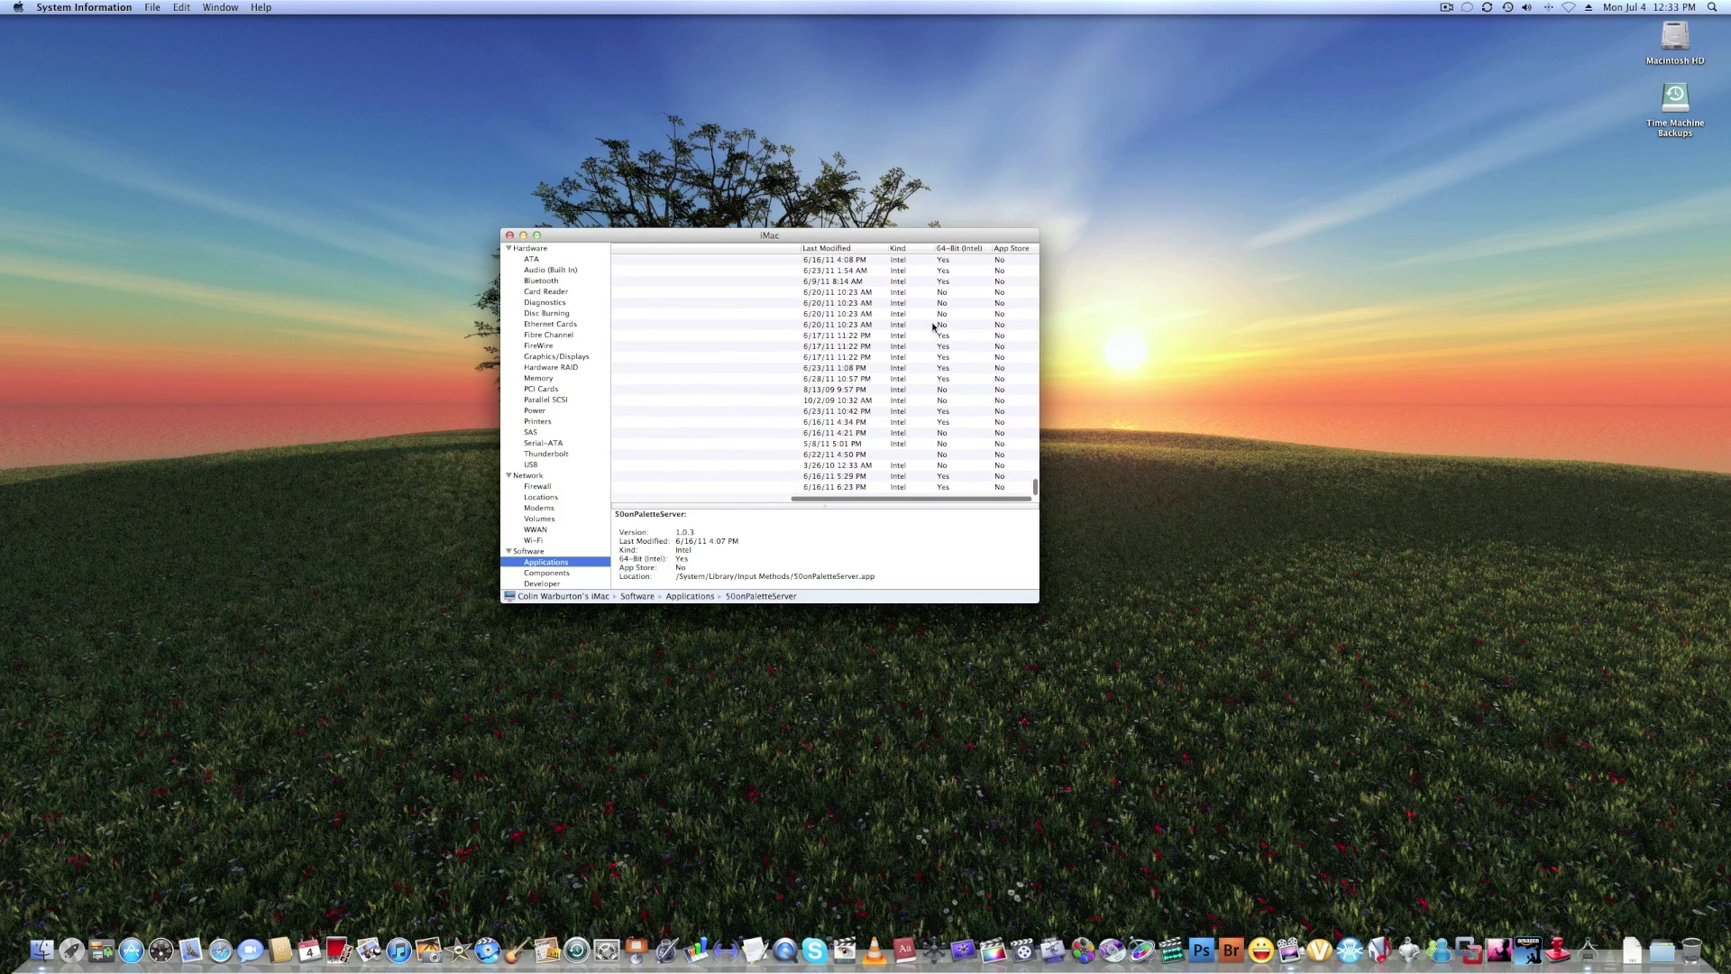
{"action": "scroll", "coordinate": [933, 326], "scroll_direction": "down", "scroll_amount": 15}
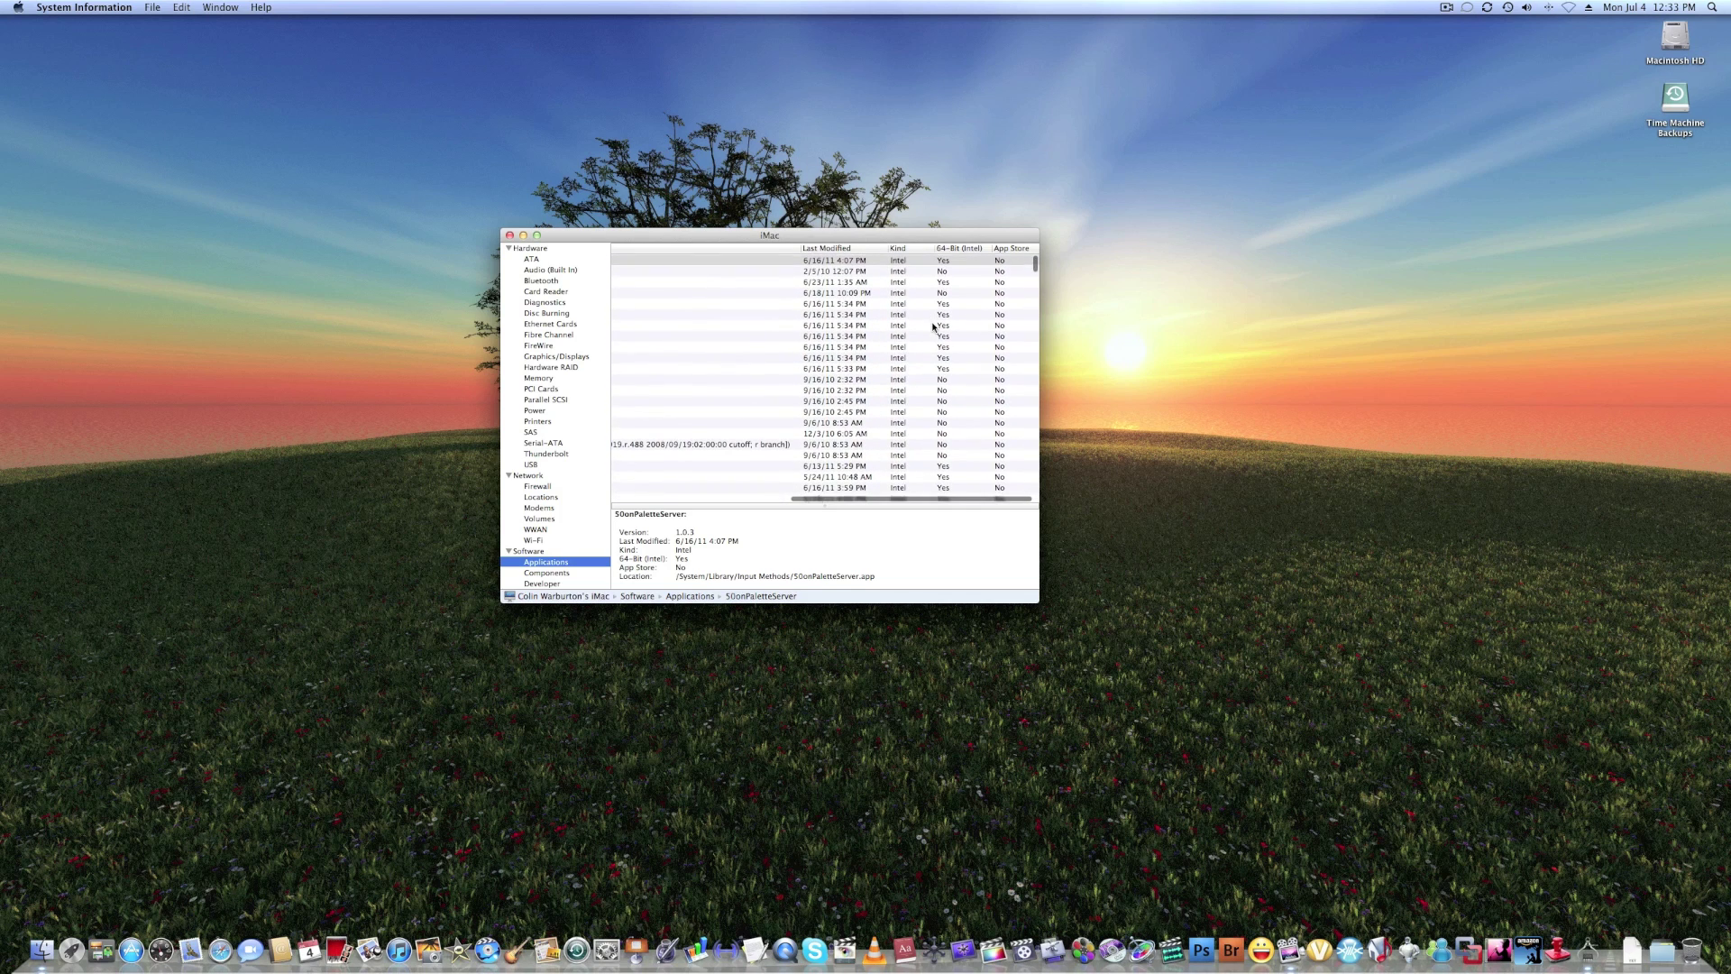
{"action": "scroll", "coordinate": [933, 327], "scroll_direction": "left", "scroll_amount": 10}
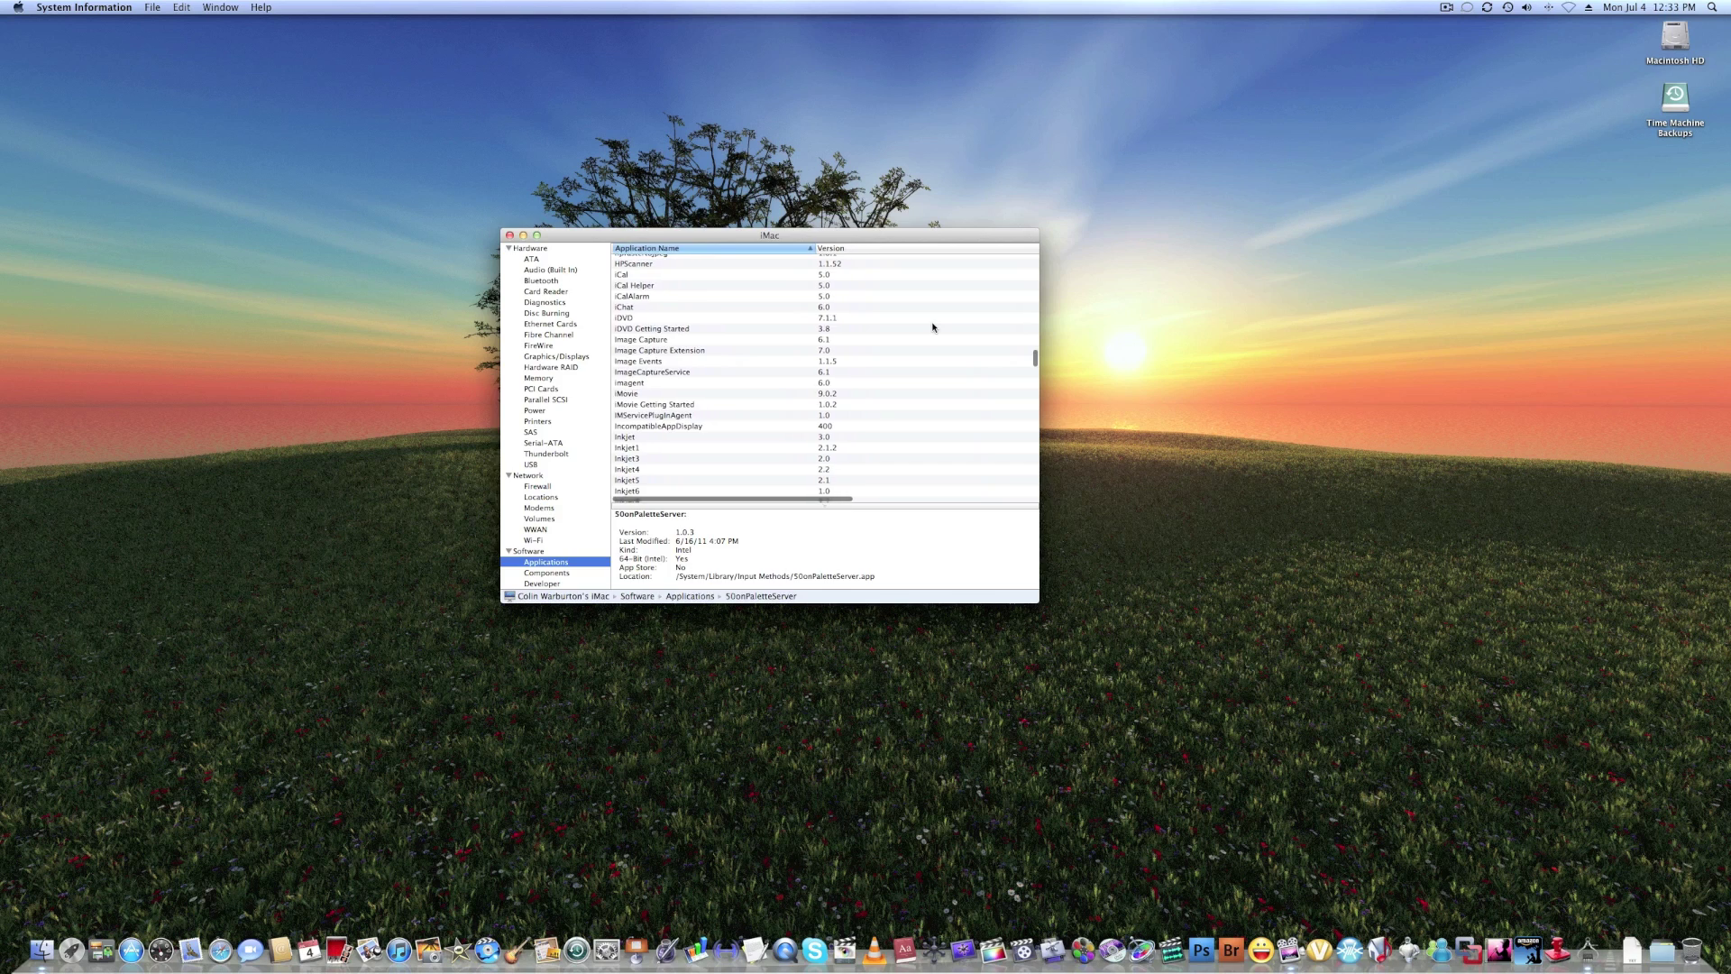
{"action": "key", "text": "super+q"}
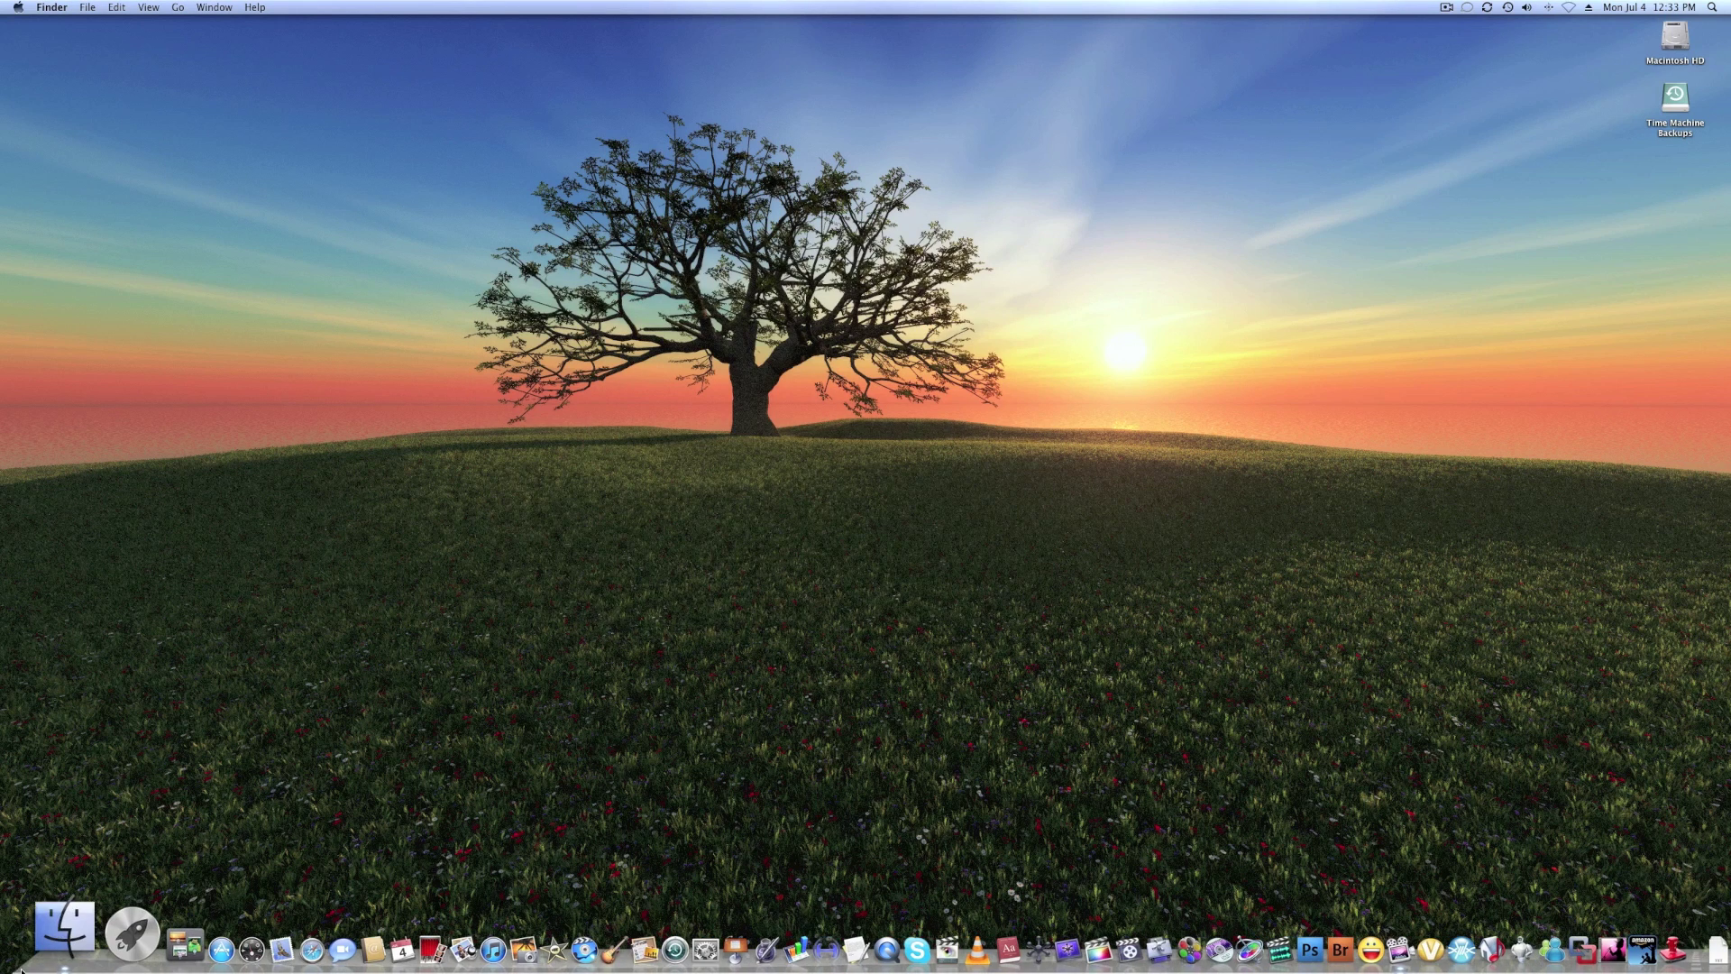
Step: Open a Finder home-folder window and the detailed About This Mac overview
{"action": "left_click", "coordinate": [42, 948]}
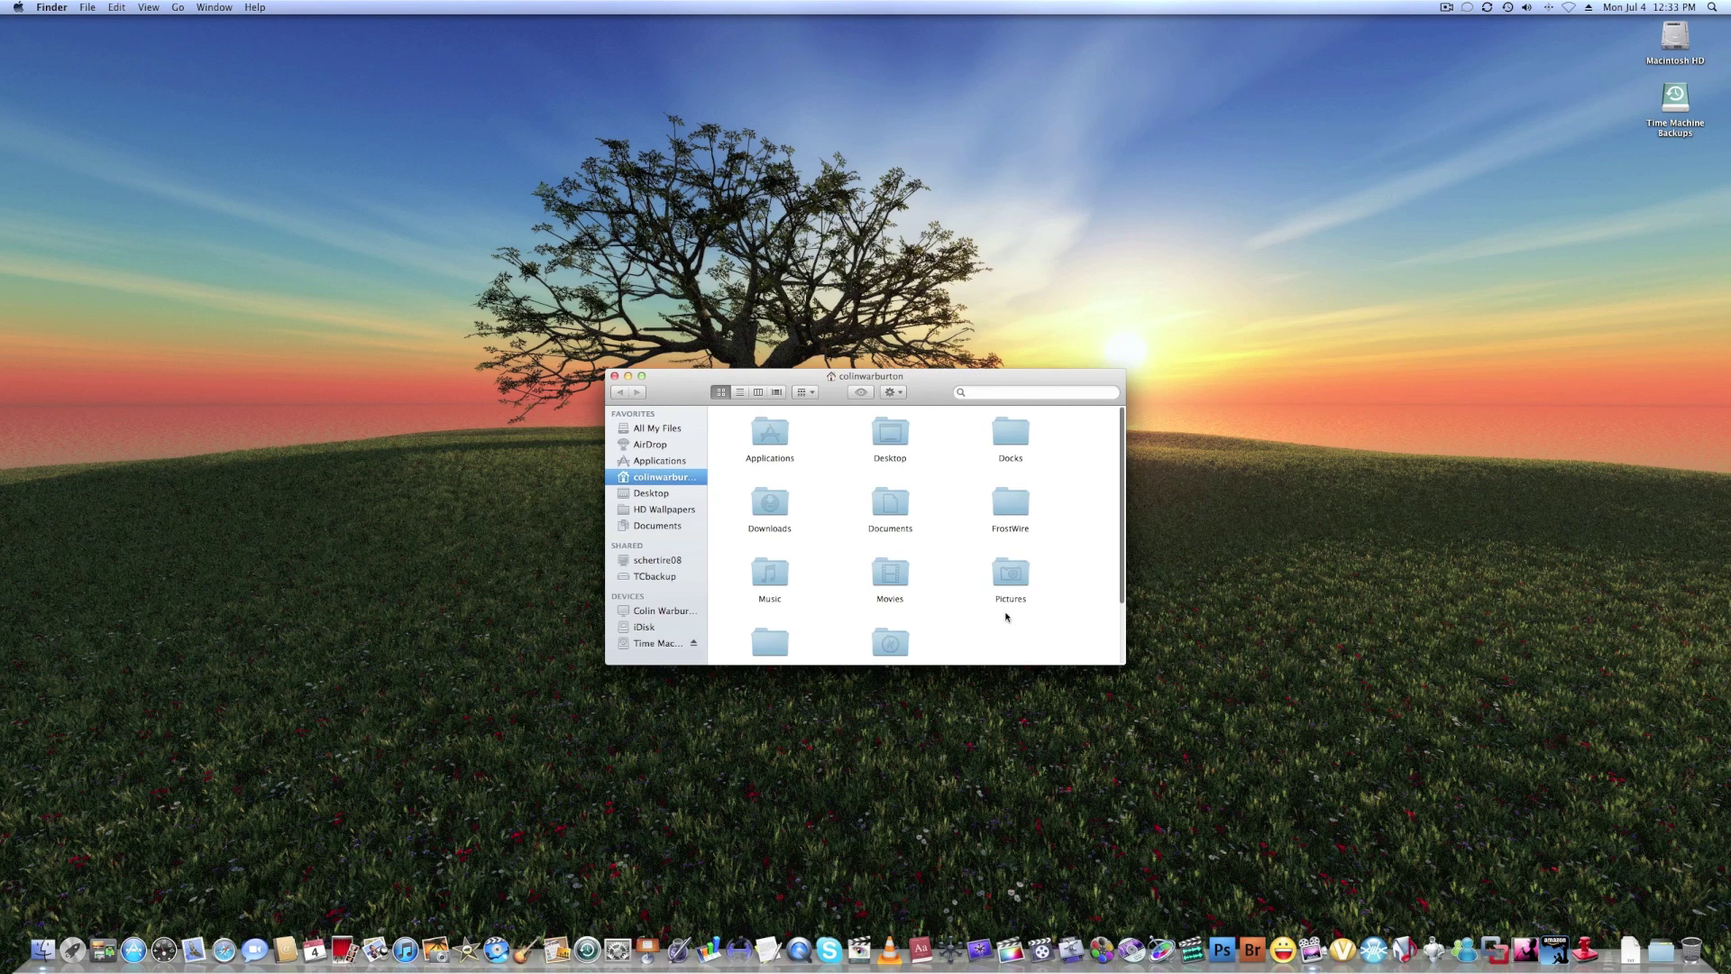
{"action": "scroll", "coordinate": [1082, 643], "scroll_direction": "down", "scroll_amount": 2}
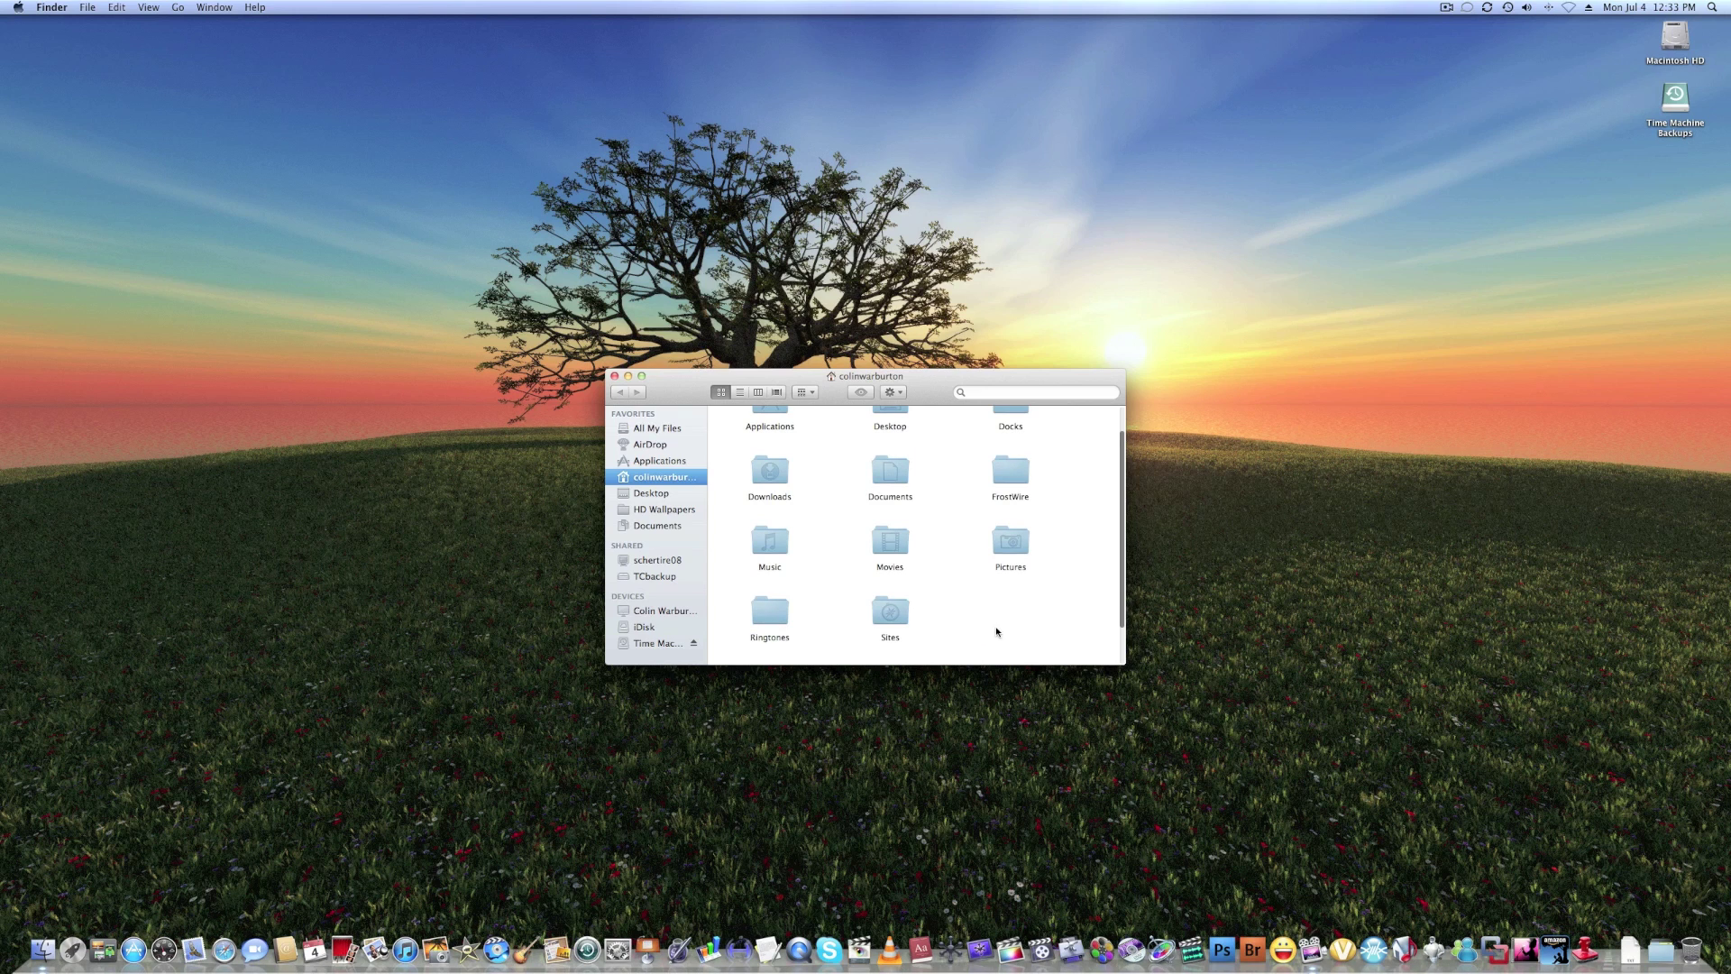
{"action": "left_click", "coordinate": [45, 6]}
{"action": "left_click", "coordinate": [54, 24]}
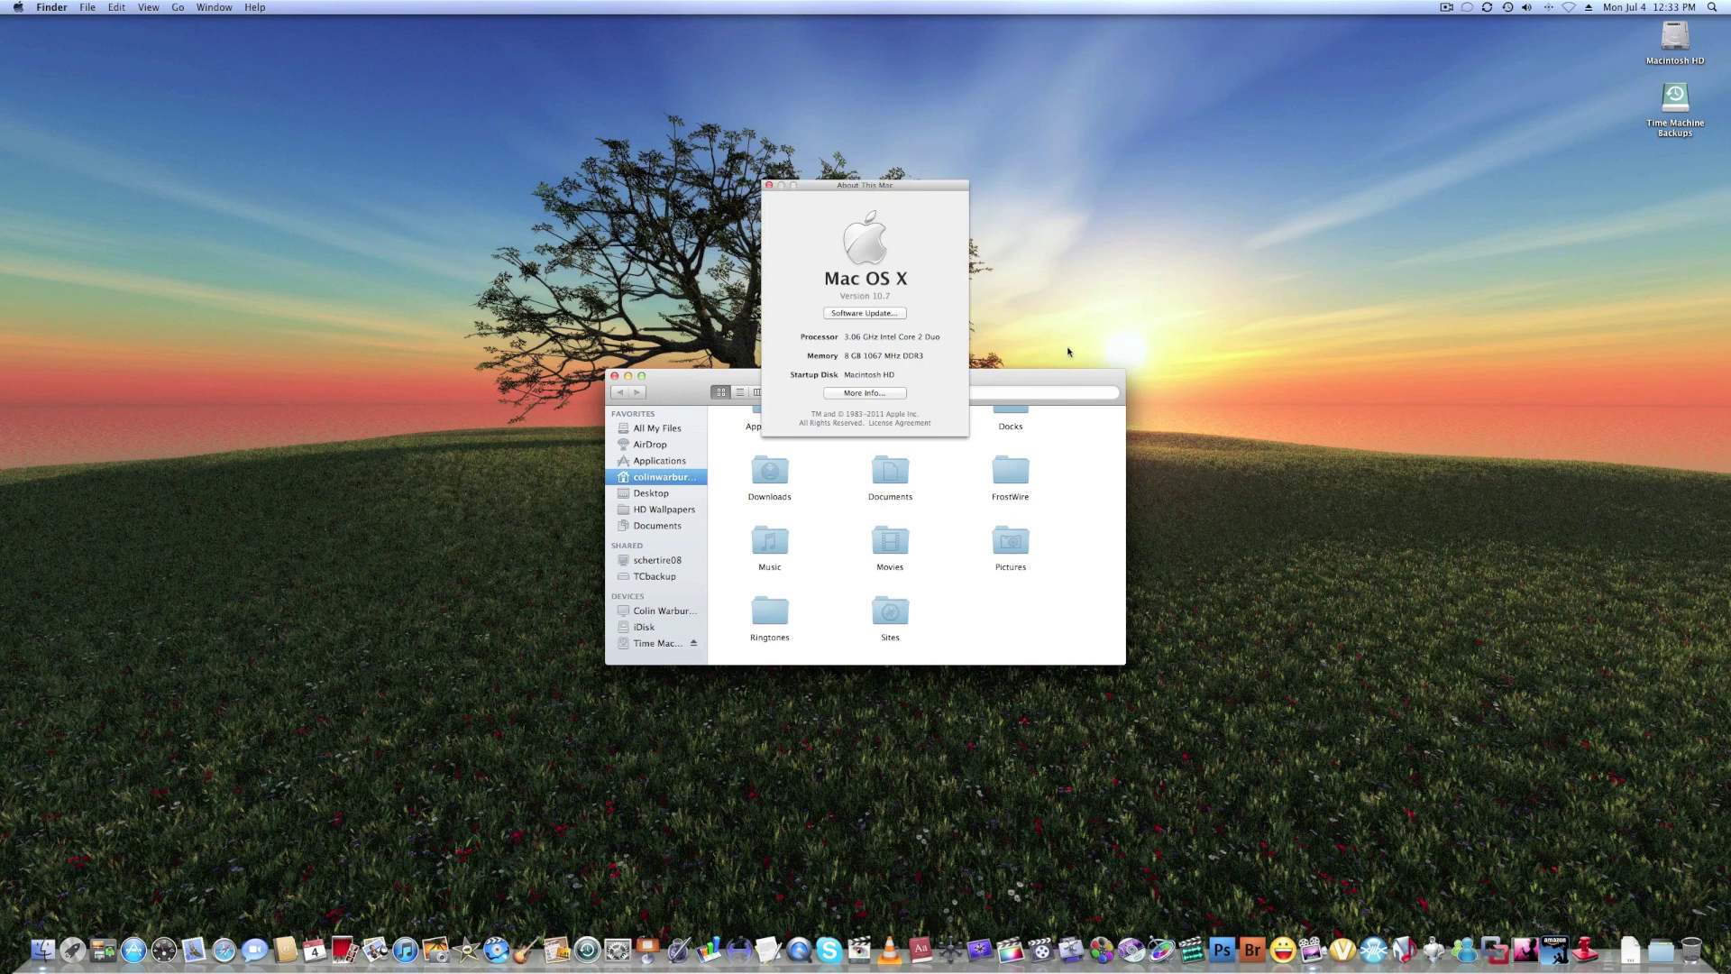
{"action": "left_click", "coordinate": [905, 397]}
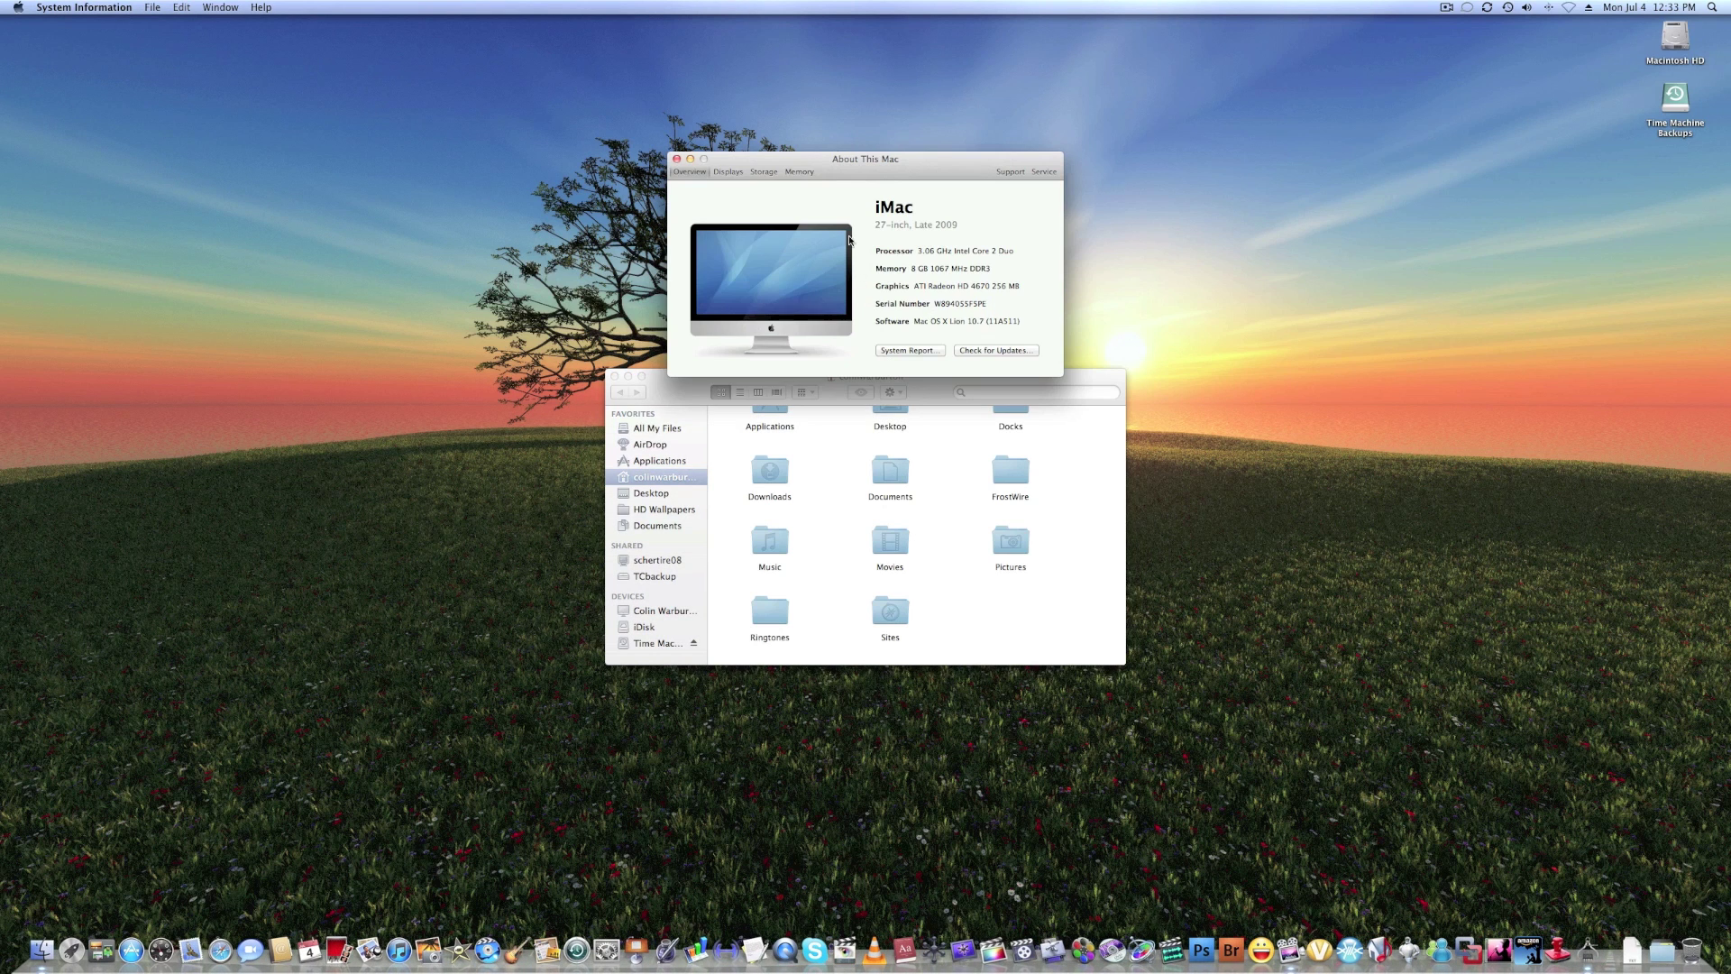
Step: View Macintosh HD's info (890.96 GB free of 999.35 GB), then close it and the overview
{"action": "left_click", "coordinate": [1671, 45]}
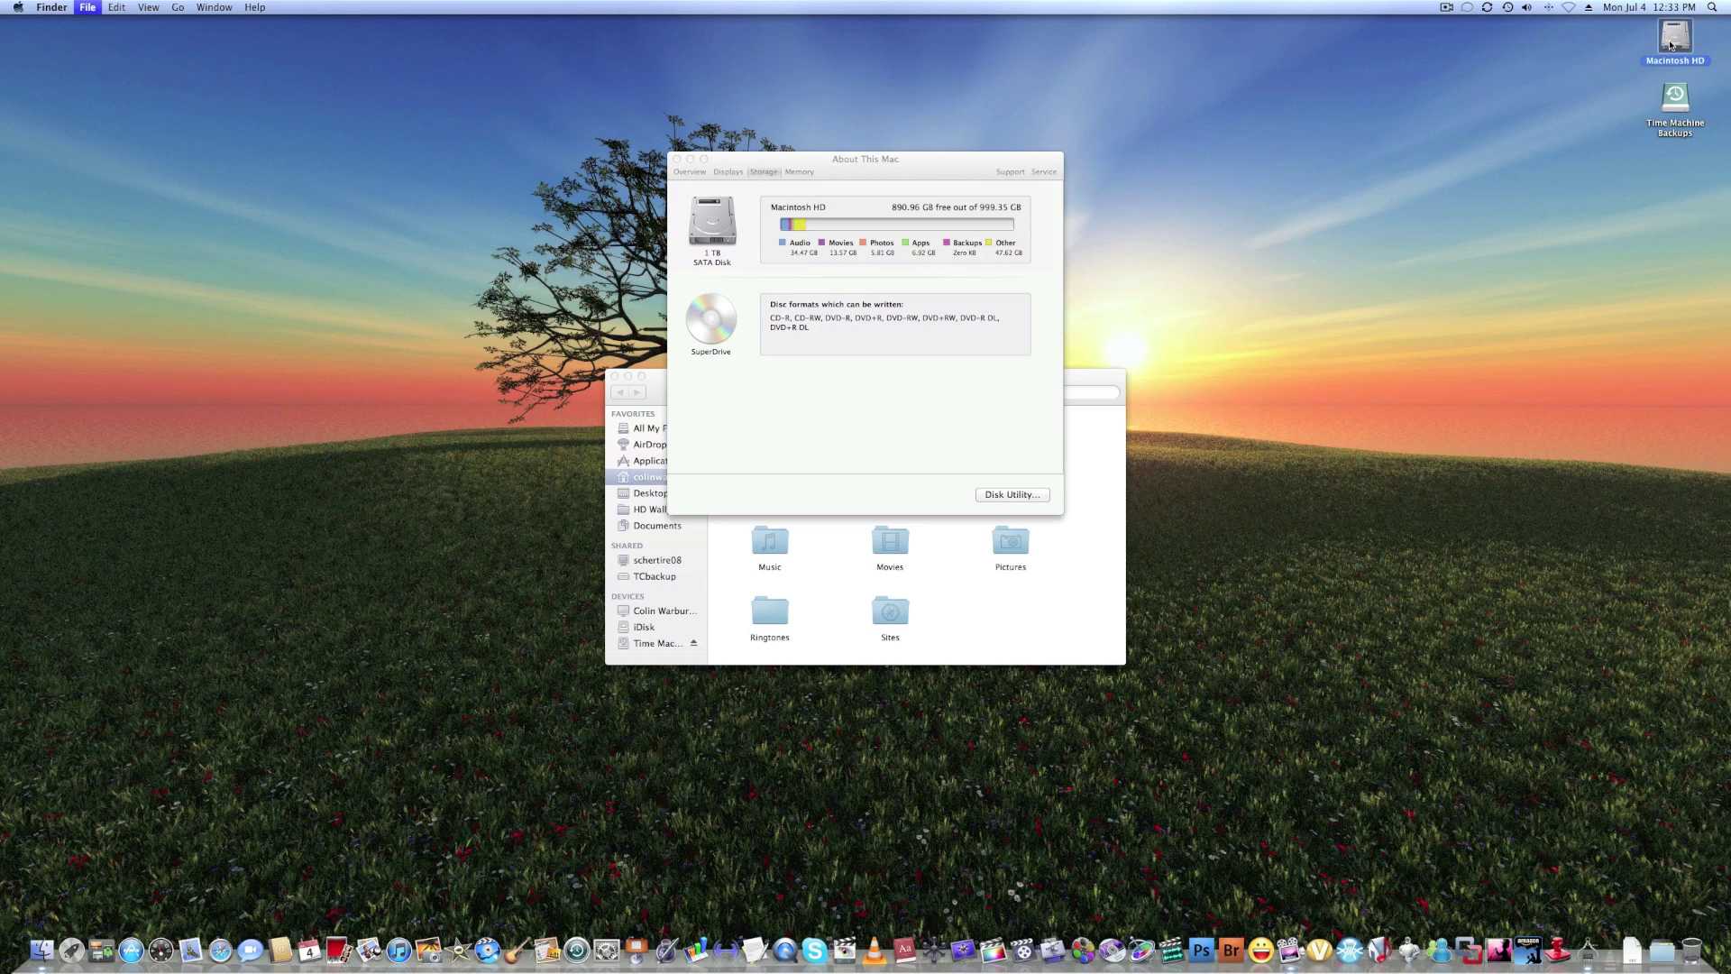
{"action": "key", "text": "super+i"}
{"action": "key", "text": "super+w"}
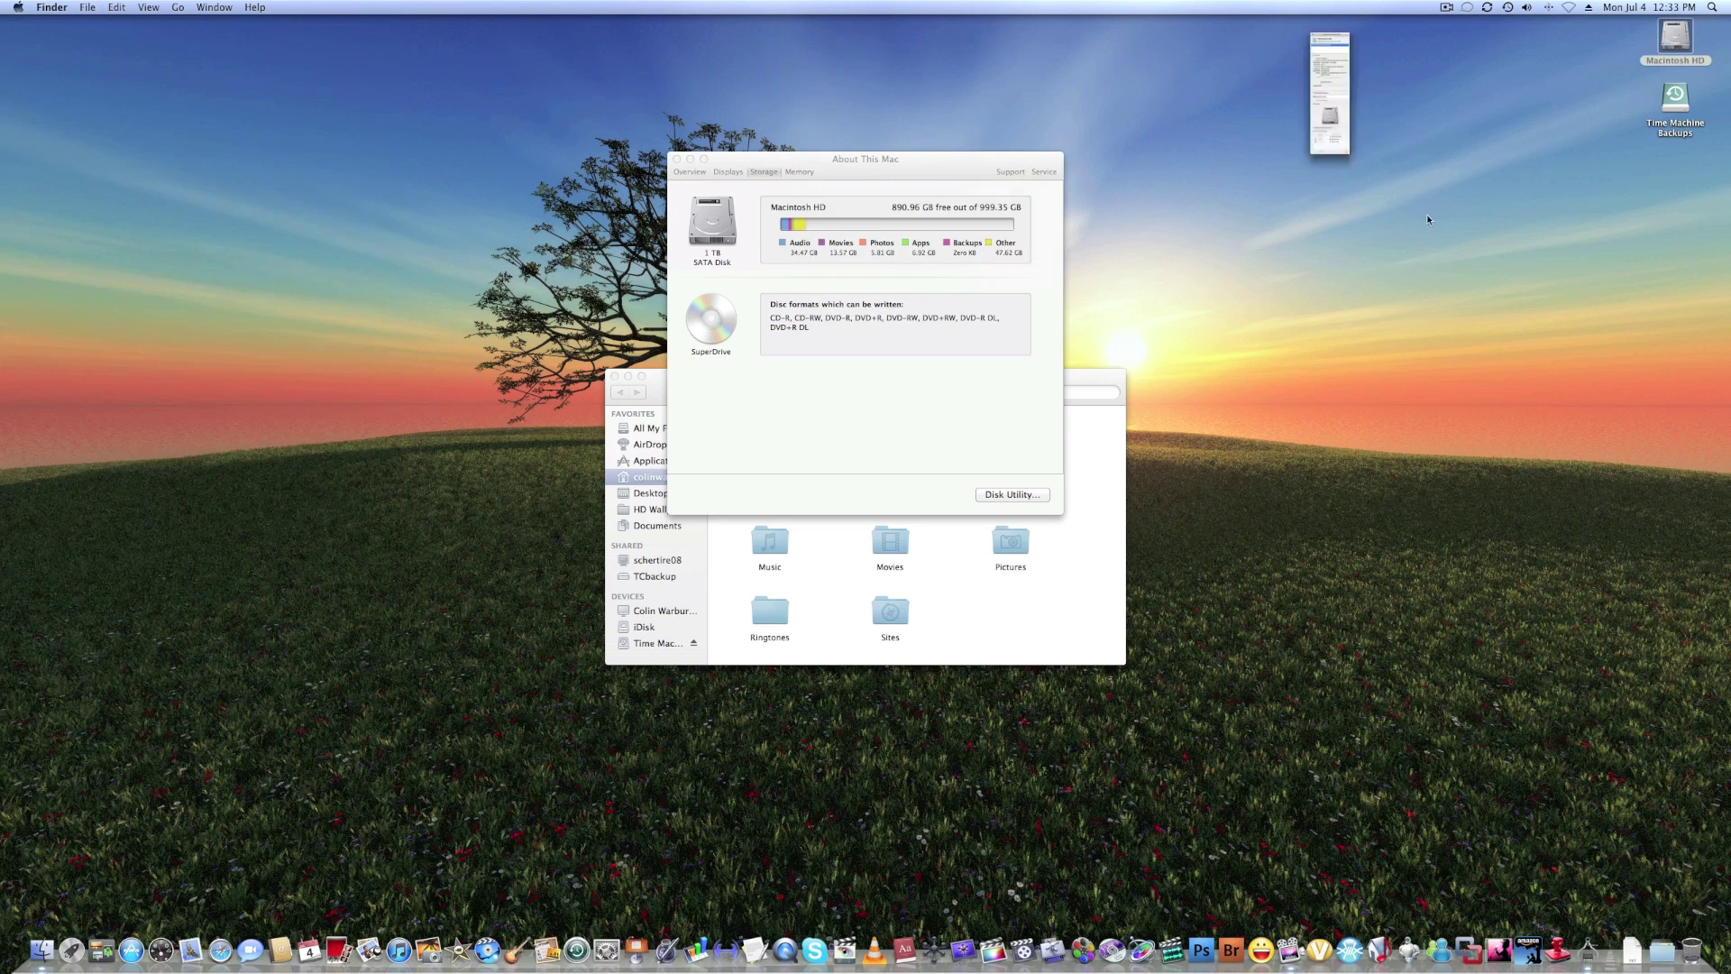
{"action": "left_click", "coordinate": [864, 191]}
{"action": "key", "text": "super+w"}
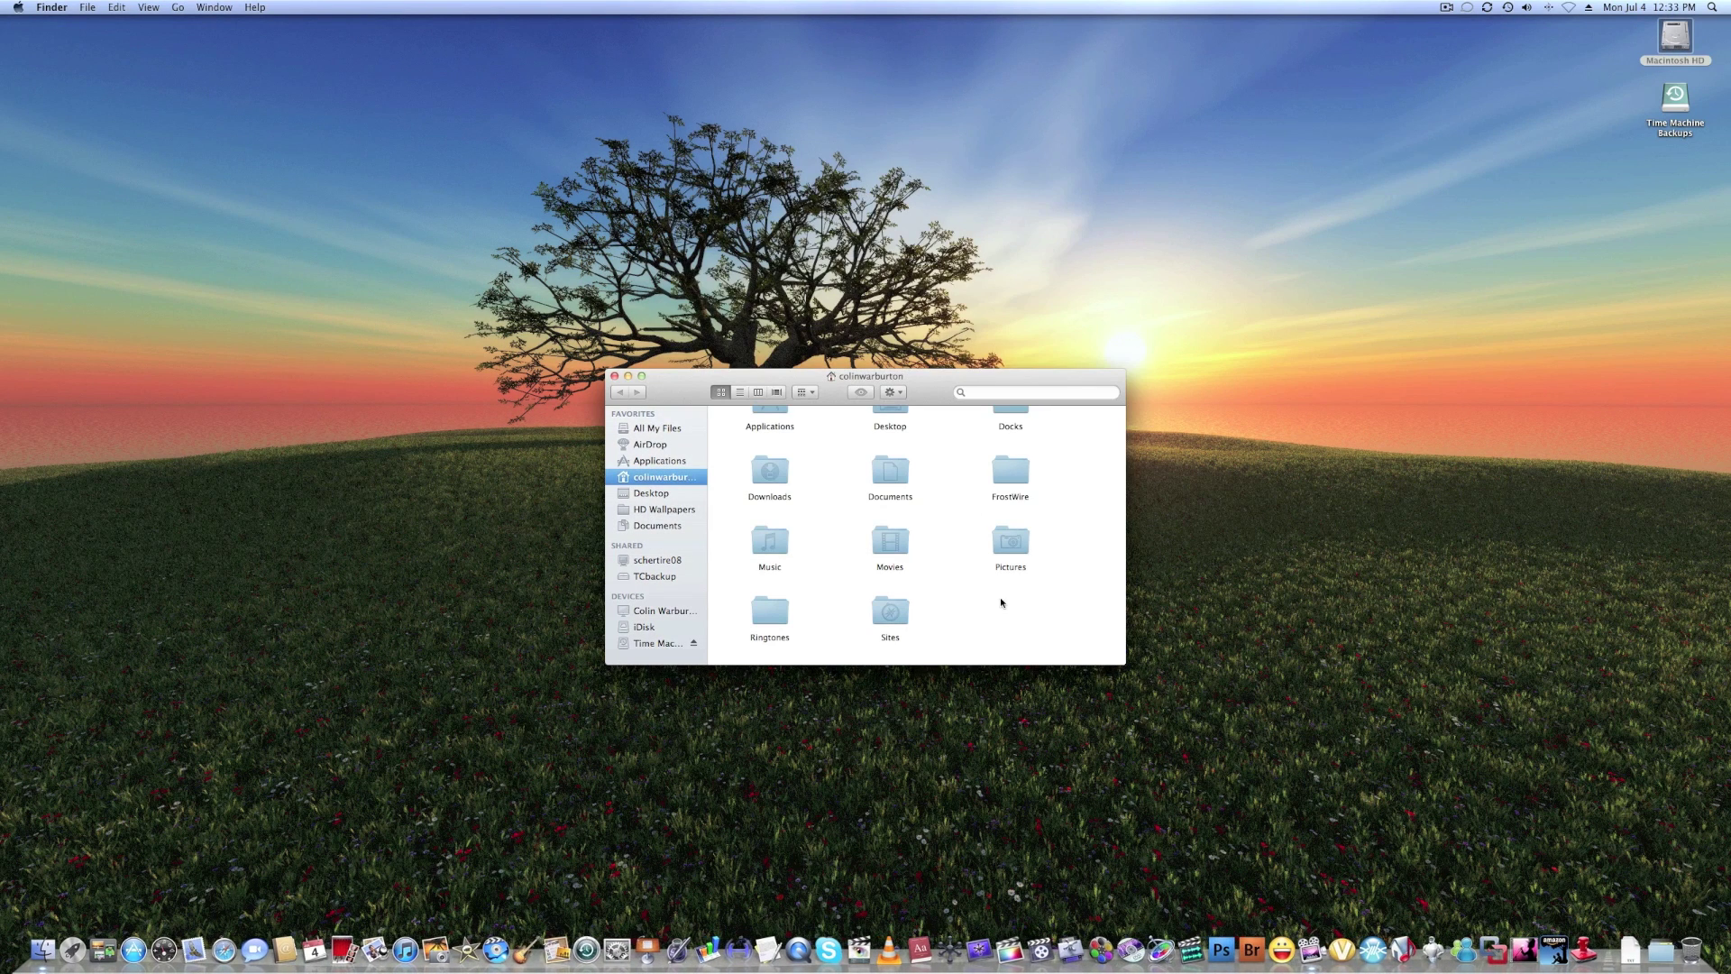
Step: Widen the home-folder window to show more folders, then close it, leaving the tree wallpaper
{"action": "scroll", "coordinate": [1107, 609], "scroll_direction": "down", "scroll_amount": 1}
{"action": "scroll", "coordinate": [1107, 610], "scroll_direction": "up", "scroll_amount": 2}
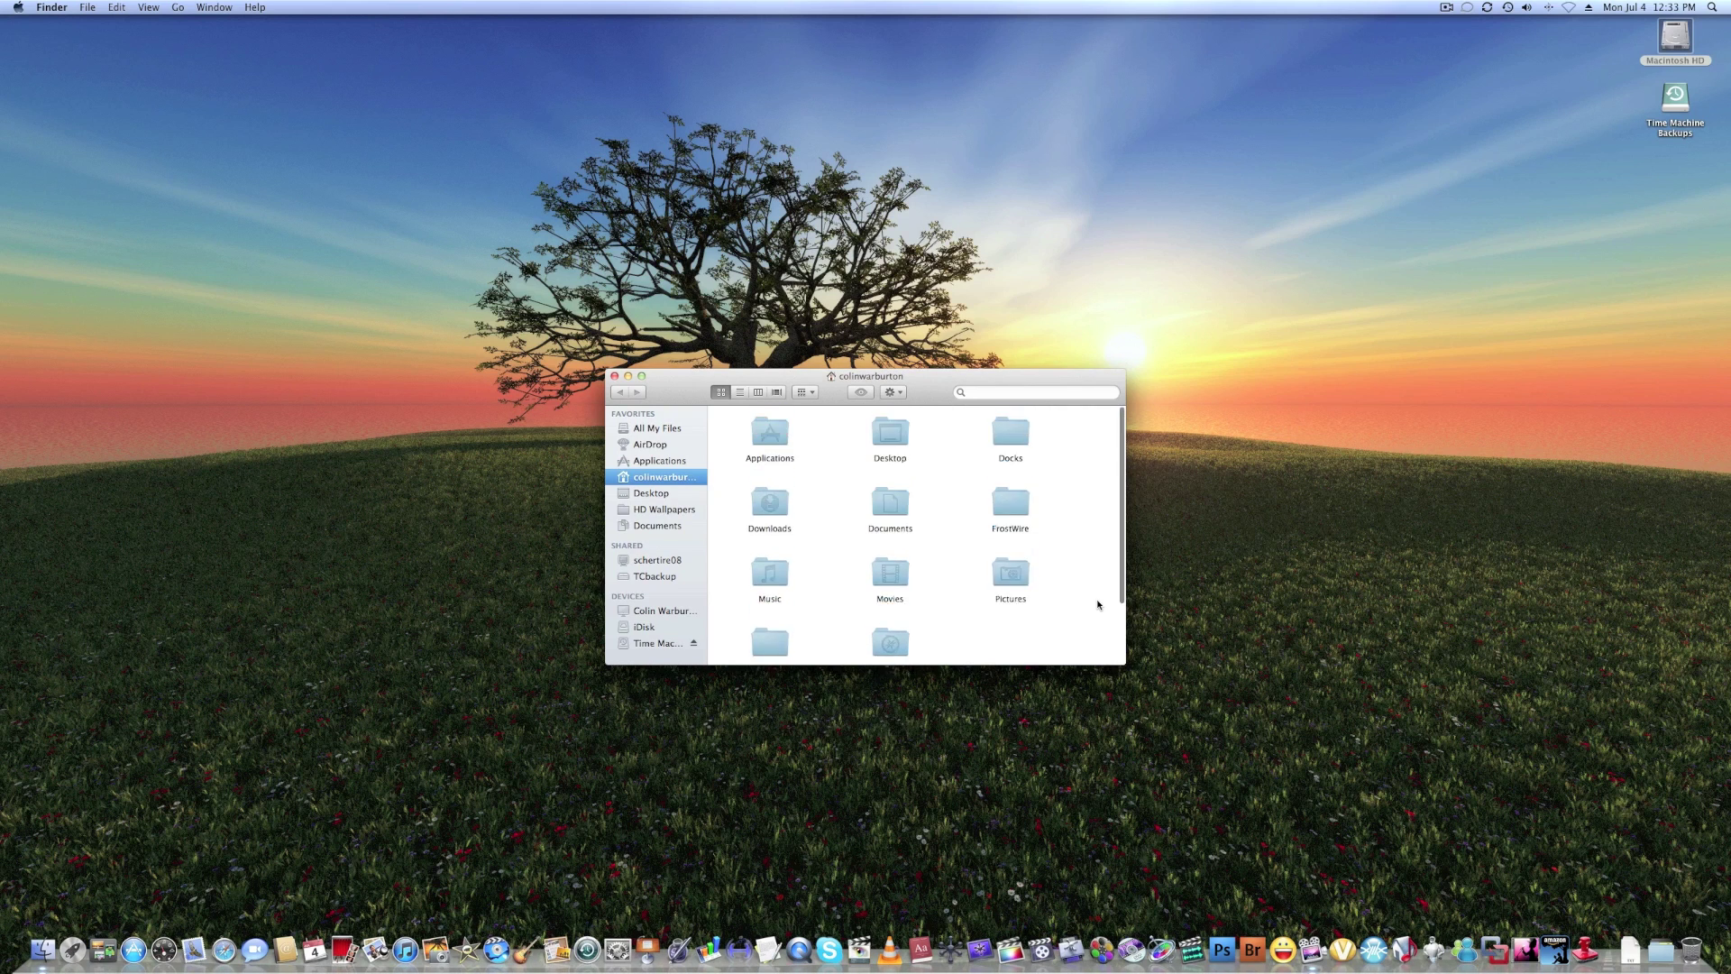
{"action": "scroll", "coordinate": [1098, 602], "scroll_direction": "down", "scroll_amount": 3}
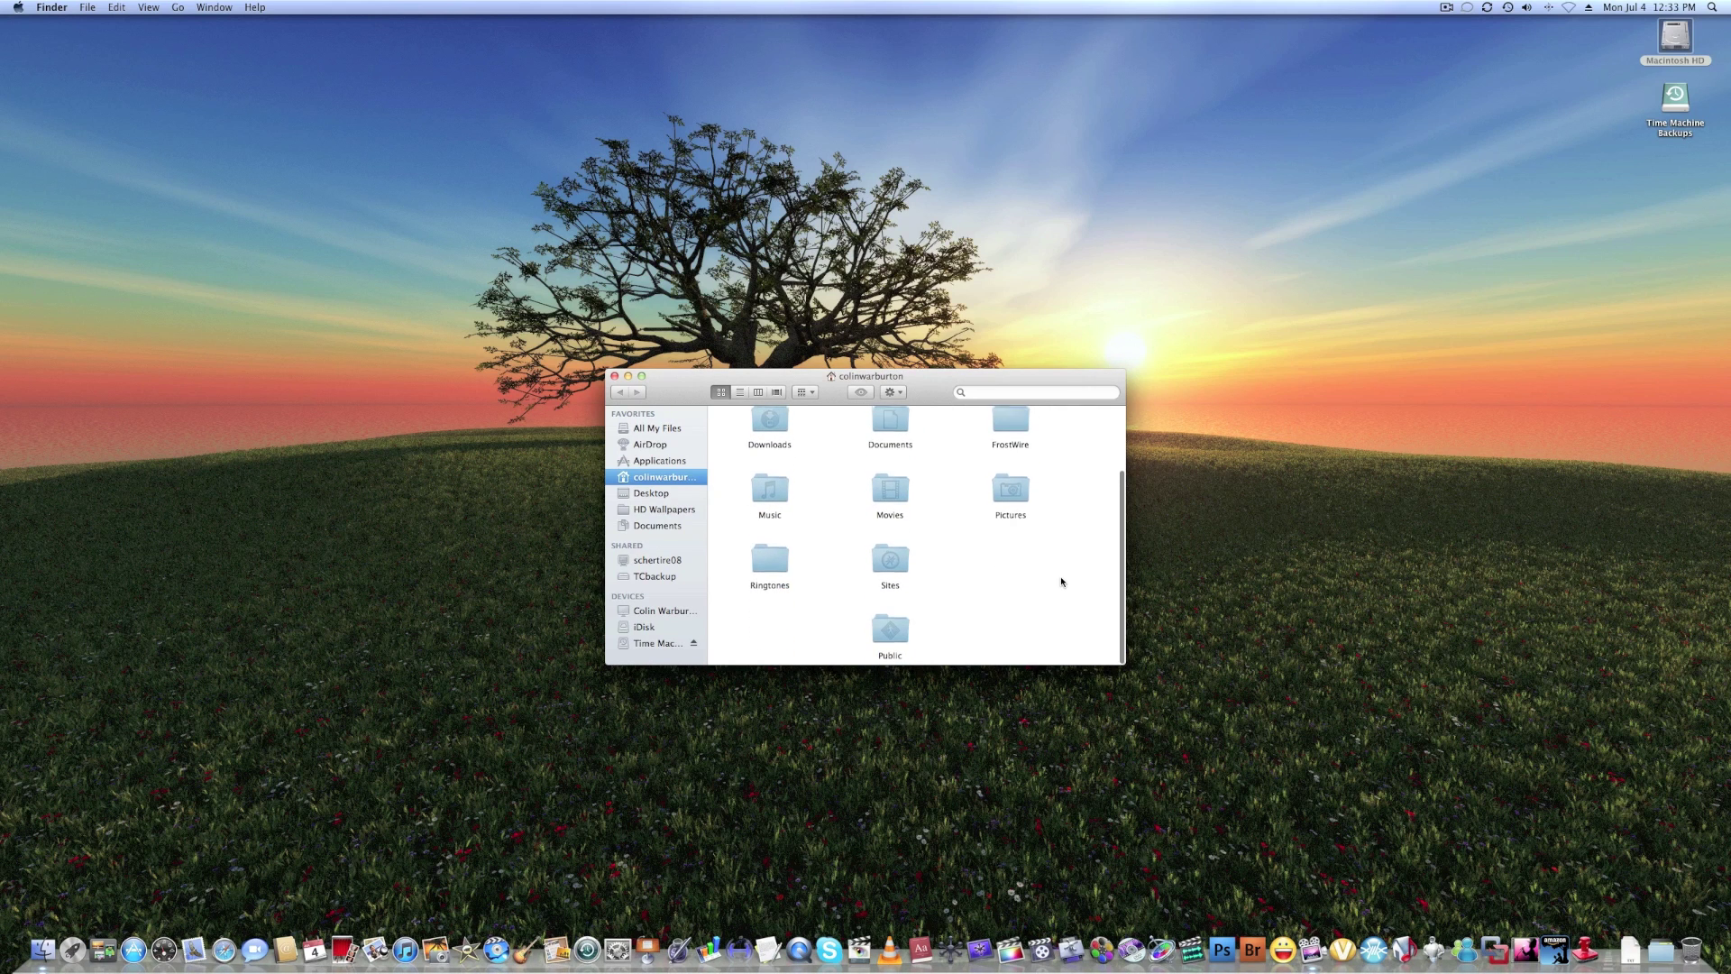
{"action": "scroll", "coordinate": [1062, 581], "scroll_direction": "up", "scroll_amount": 3}
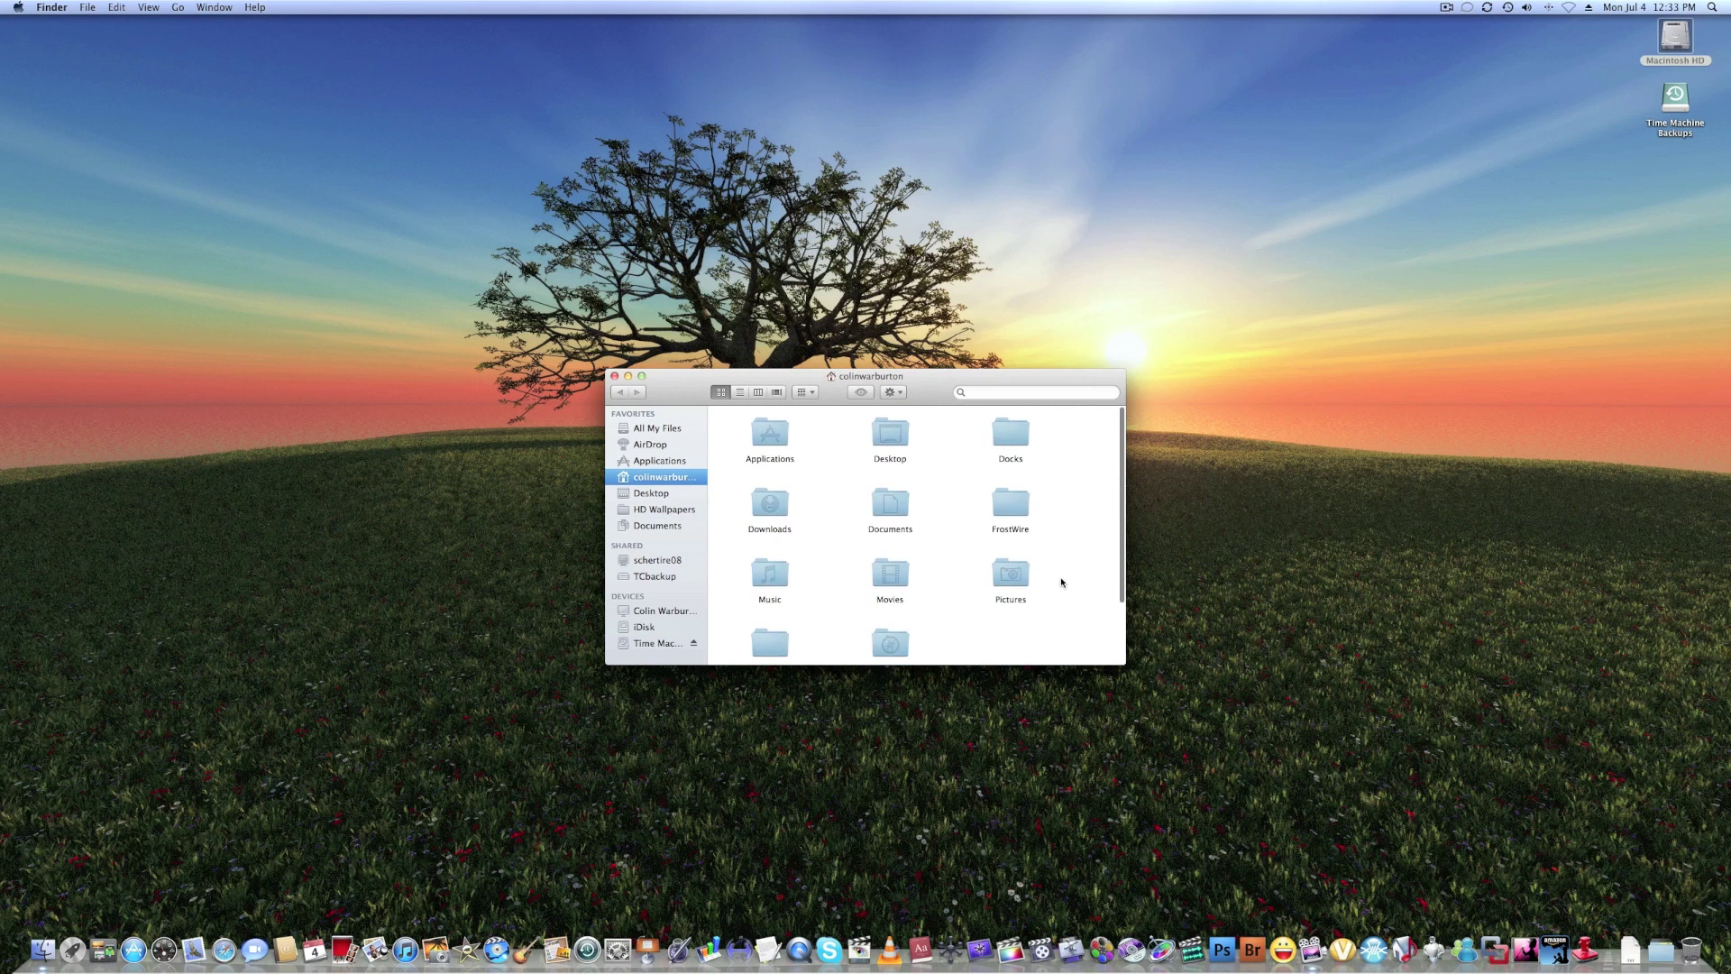
{"action": "left_click_drag", "start_coordinate": [1119, 665], "coordinate": [1180, 665]}
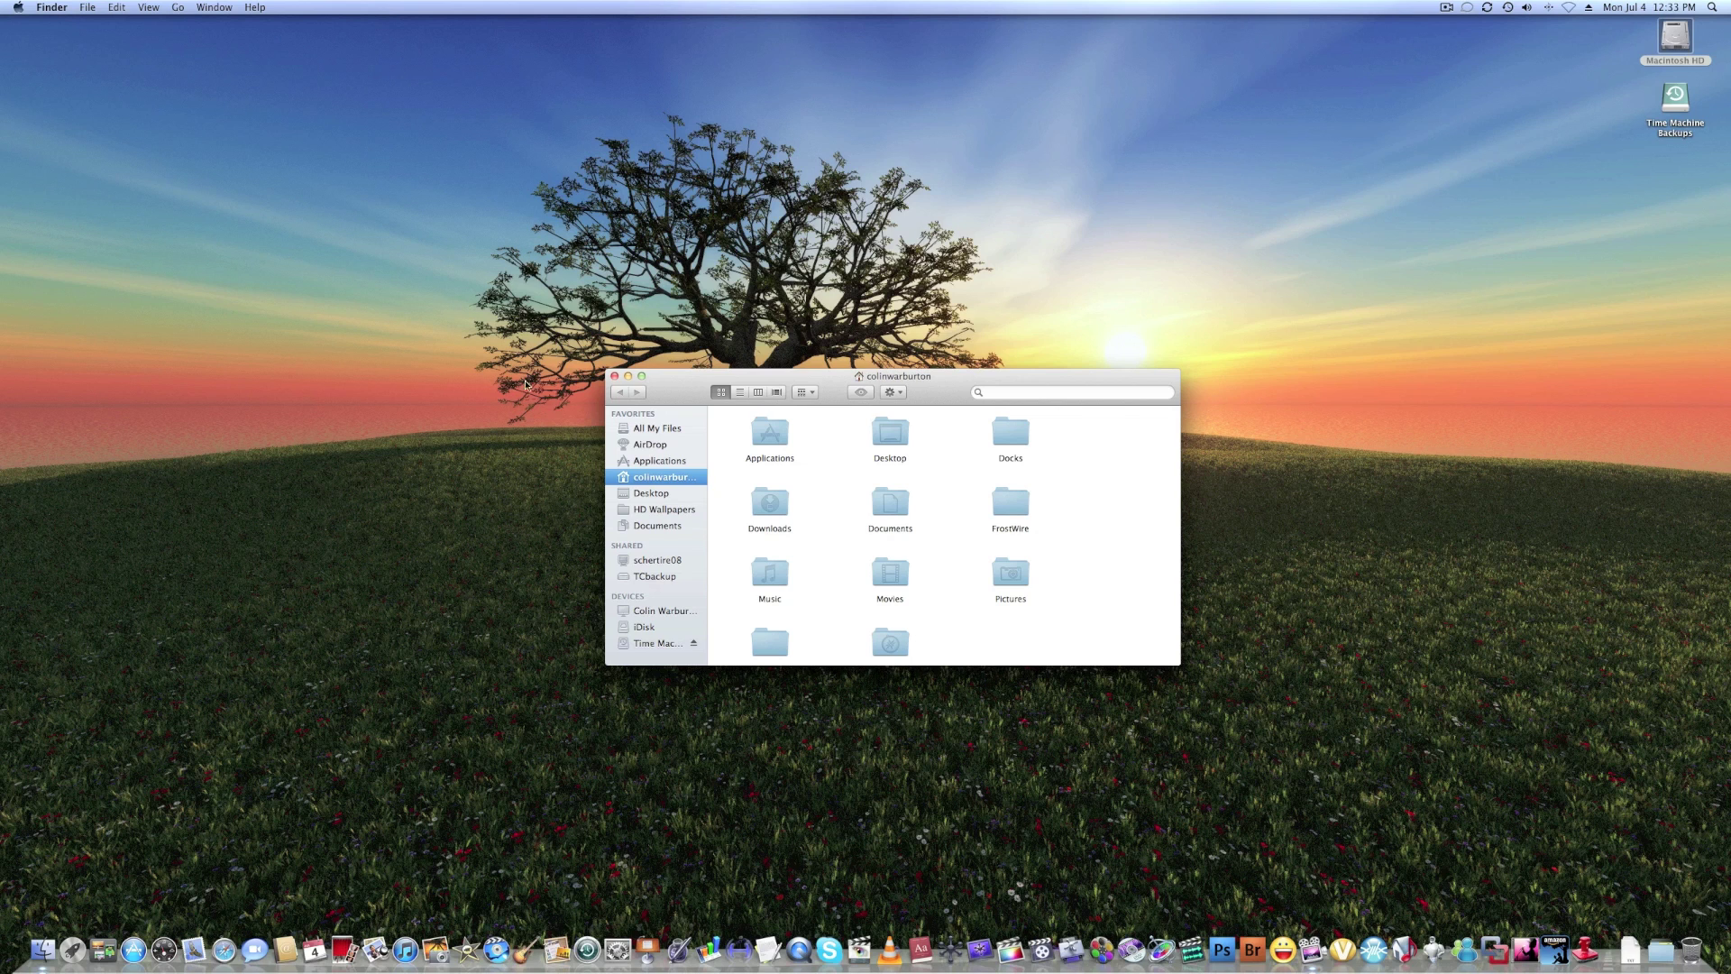
{"action": "left_click", "coordinate": [614, 376]}
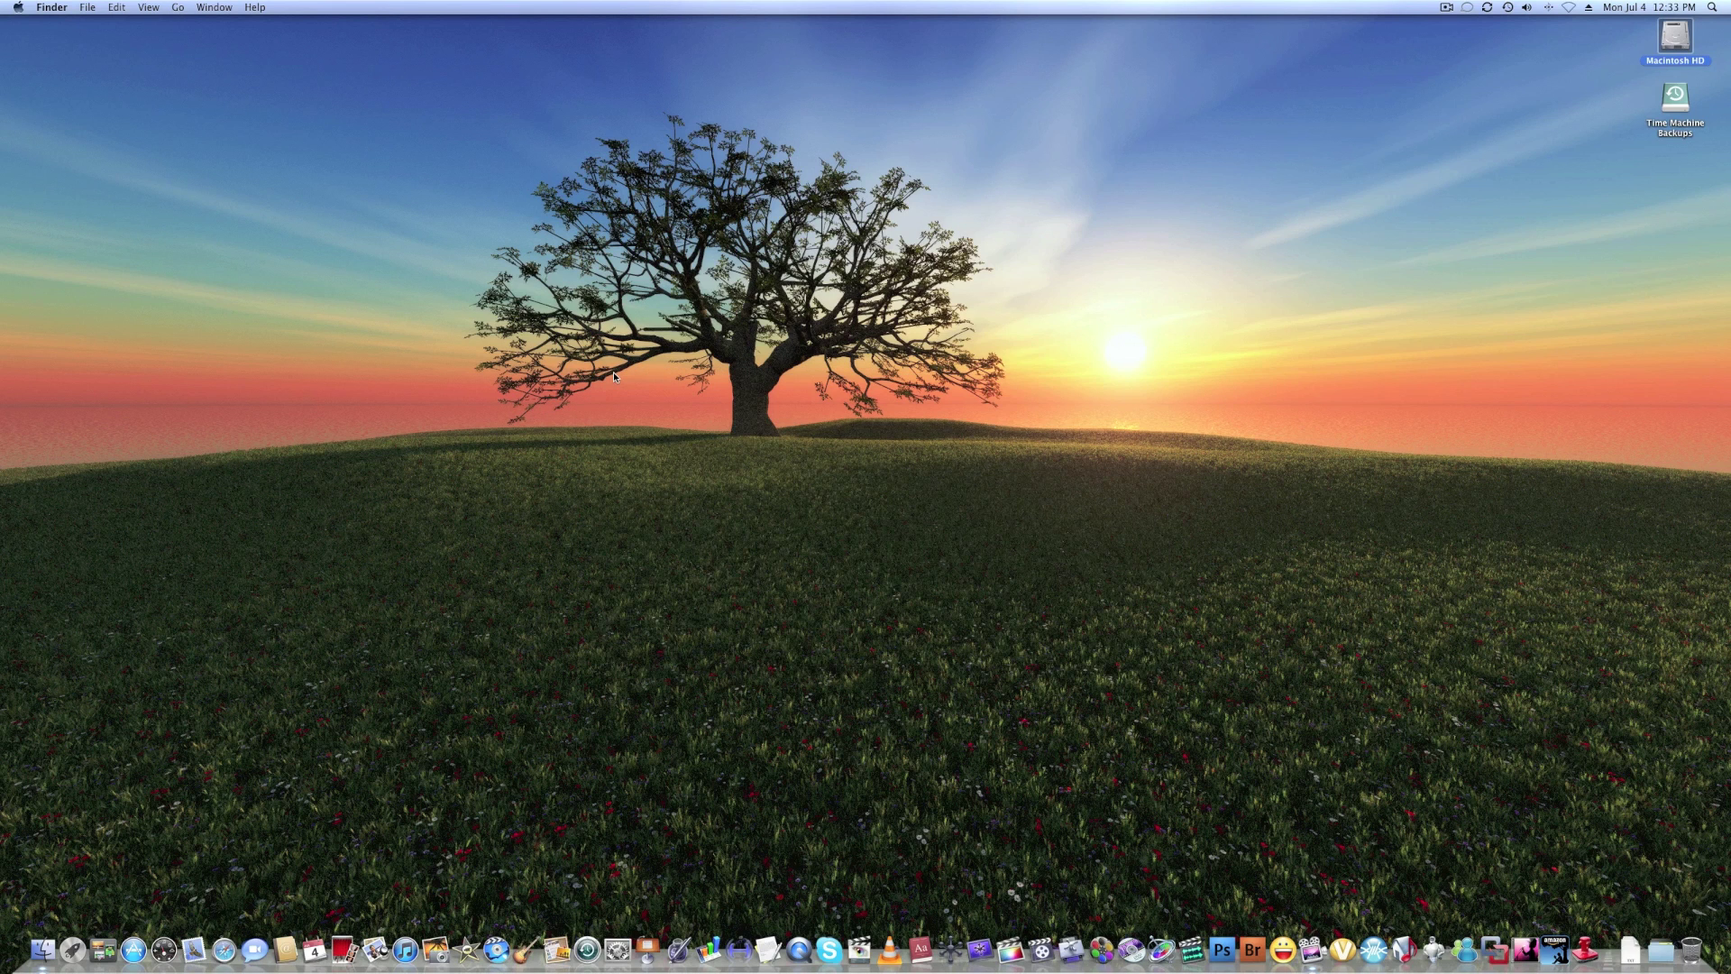
{"action": "left_click", "coordinate": [1448, 8]}
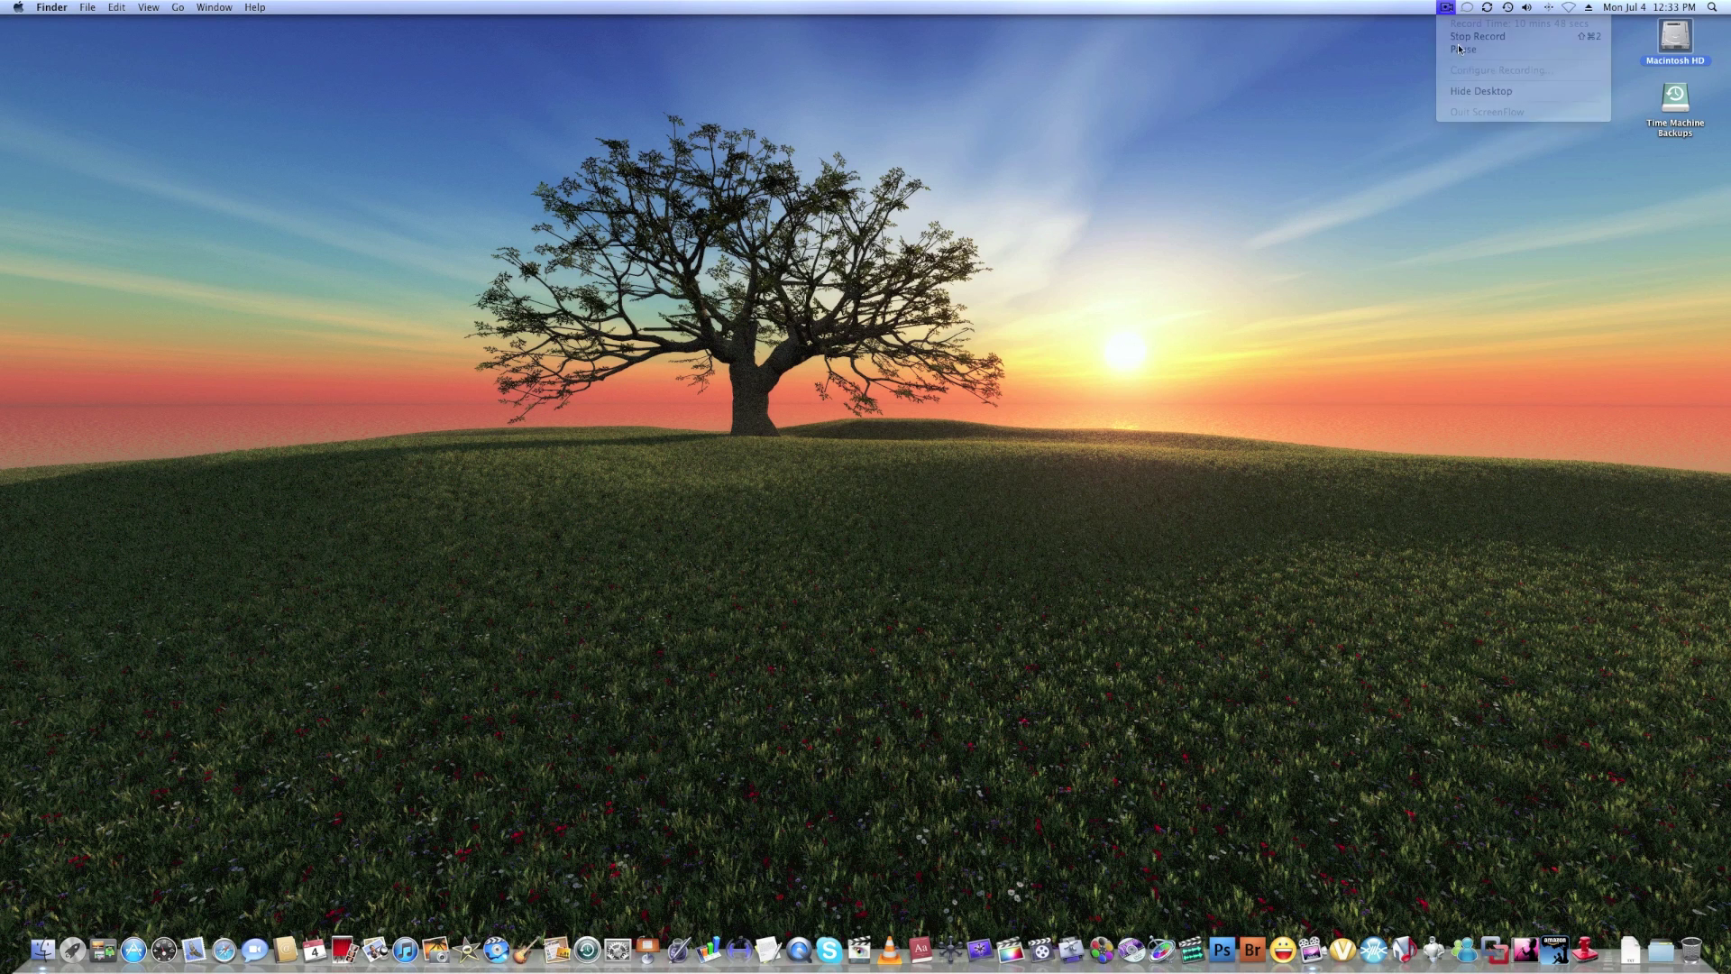
{"action": "left_click", "coordinate": [1435, 54]}
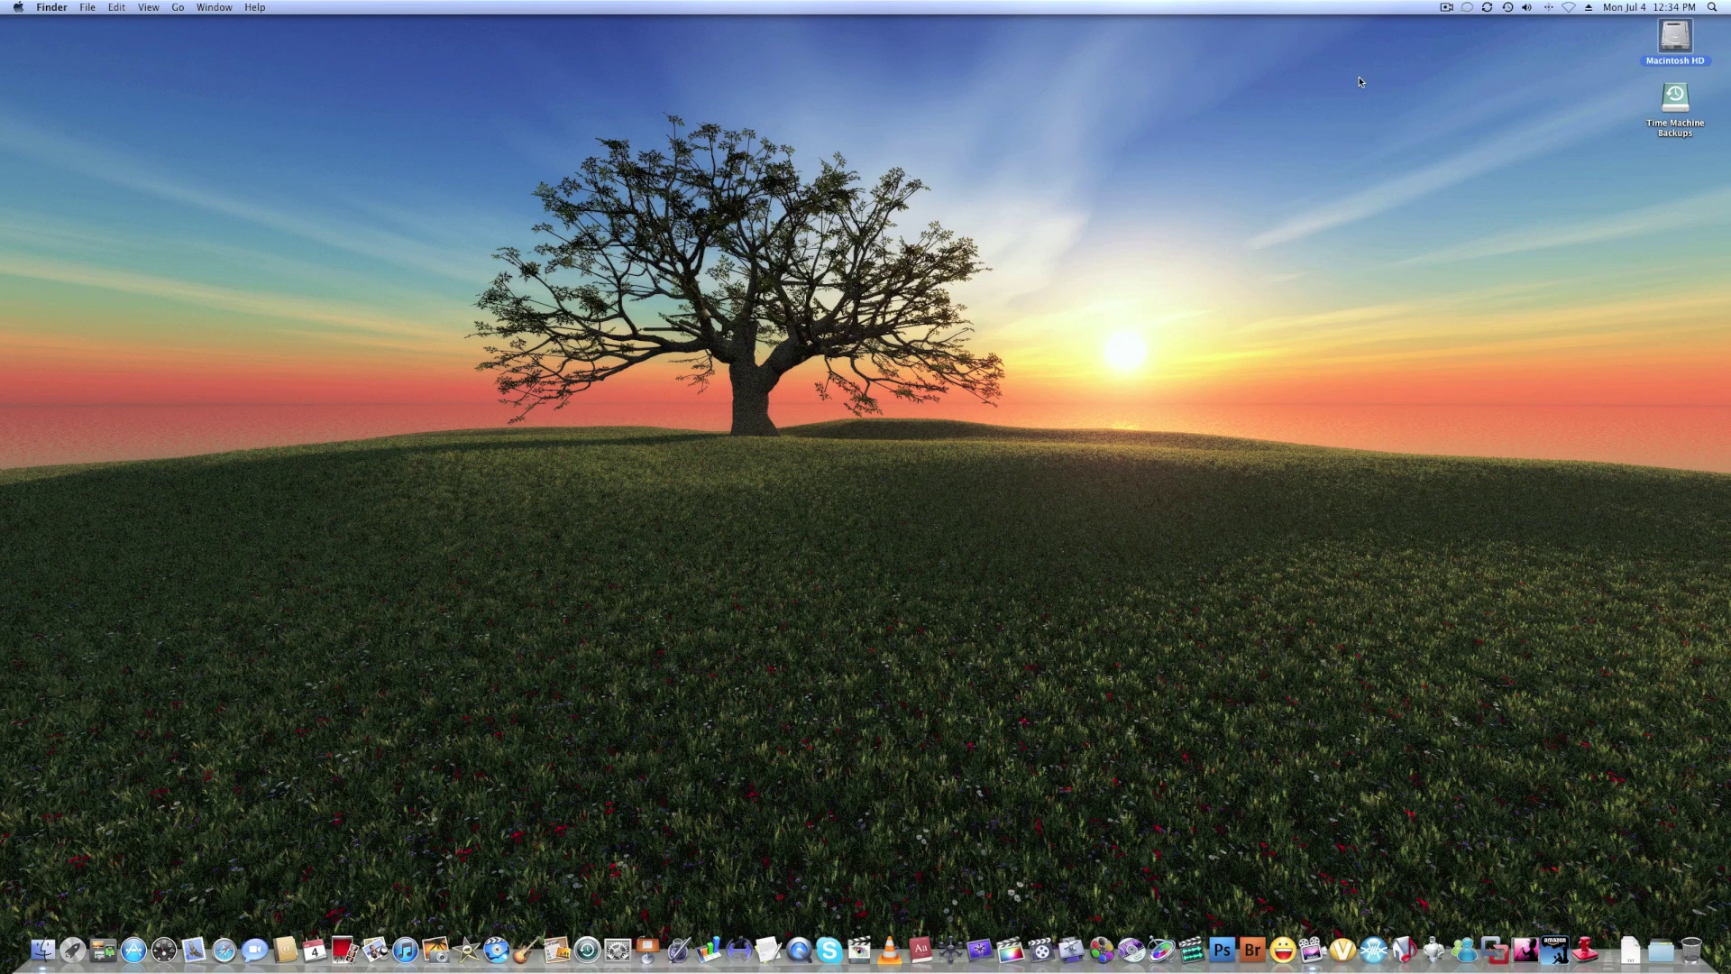
Step: Choose iTunes Artwork as the screen saver in System Preferences, leaving its Options unchanged
{"action": "left_click", "coordinate": [617, 946]}
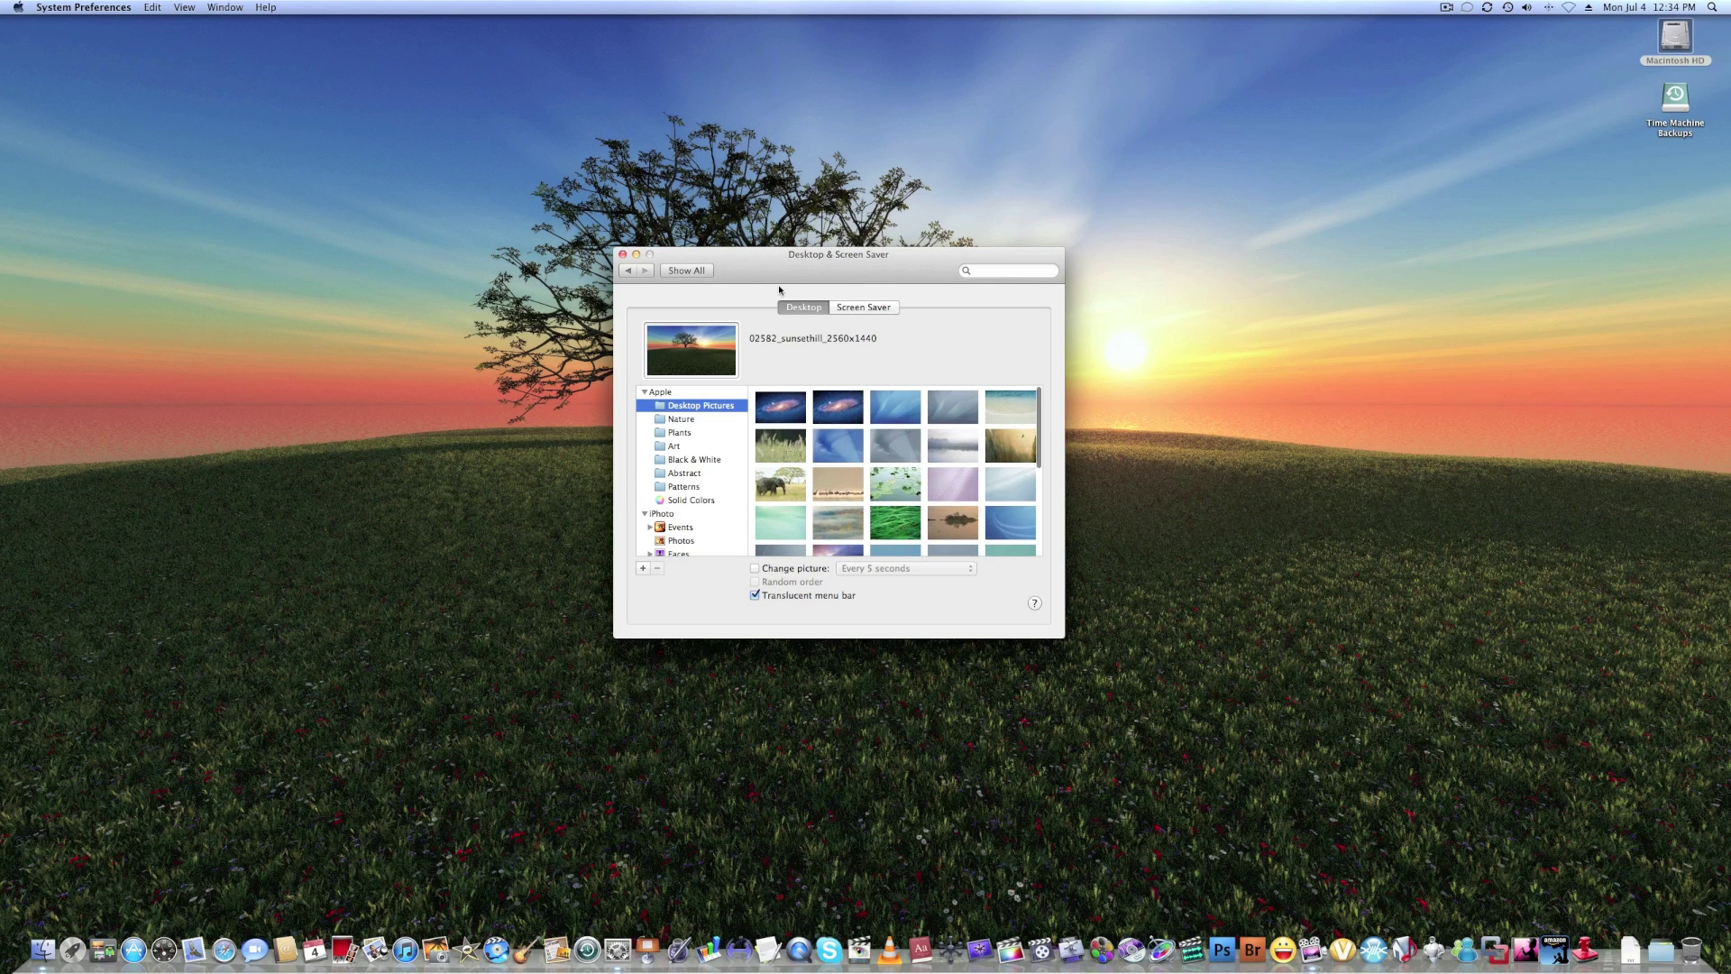
{"action": "left_click", "coordinate": [871, 307]}
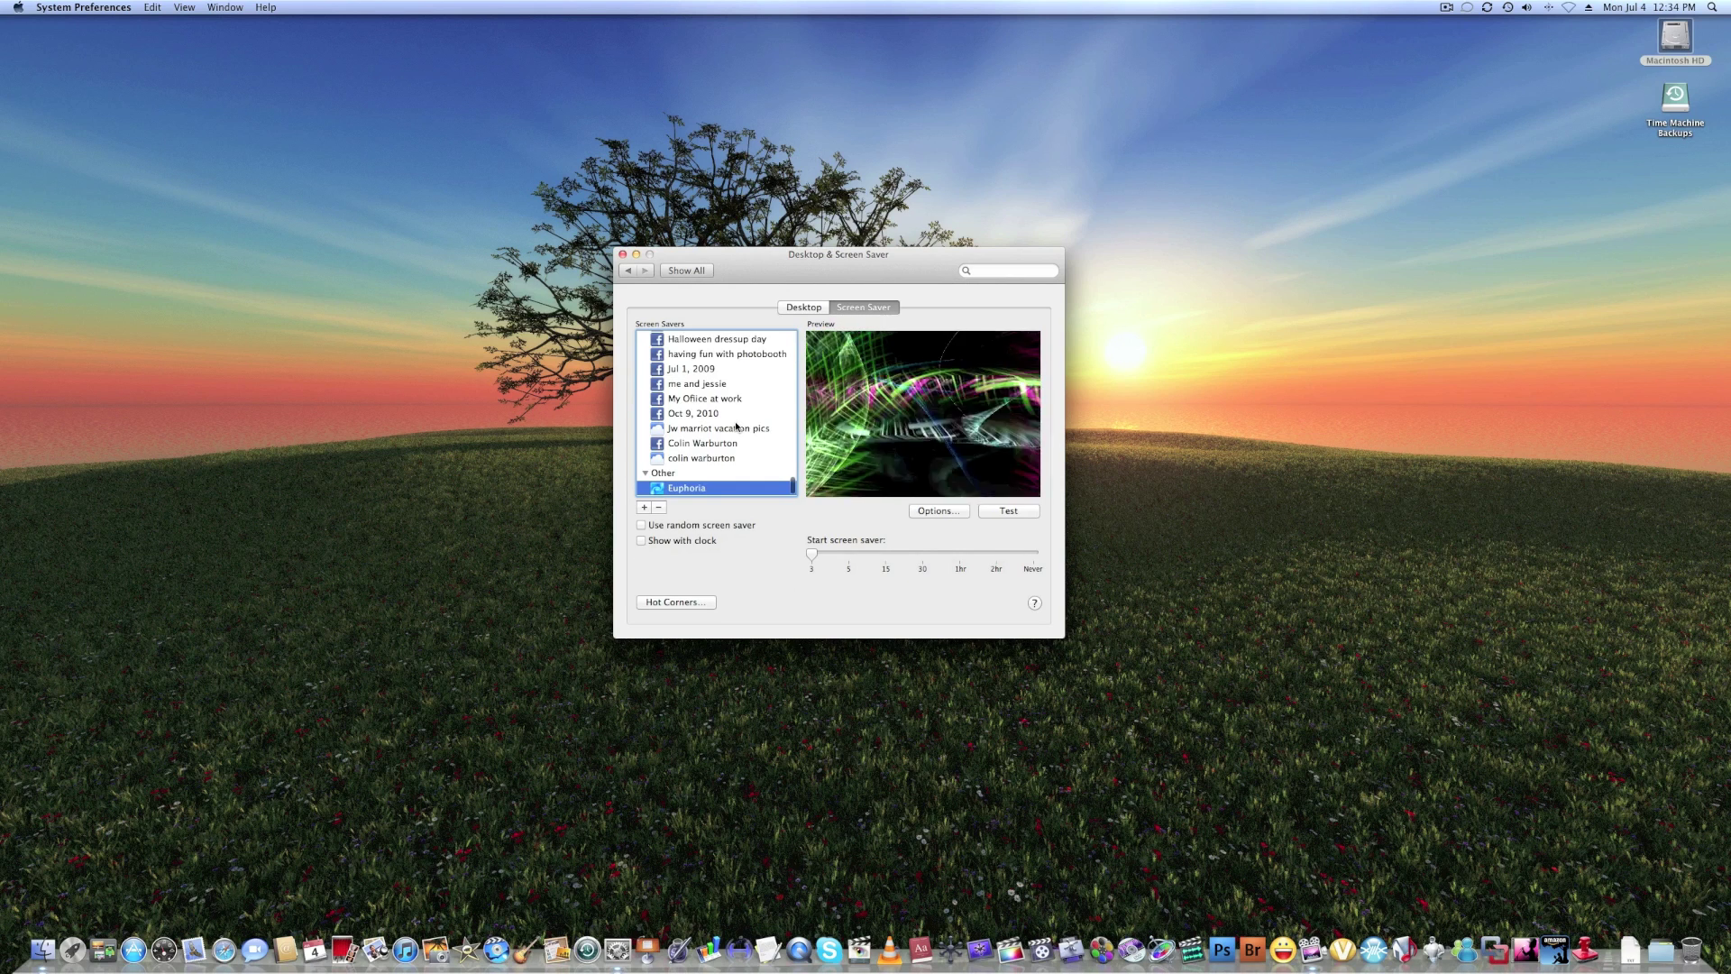
{"action": "scroll", "coordinate": [737, 426], "scroll_direction": "down", "scroll_amount": 1}
{"action": "scroll", "coordinate": [736, 427], "scroll_direction": "up", "scroll_amount": 10}
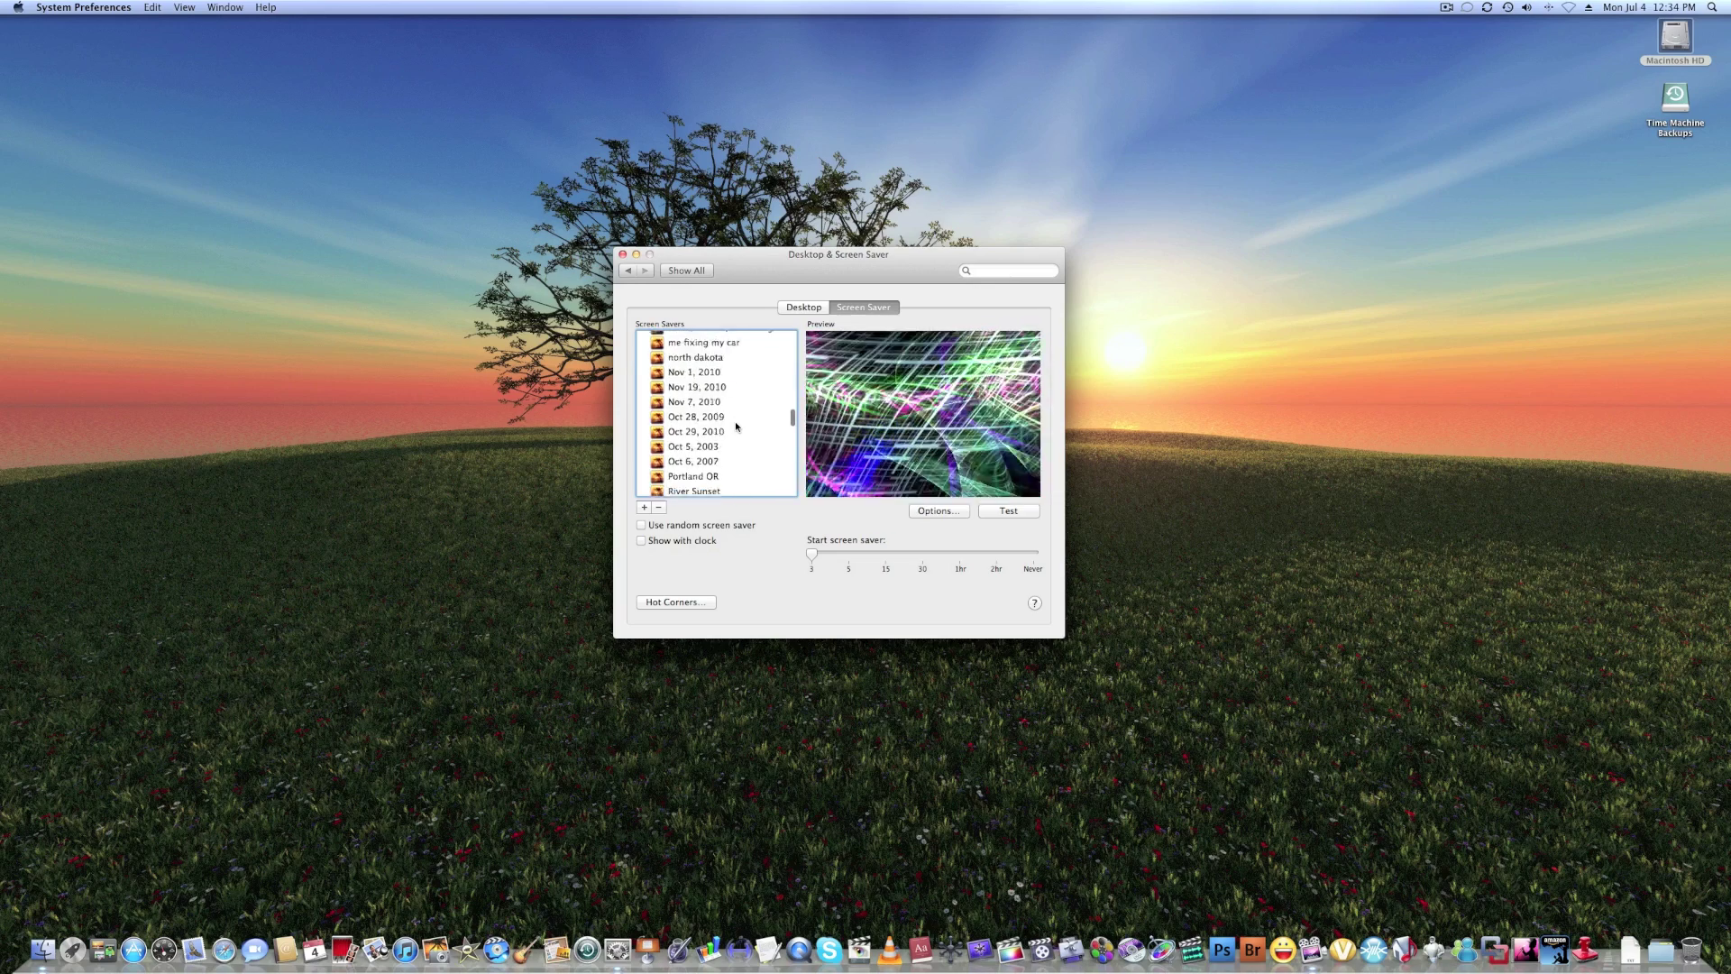
{"action": "scroll", "coordinate": [737, 426], "scroll_direction": "up", "scroll_amount": 10}
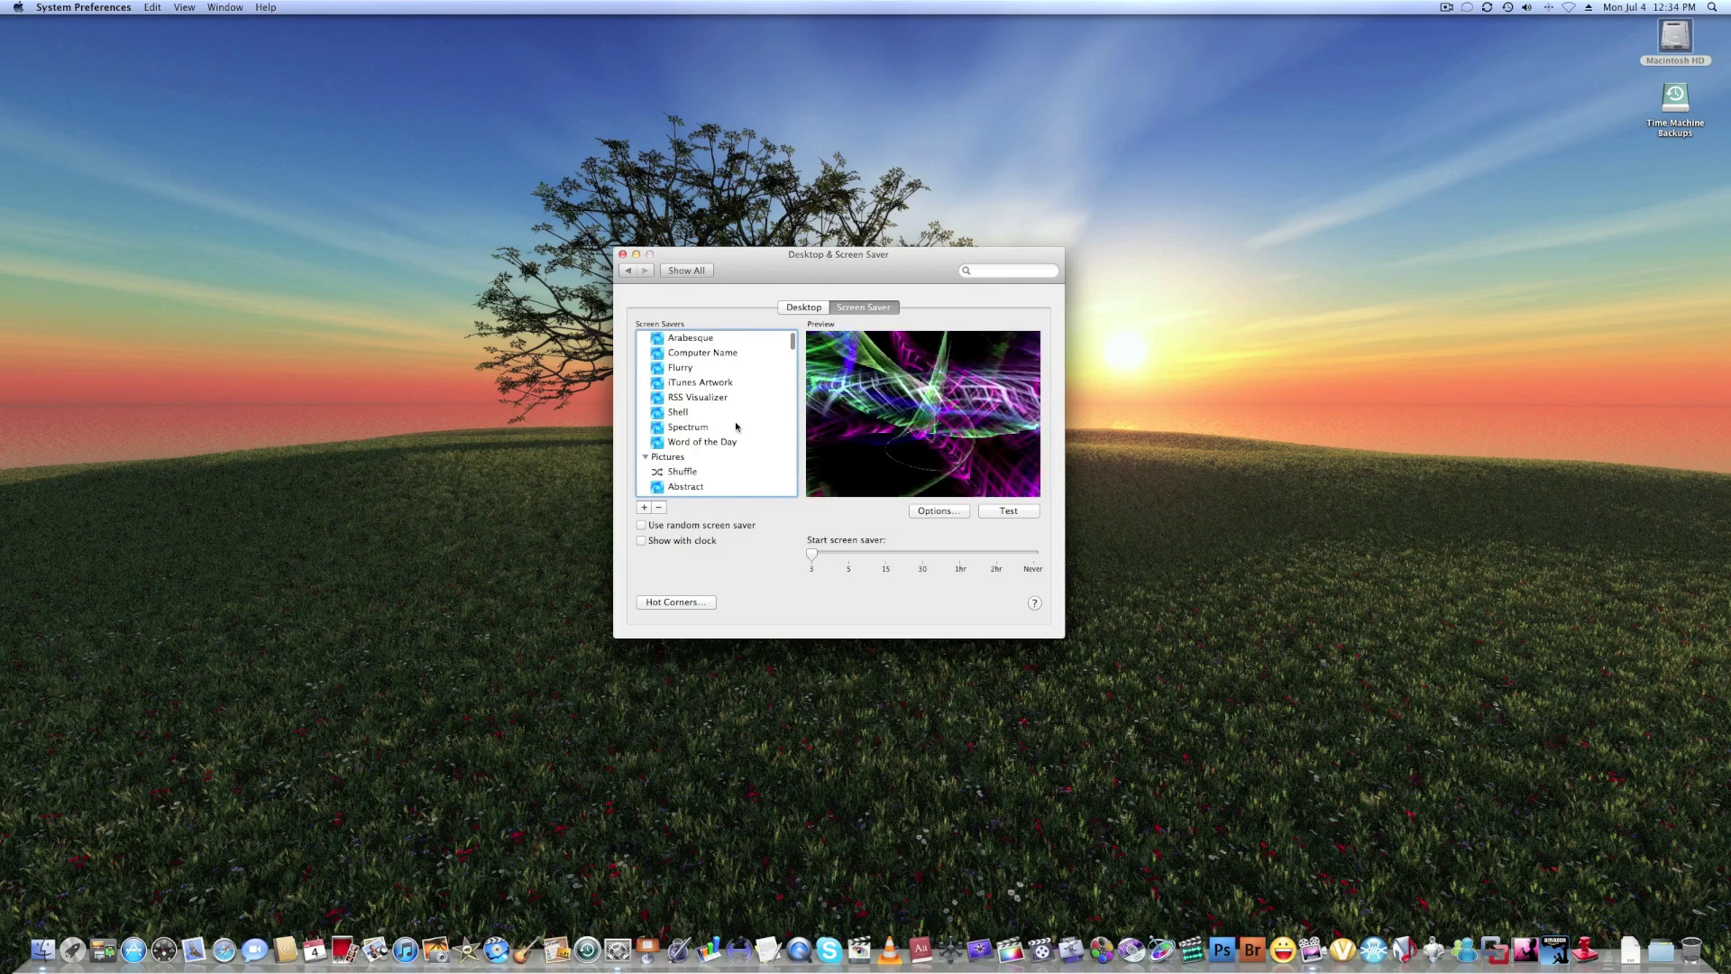
{"action": "scroll", "coordinate": [736, 427], "scroll_direction": "down", "scroll_amount": 3}
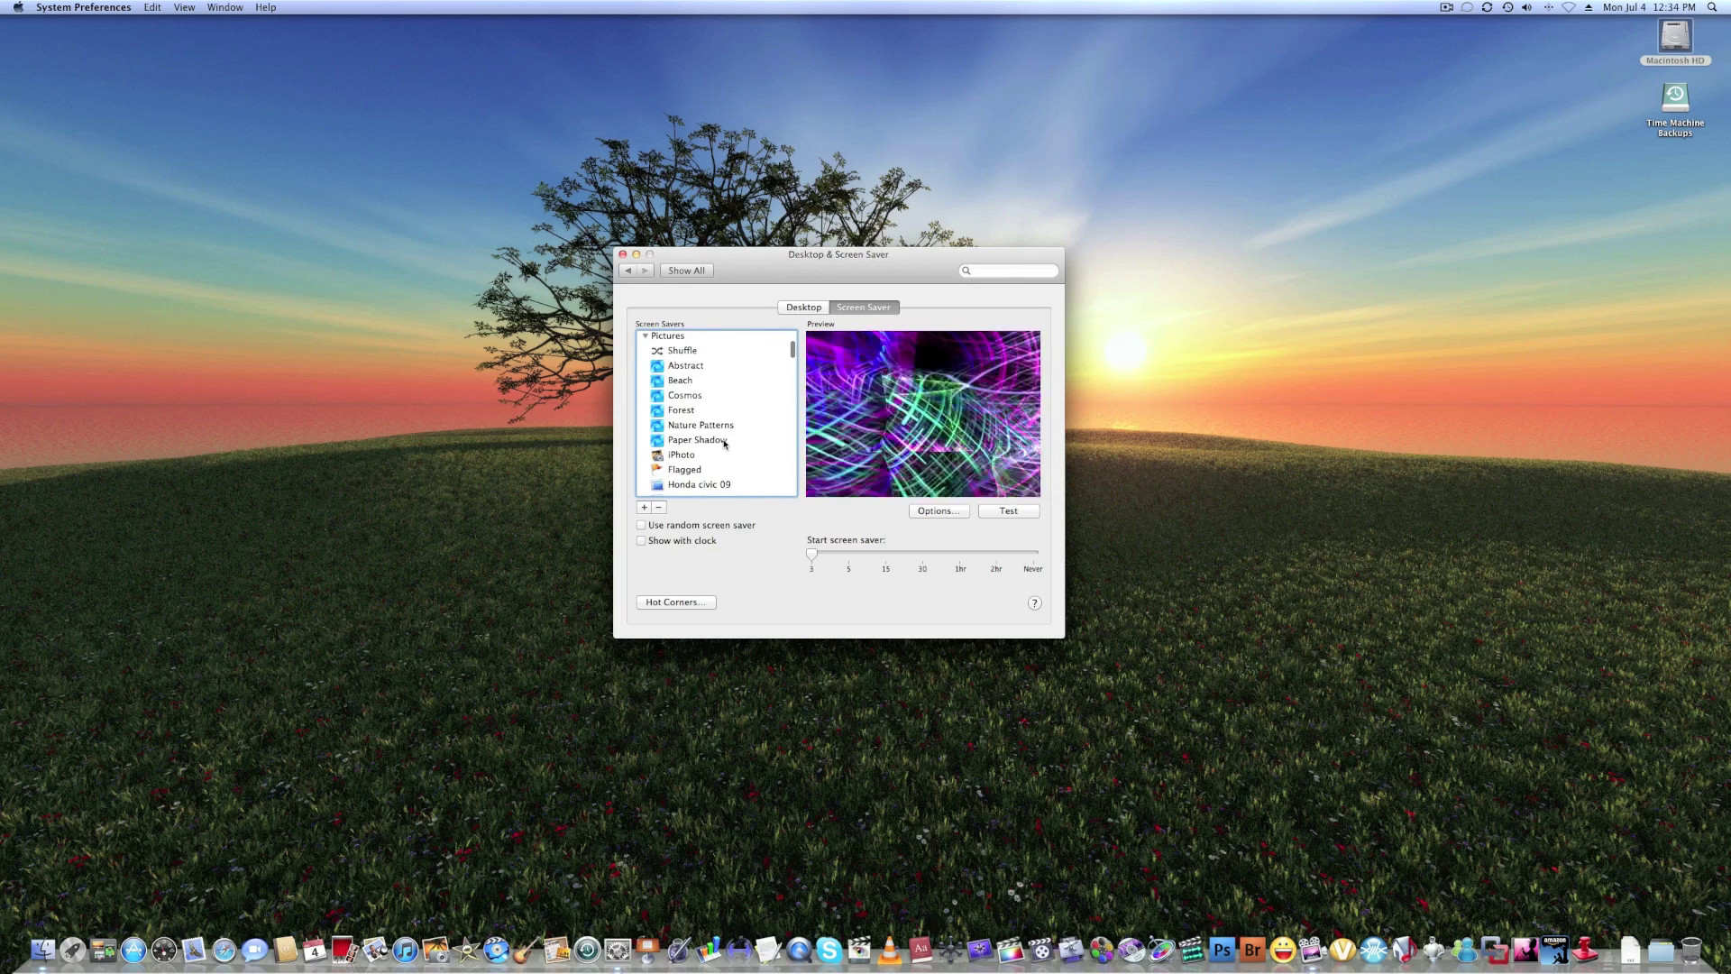
{"action": "scroll", "coordinate": [724, 443], "scroll_direction": "up", "scroll_amount": 5}
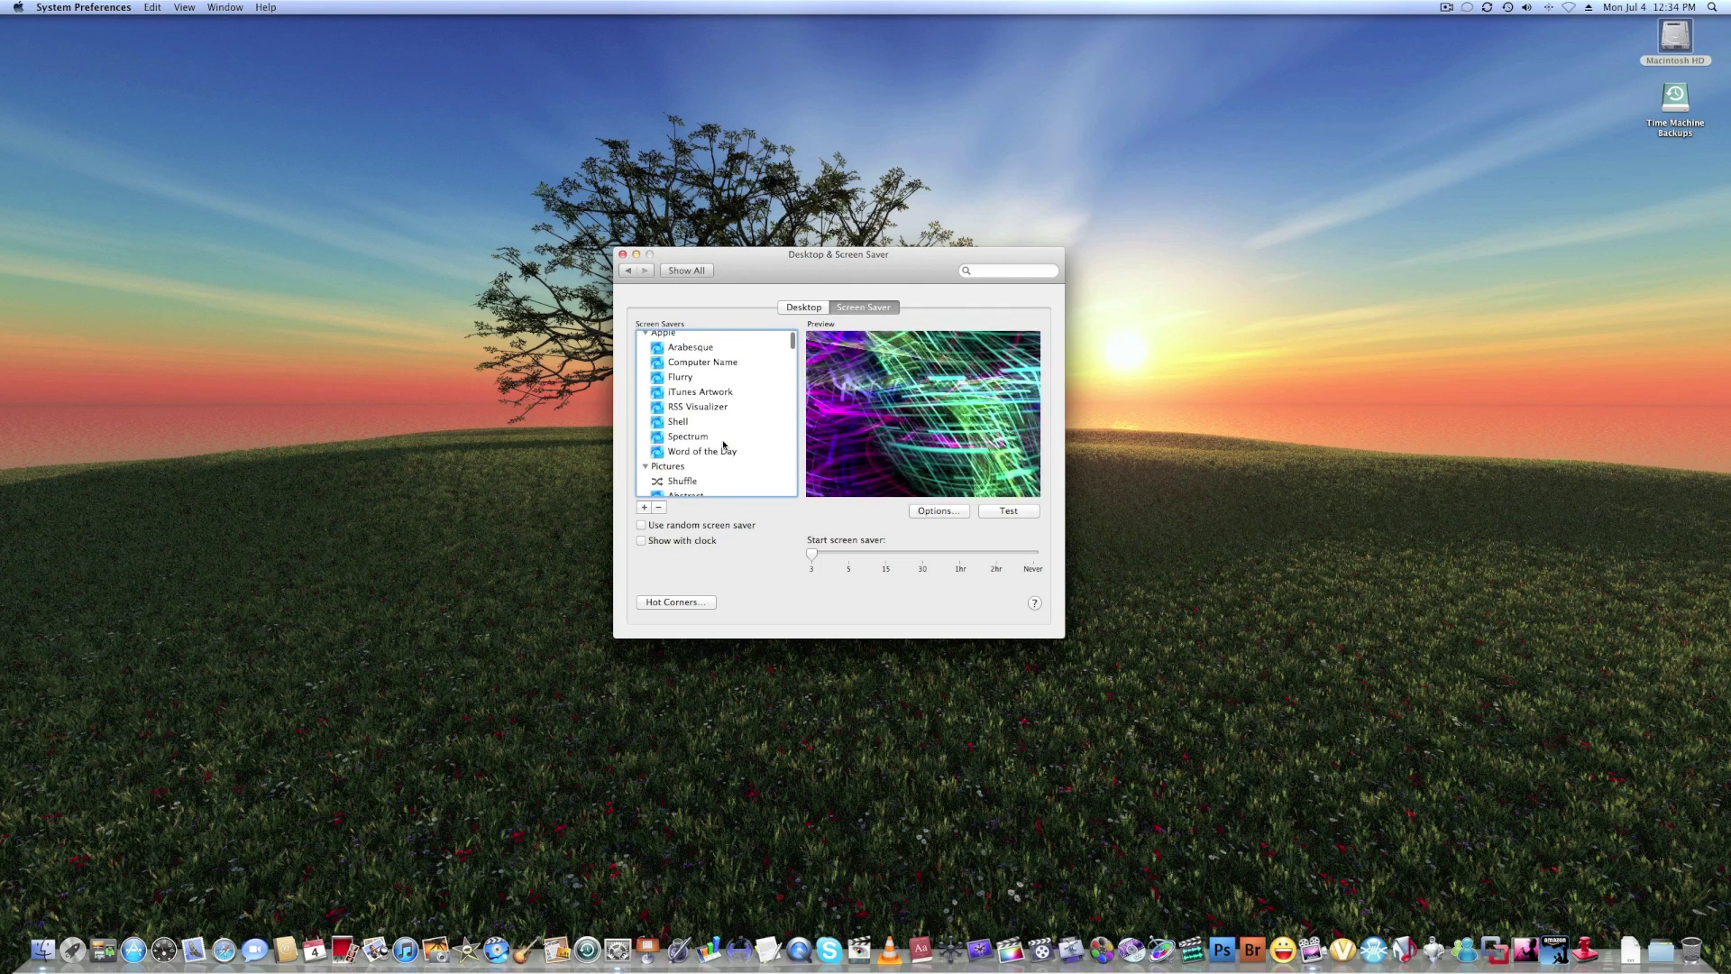
{"action": "left_click", "coordinate": [707, 397]}
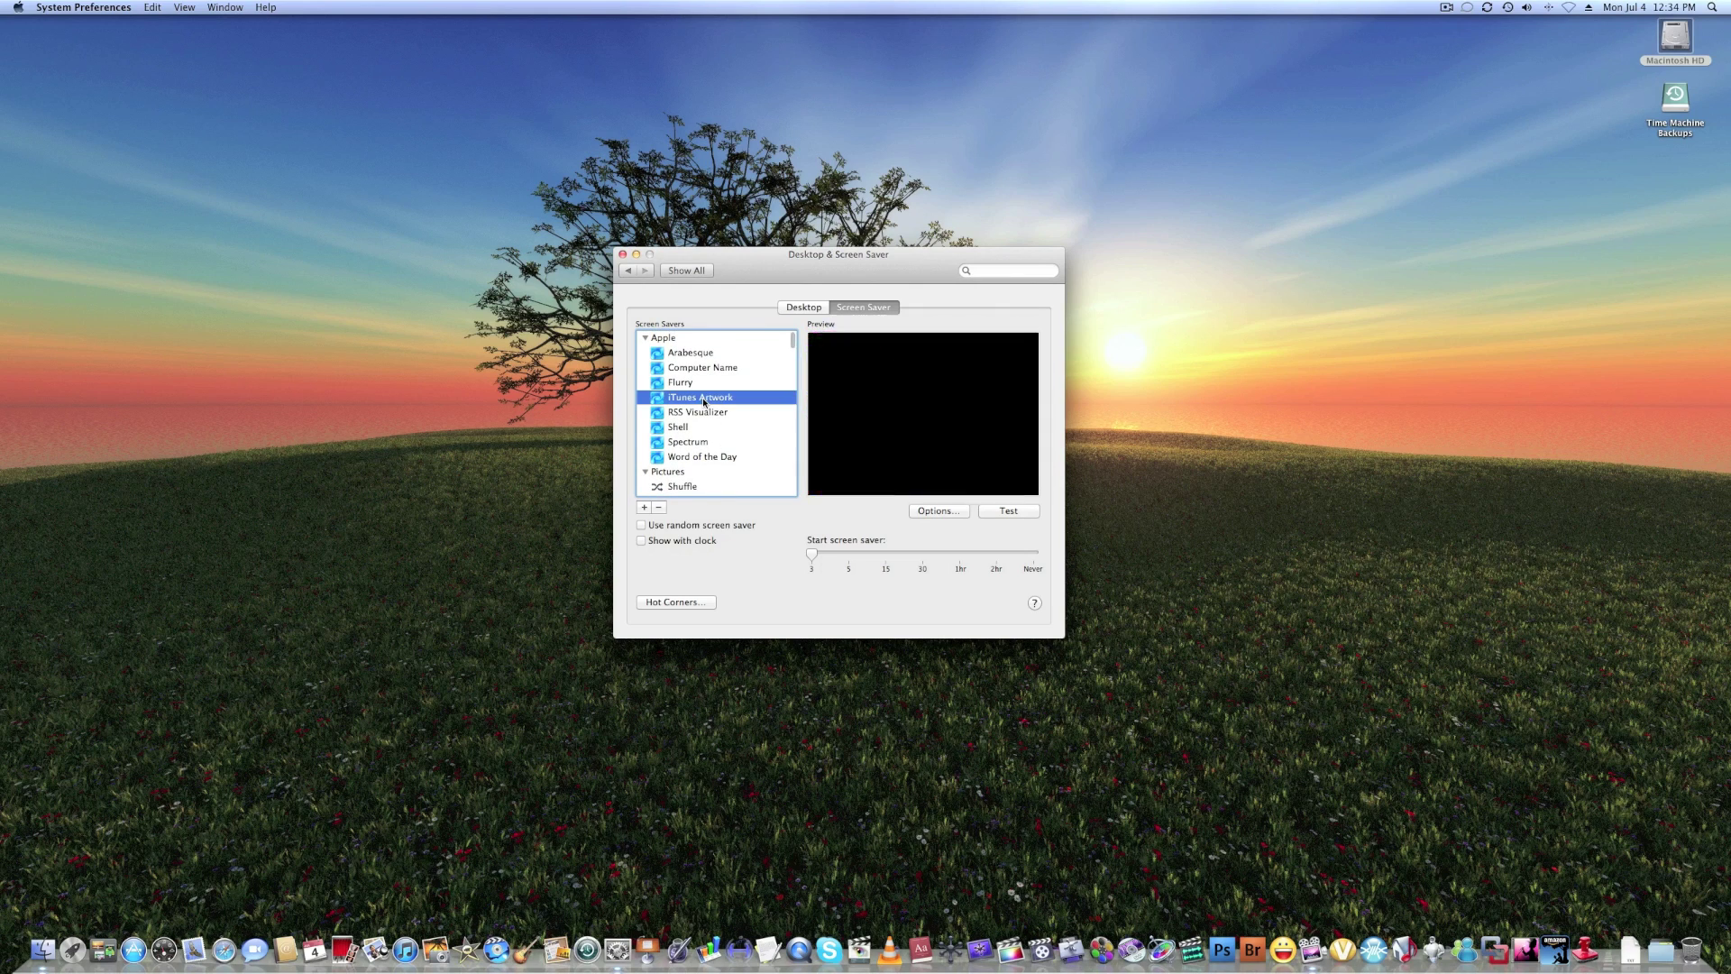
{"action": "left_click", "coordinate": [949, 512]}
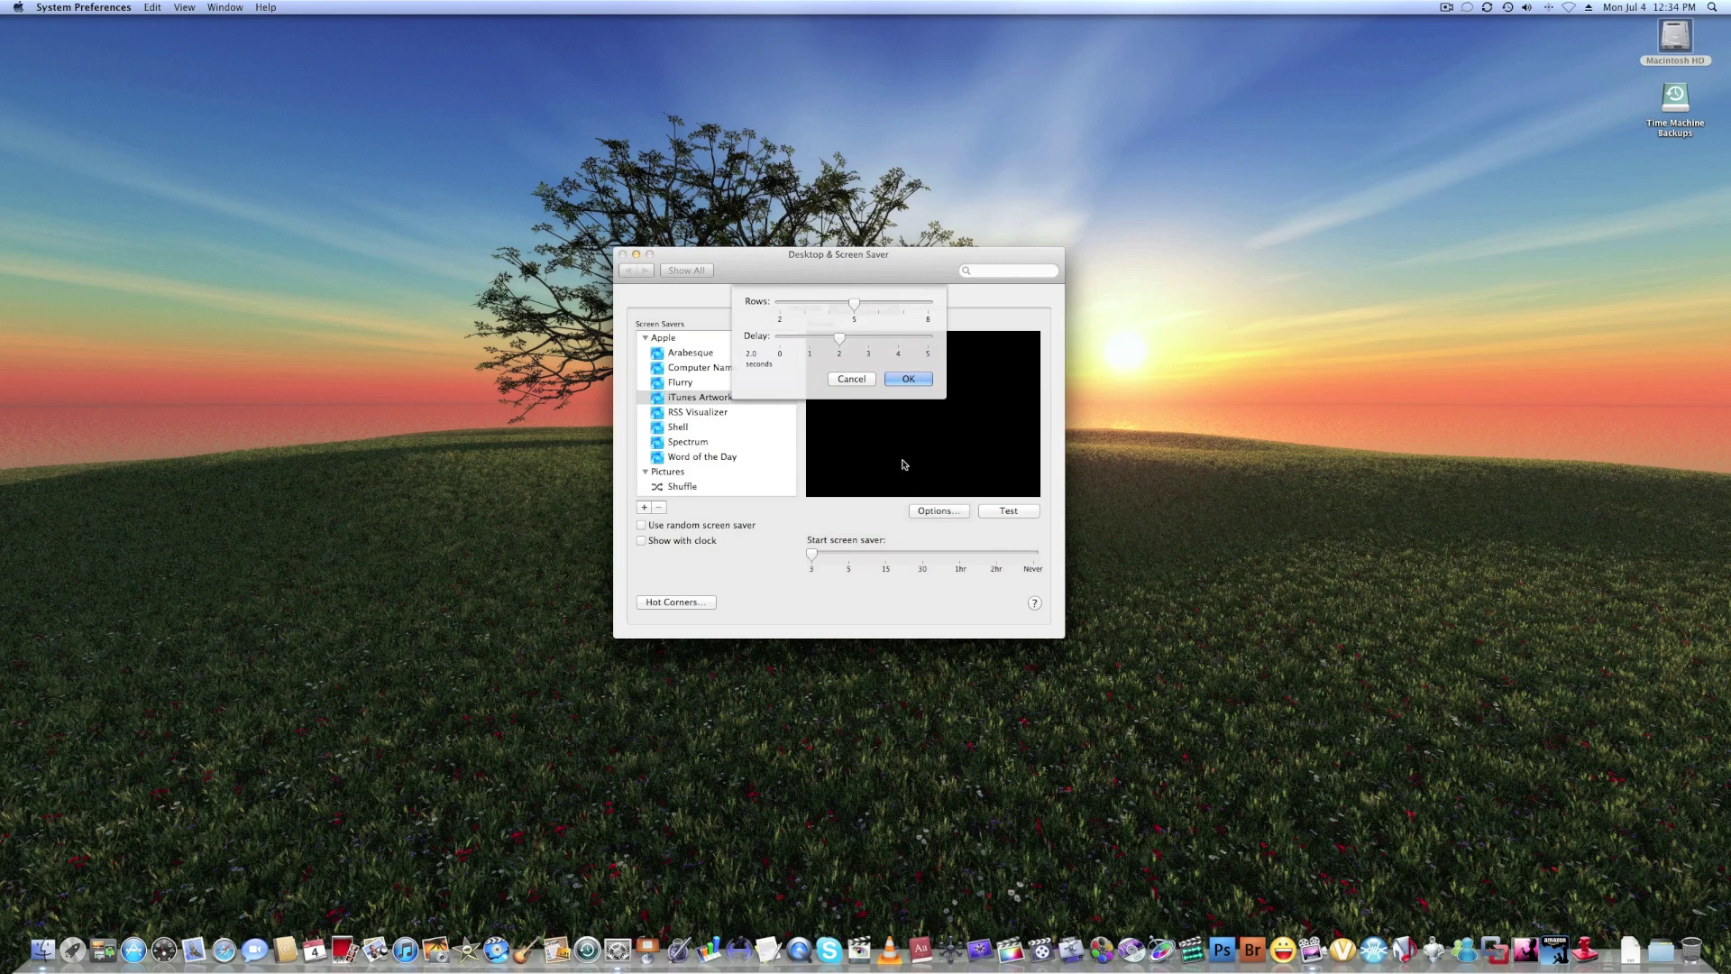
{"action": "left_click", "coordinate": [870, 382]}
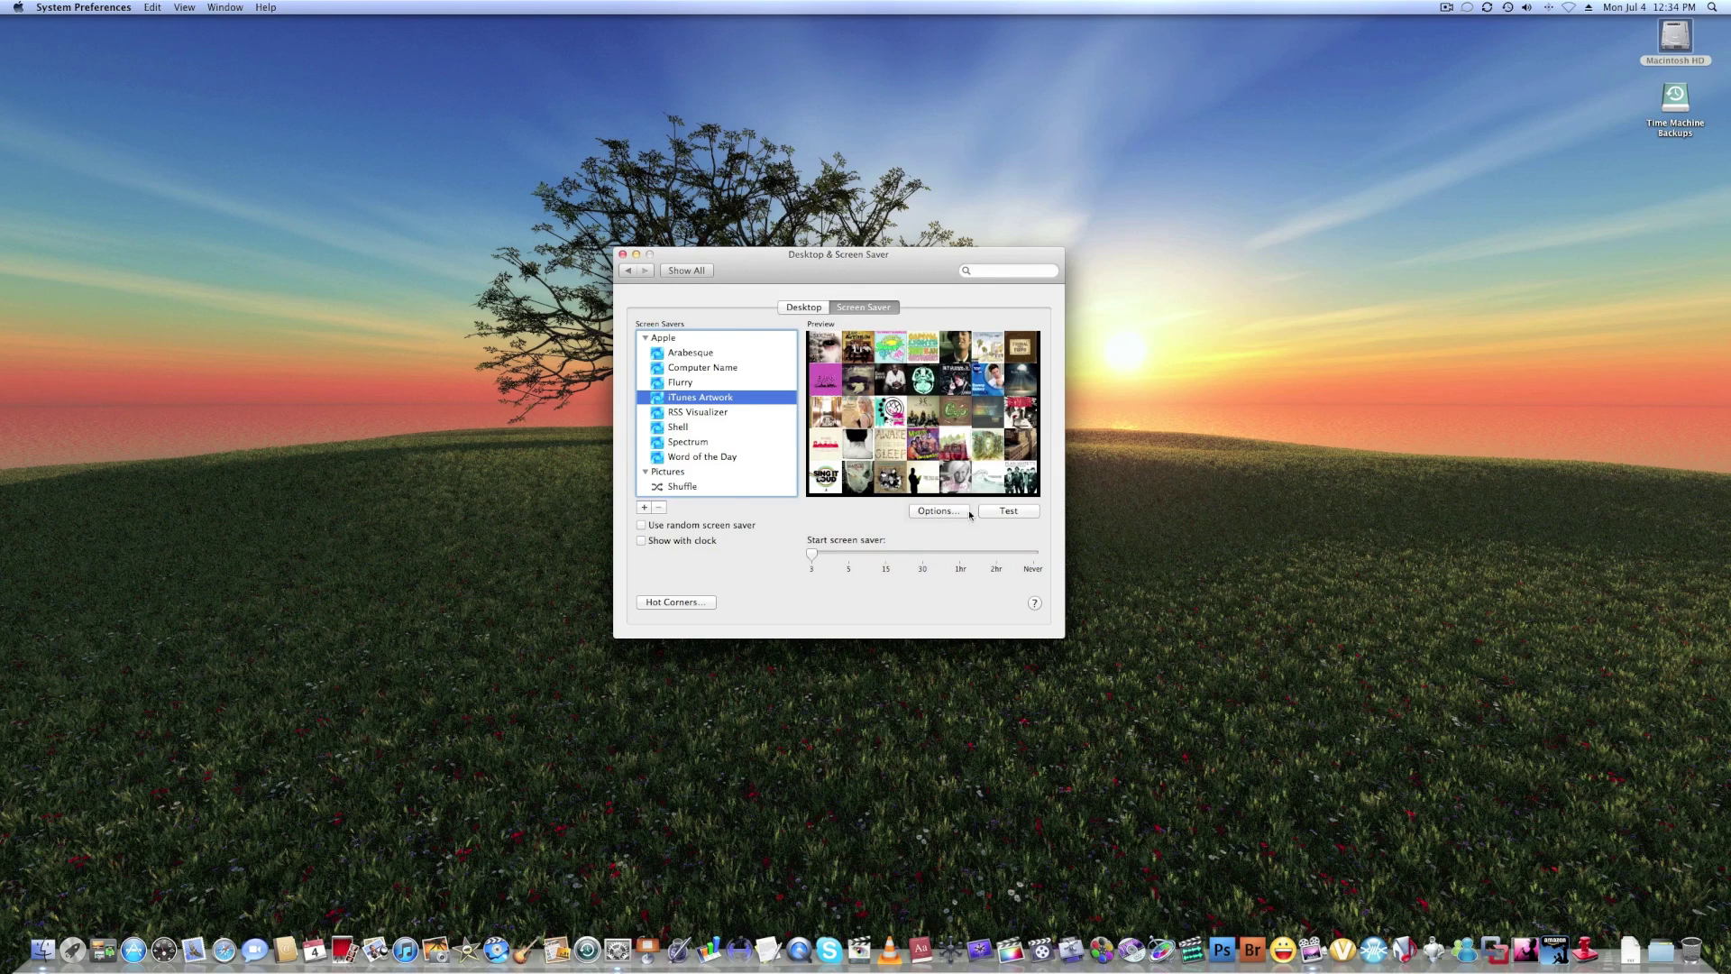
Step: Preview the iTunes Artwork screen saver and play the daphne loves derby album from its cover
{"action": "left_click", "coordinate": [1009, 511]}
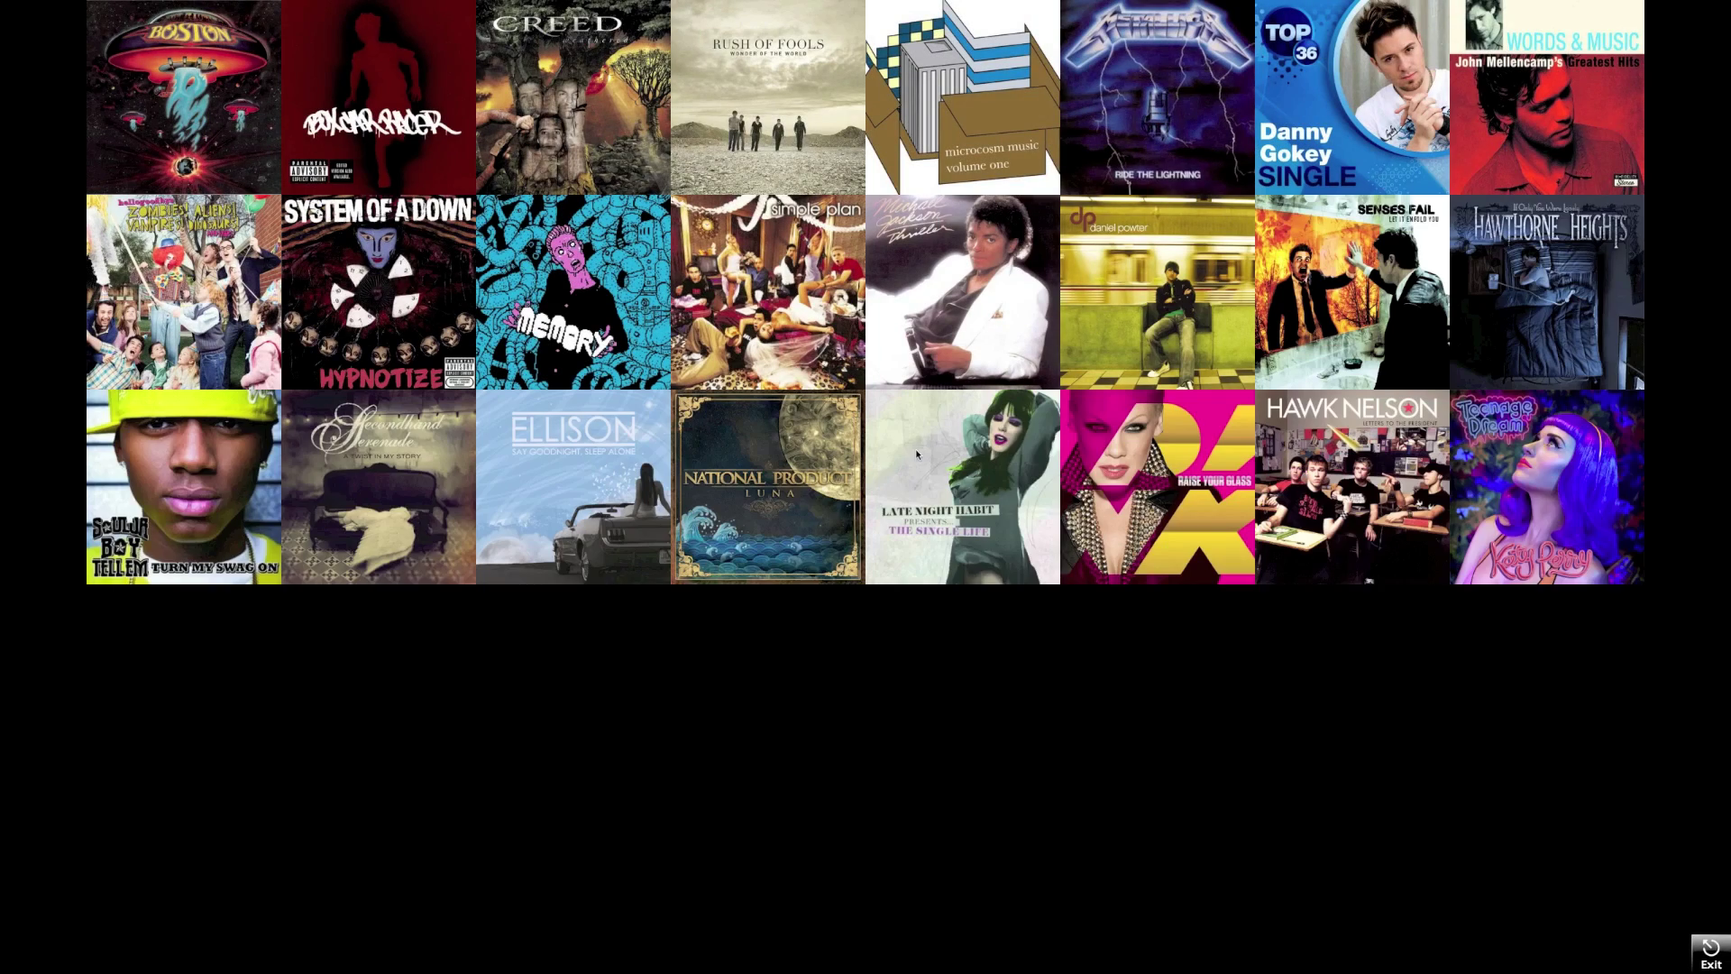
{"action": "mouse_move", "coordinate": [1038, 812]}
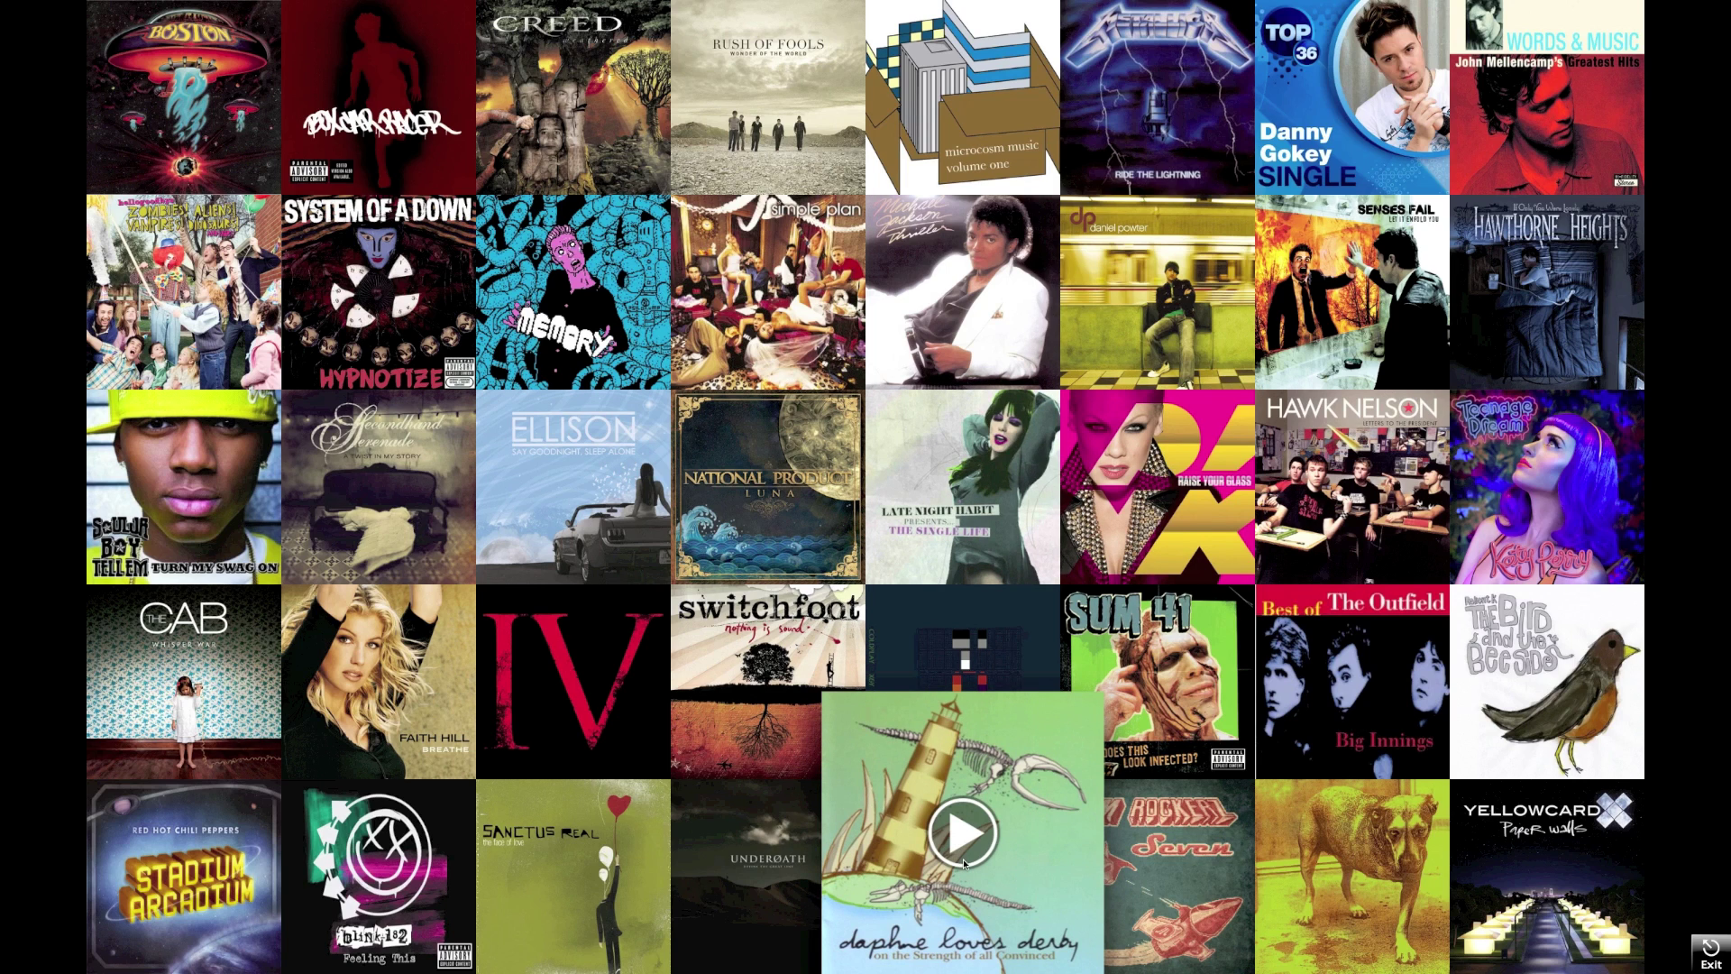
{"action": "left_click", "coordinate": [962, 861]}
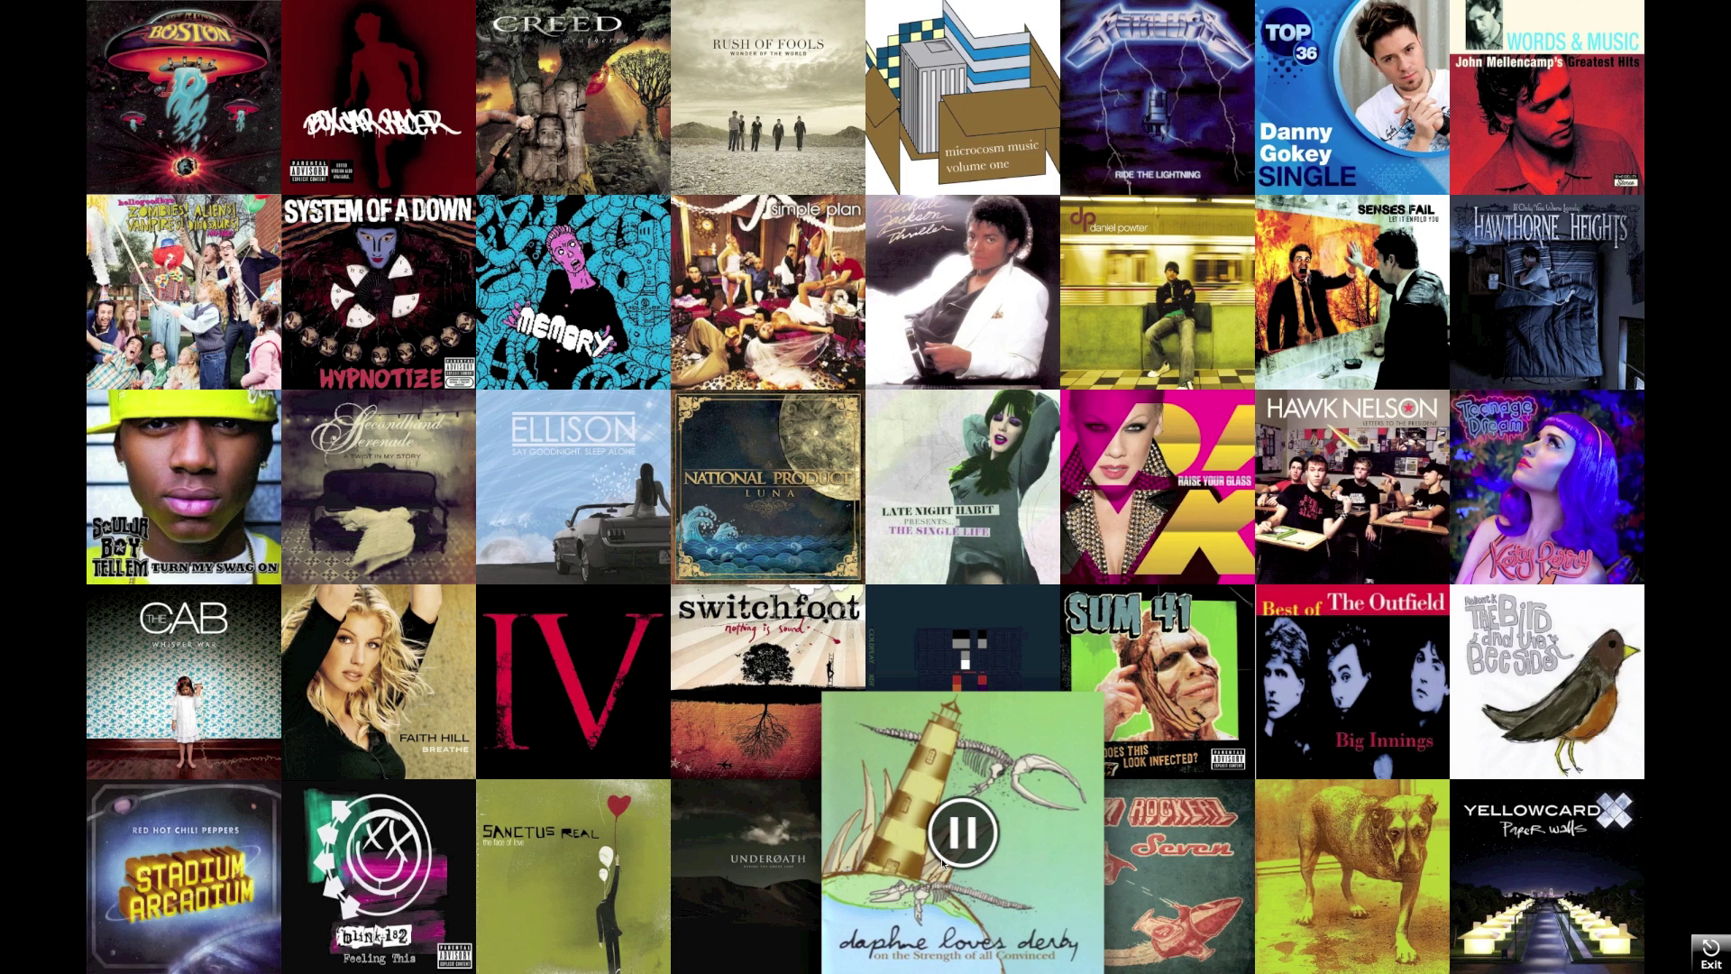
{"action": "key", "text": "XF86AudioLowerVolume"}
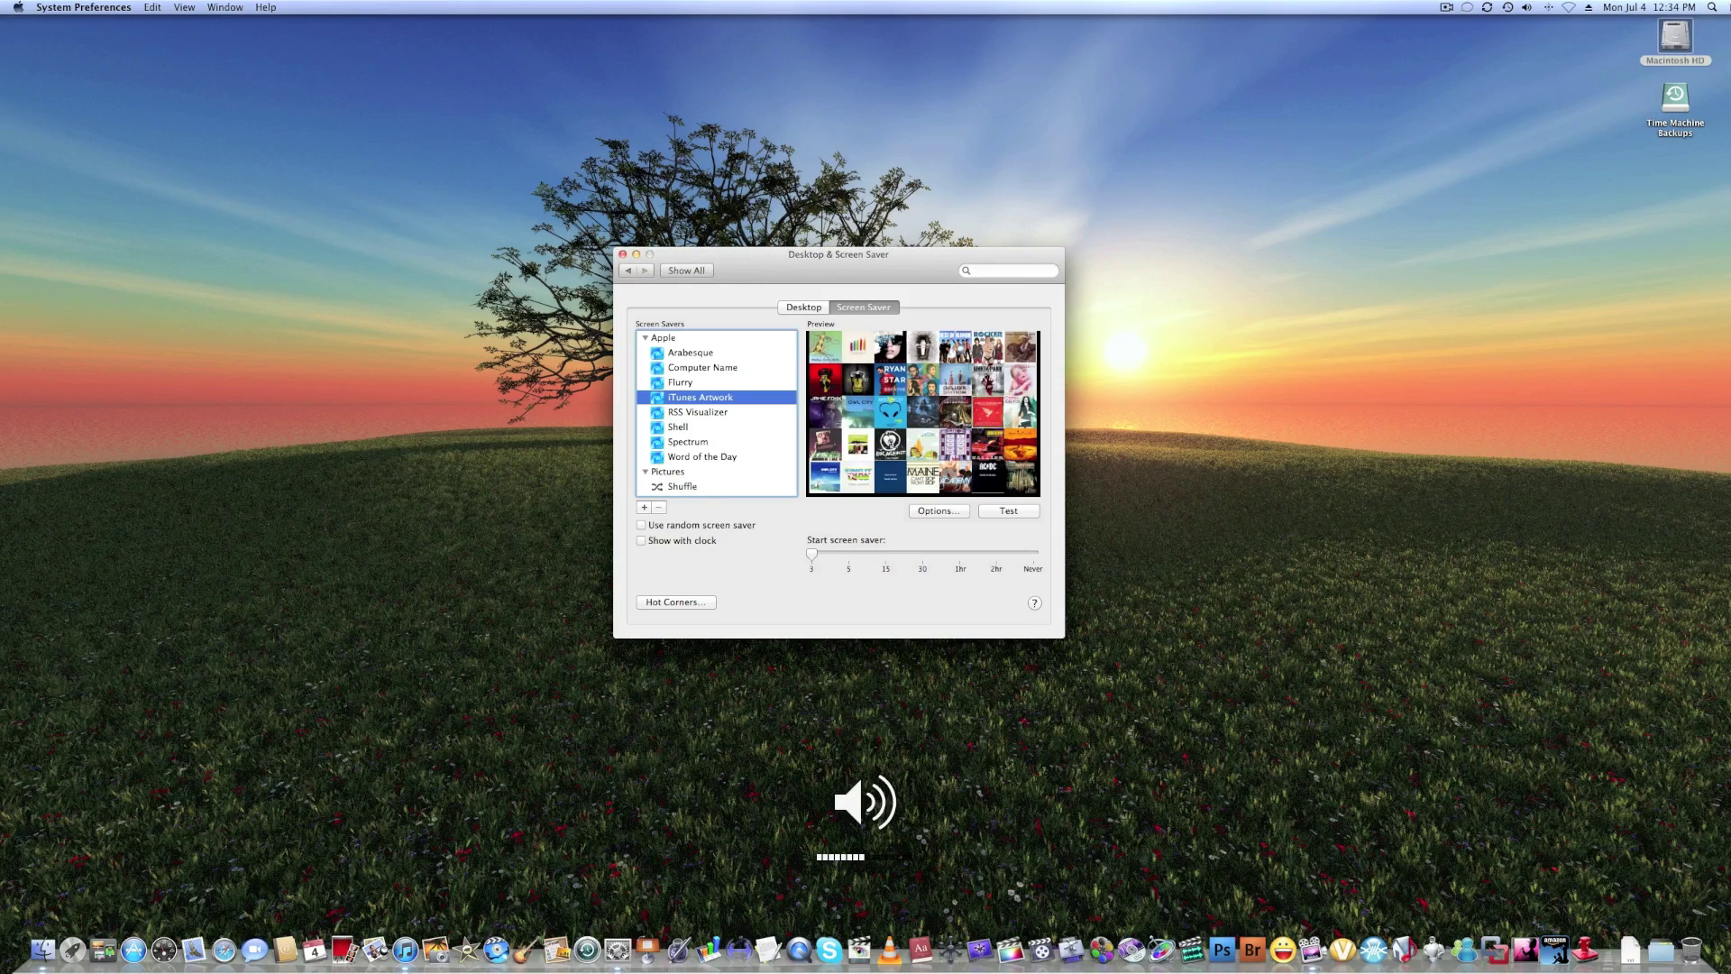
Step: Run the full-screen screen saver preview again, exit it, and raise the playback volume
{"action": "left_click", "coordinate": [1007, 512]}
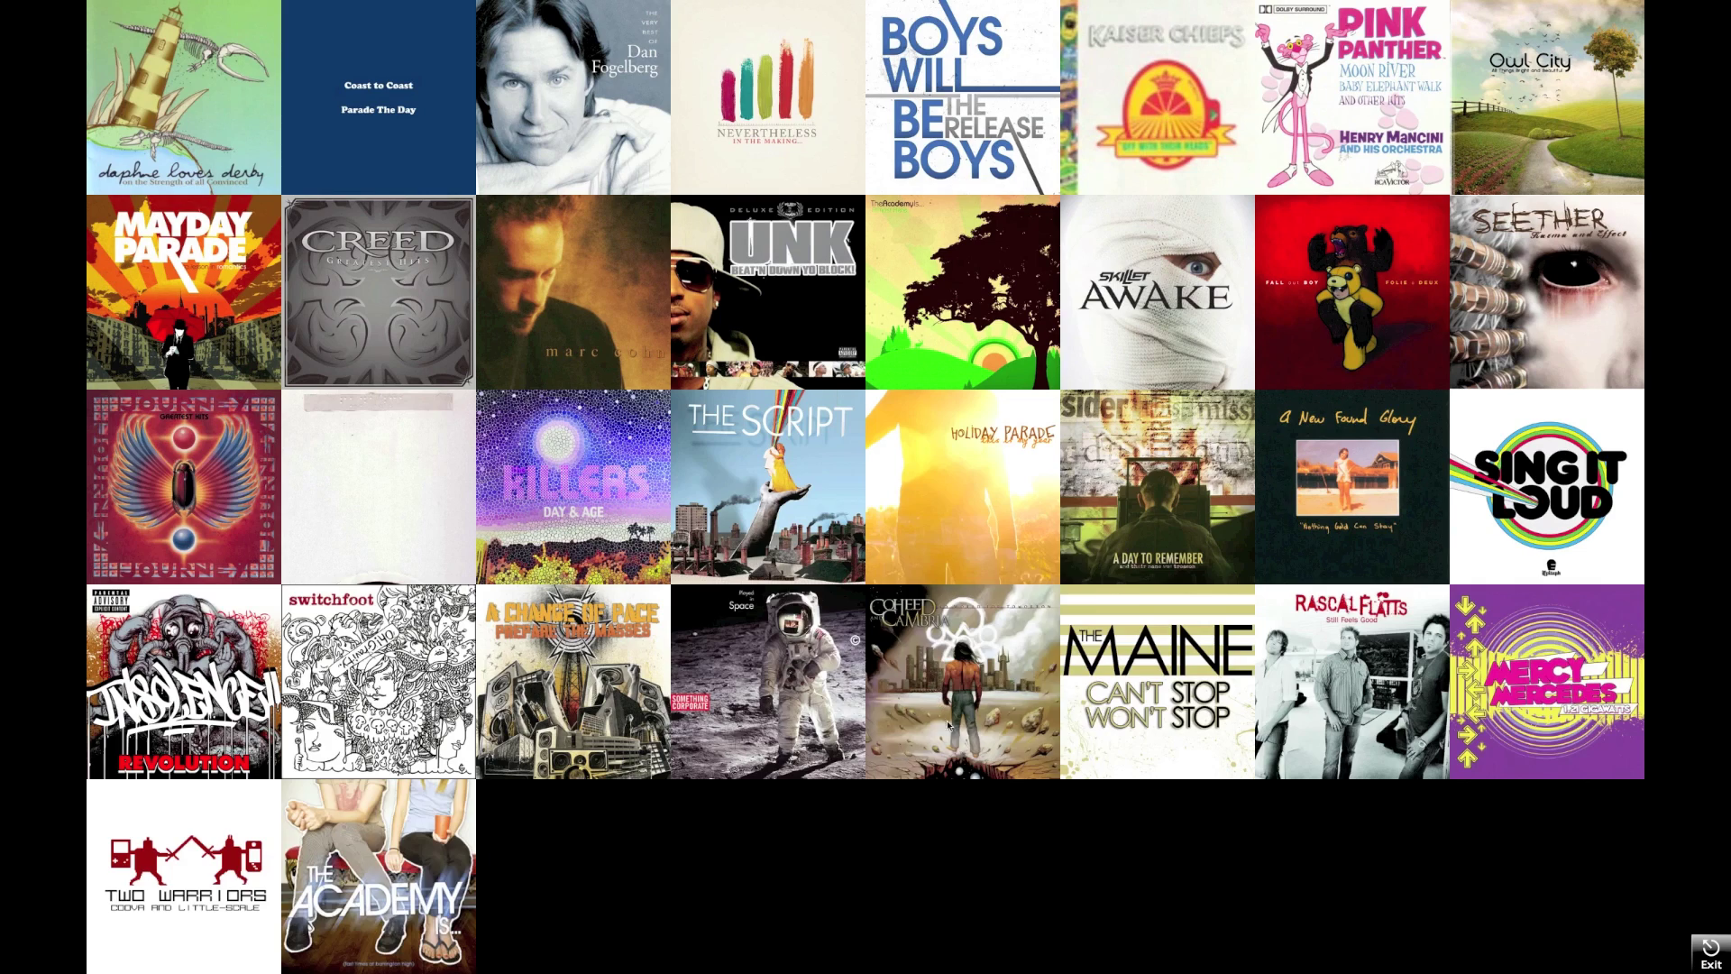
{"action": "mouse_move", "coordinate": [975, 865]}
{"action": "mouse_move", "coordinate": [961, 298]}
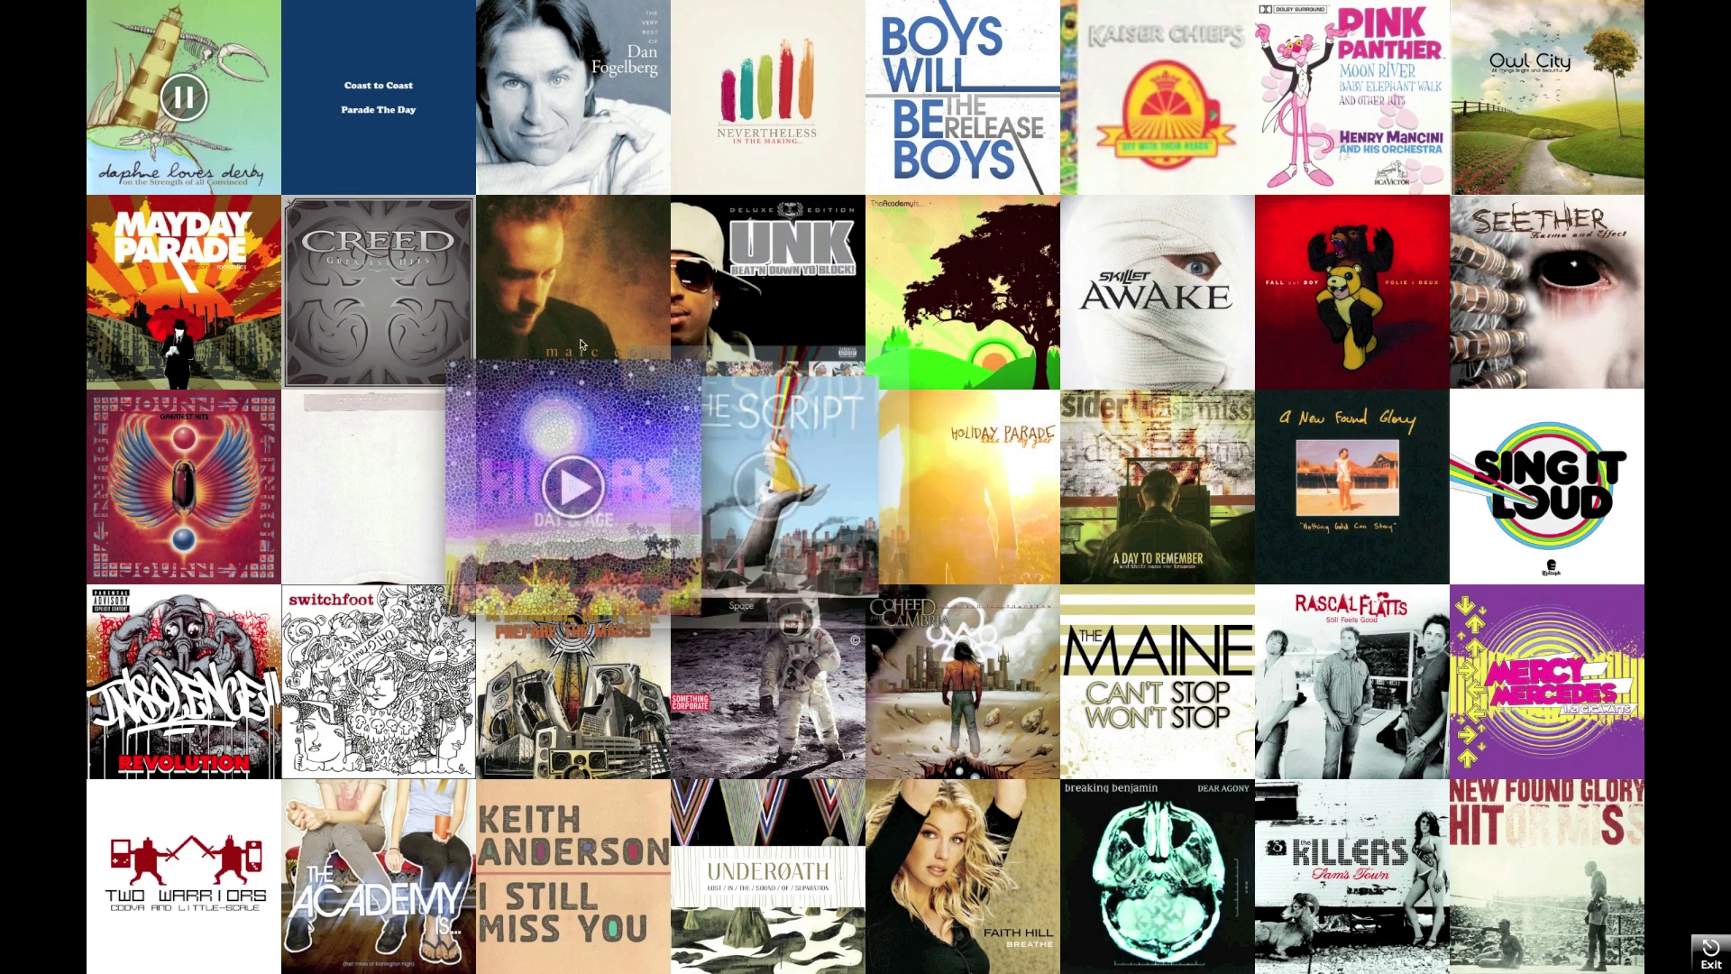
{"action": "mouse_move", "coordinate": [210, 167]}
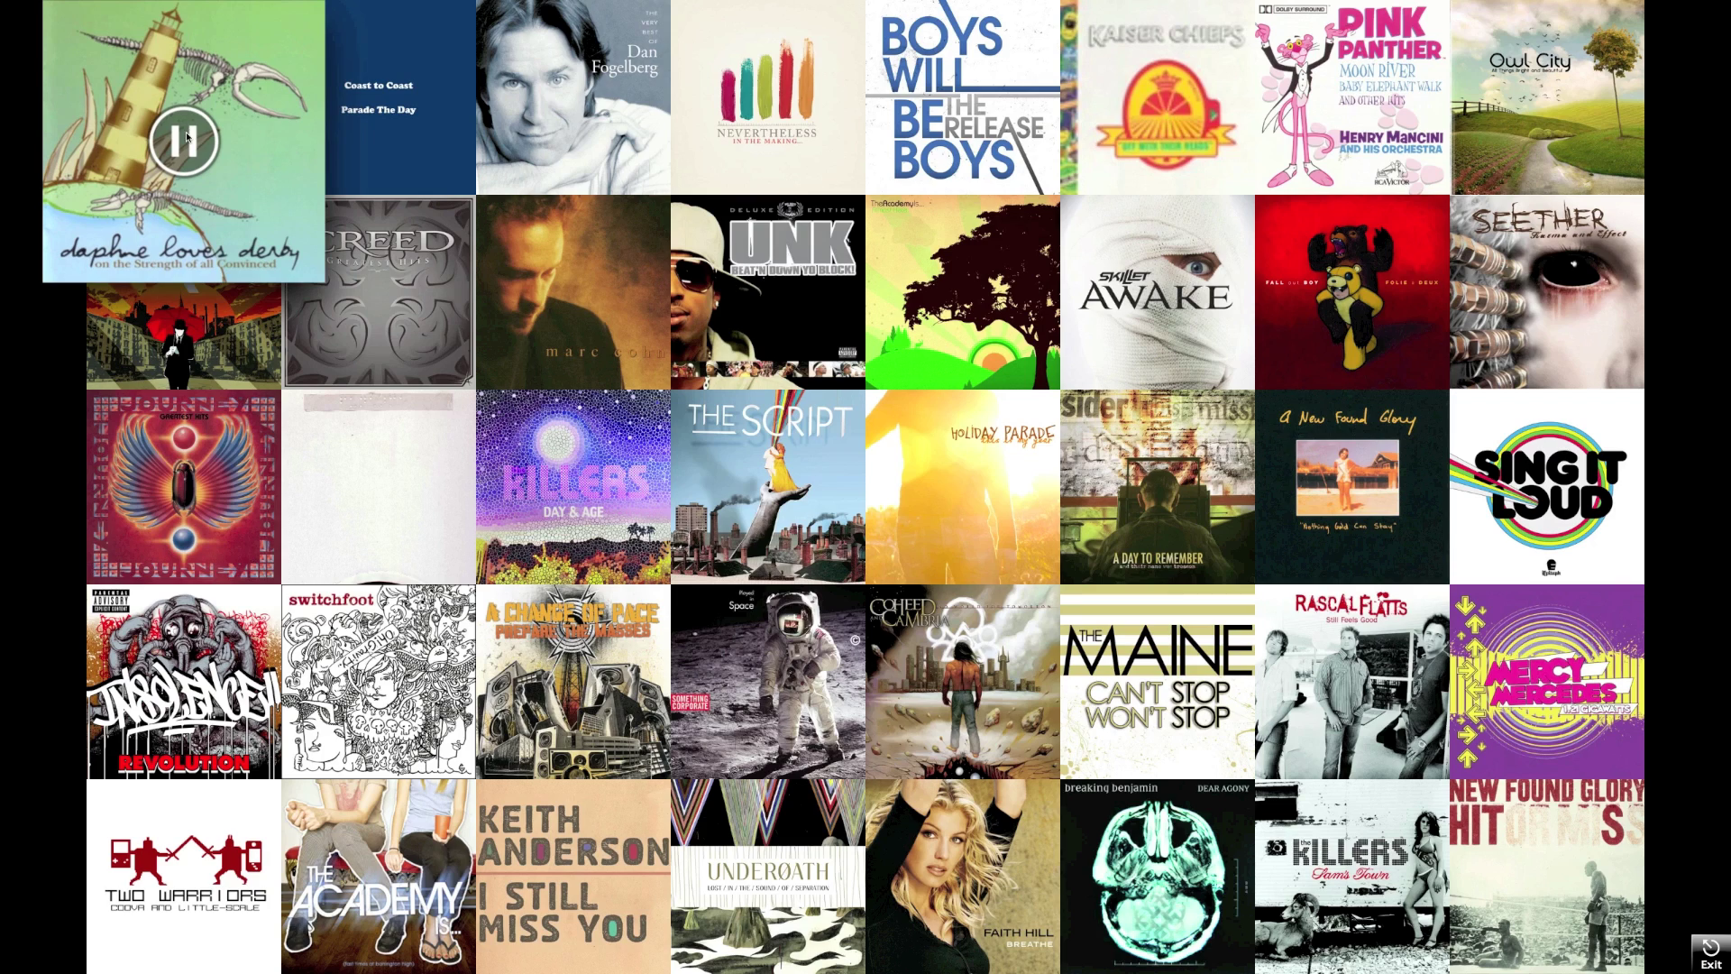
{"action": "mouse_move", "coordinate": [492, 286]}
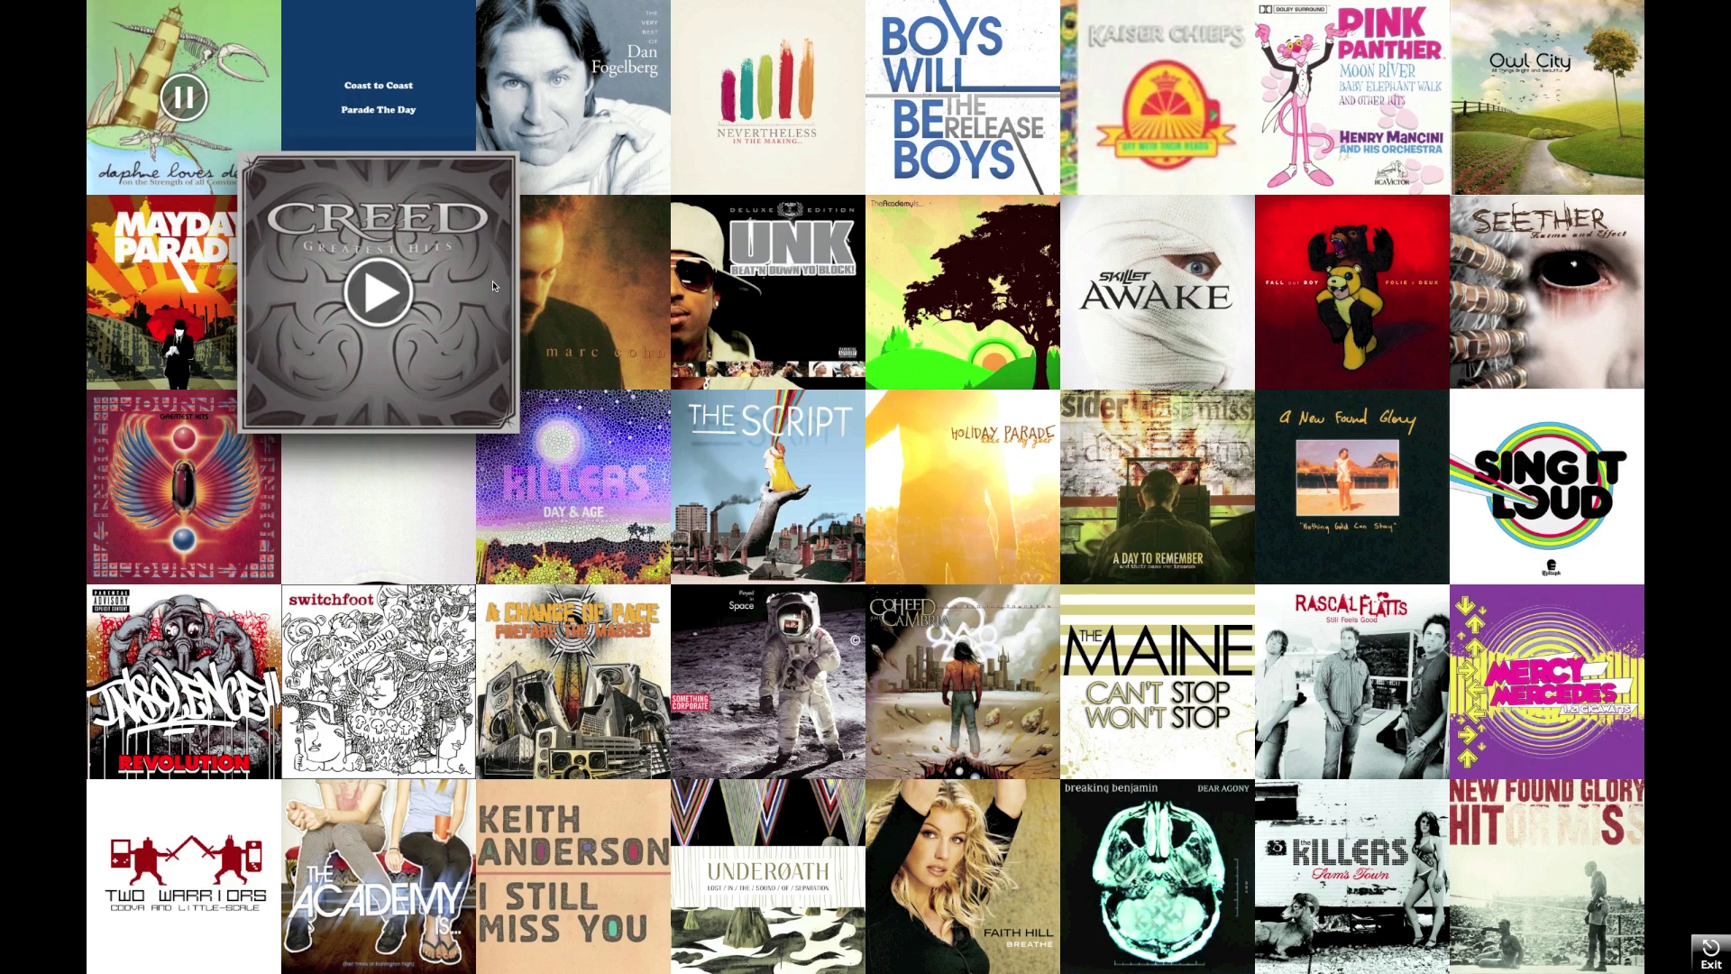
{"action": "key", "text": "Escape"}
{"action": "key", "text": "XF86AudioRaiseVolume"}
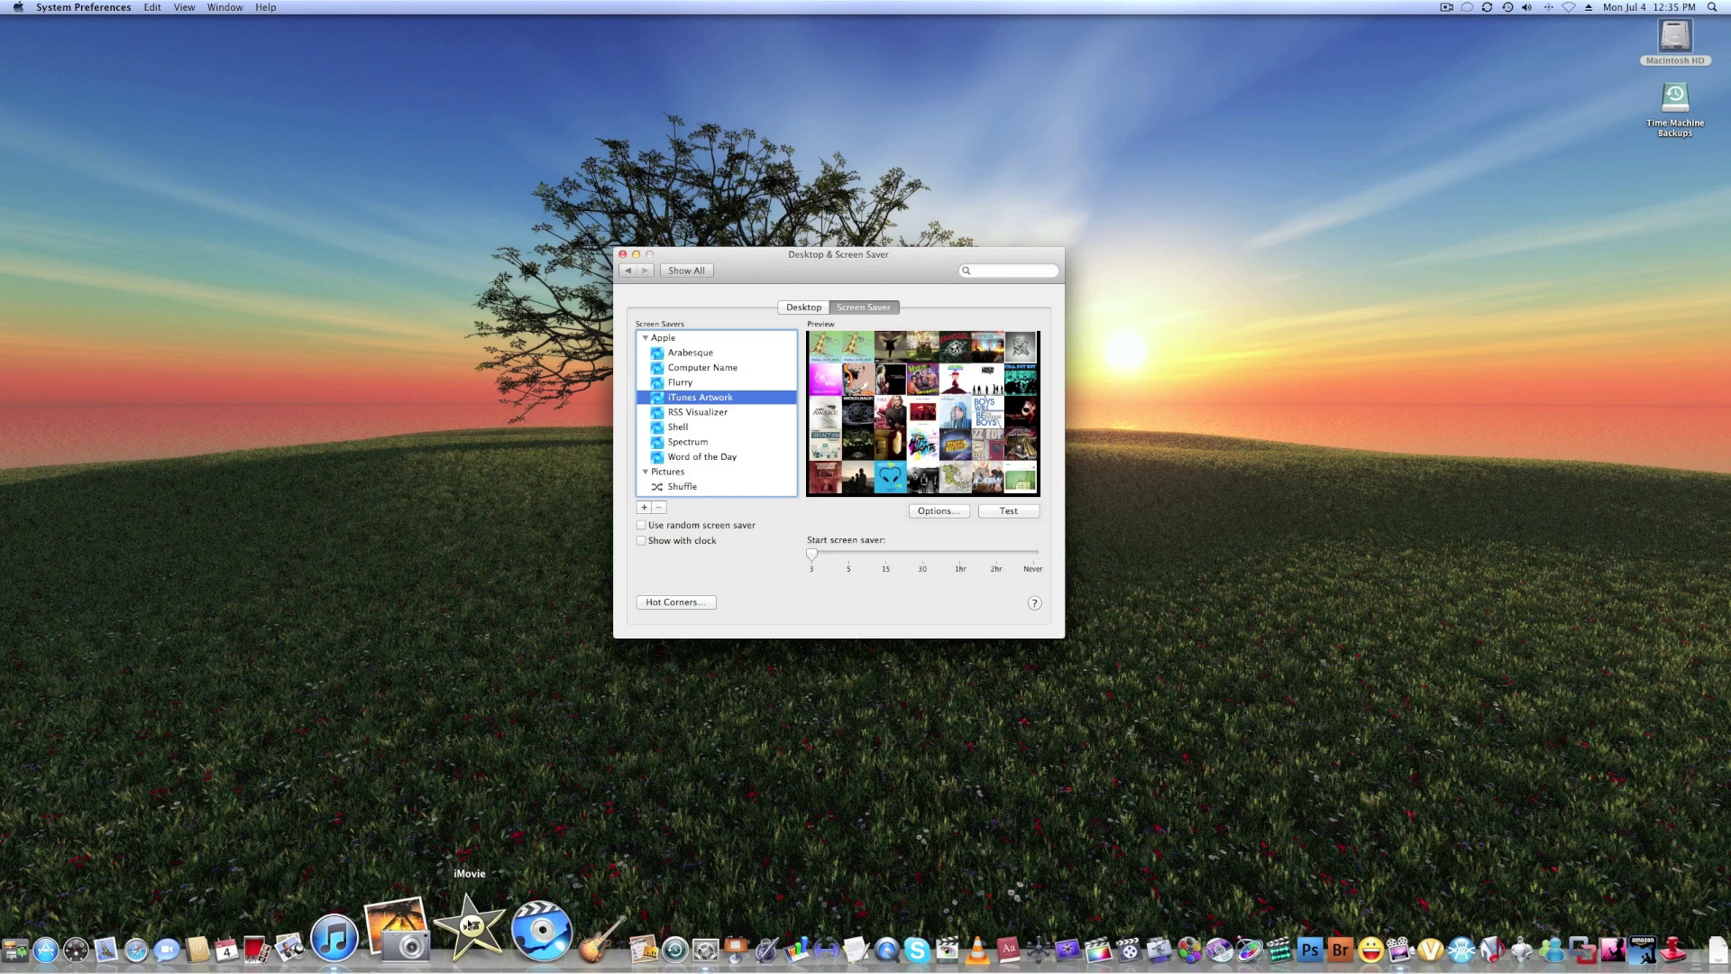
Step: Quit iTunes from its Dock menu, then close System Preferences from the Show All overview
{"action": "right_click", "coordinate": [416, 929]}
{"action": "left_click", "coordinate": [439, 869]}
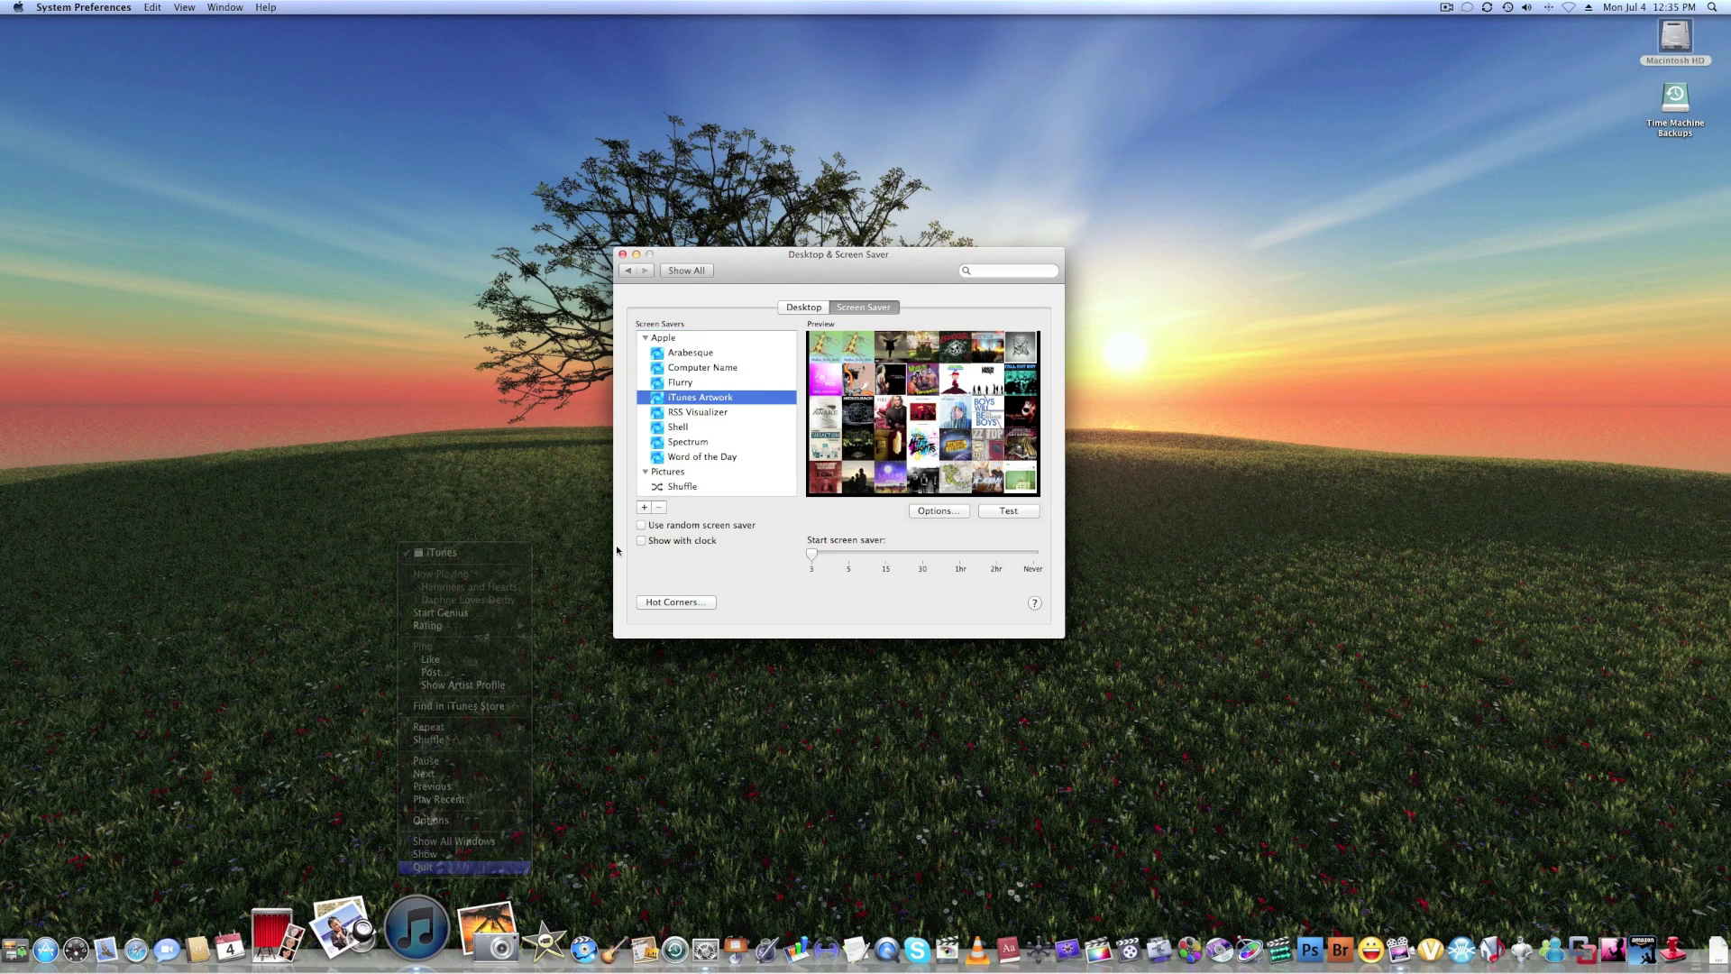
{"action": "left_click", "coordinate": [781, 307]}
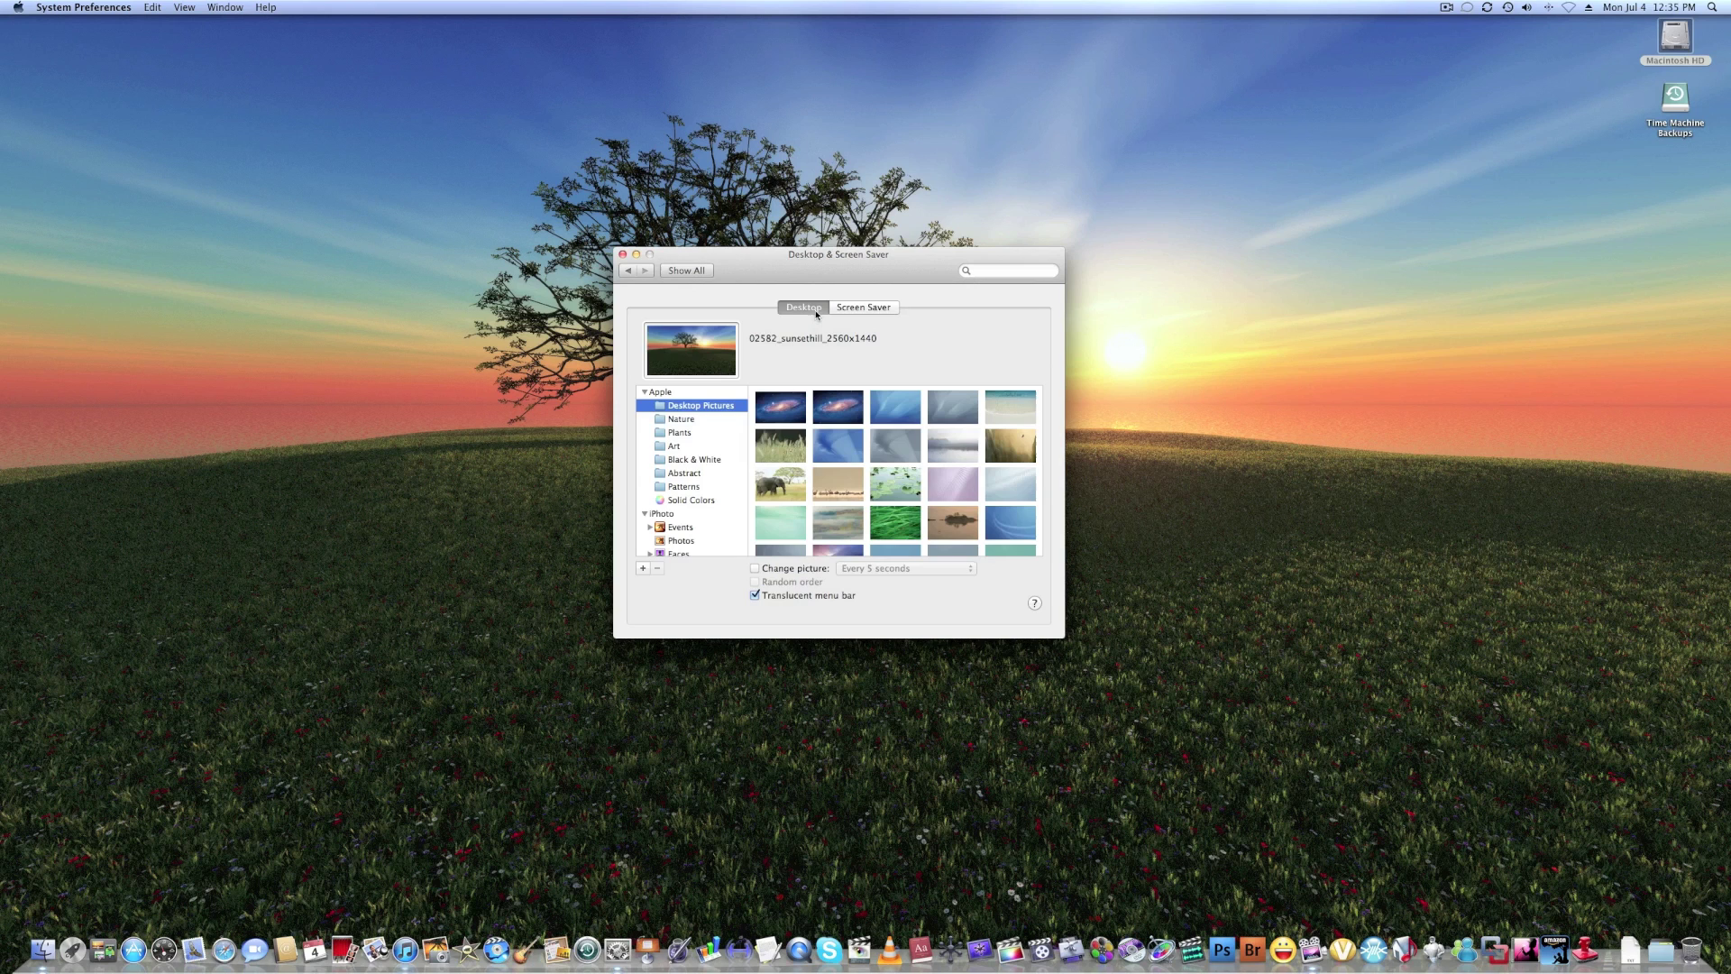
{"action": "left_click", "coordinate": [681, 270]}
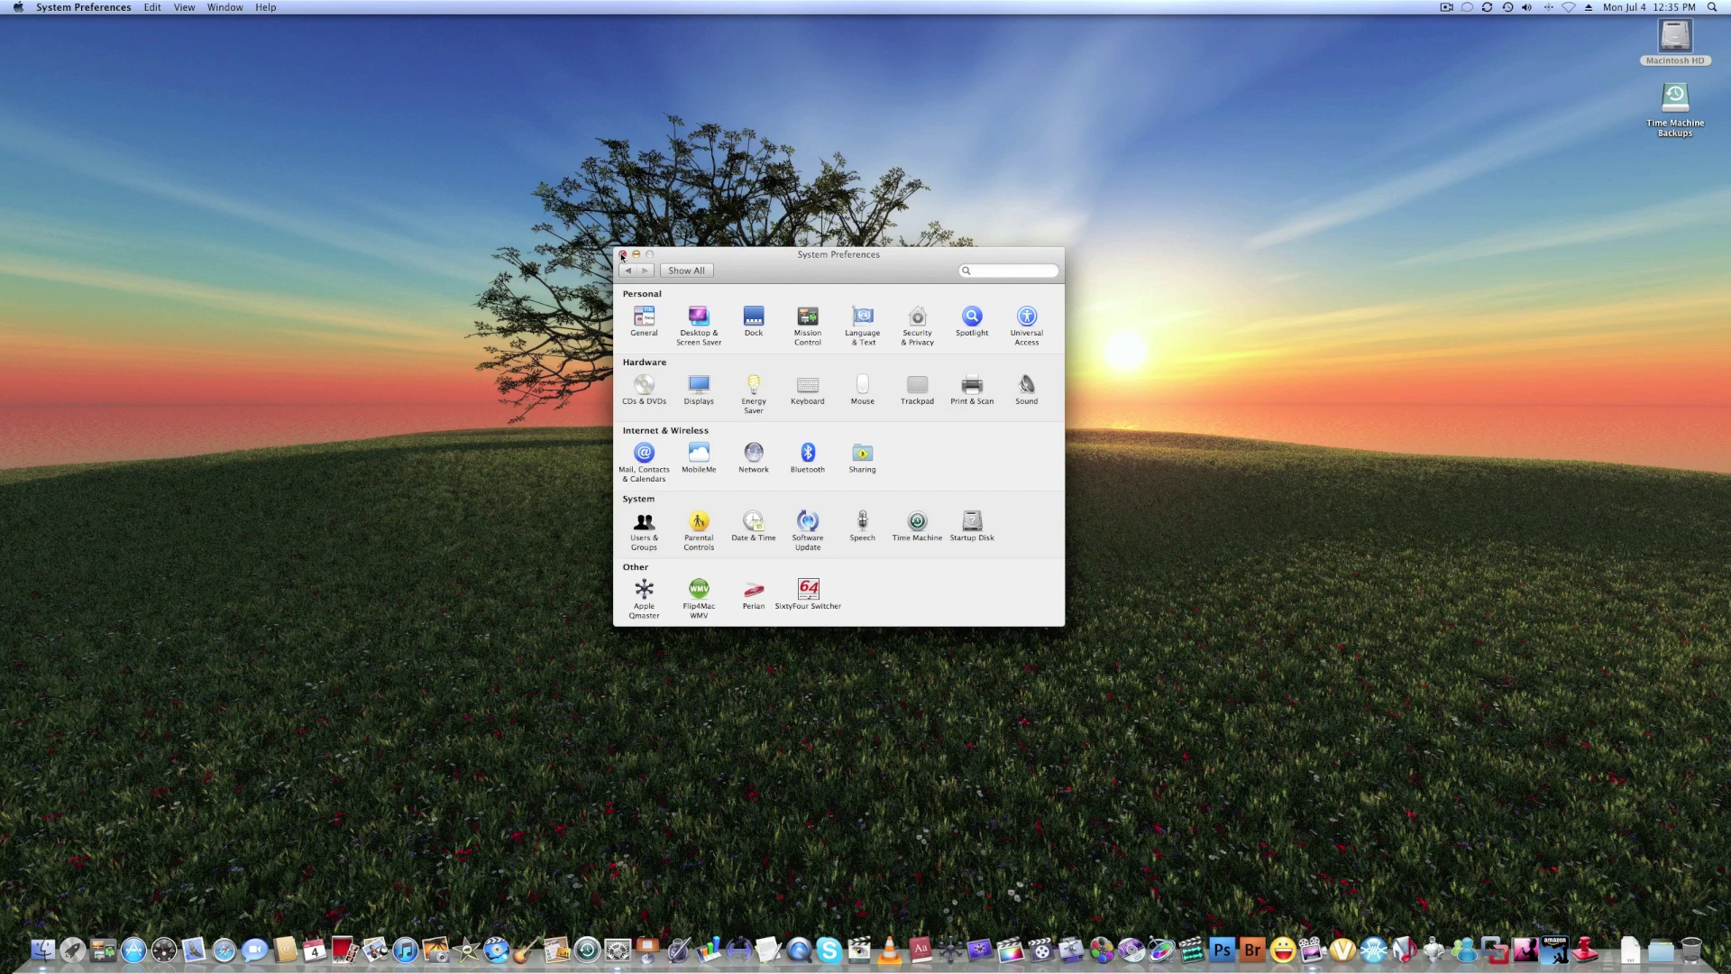
{"action": "left_click", "coordinate": [622, 255]}
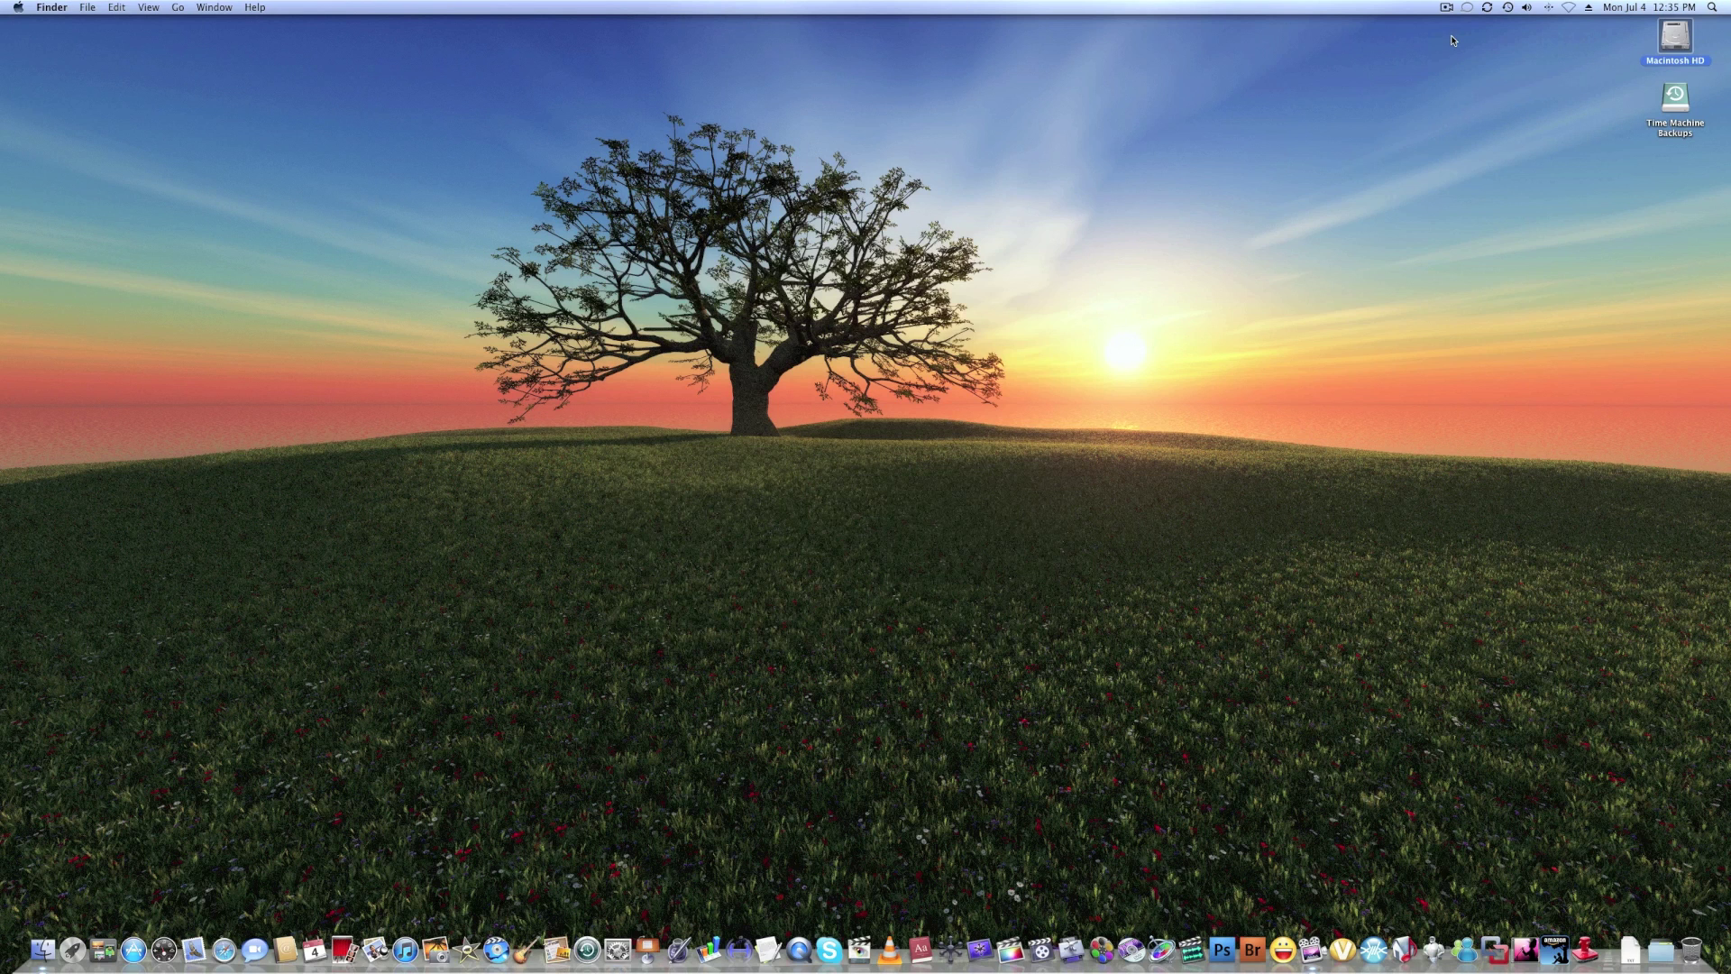